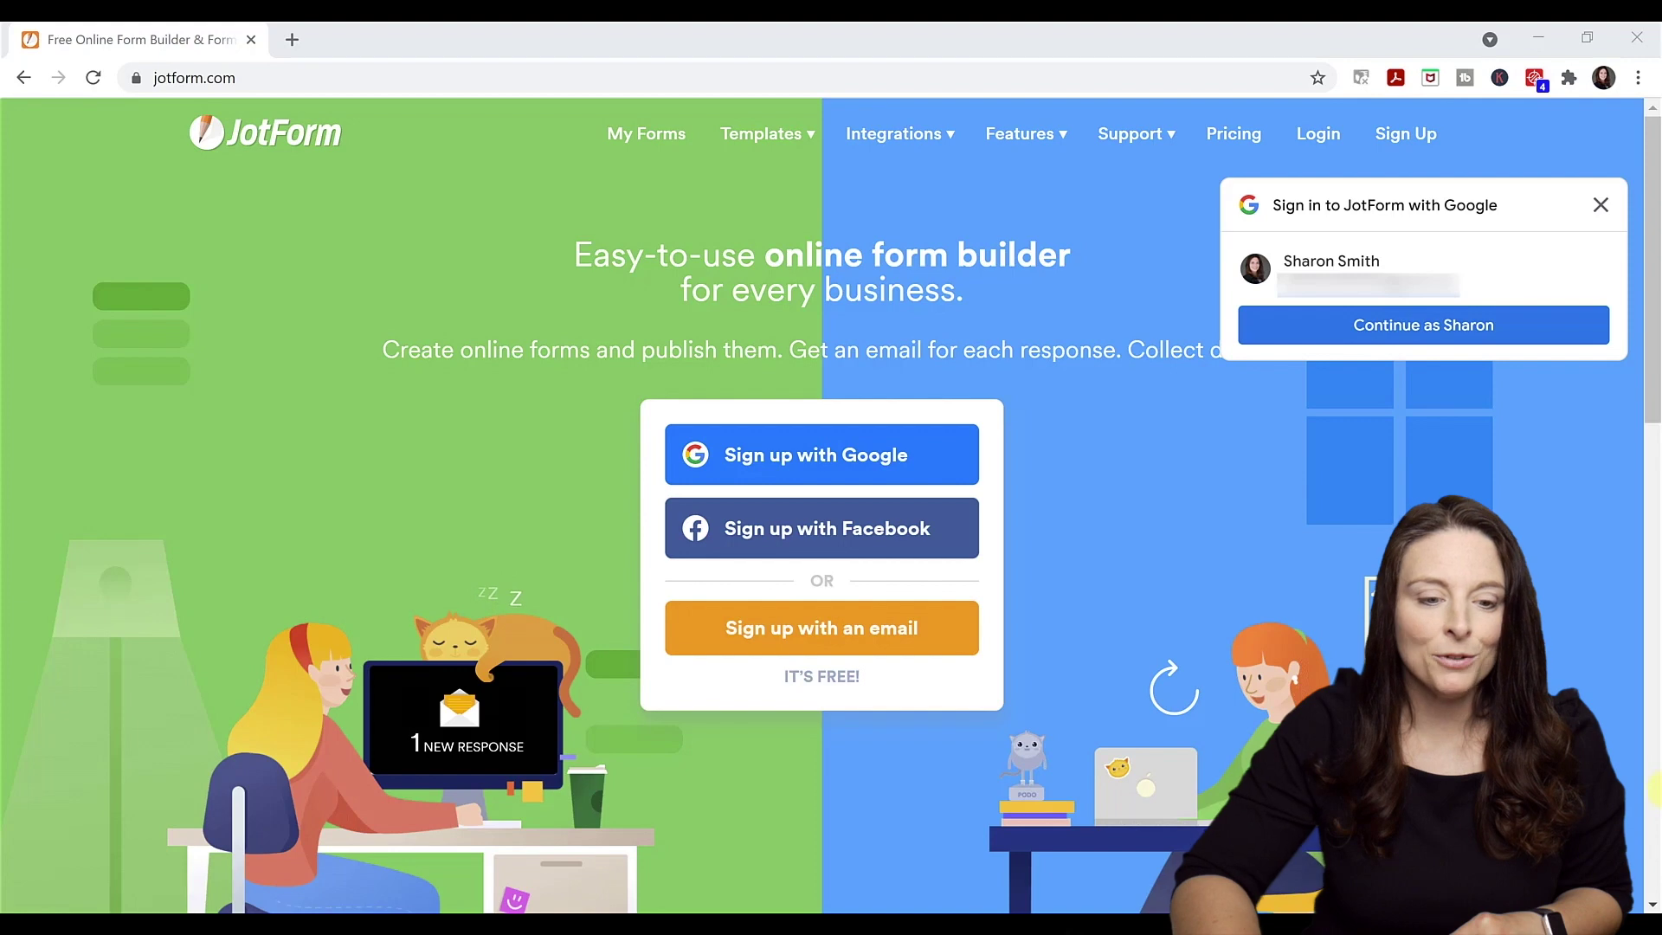
Continue with the Google account, then go to Templates > Form Templates
{"action": "left_click", "coordinate": [1377, 342]}
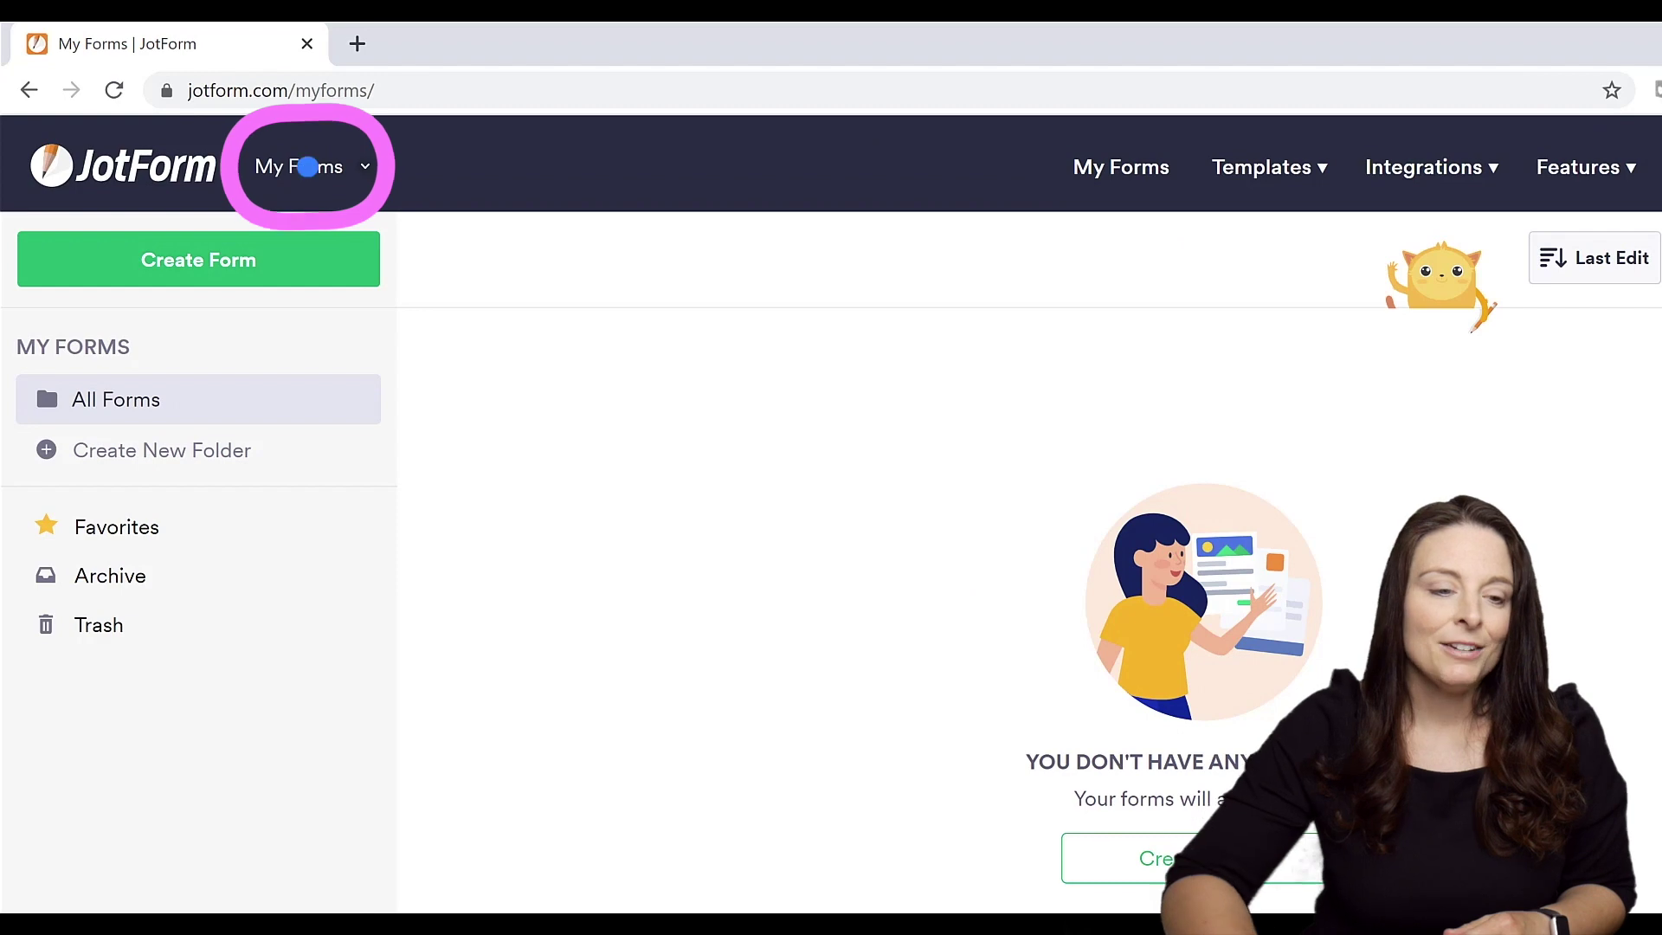
{"action": "mouse_move", "coordinate": [1249, 176]}
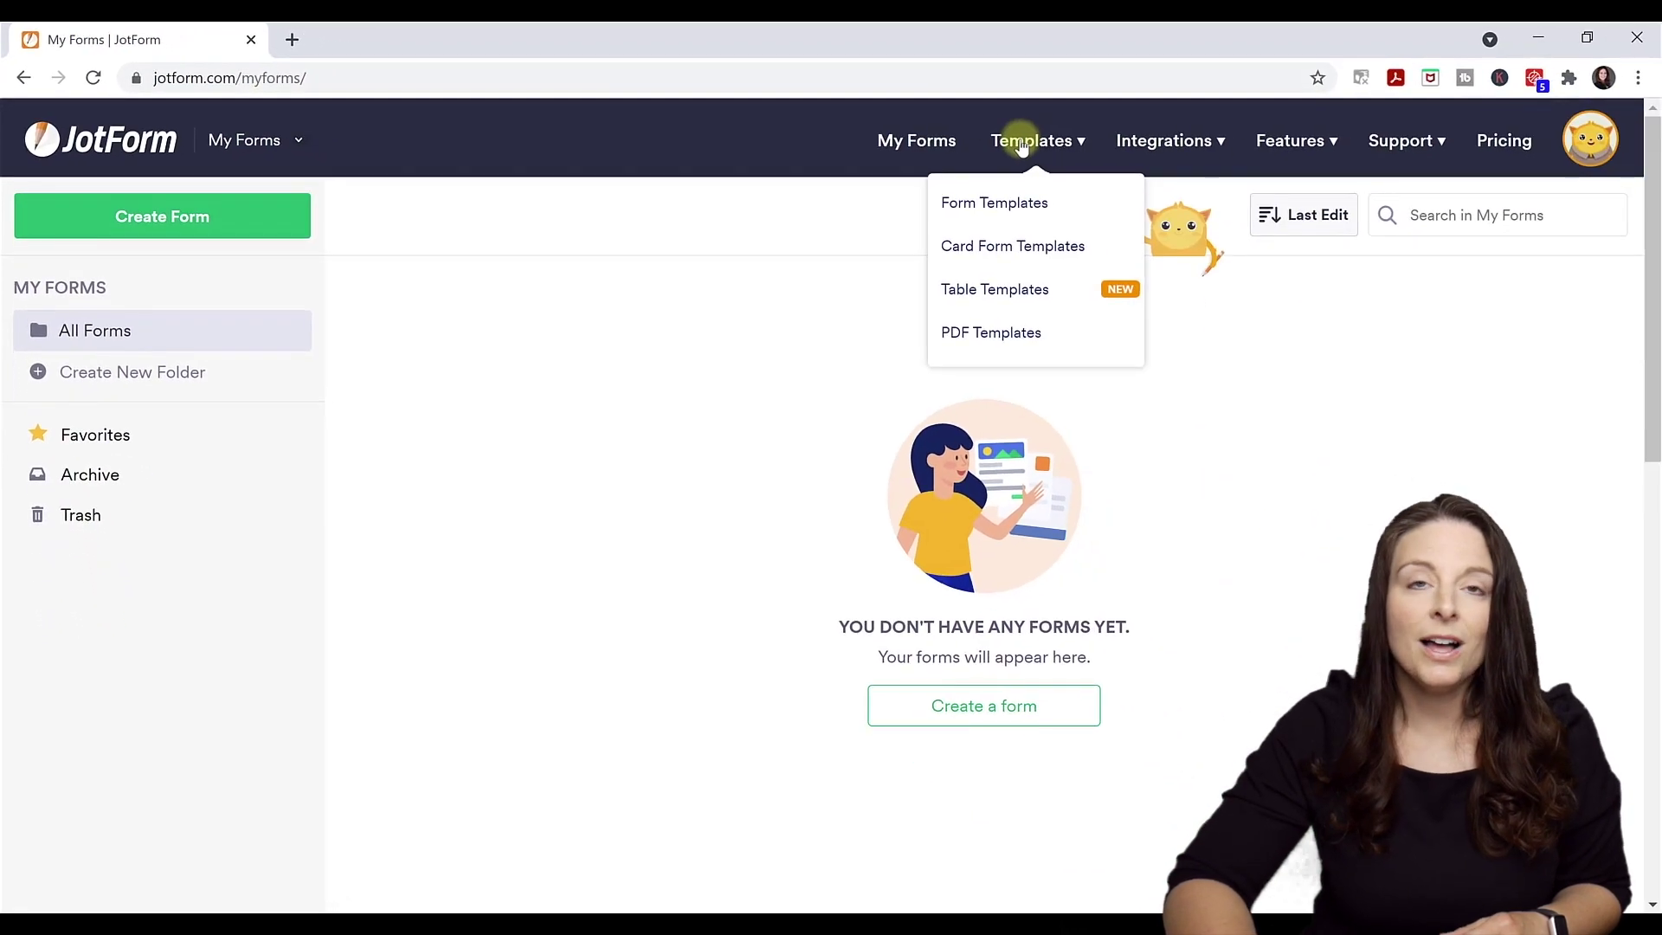
{"action": "mouse_move", "coordinate": [1212, 141]}
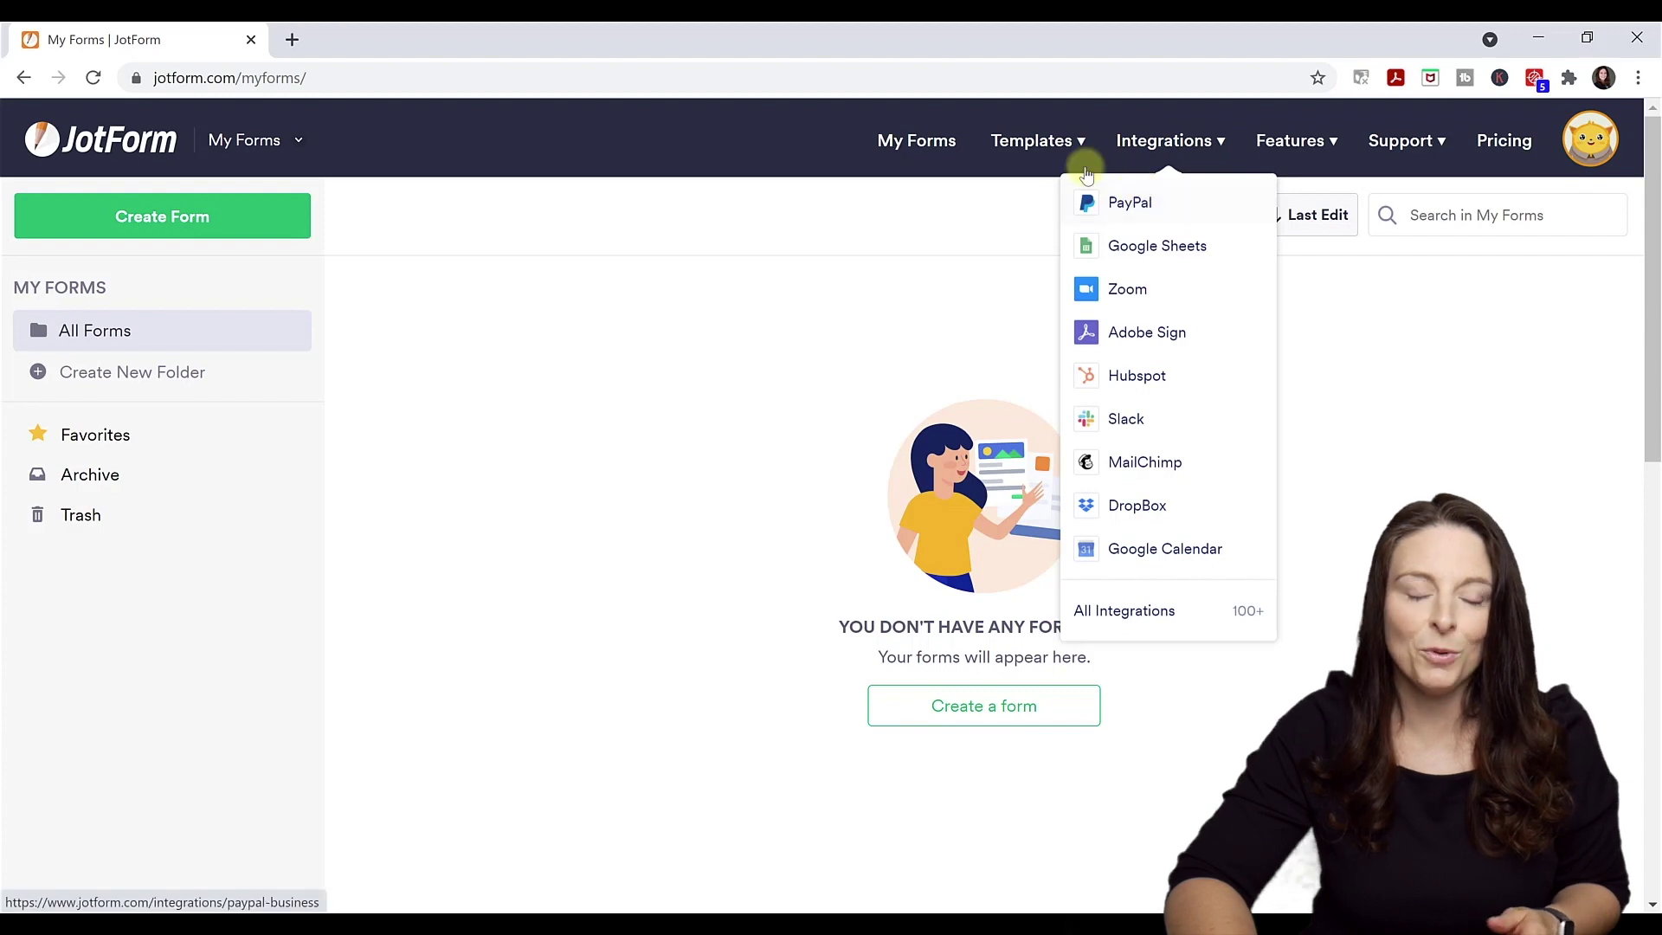
{"action": "mouse_move", "coordinate": [1039, 141]}
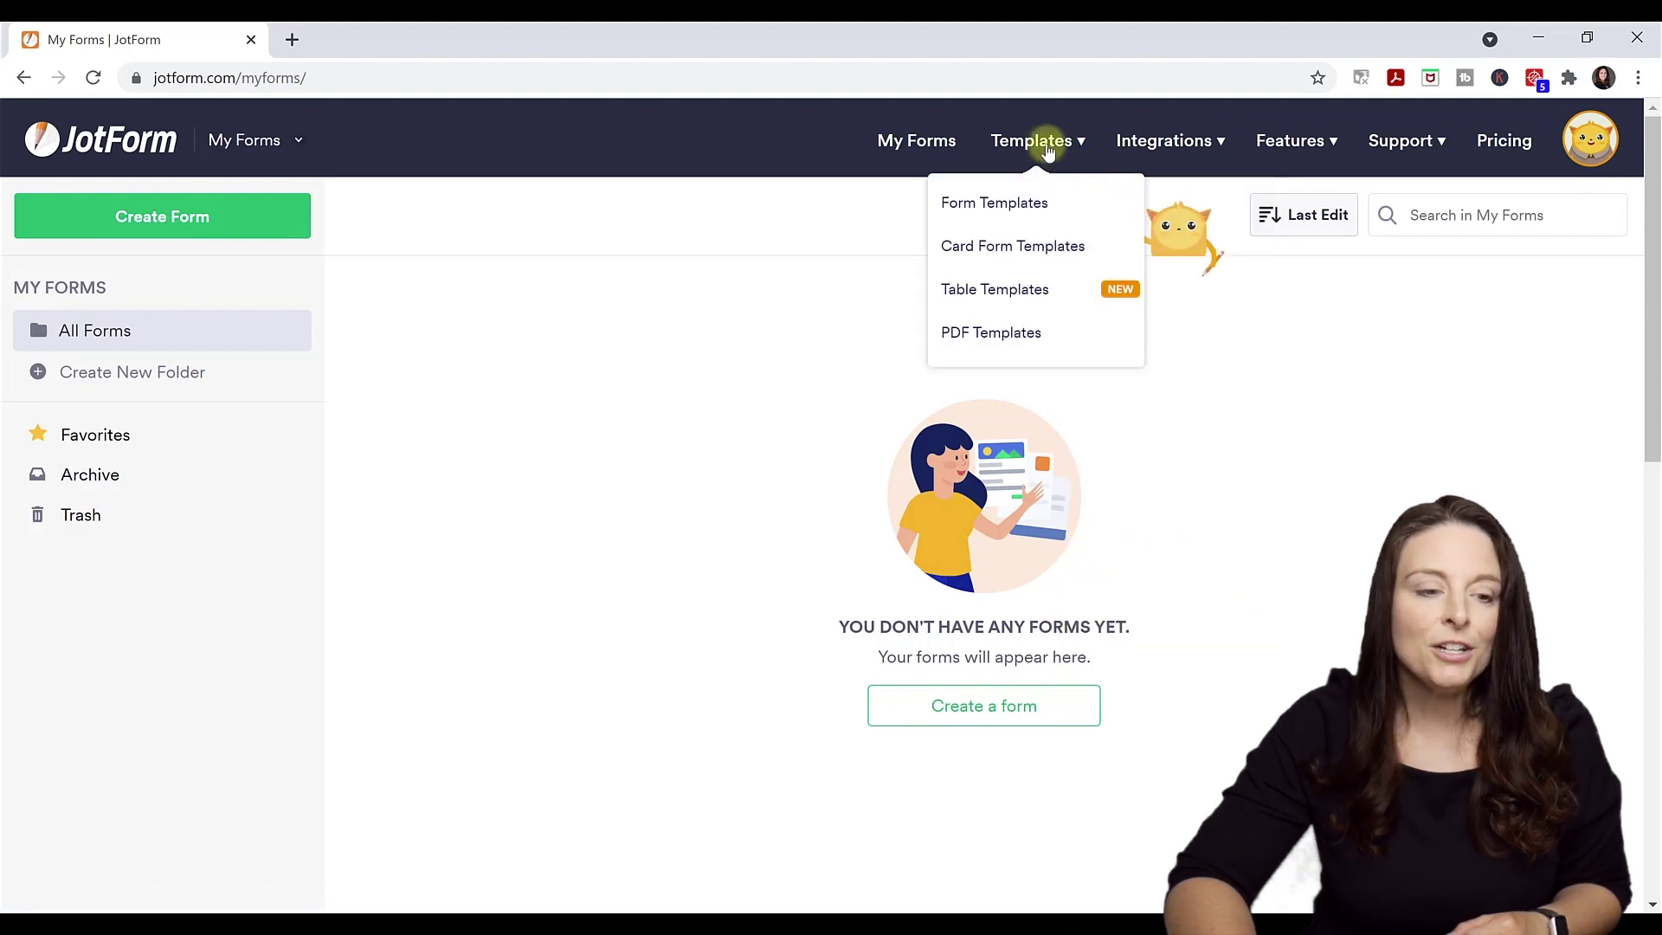
{"action": "left_click", "coordinate": [1025, 208]}
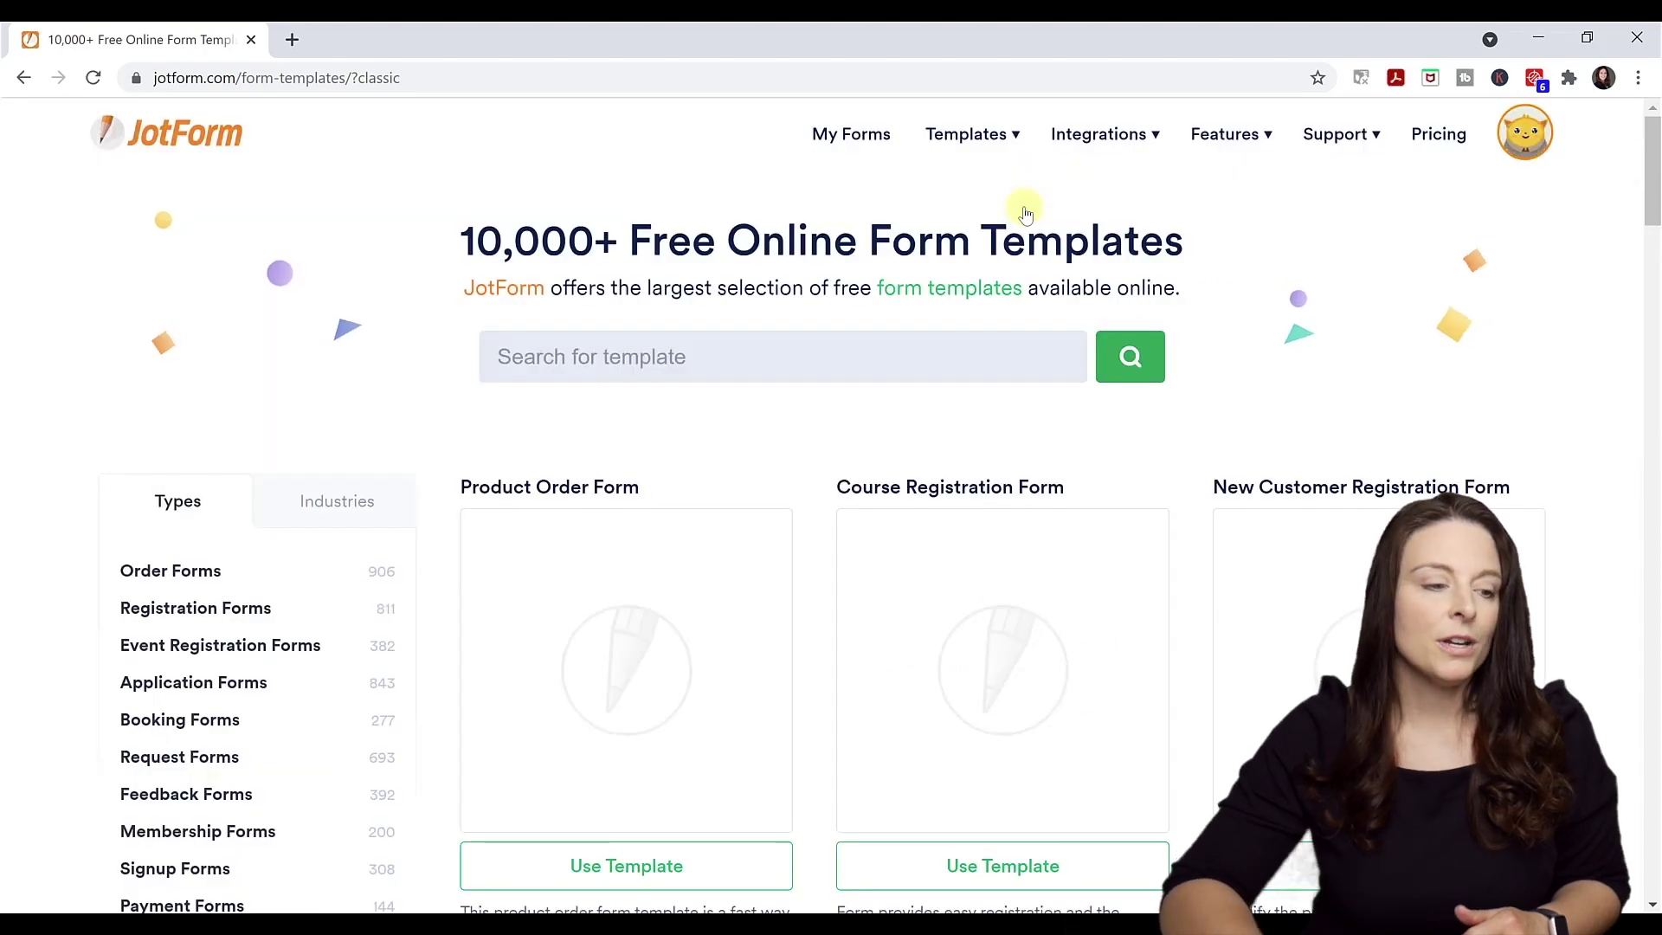
Filter the templates to Employment Forms, then narrow to the Human Resources Forms category
{"action": "scroll", "coordinate": [401, 549], "scroll_direction": "down", "scroll_amount": 9}
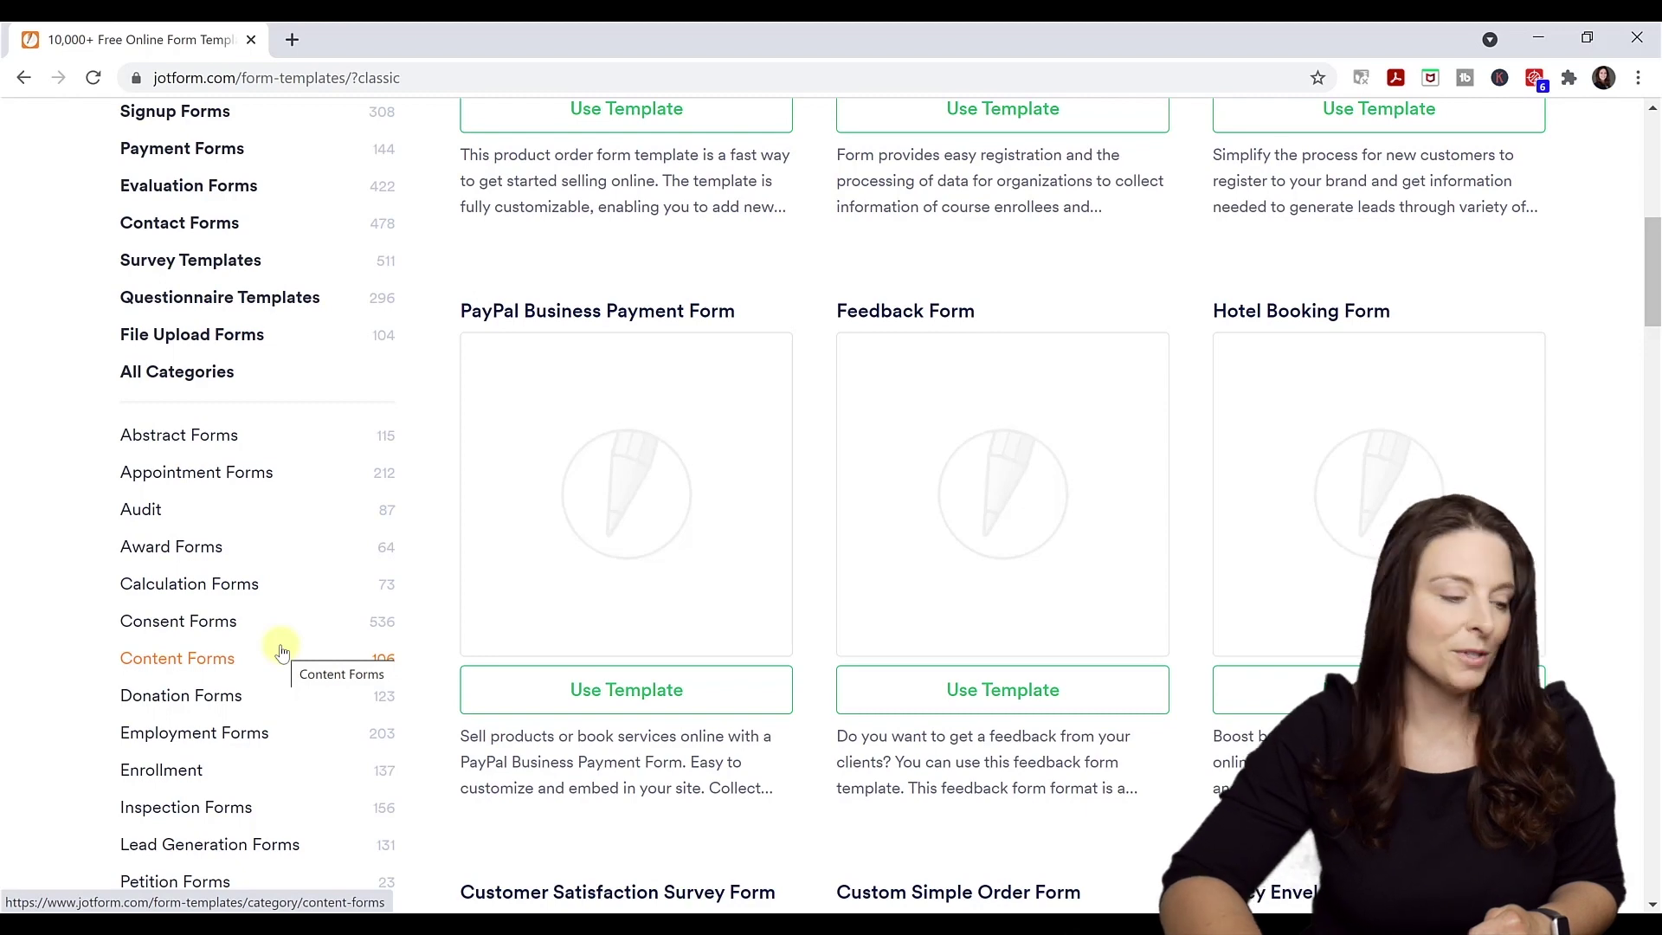
{"action": "left_click", "coordinate": [235, 736]}
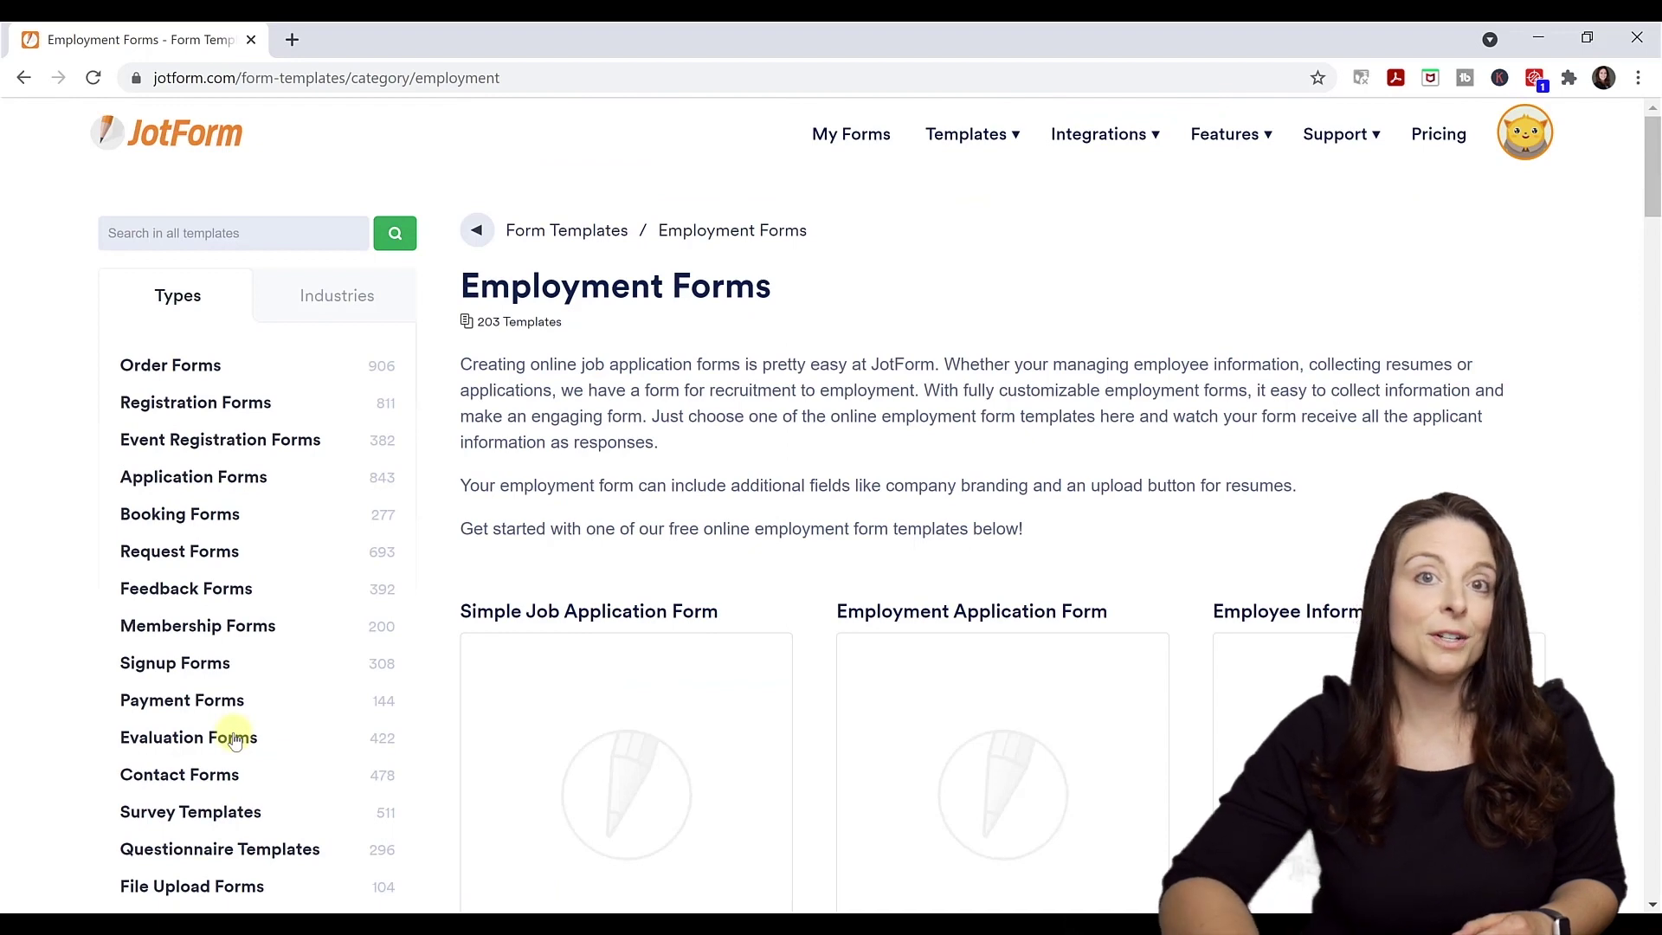
{"action": "scroll", "coordinate": [762, 595], "scroll_direction": "down", "scroll_amount": 3}
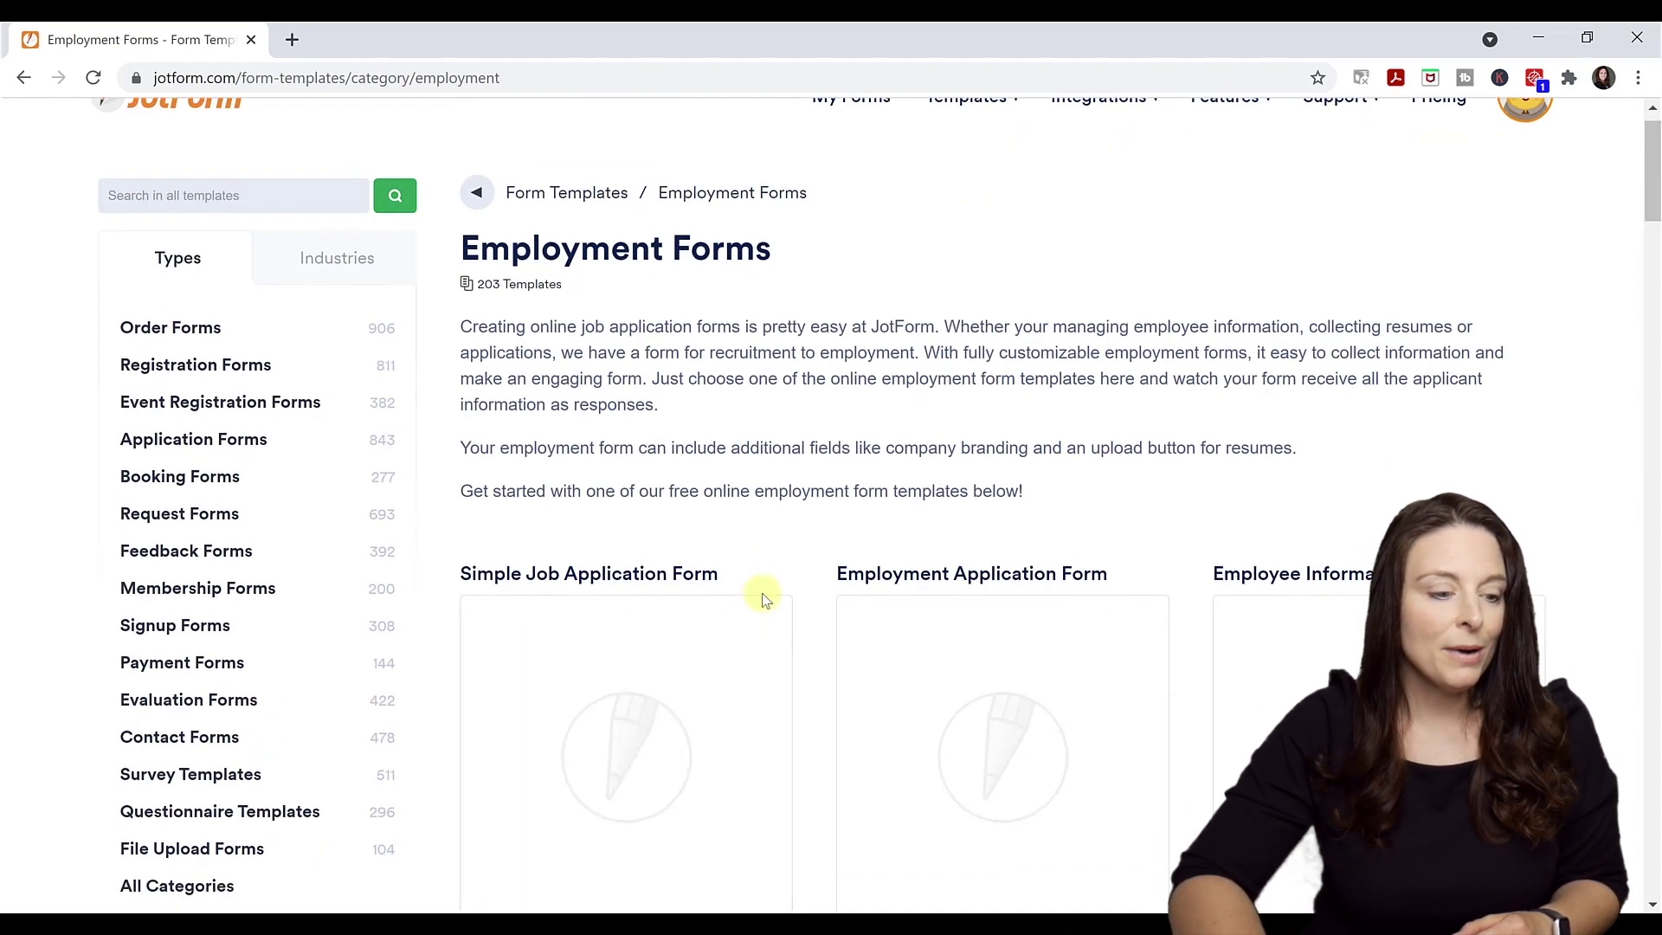
{"action": "scroll", "coordinate": [762, 598], "scroll_direction": "down", "scroll_amount": 2}
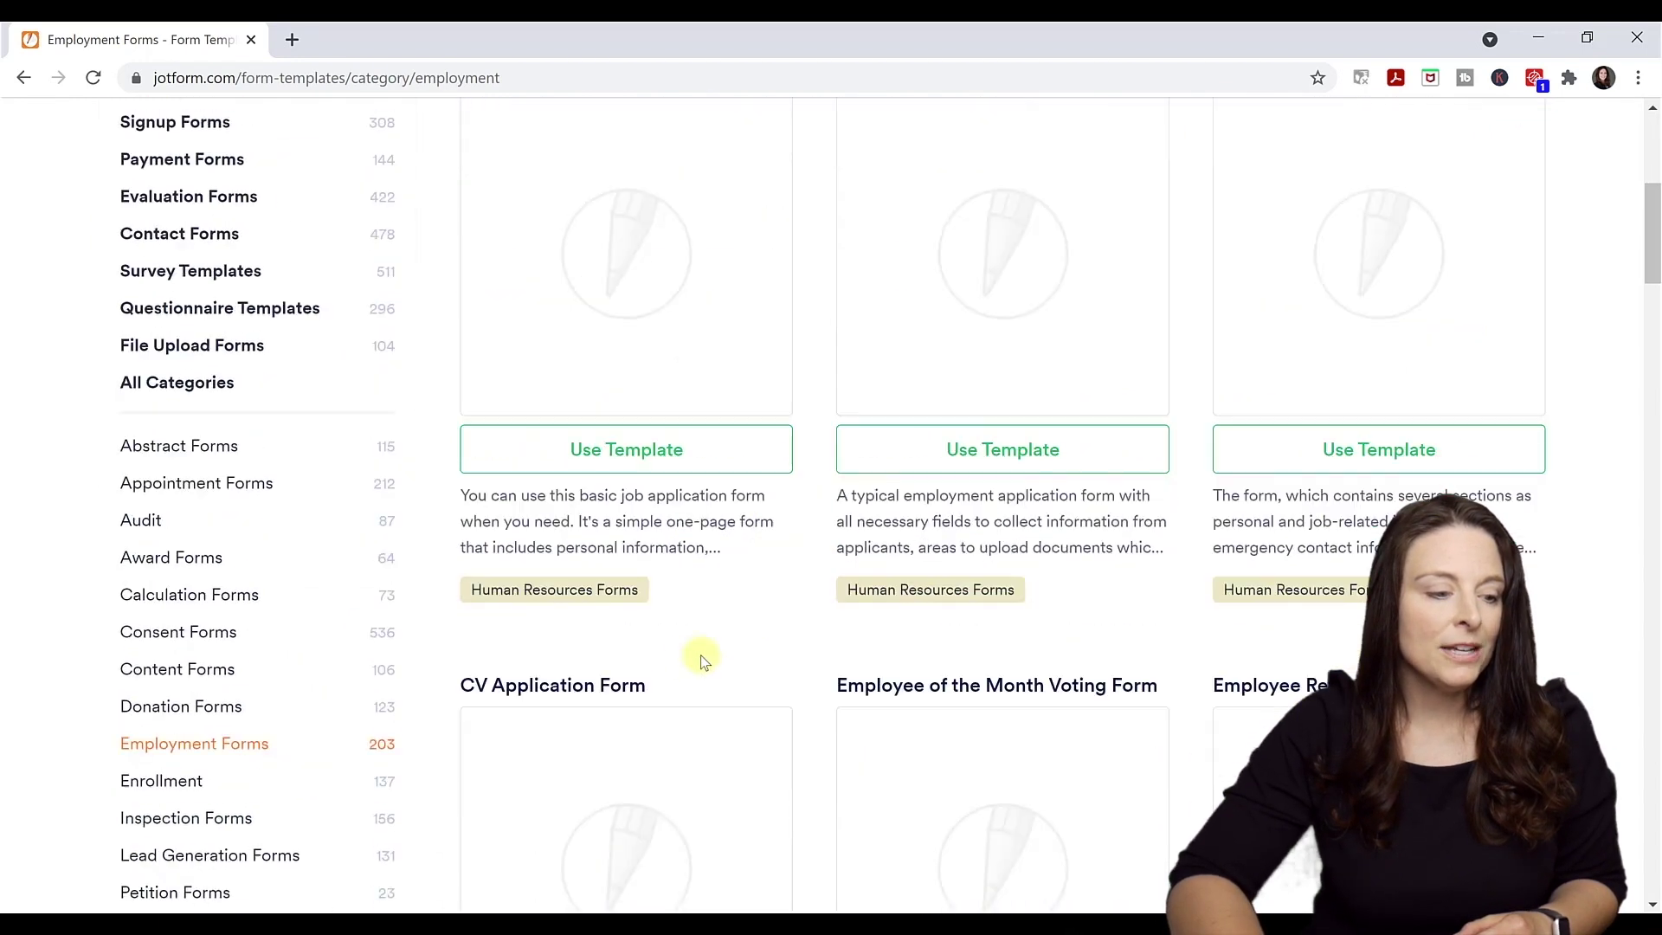
{"action": "left_click", "coordinate": [599, 599]}
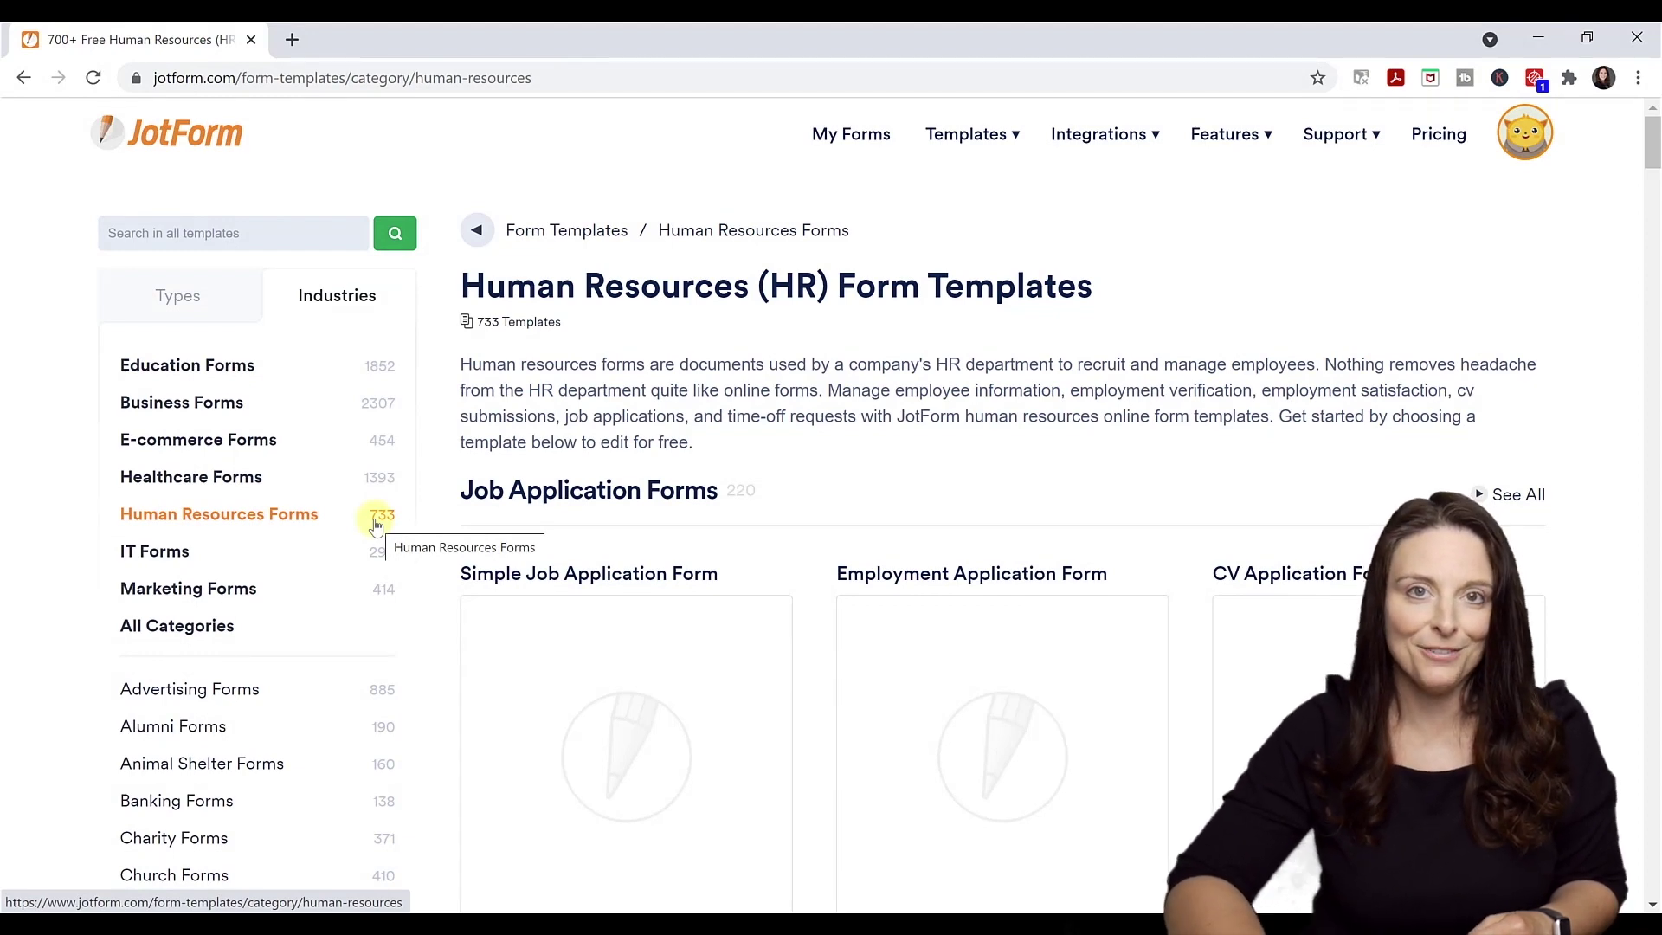
{"action": "mouse_move", "coordinate": [970, 132]}
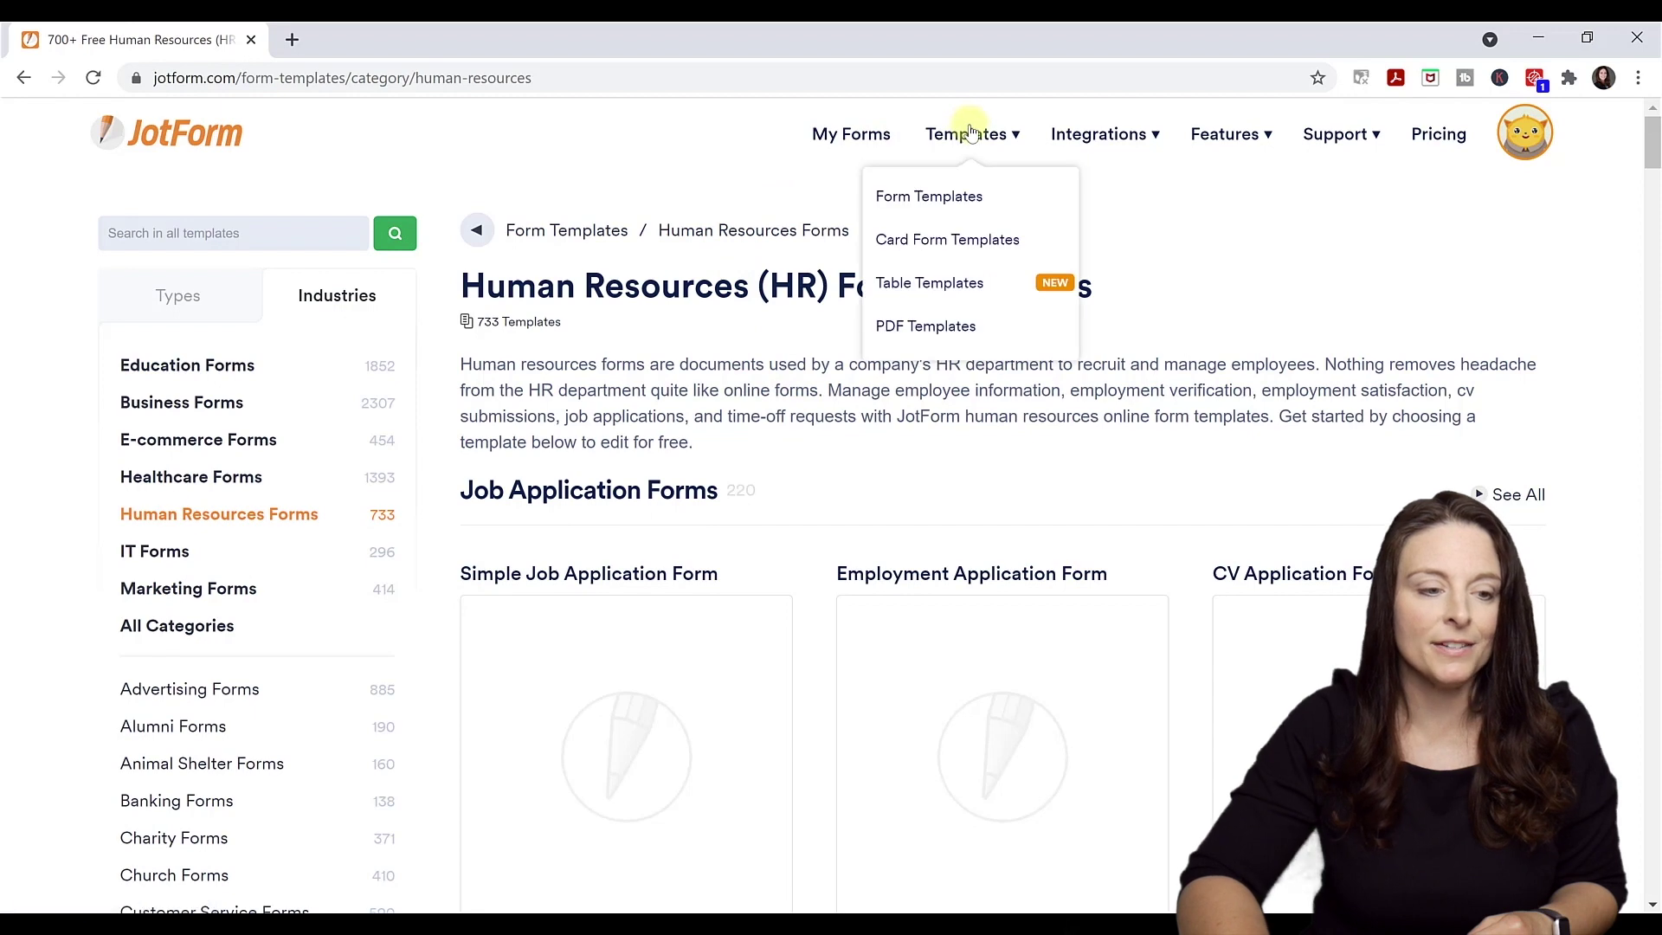
Go to the Table Templates gallery and put the cursor in its search box
{"action": "left_click", "coordinate": [965, 285]}
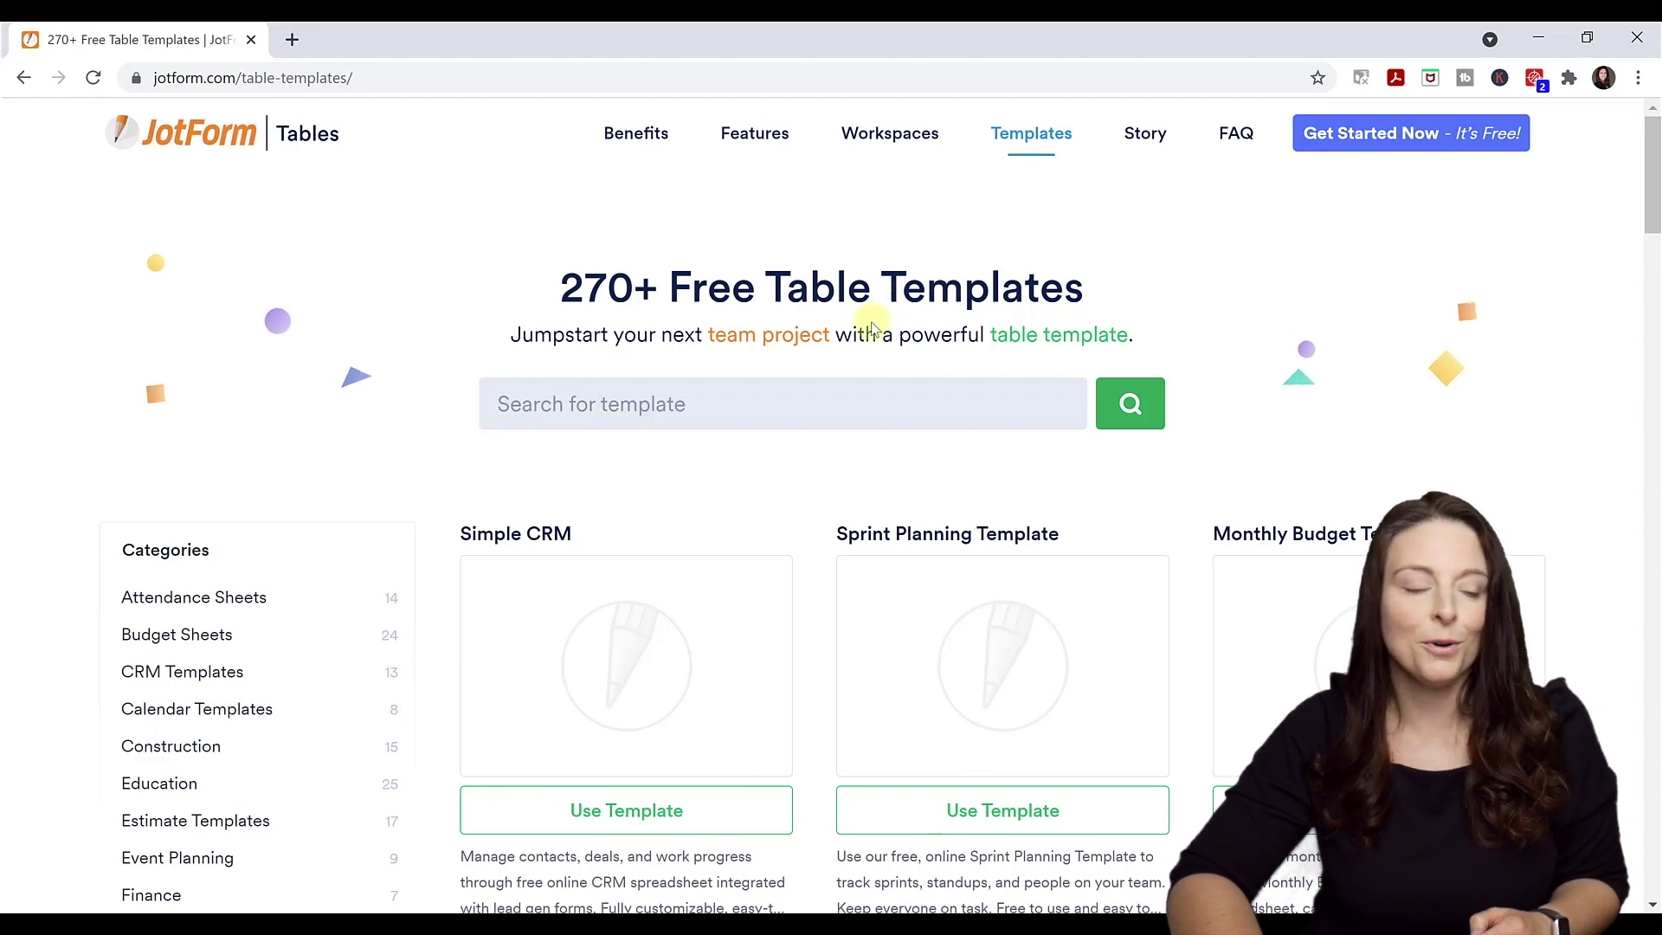
{"action": "left_click", "coordinate": [668, 399]}
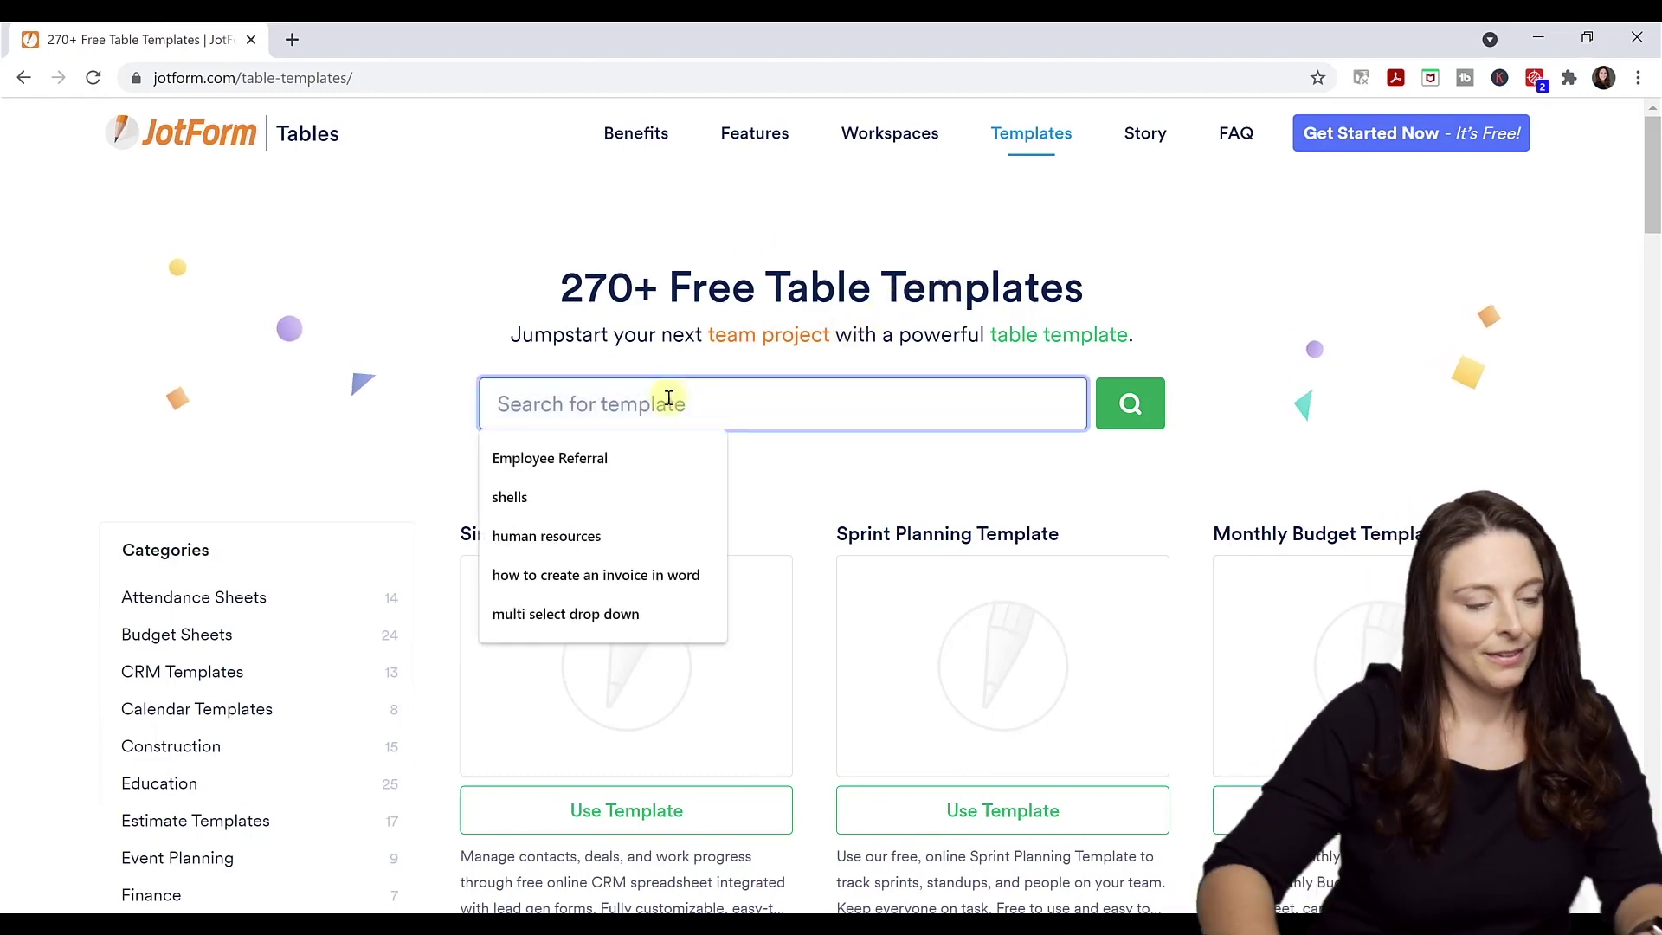
Search for 'Employee Referral' and create a table from the Employee Referral Tracking template
{"action": "left_click", "coordinate": [612, 456]}
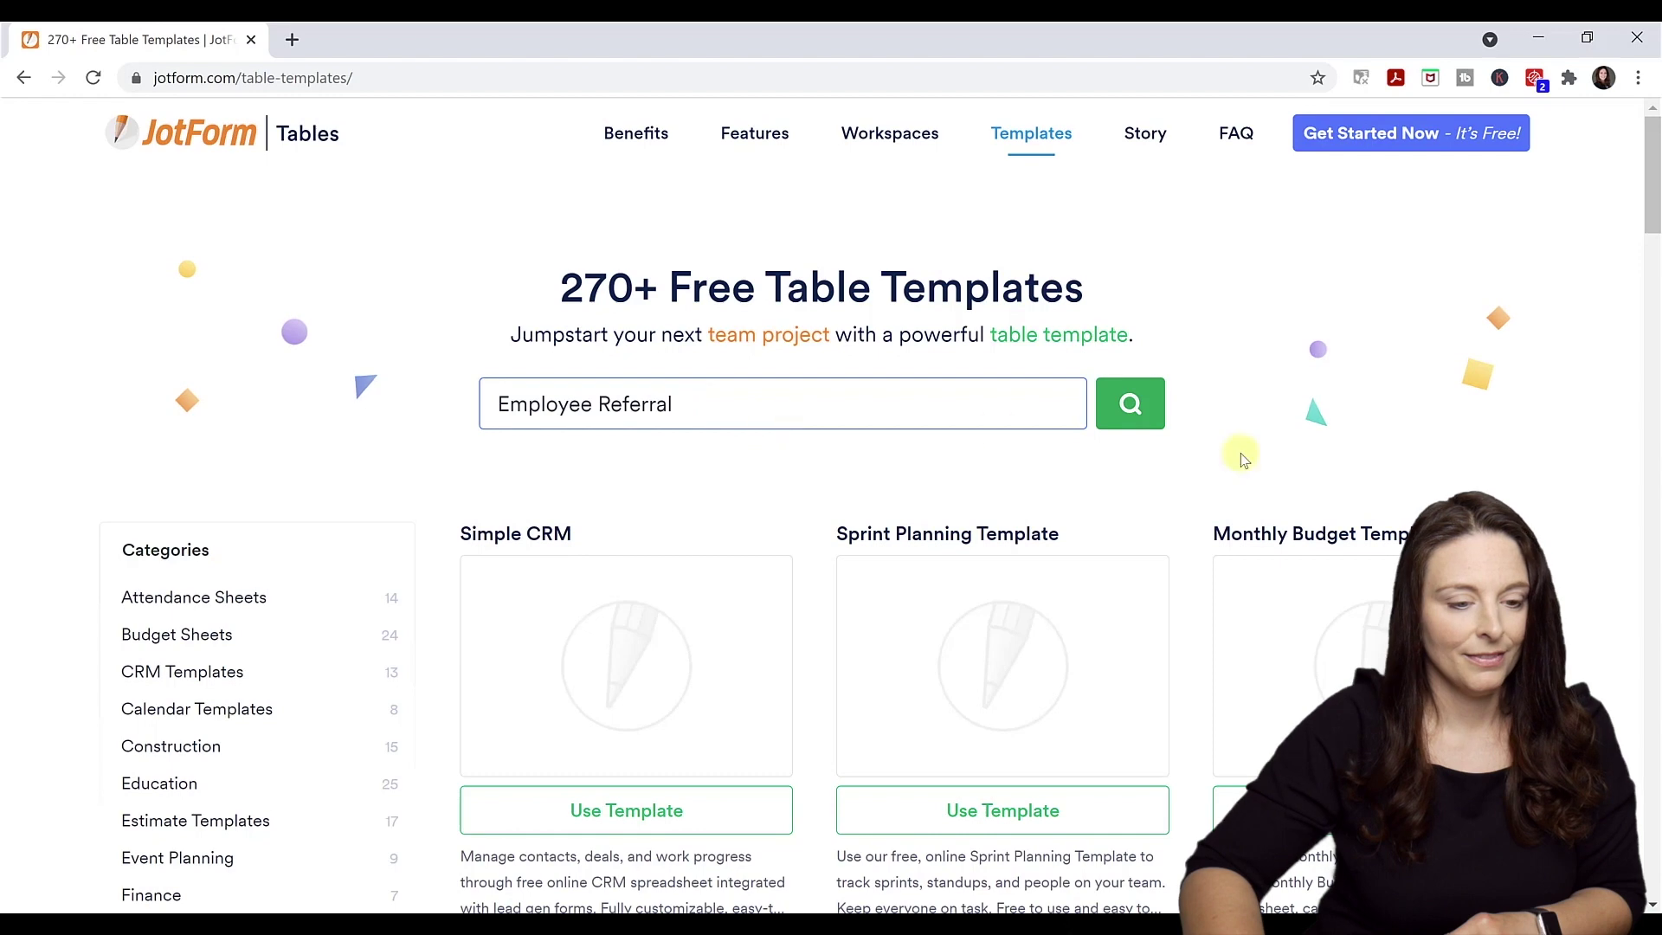
{"action": "left_click", "coordinate": [1131, 404]}
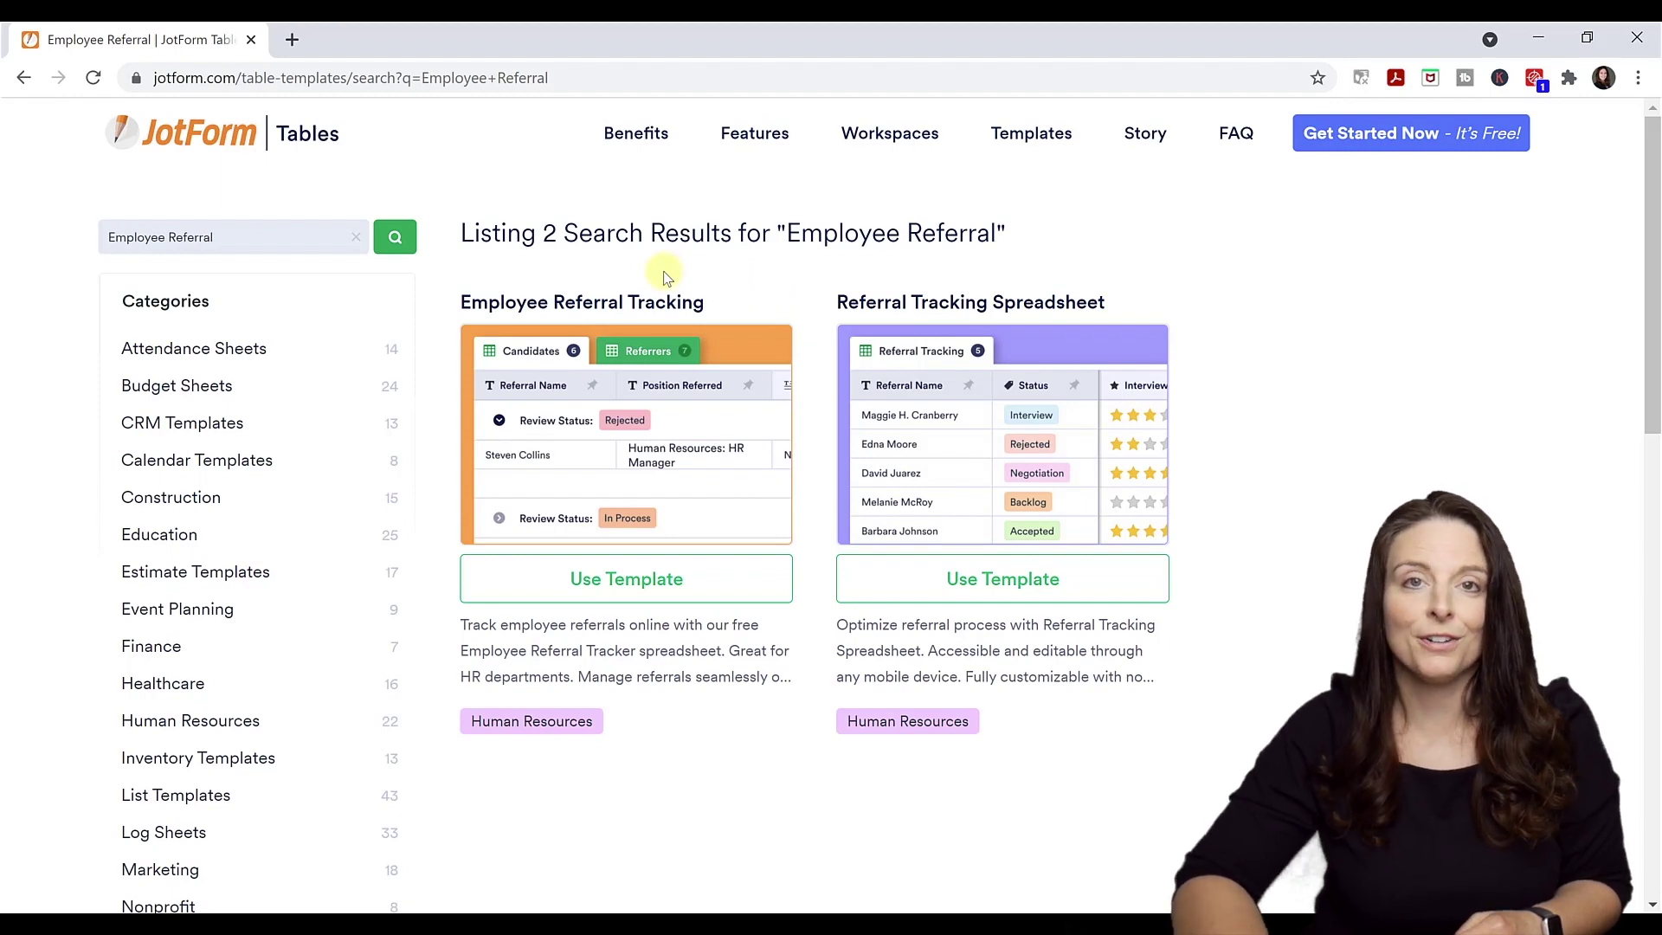
{"action": "left_click", "coordinate": [653, 581]}
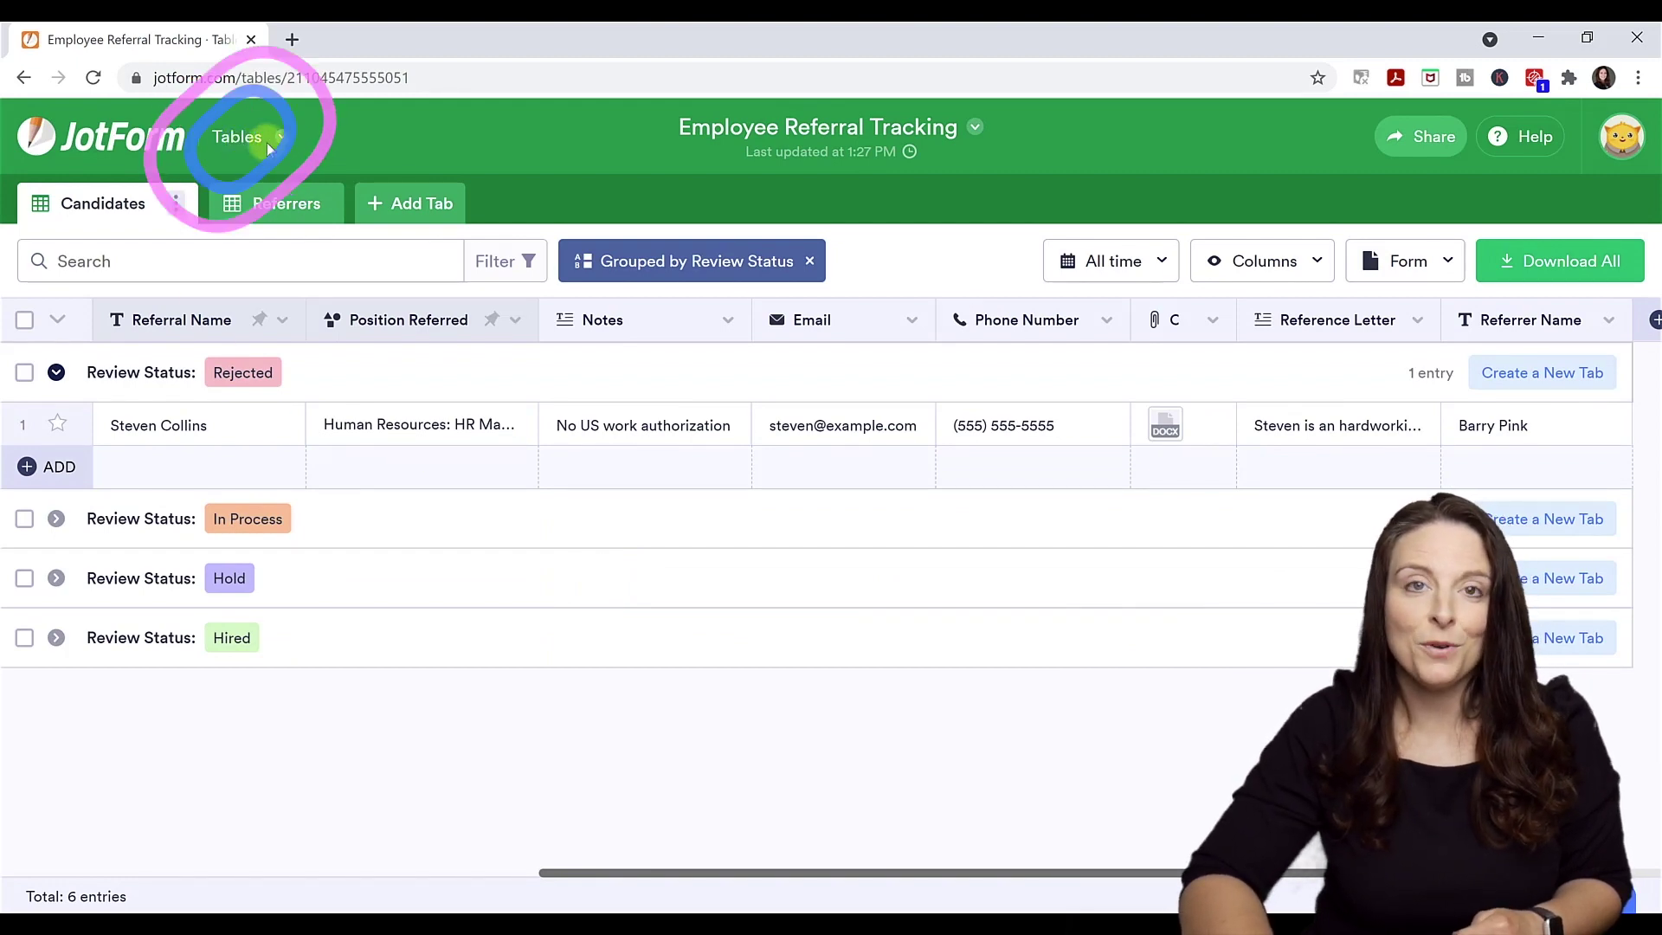
Expand the In Process and Hold groups, check Referrers, then open Form > Edit Form
{"action": "left_click", "coordinate": [56, 518]}
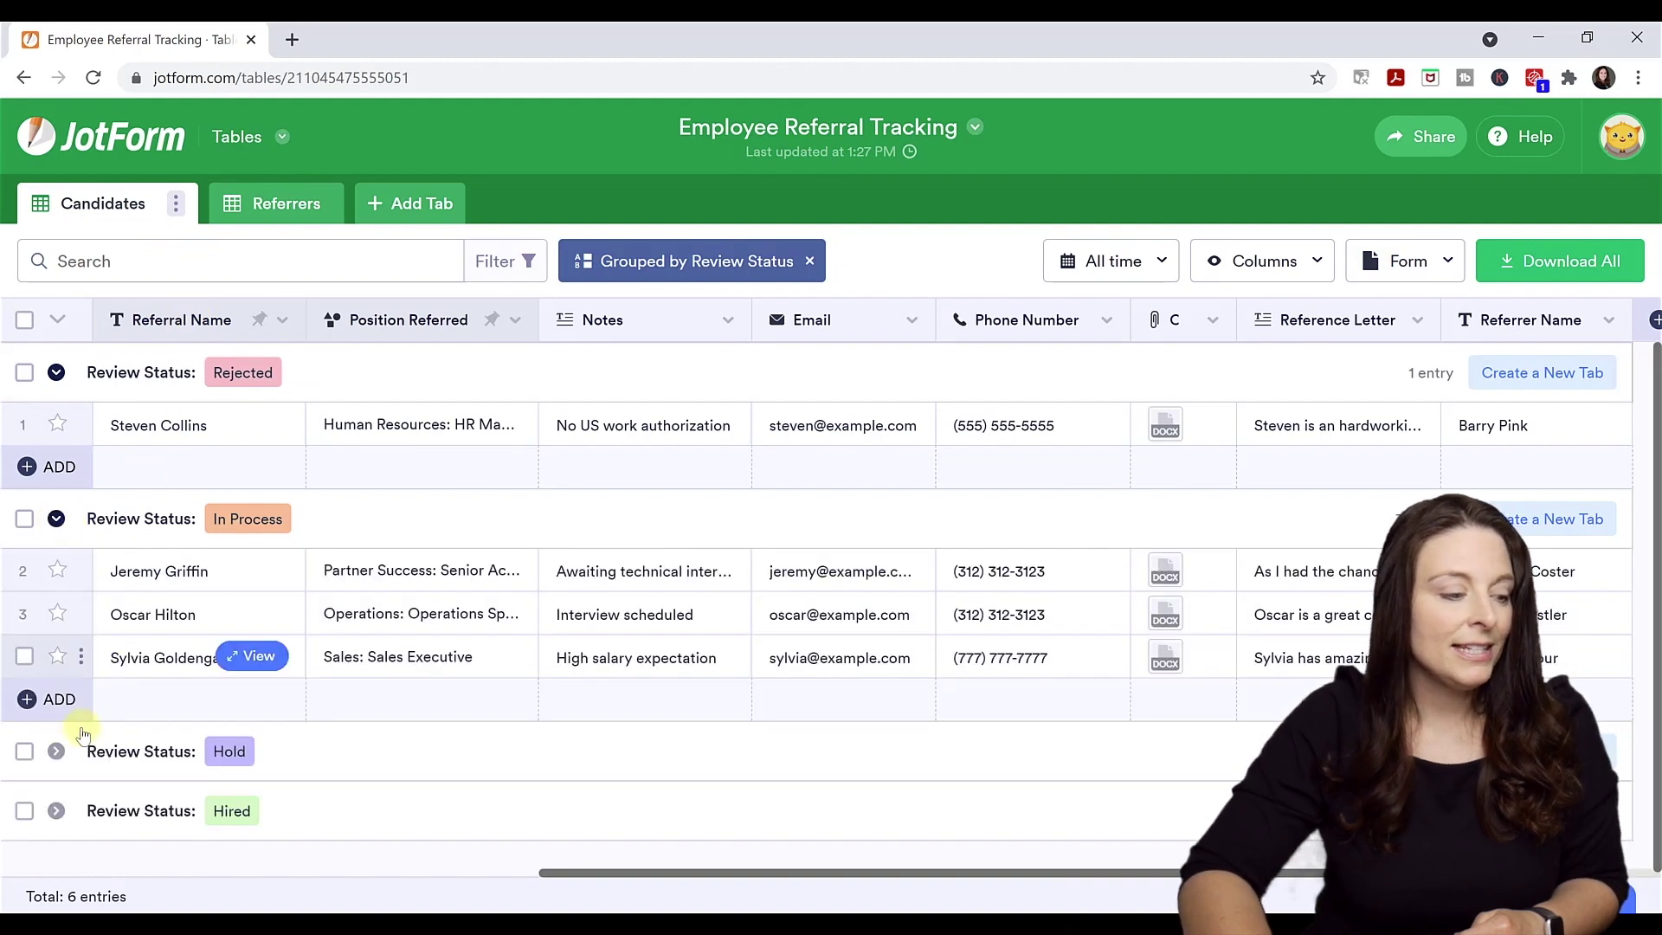
{"action": "left_click", "coordinate": [57, 752]}
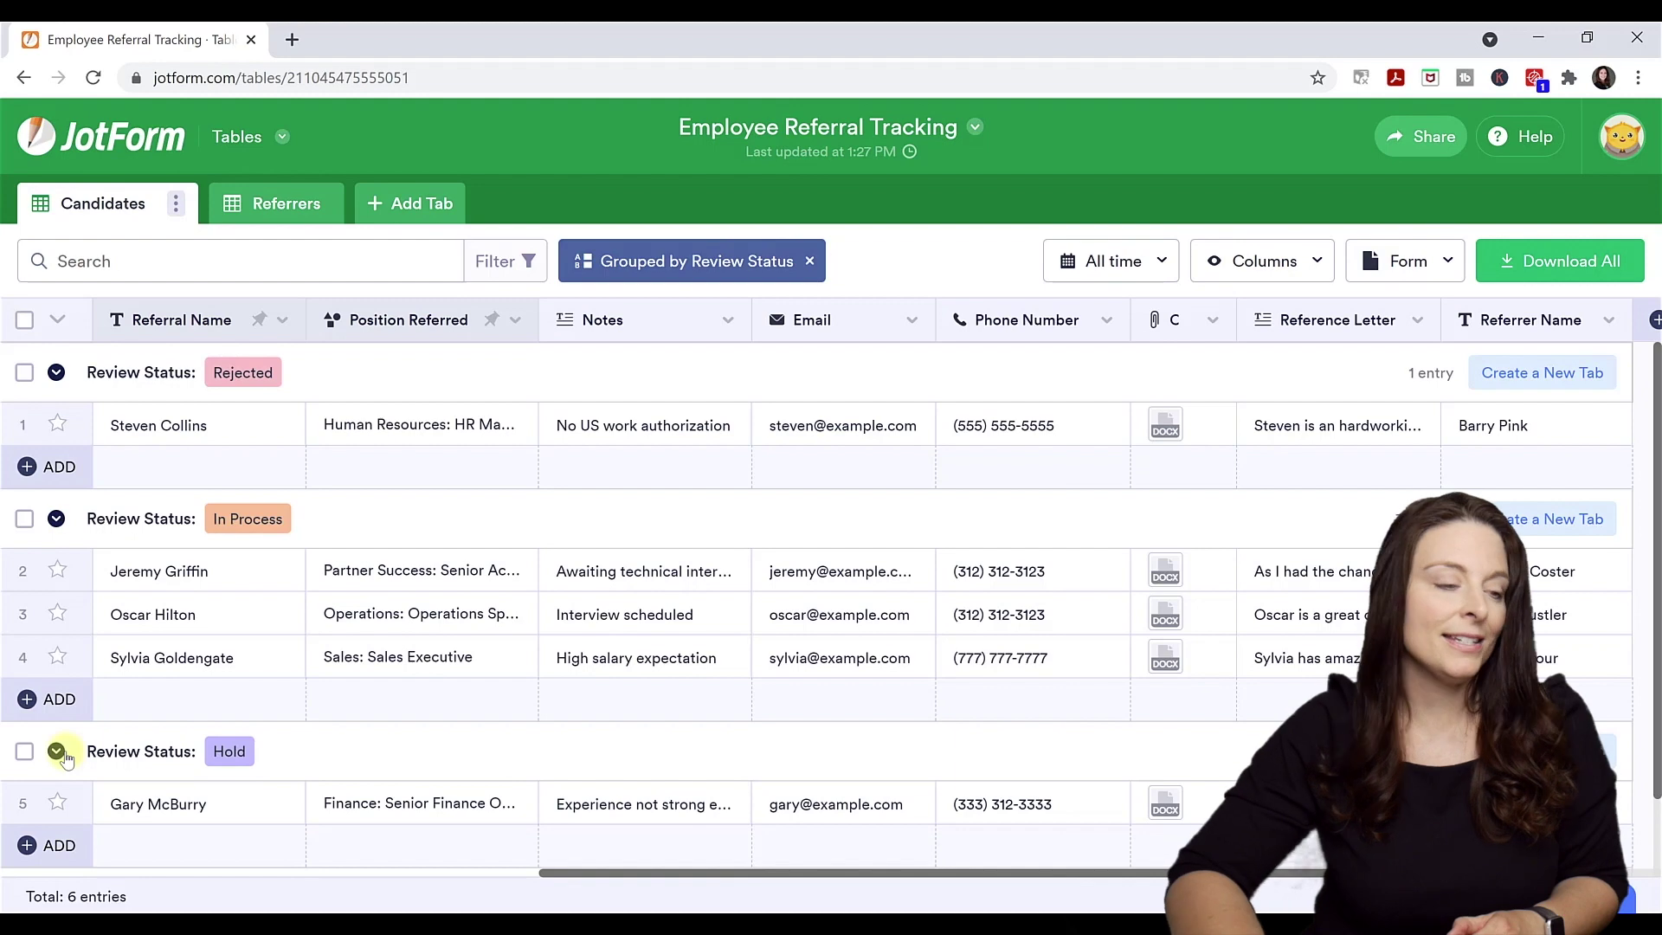
{"action": "left_click", "coordinate": [284, 216]}
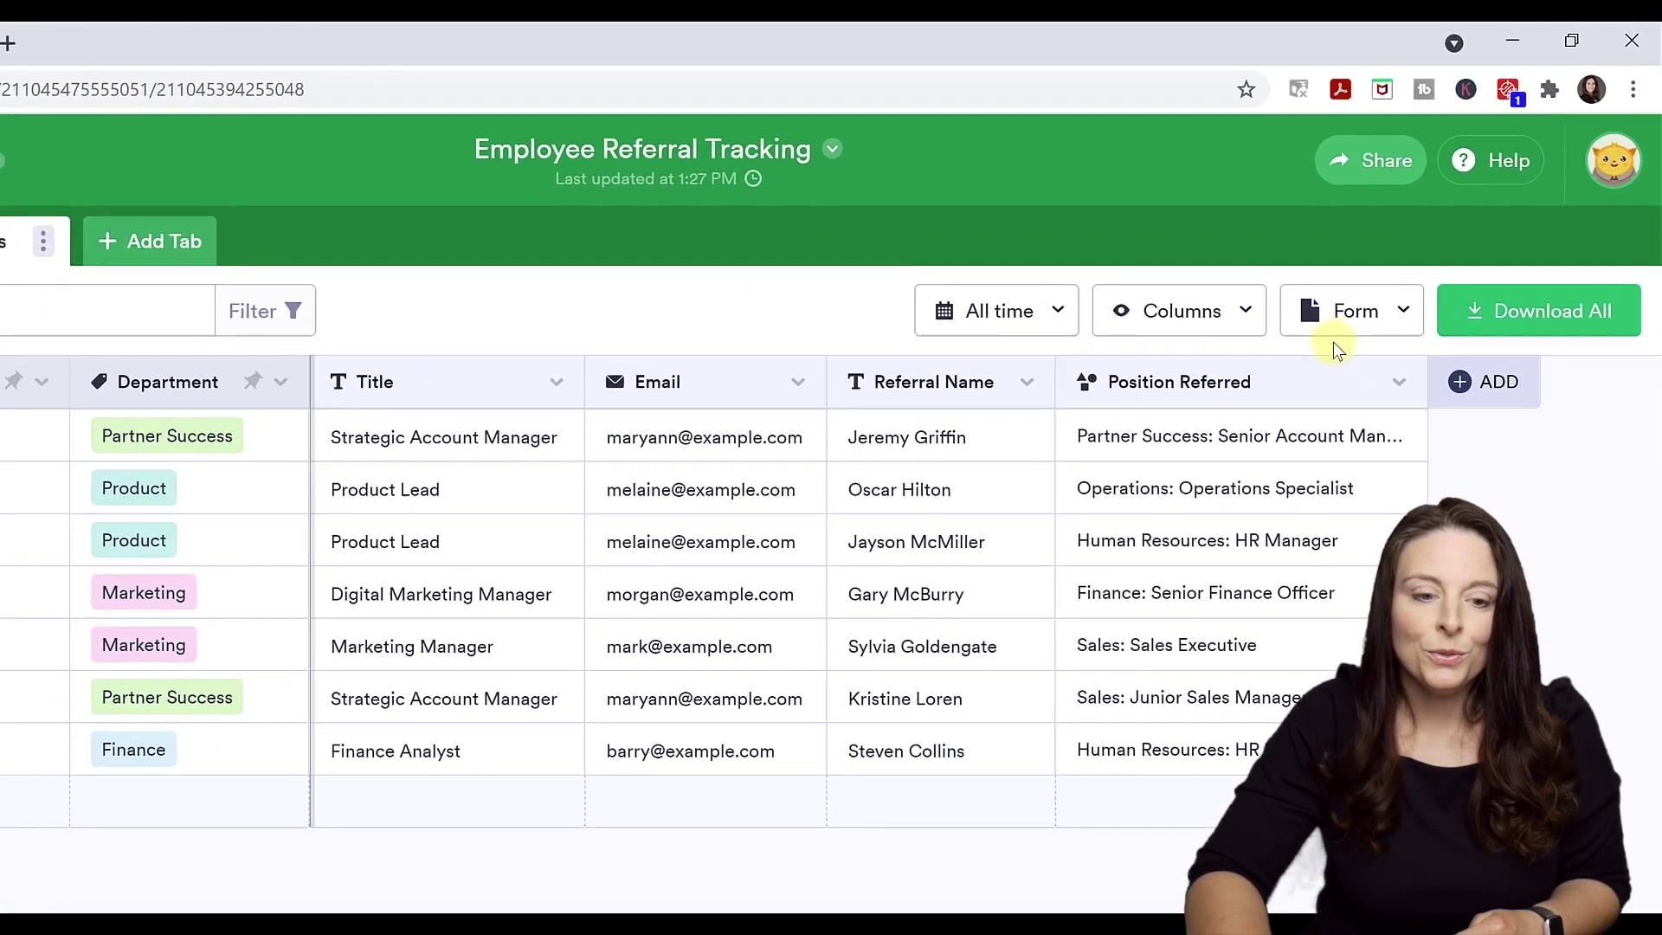
{"action": "left_click", "coordinate": [1377, 326]}
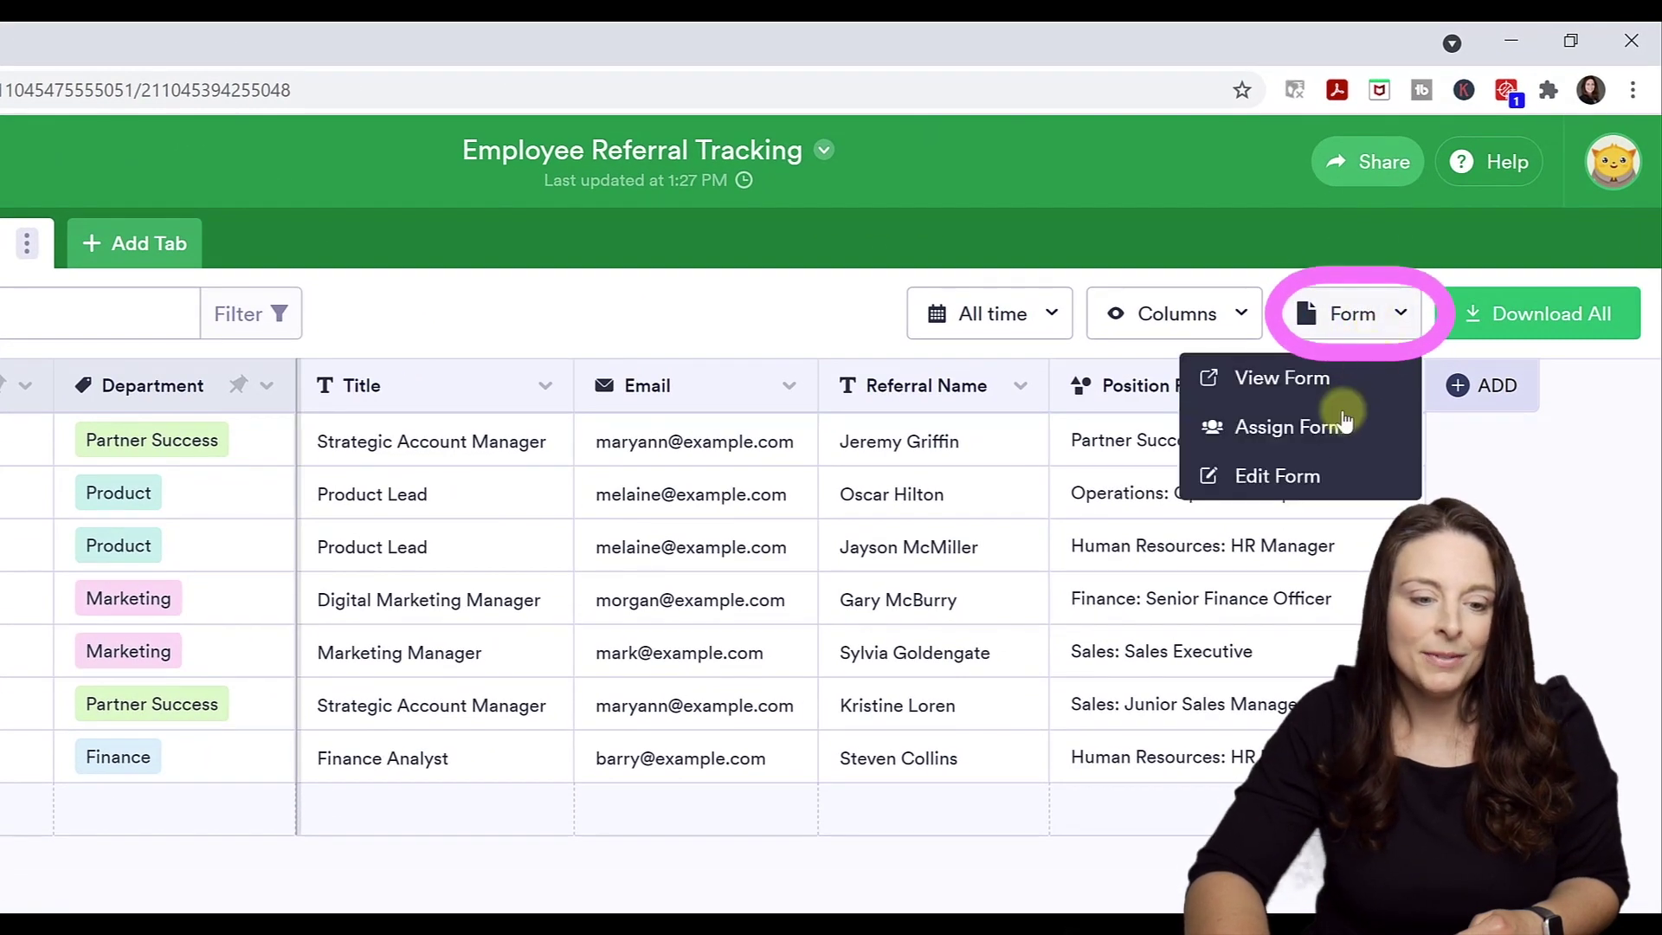
{"action": "left_click", "coordinate": [1290, 479]}
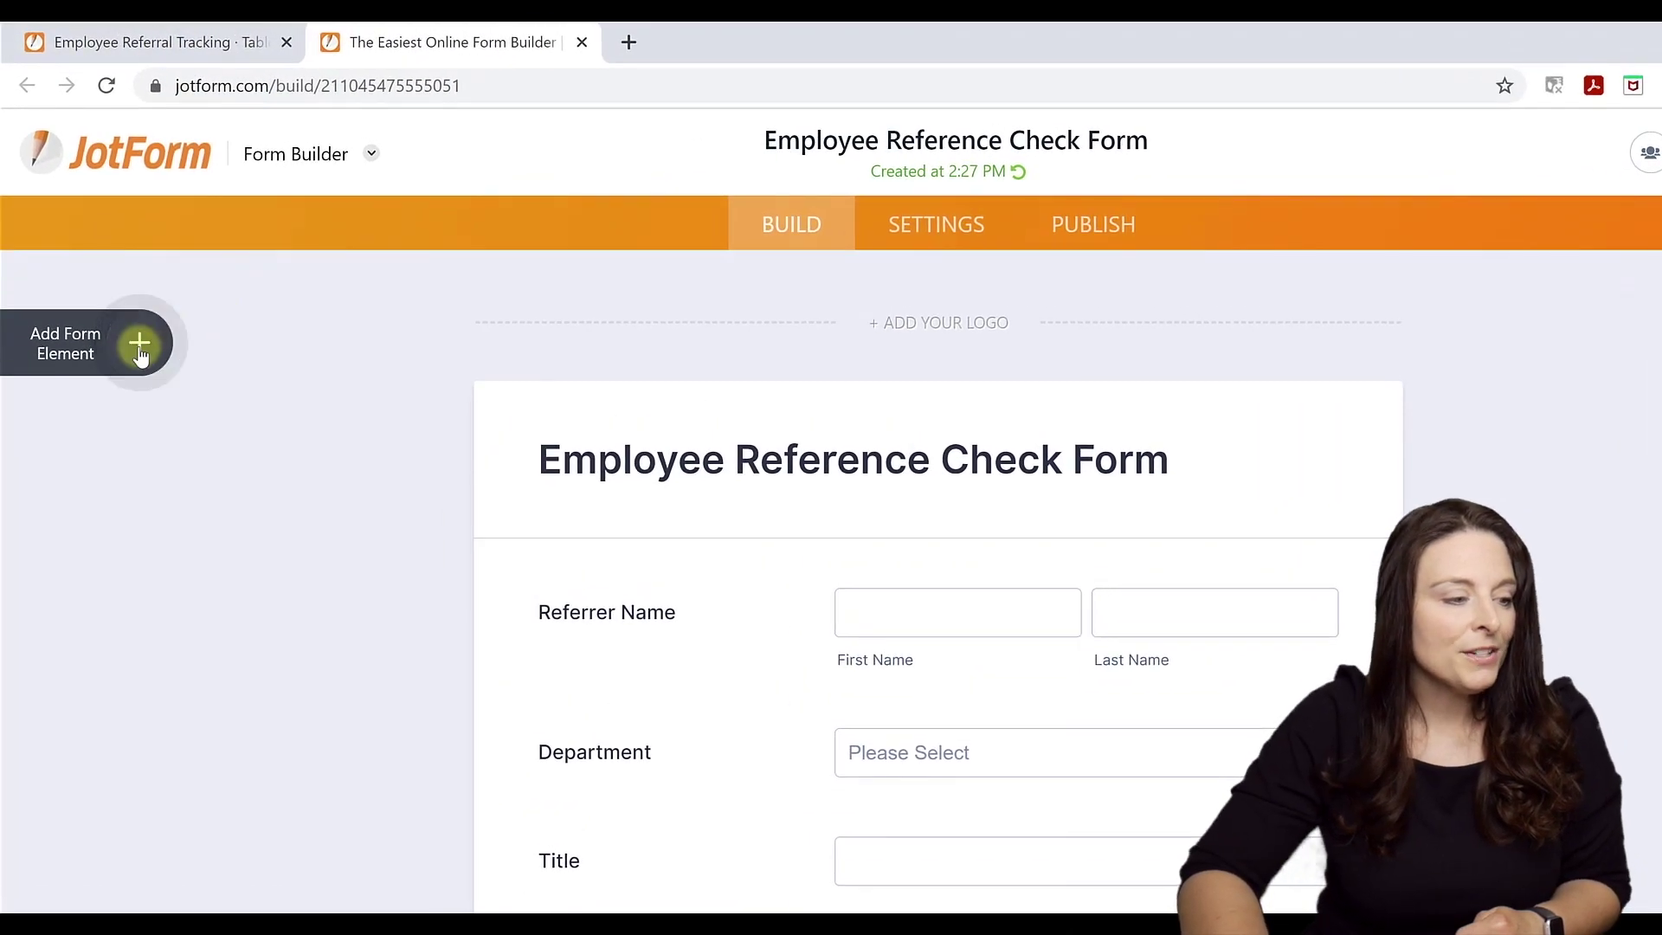
Retitle the form heading from 'Employee Reference Check Form' to 'Employee Referral Form'
{"action": "left_click", "coordinate": [139, 346]}
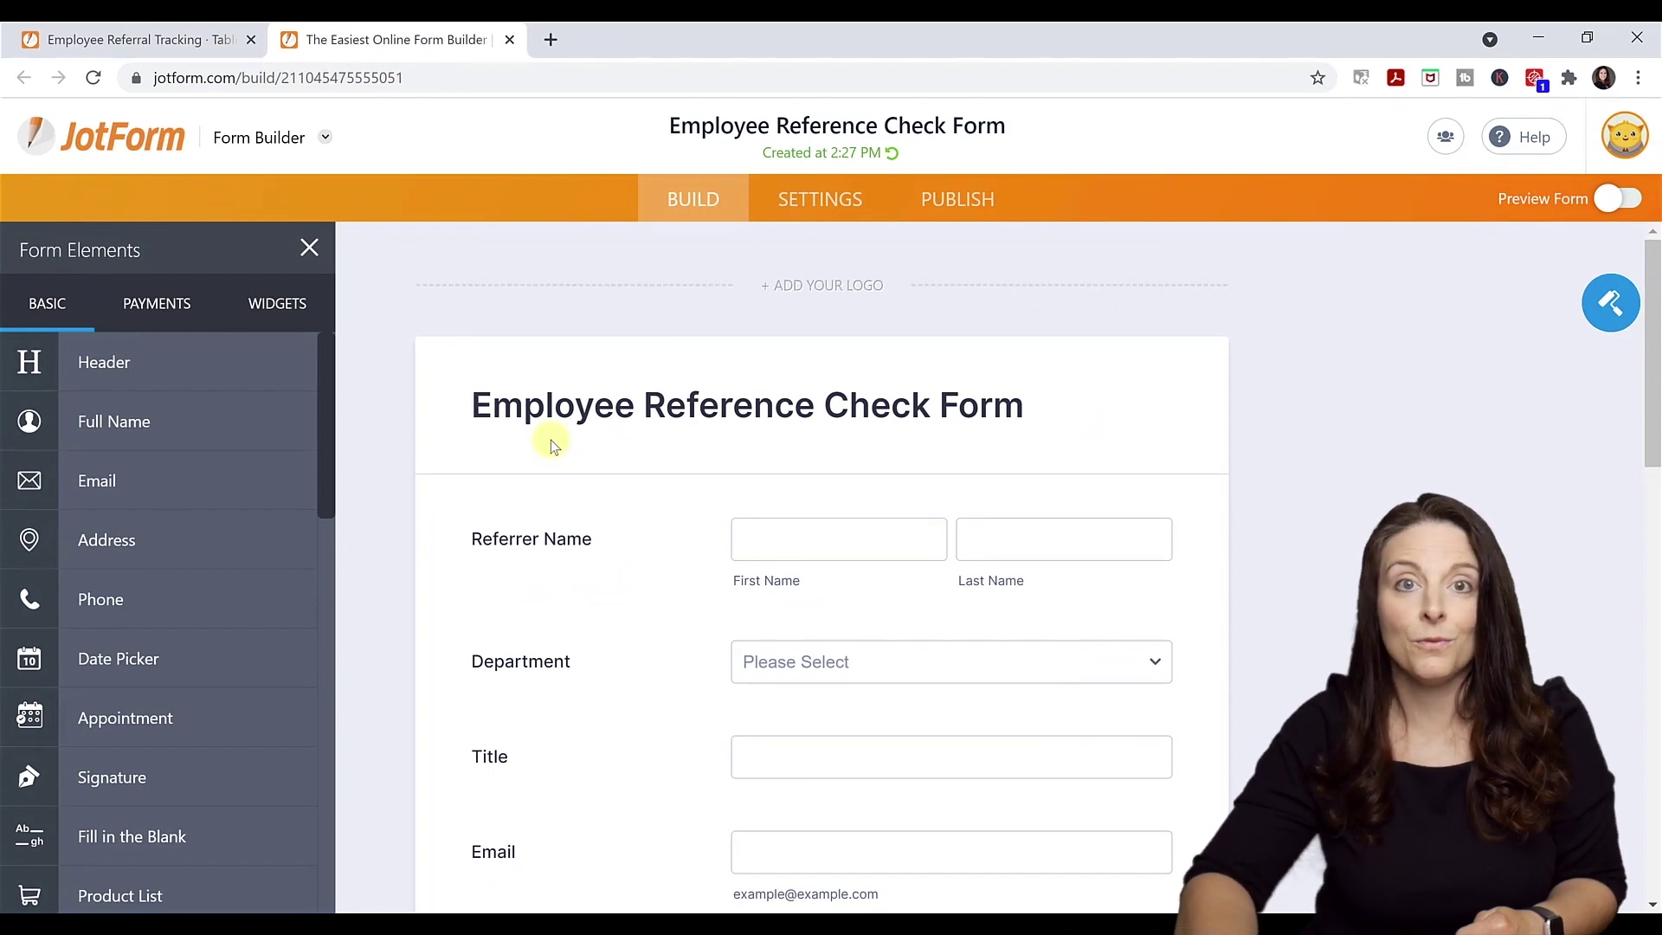
{"action": "left_click", "coordinate": [585, 407]}
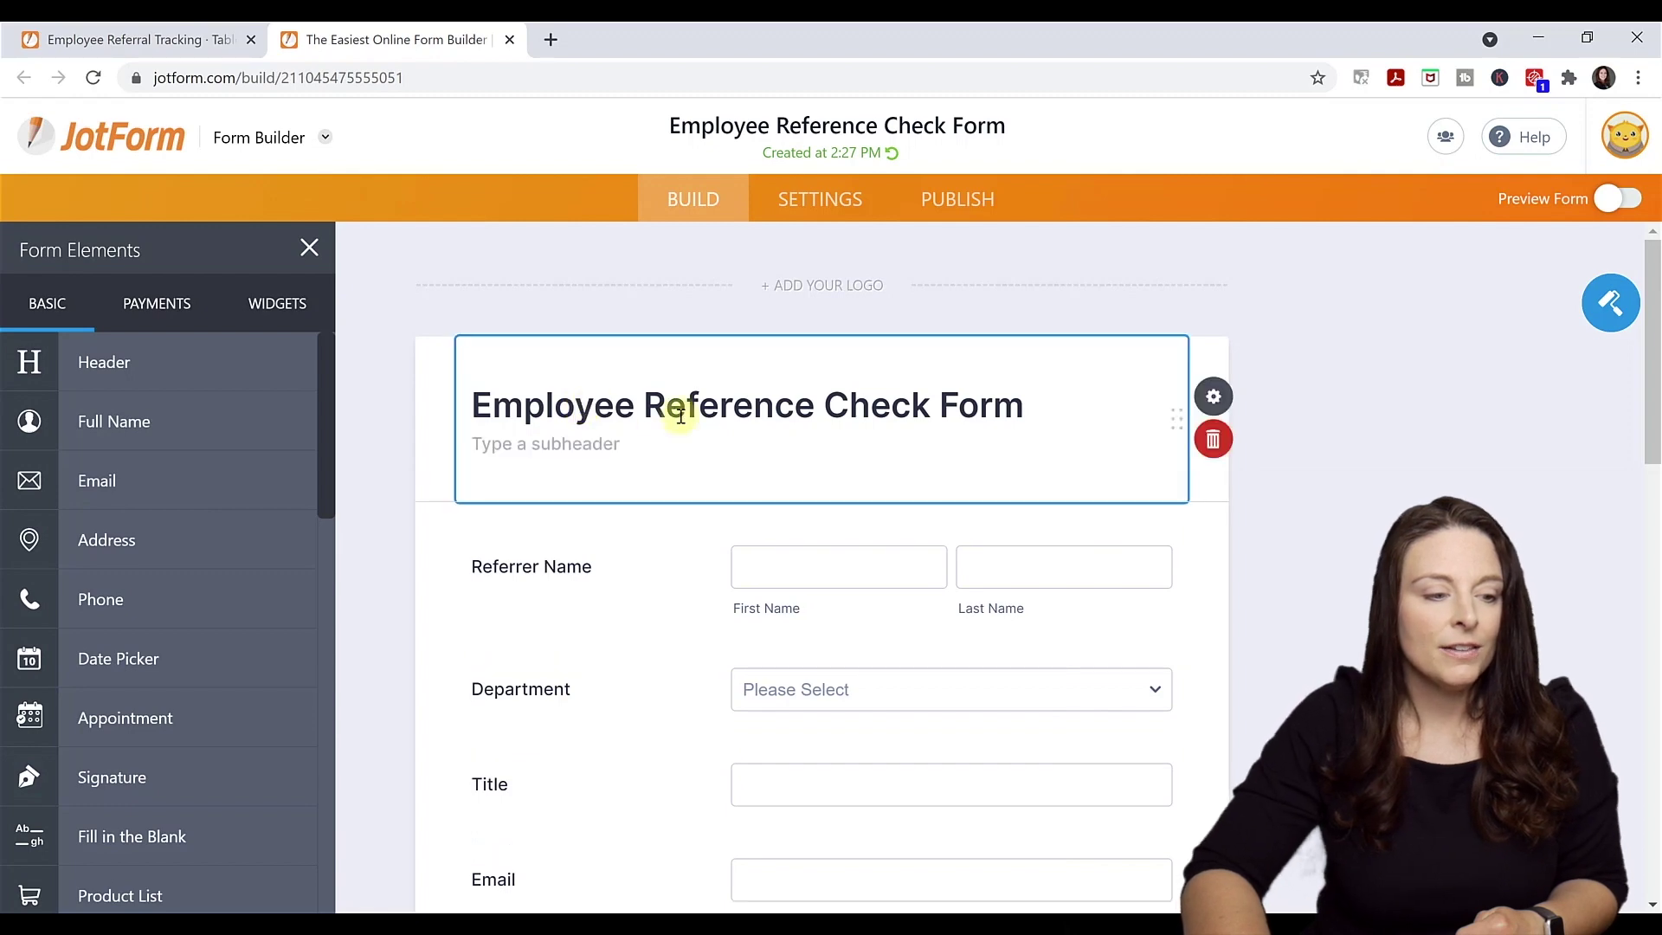
{"action": "left_click_drag", "start_coordinate": [644, 403], "coordinate": [924, 432]}
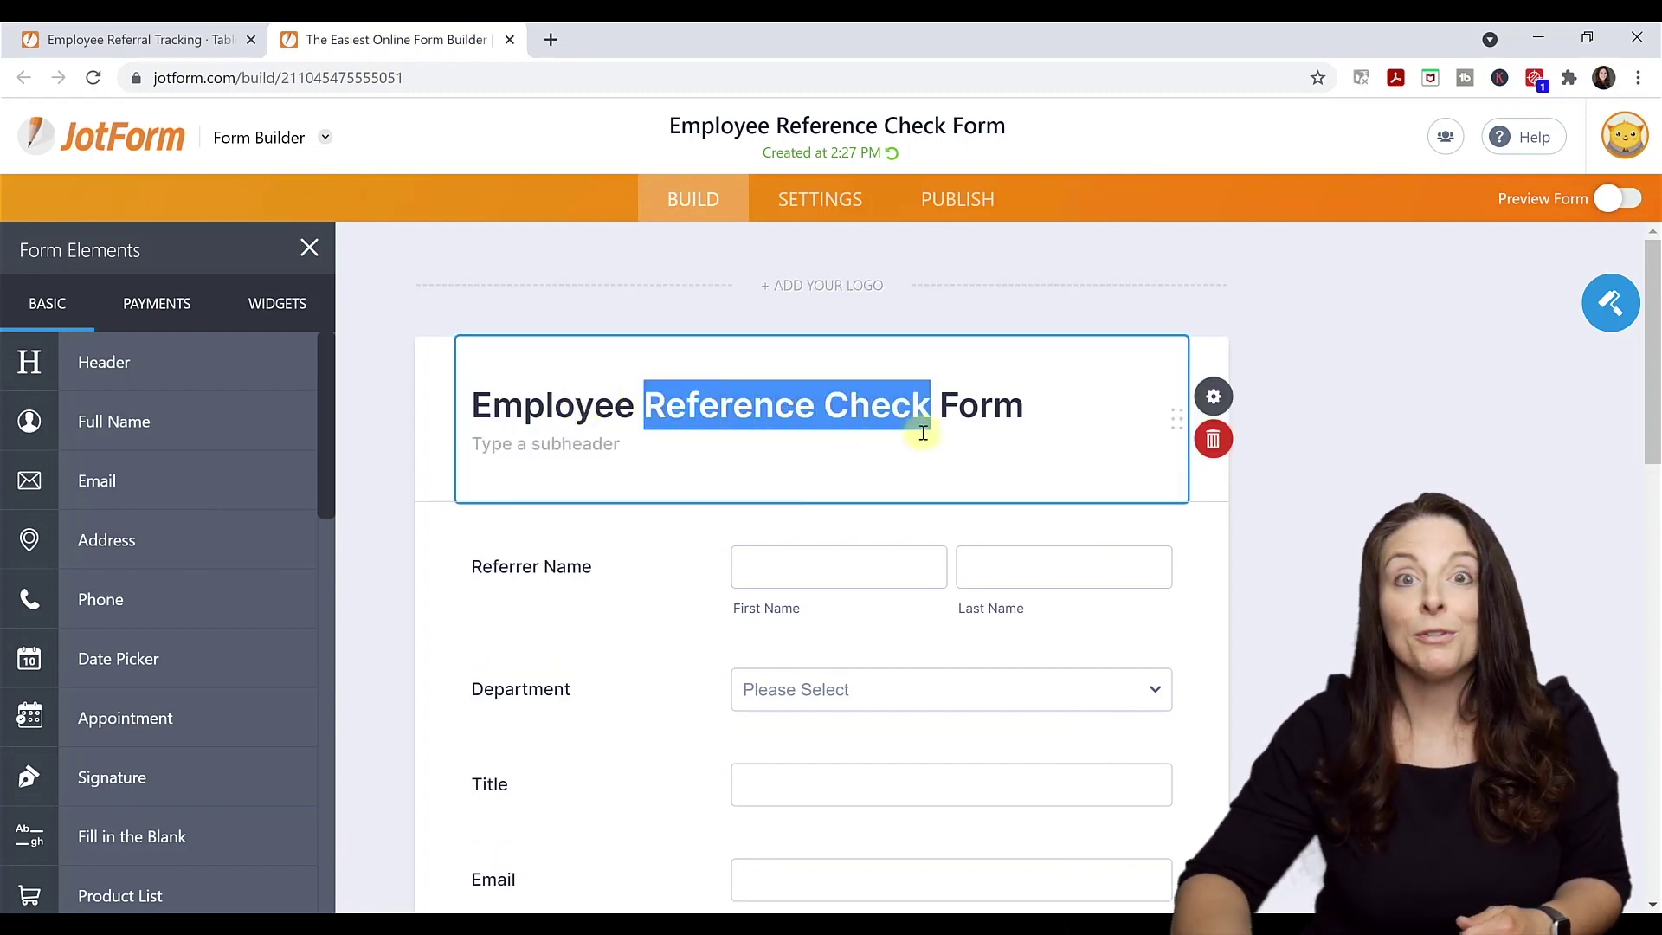
{"action": "type", "text": "Referral"}
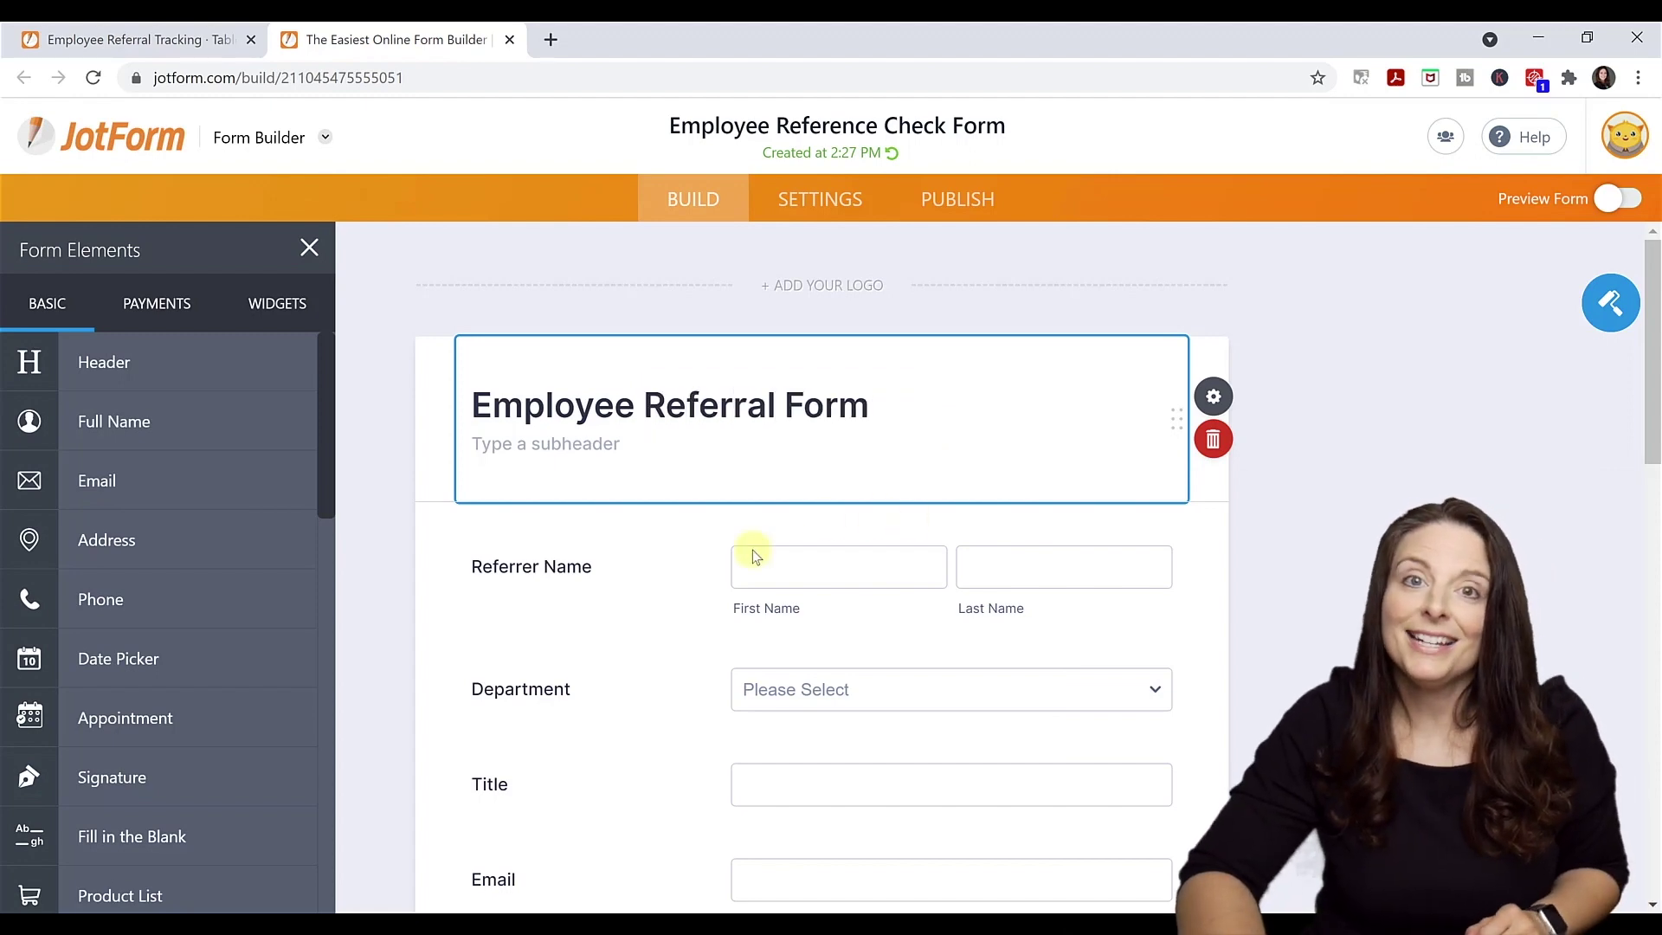
{"action": "left_click", "coordinate": [618, 598]}
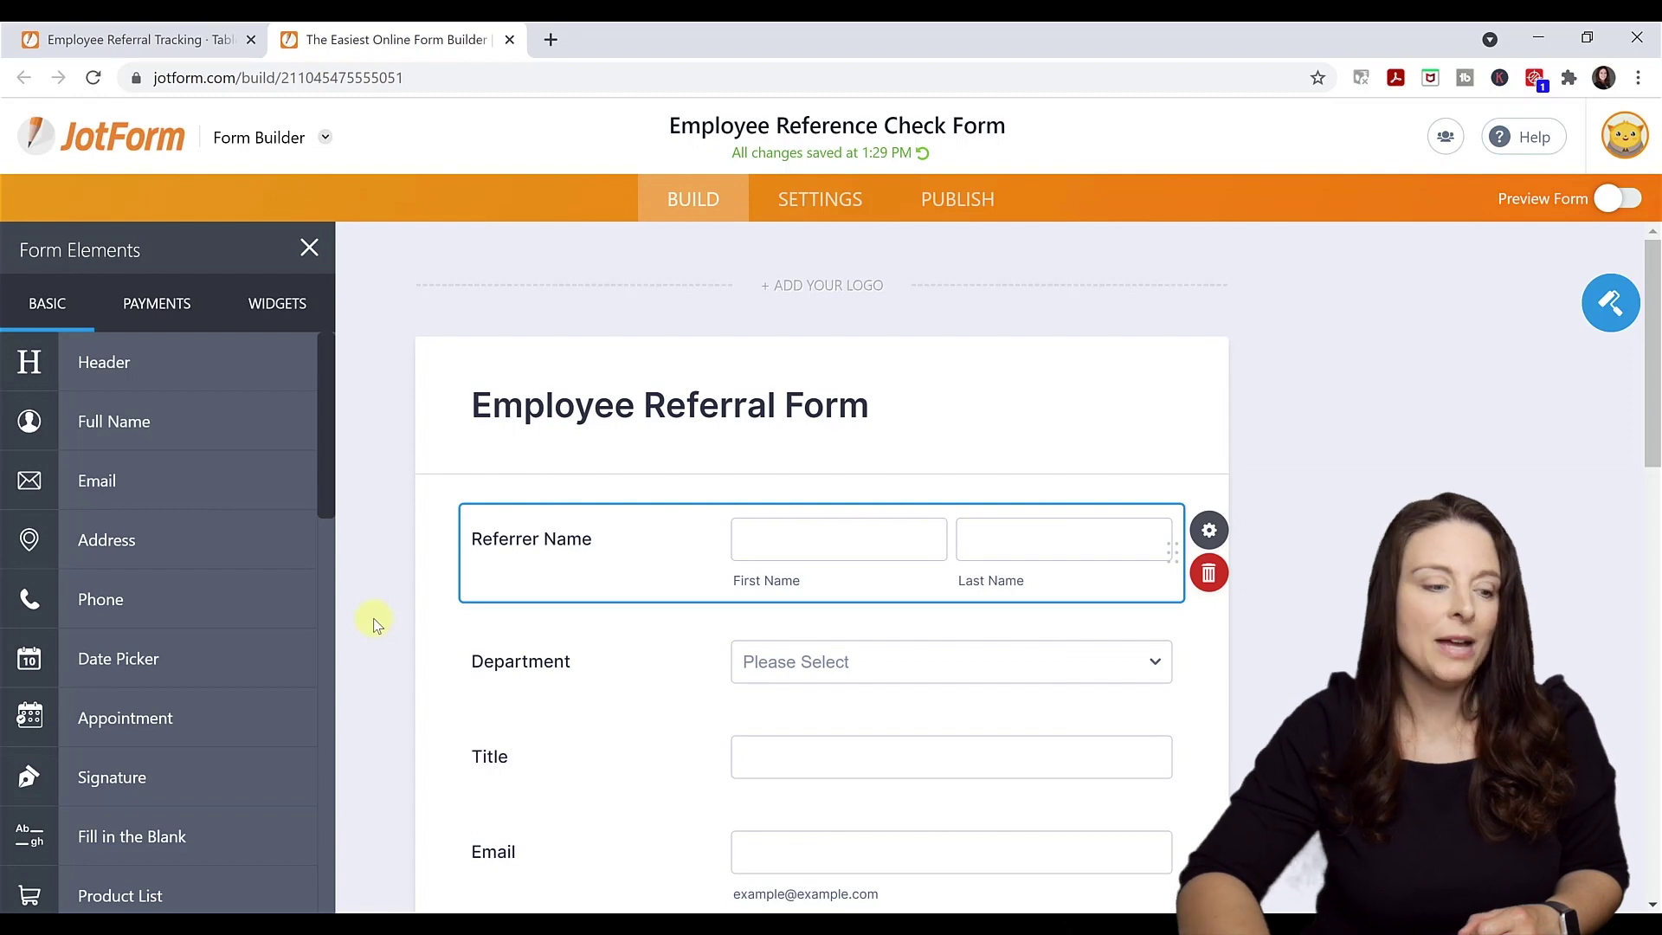
Add a Short Text question labelled 'Candidate Position / Organization' just below Phone Number
{"action": "scroll", "coordinate": [375, 623], "scroll_direction": "down", "scroll_amount": 5}
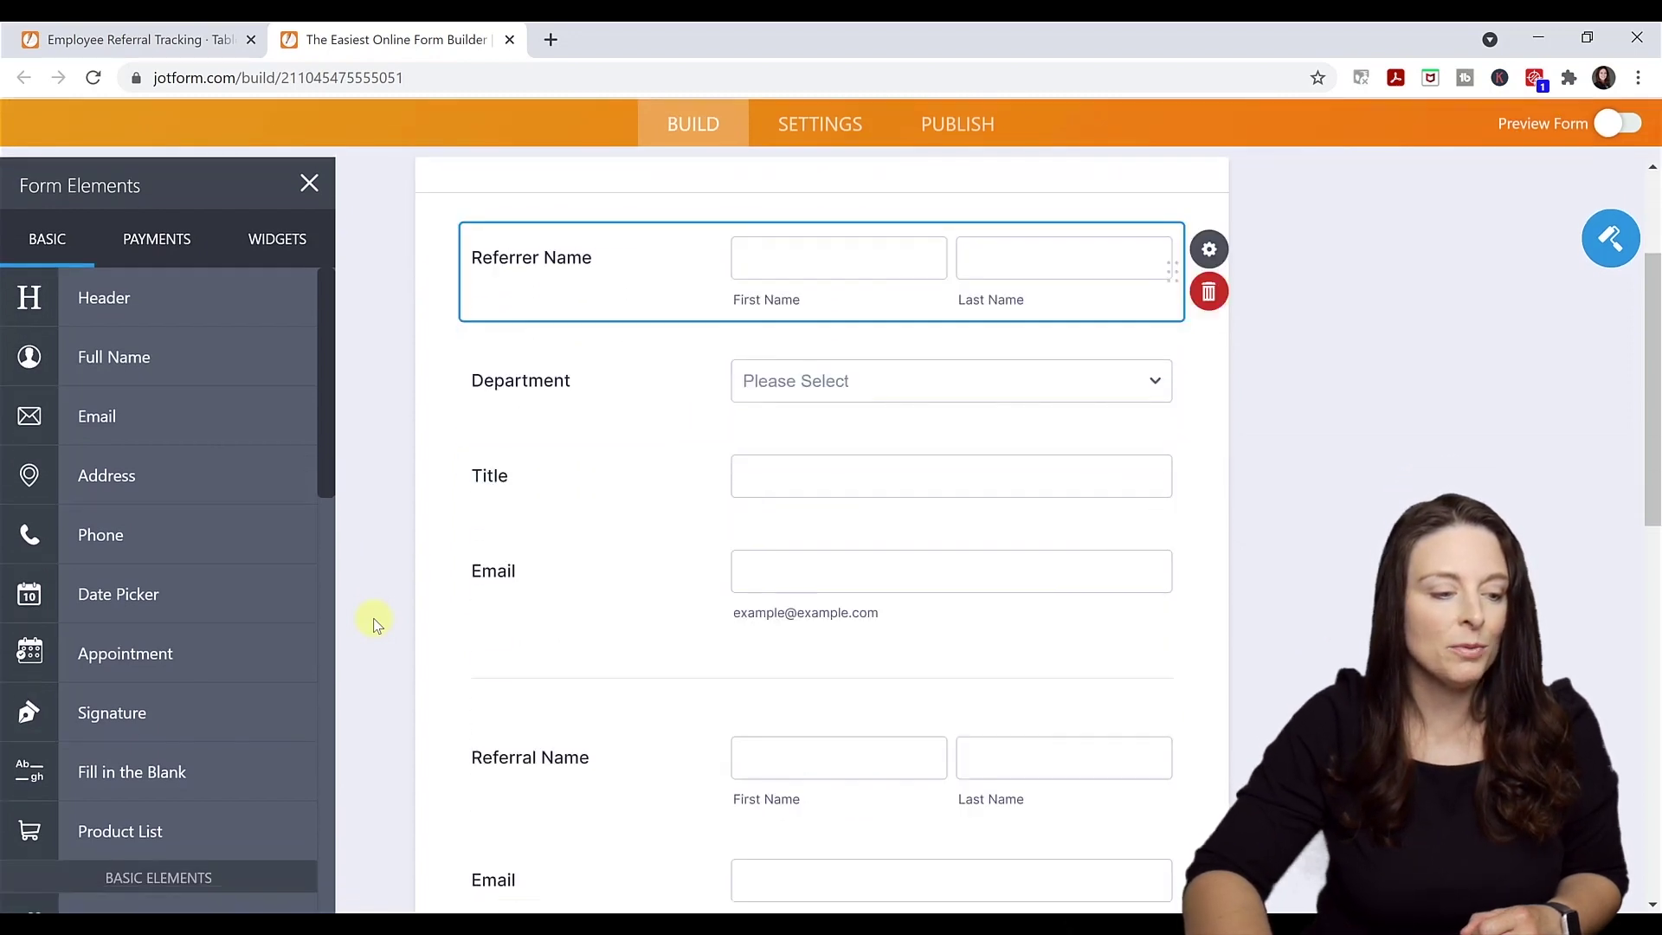
{"action": "scroll", "coordinate": [375, 623], "scroll_direction": "down", "scroll_amount": 1}
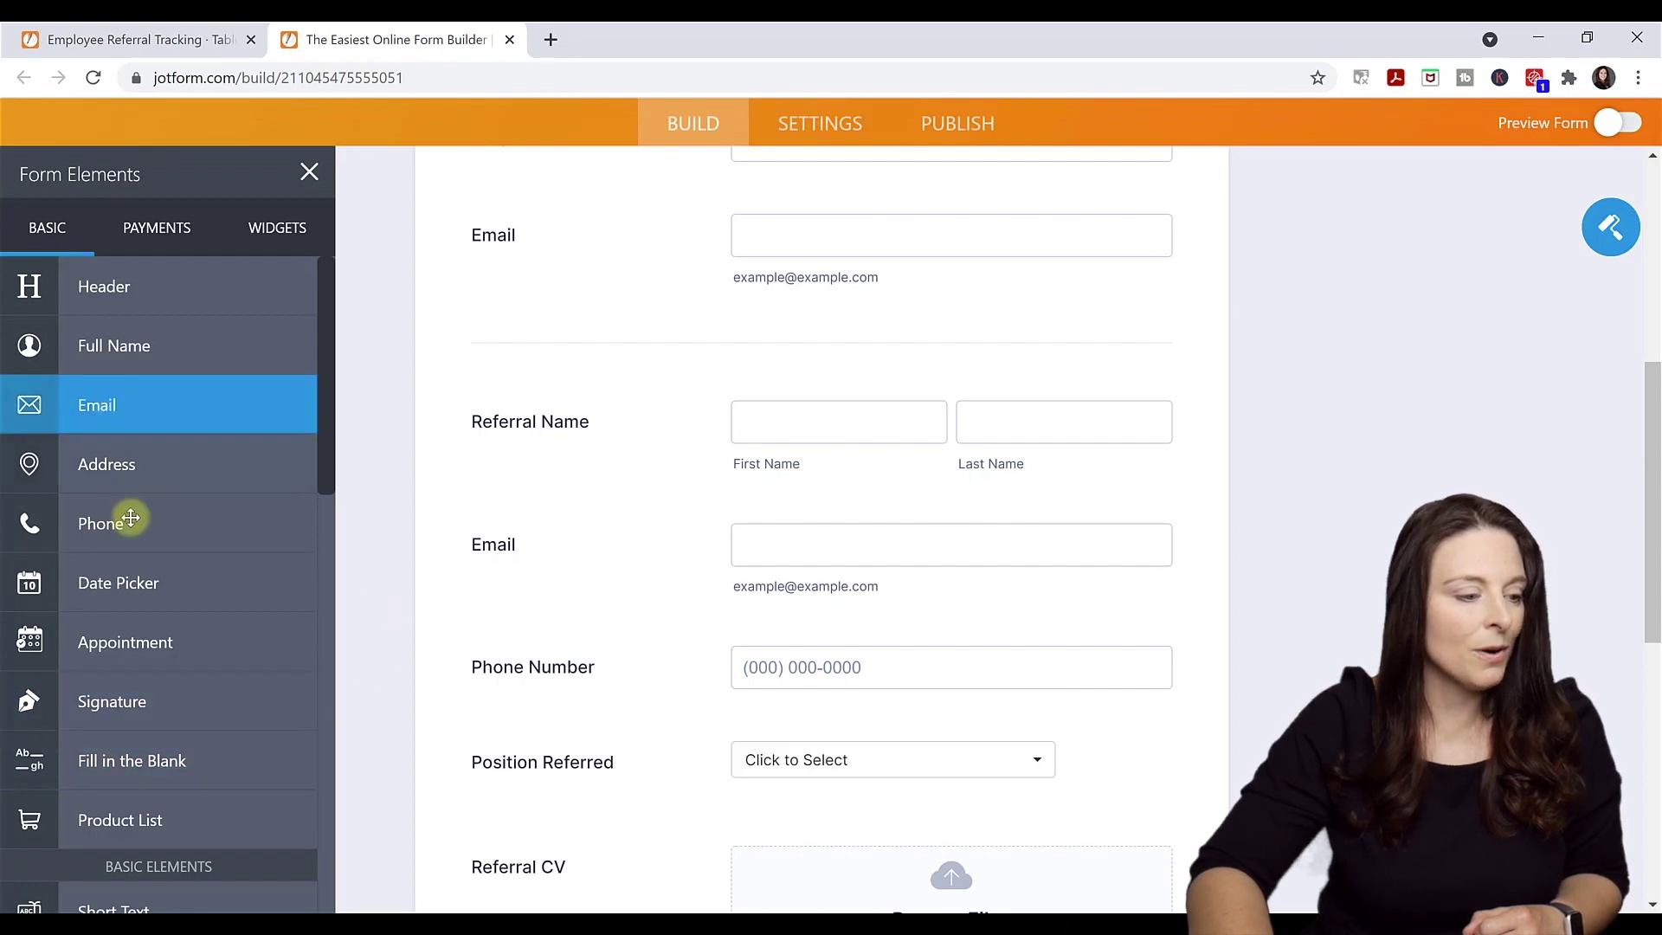
{"action": "scroll", "coordinate": [130, 519], "scroll_direction": "down", "scroll_amount": 3}
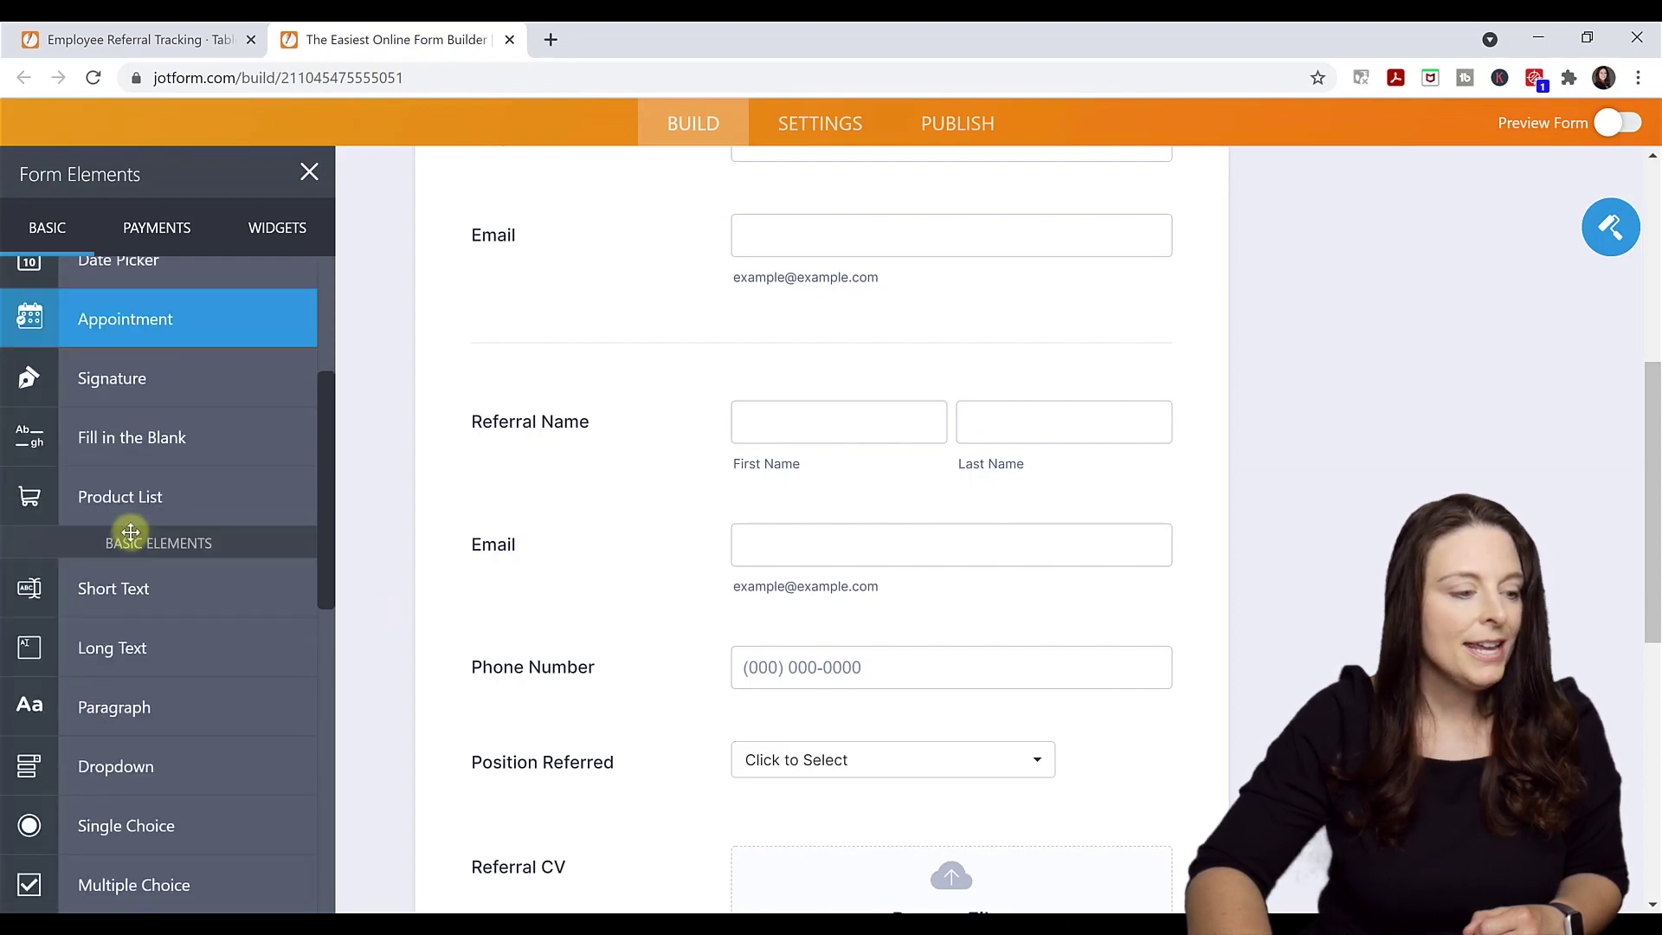
{"action": "left_click", "coordinate": [131, 591]}
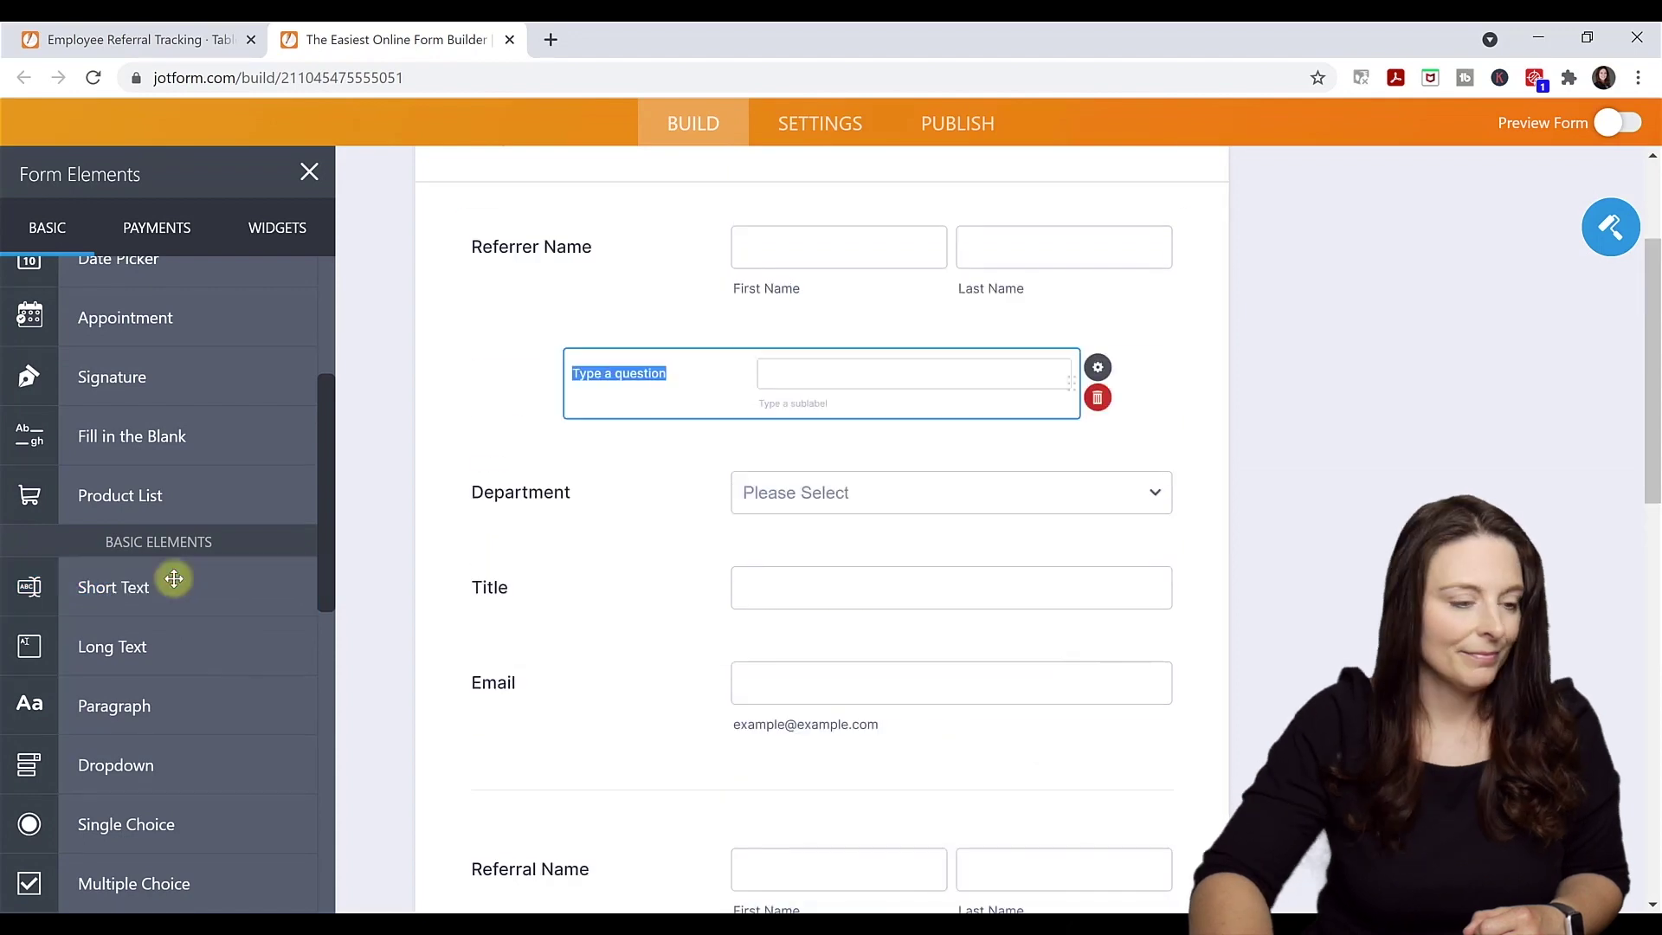
{"action": "left_click", "coordinate": [1176, 530]}
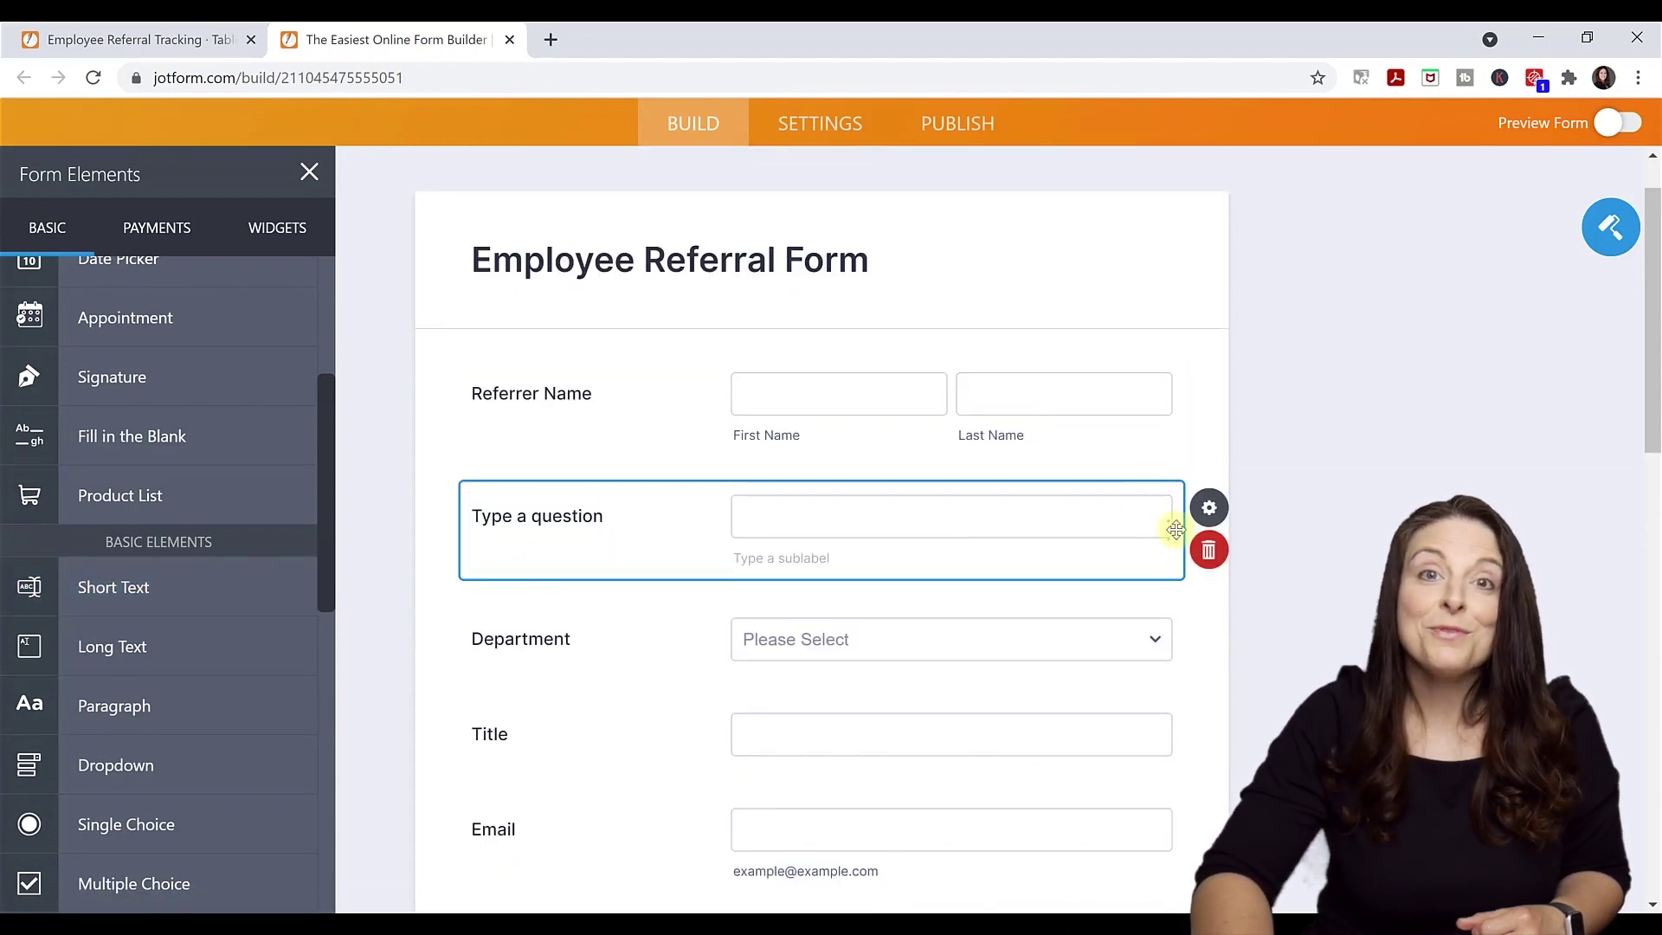
{"action": "left_click_drag", "start_coordinate": [1169, 582], "coordinate": [1071, 461]}
{"action": "left_click", "coordinate": [585, 435]}
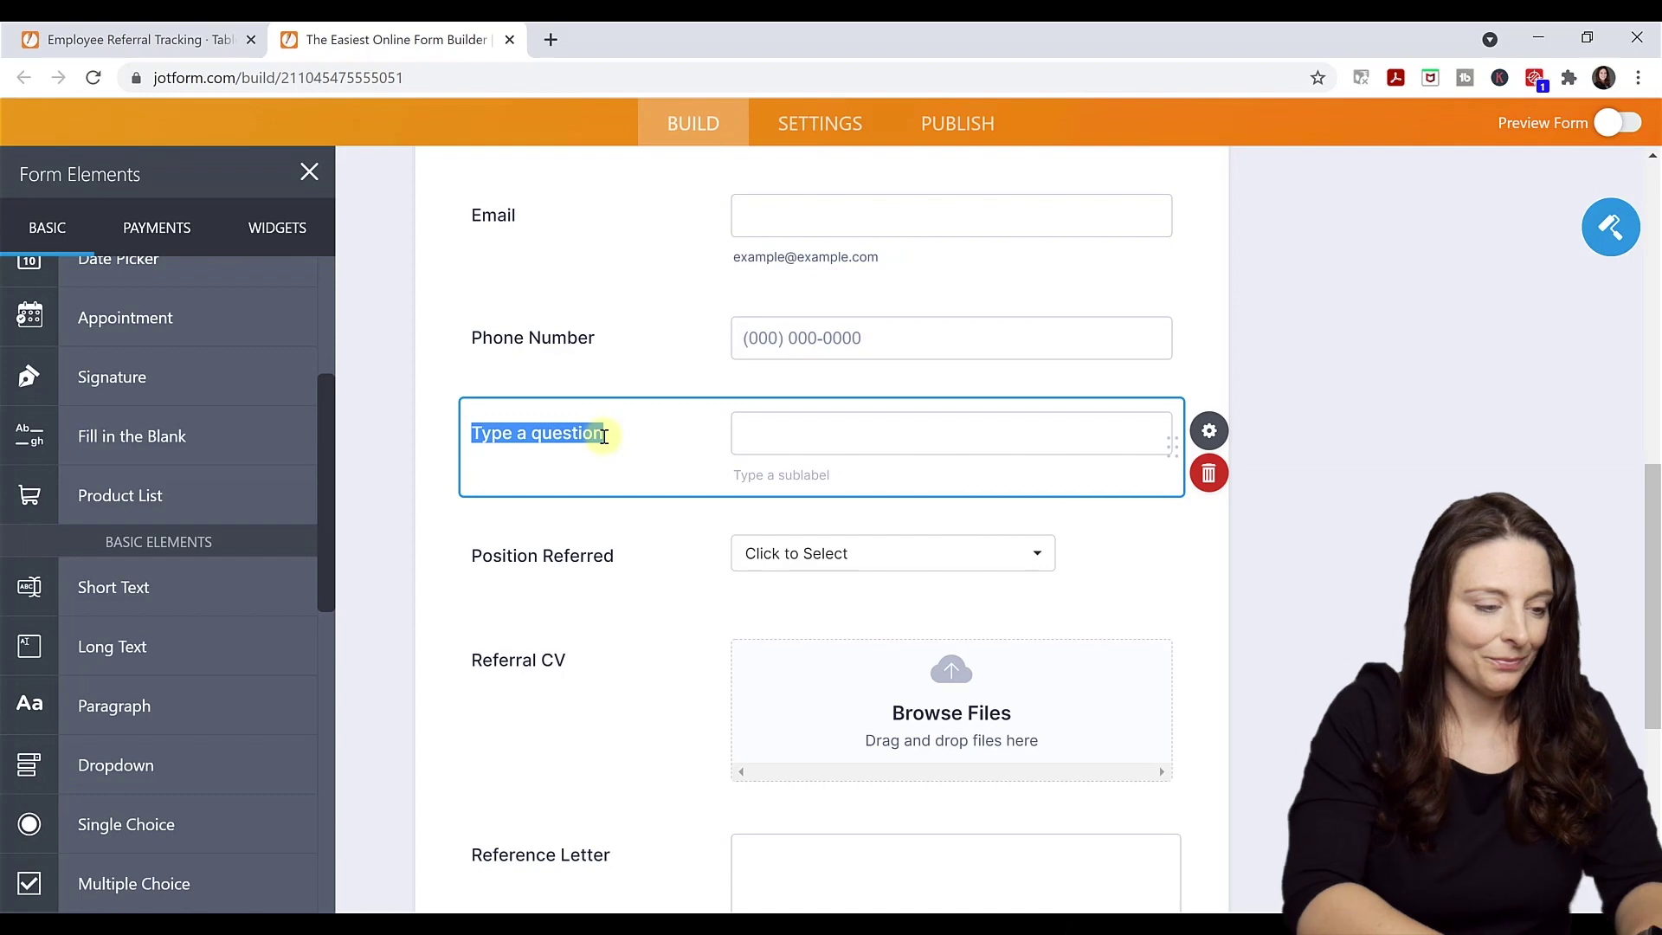
{"action": "type", "text": "Candidate Position / Organization"}
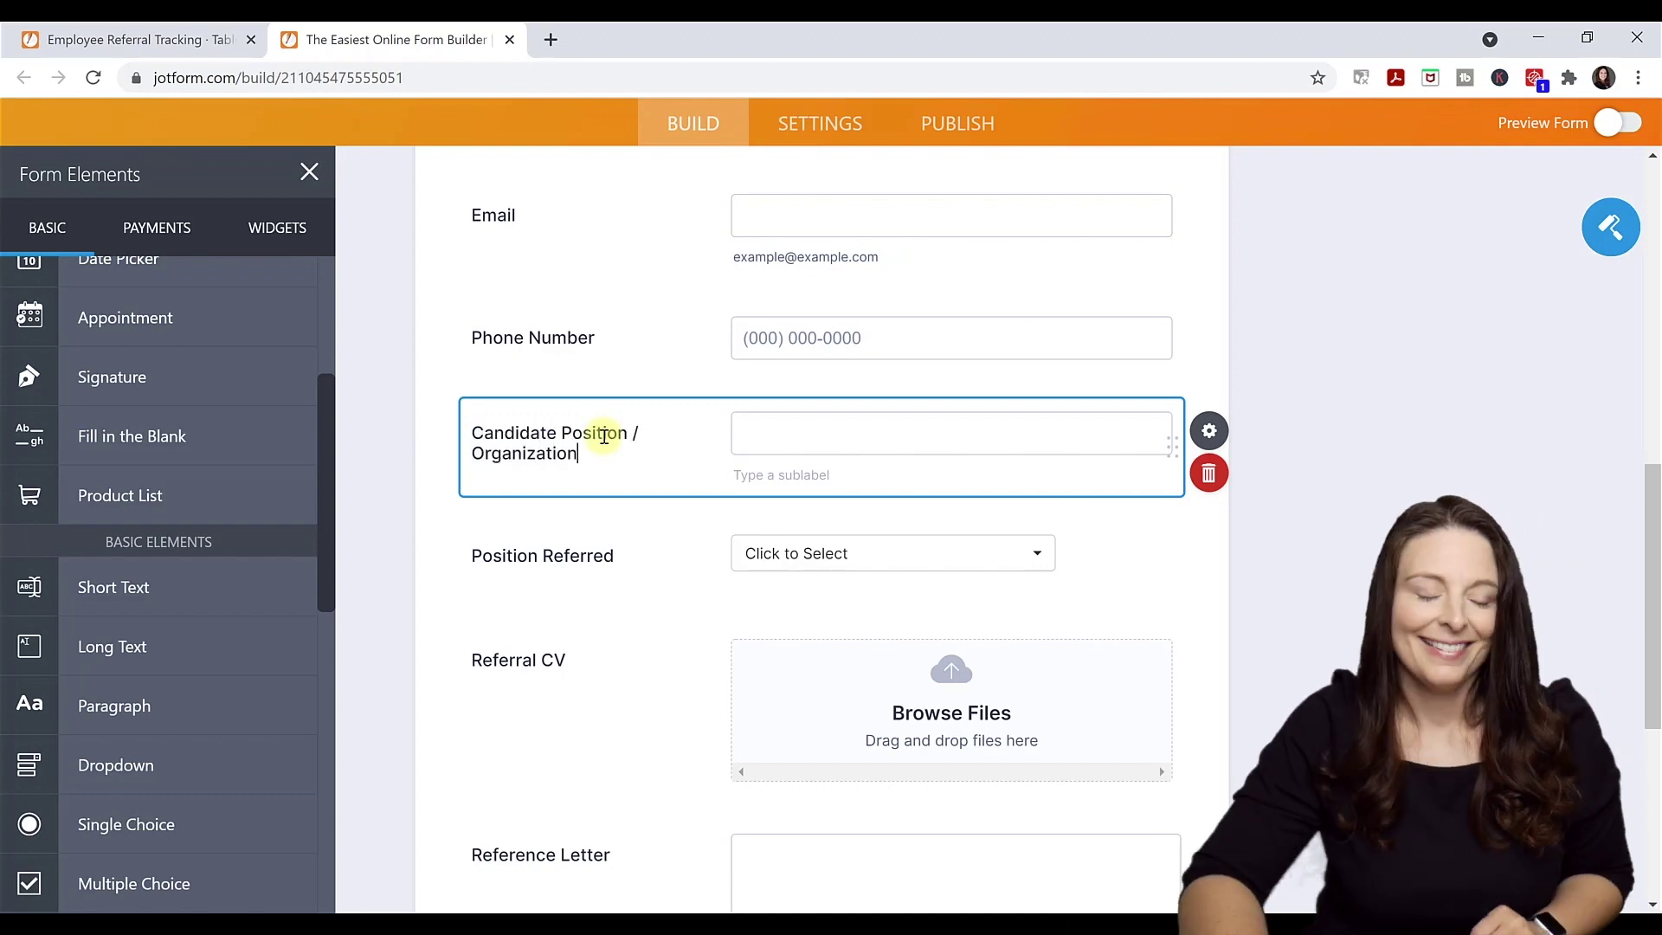
{"action": "left_click", "coordinate": [619, 532]}
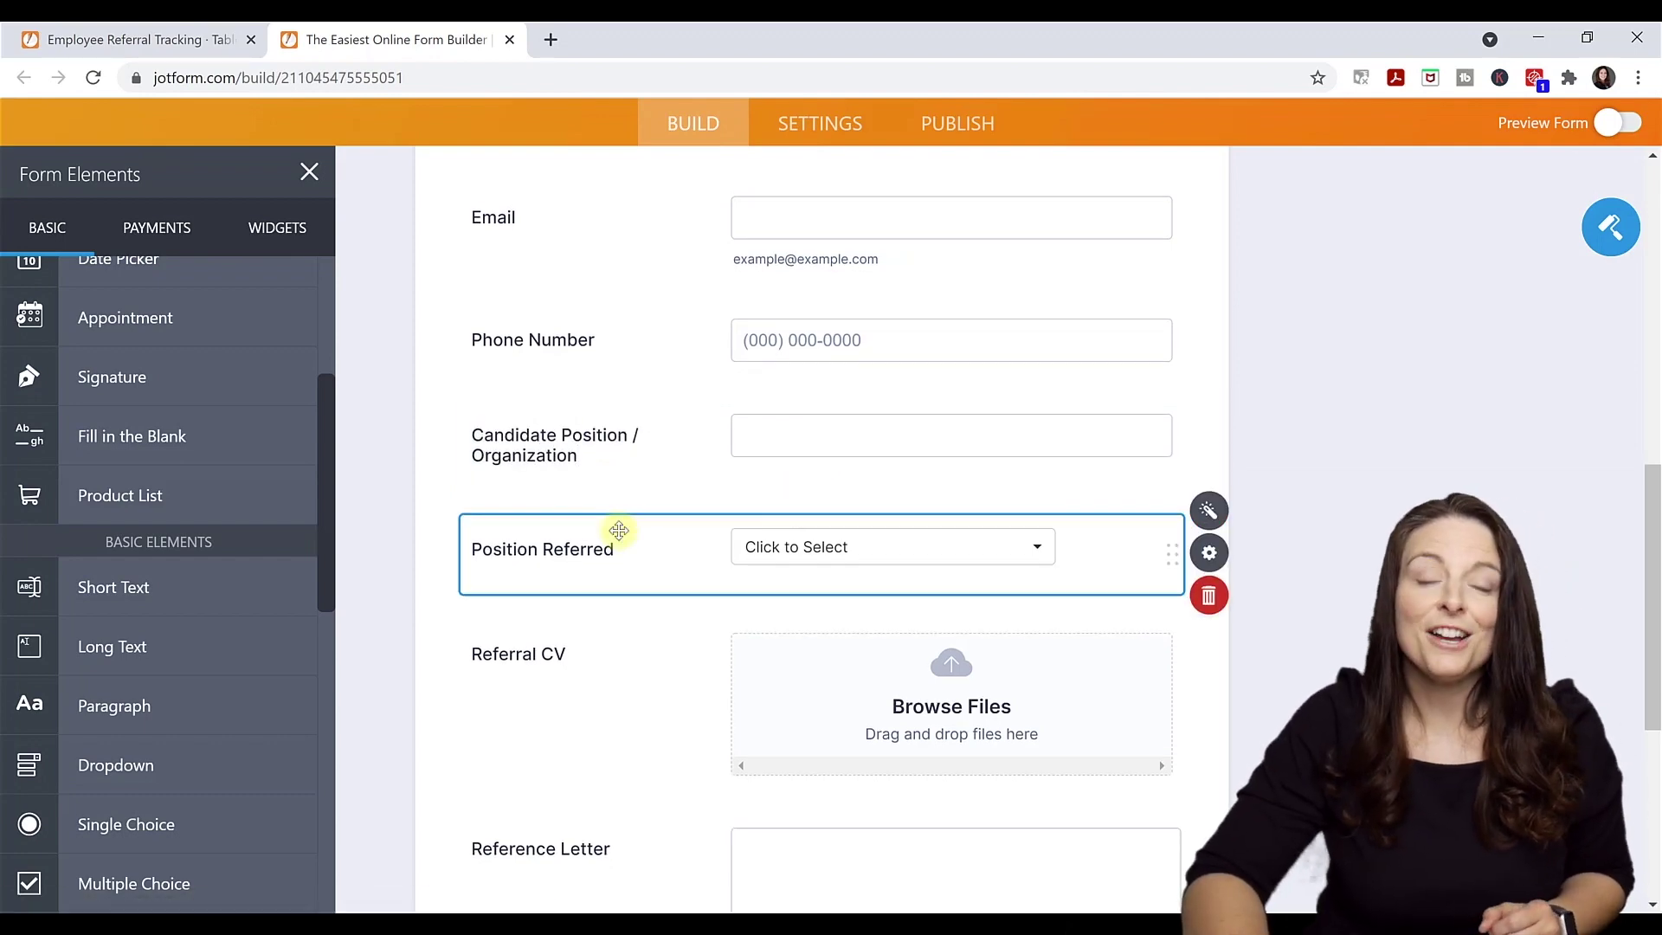
{"action": "scroll", "coordinate": [619, 532], "scroll_direction": "up", "scroll_amount": 1}
{"action": "scroll", "coordinate": [619, 531], "scroll_direction": "up", "scroll_amount": 1}
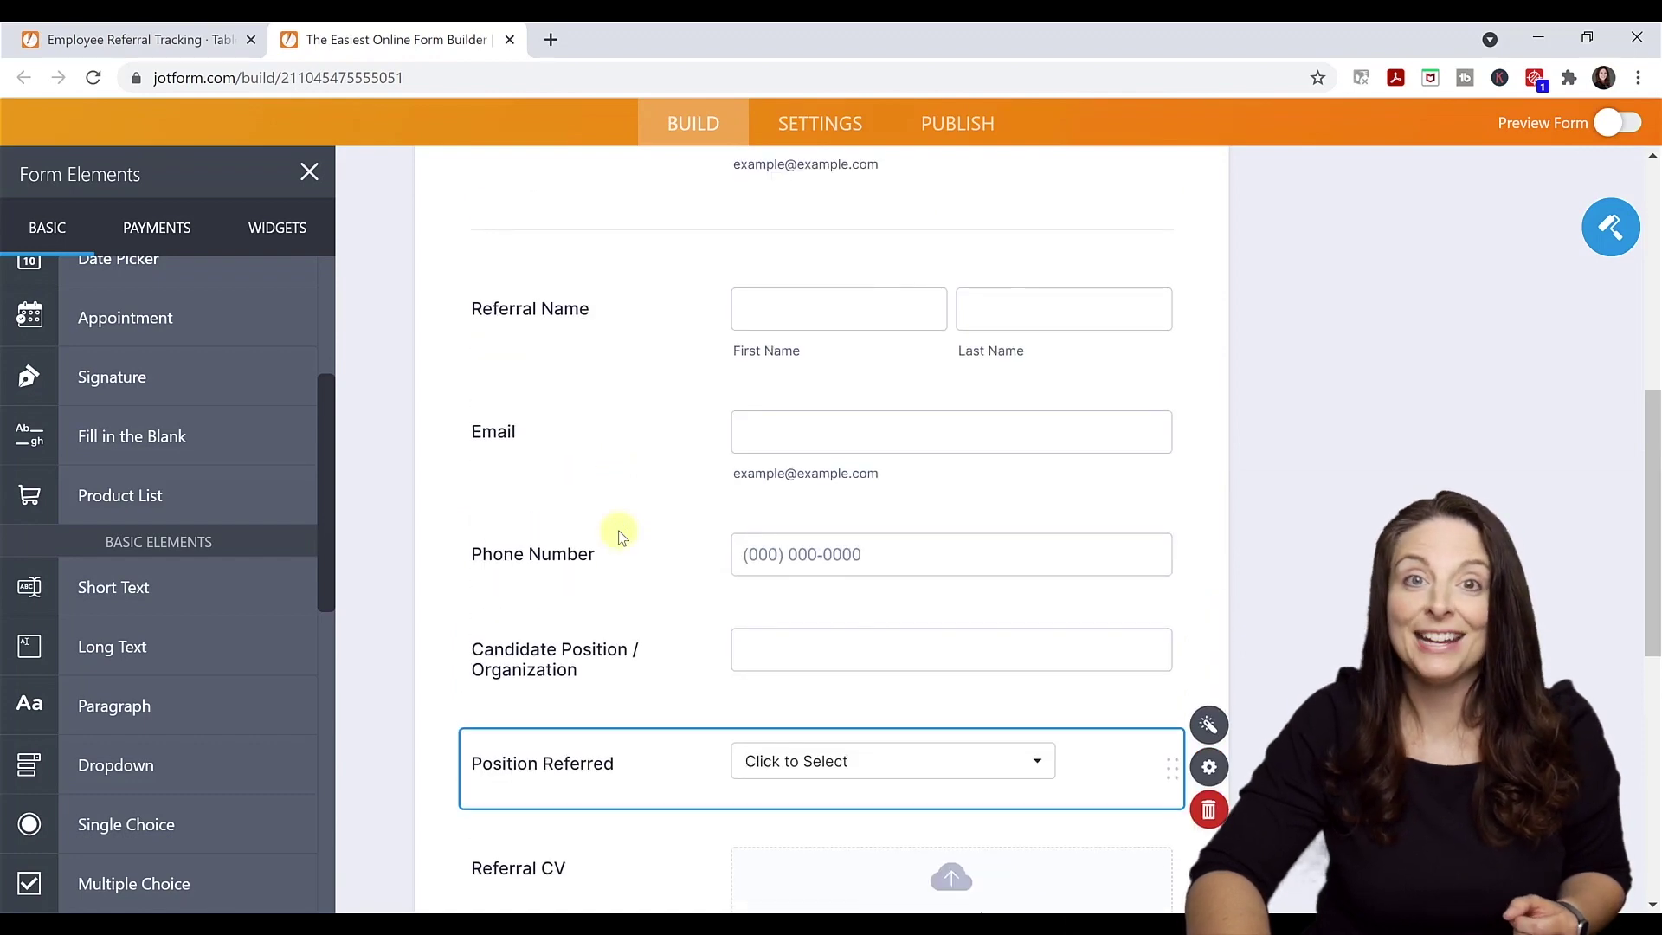
{"action": "scroll", "coordinate": [617, 532], "scroll_direction": "up", "scroll_amount": 7}
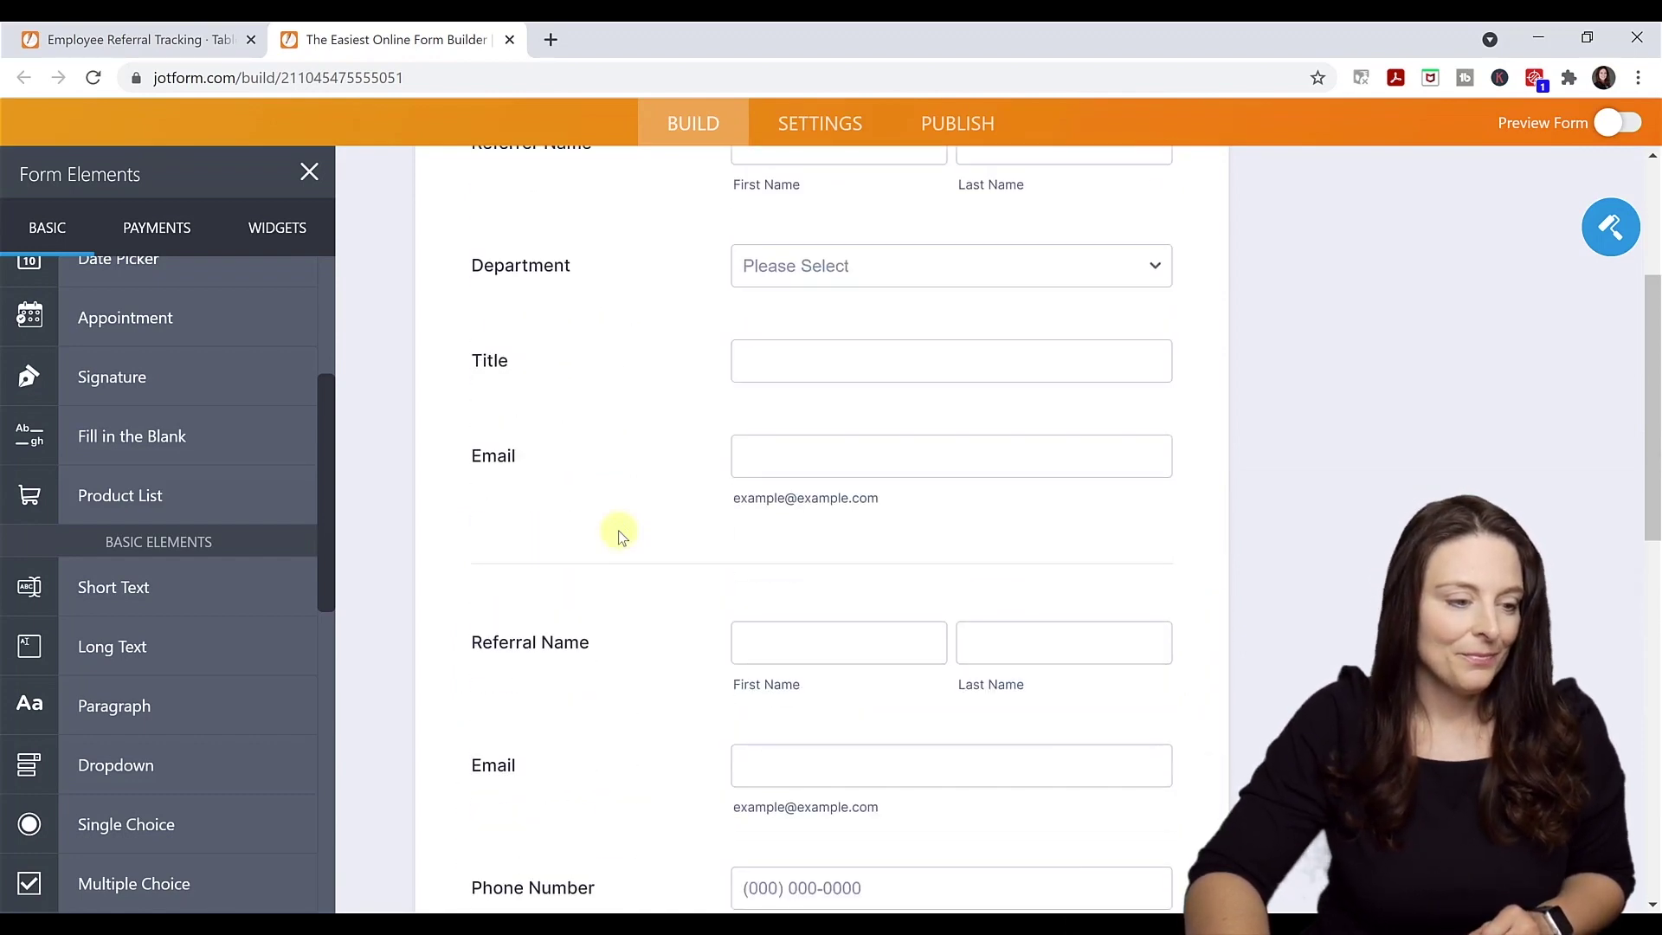
In the Department options, delete Partner Success, replace Product with Human Resources, and save
{"action": "left_click", "coordinate": [865, 565]}
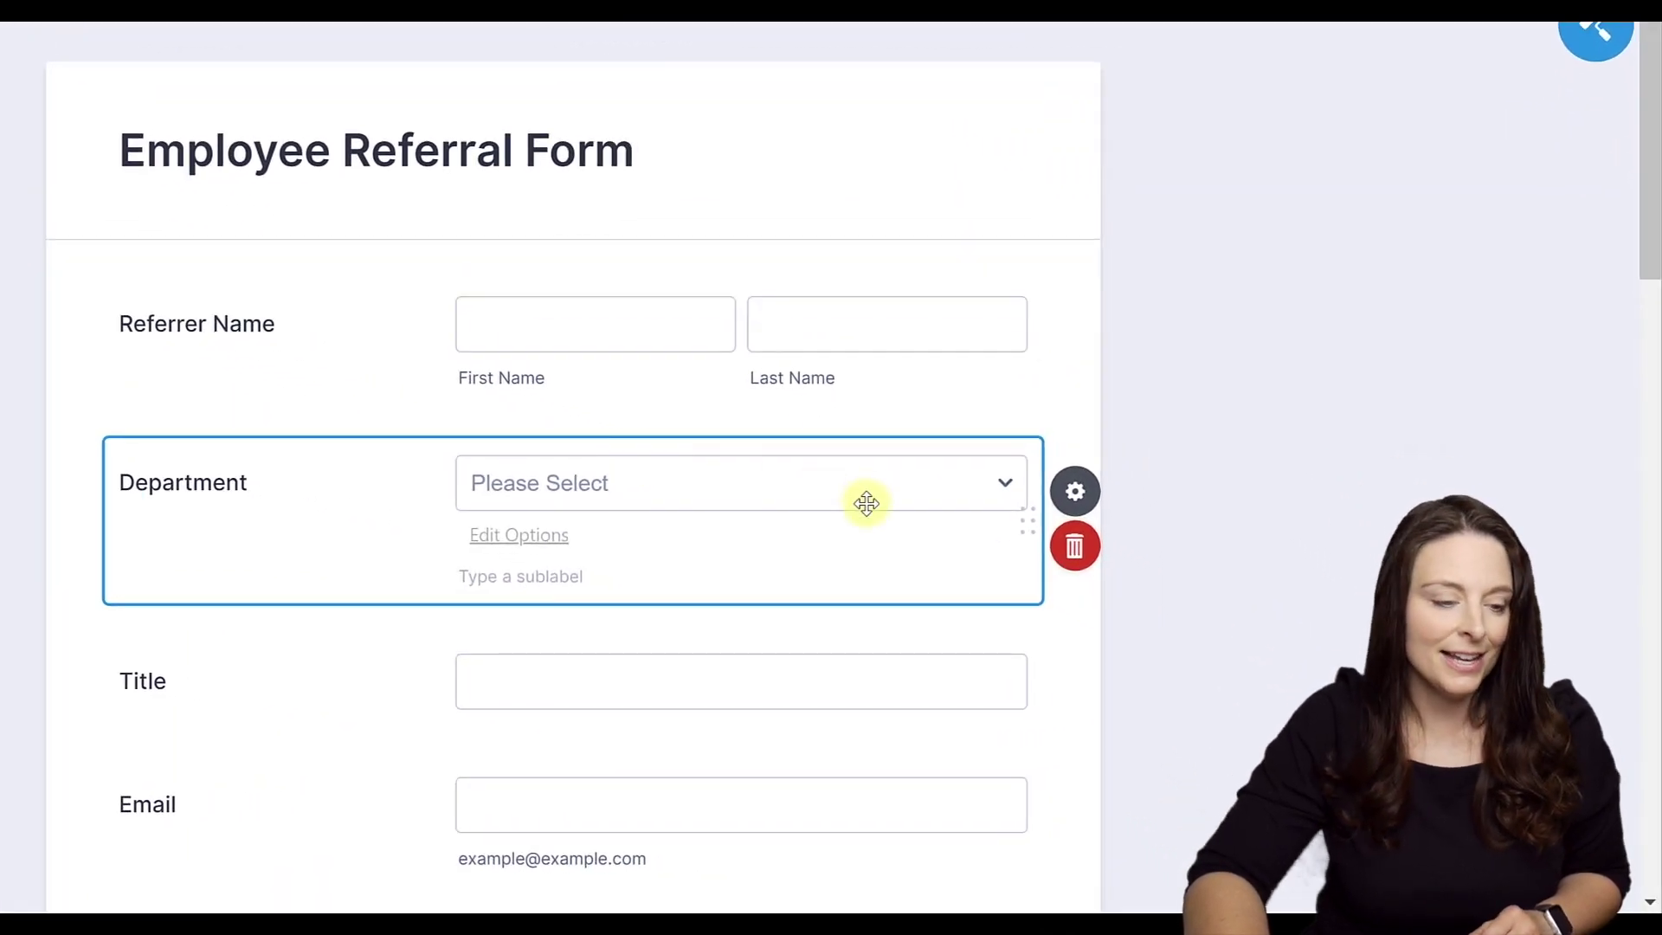
{"action": "left_click", "coordinate": [537, 545]}
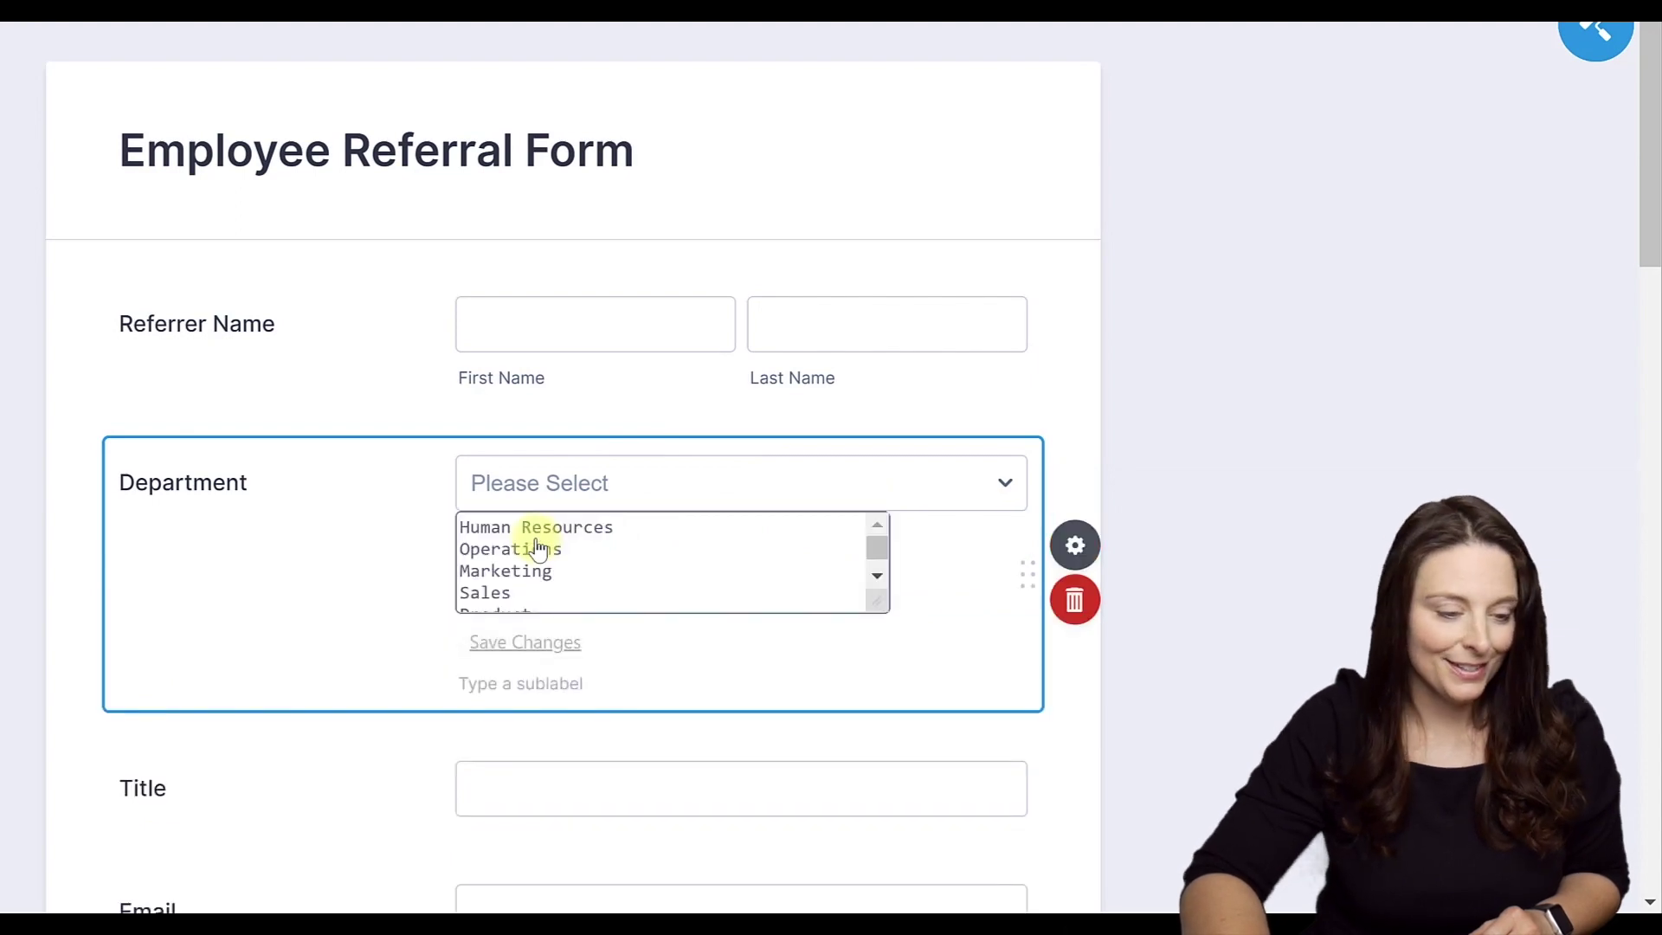
{"action": "scroll", "coordinate": [558, 588], "scroll_direction": "down", "scroll_amount": 4}
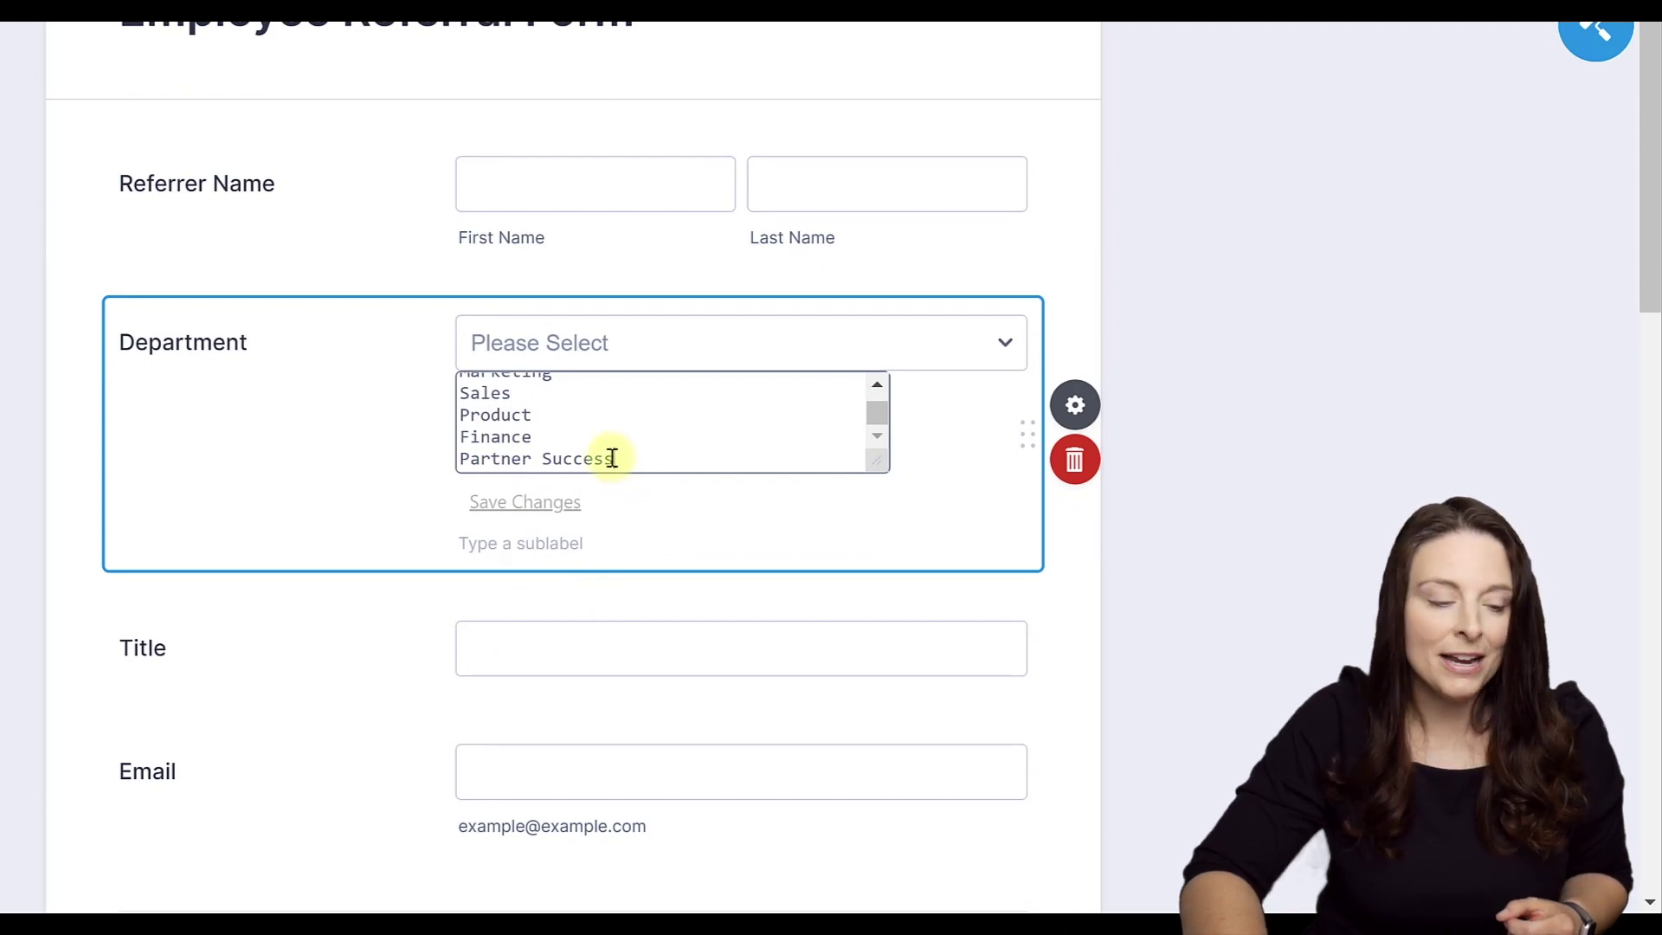
{"action": "left_click_drag", "start_coordinate": [544, 456], "coordinate": [464, 455]}
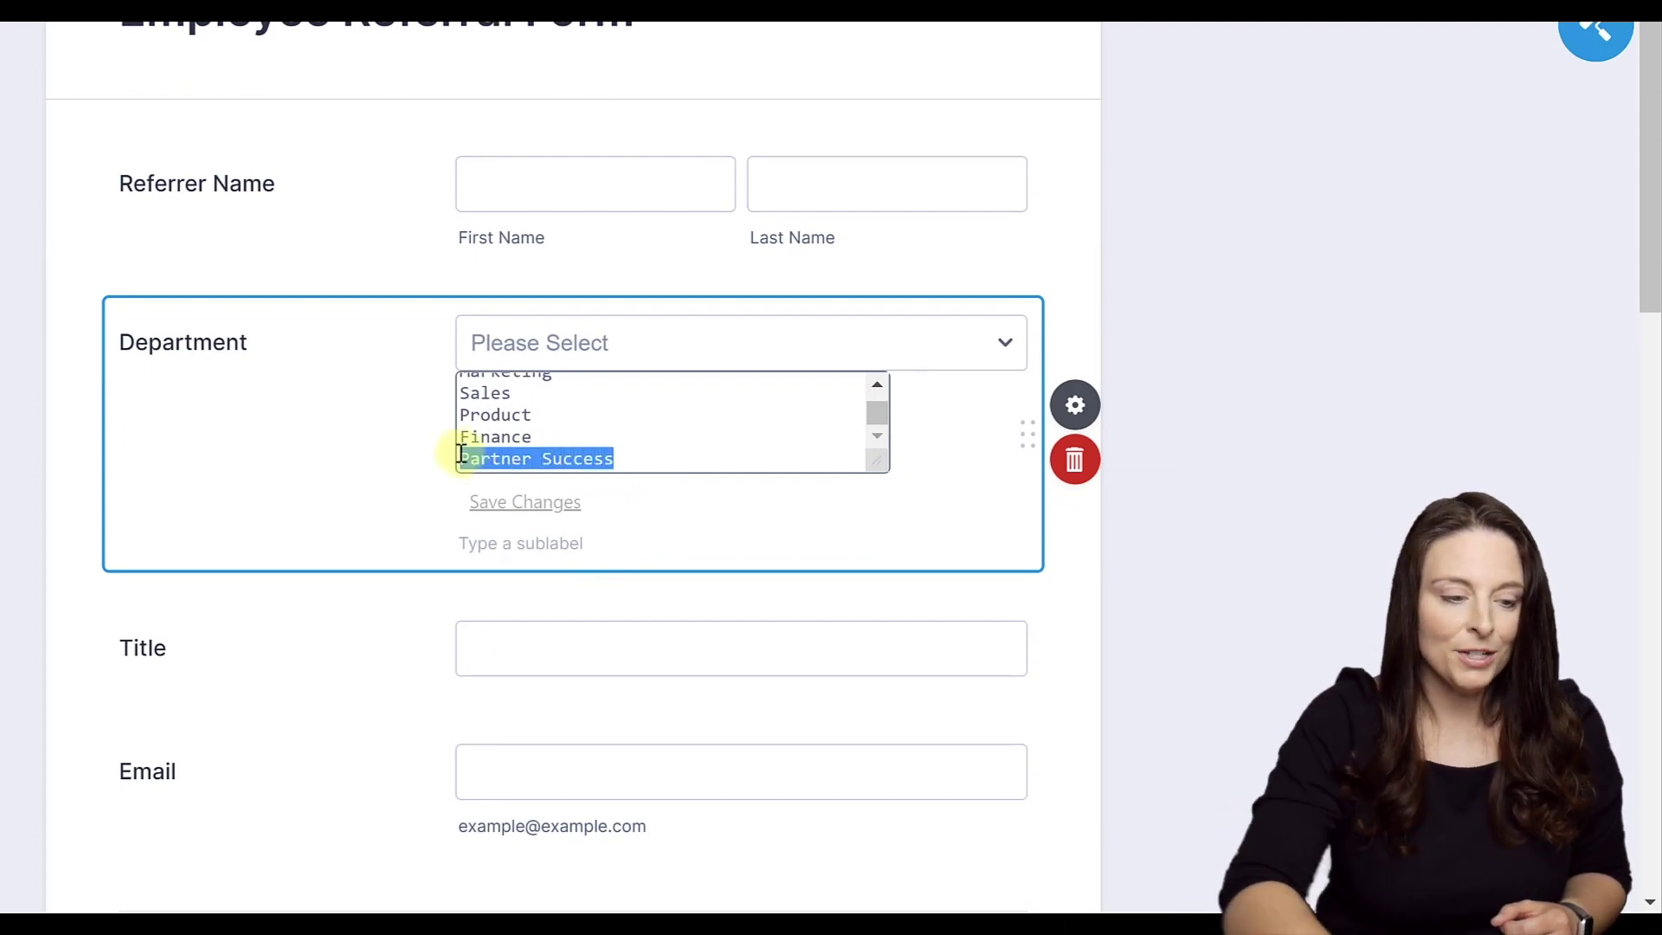
{"action": "key", "text": "BackSpace"}
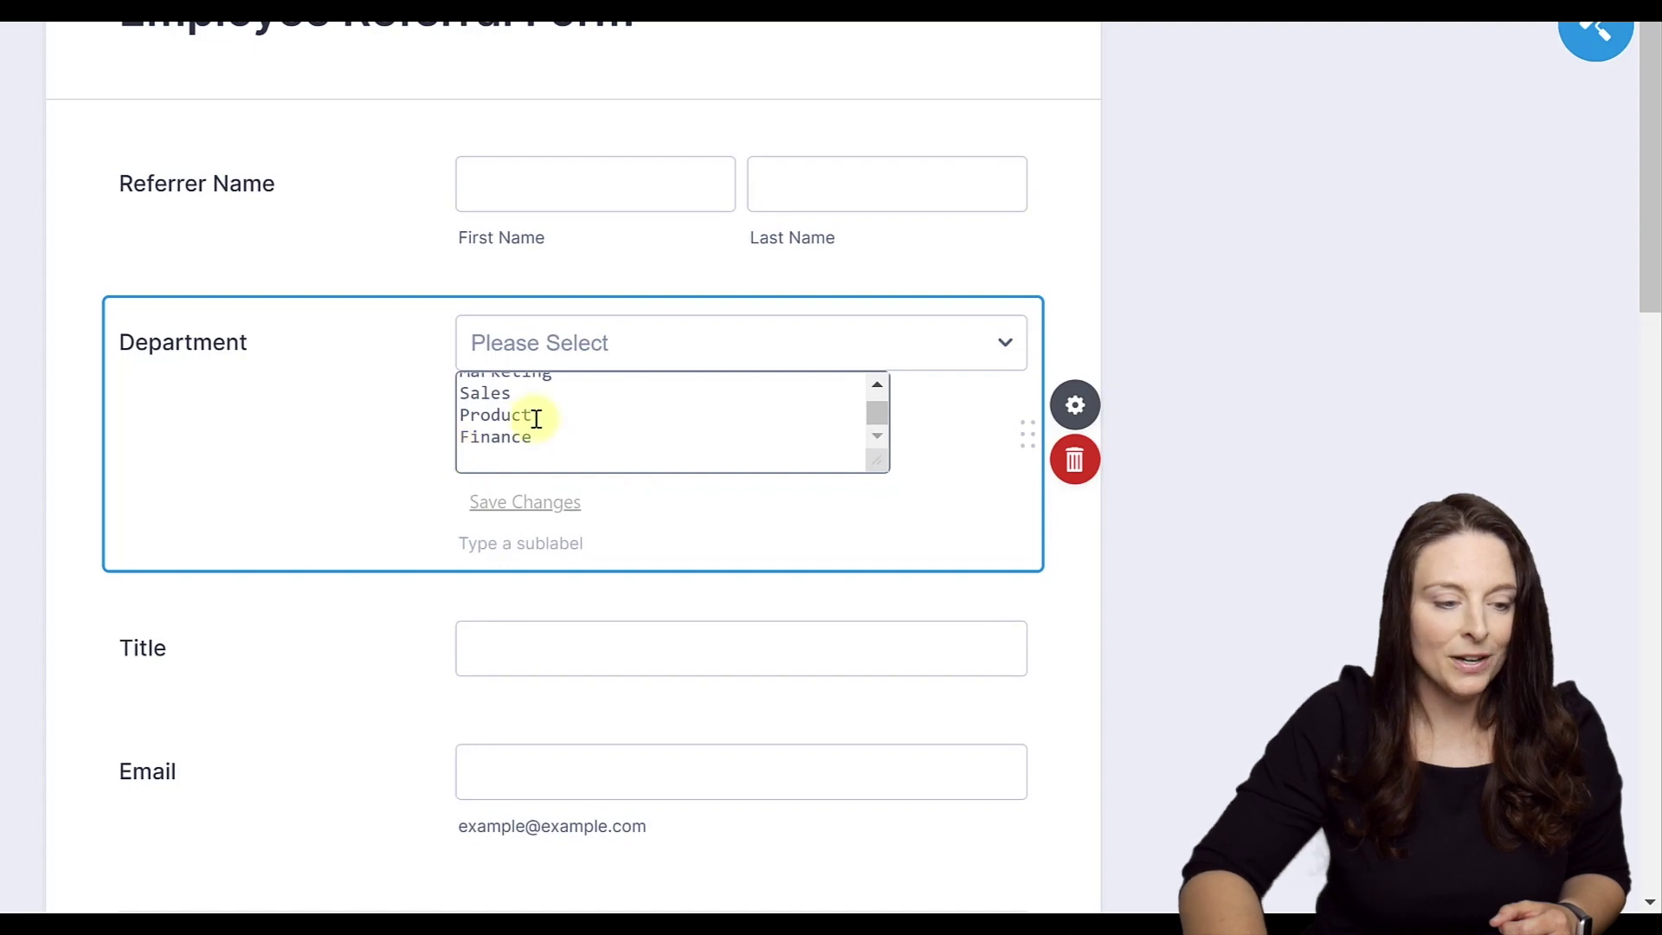
{"action": "left_click_drag", "start_coordinate": [535, 416], "coordinate": [465, 414]}
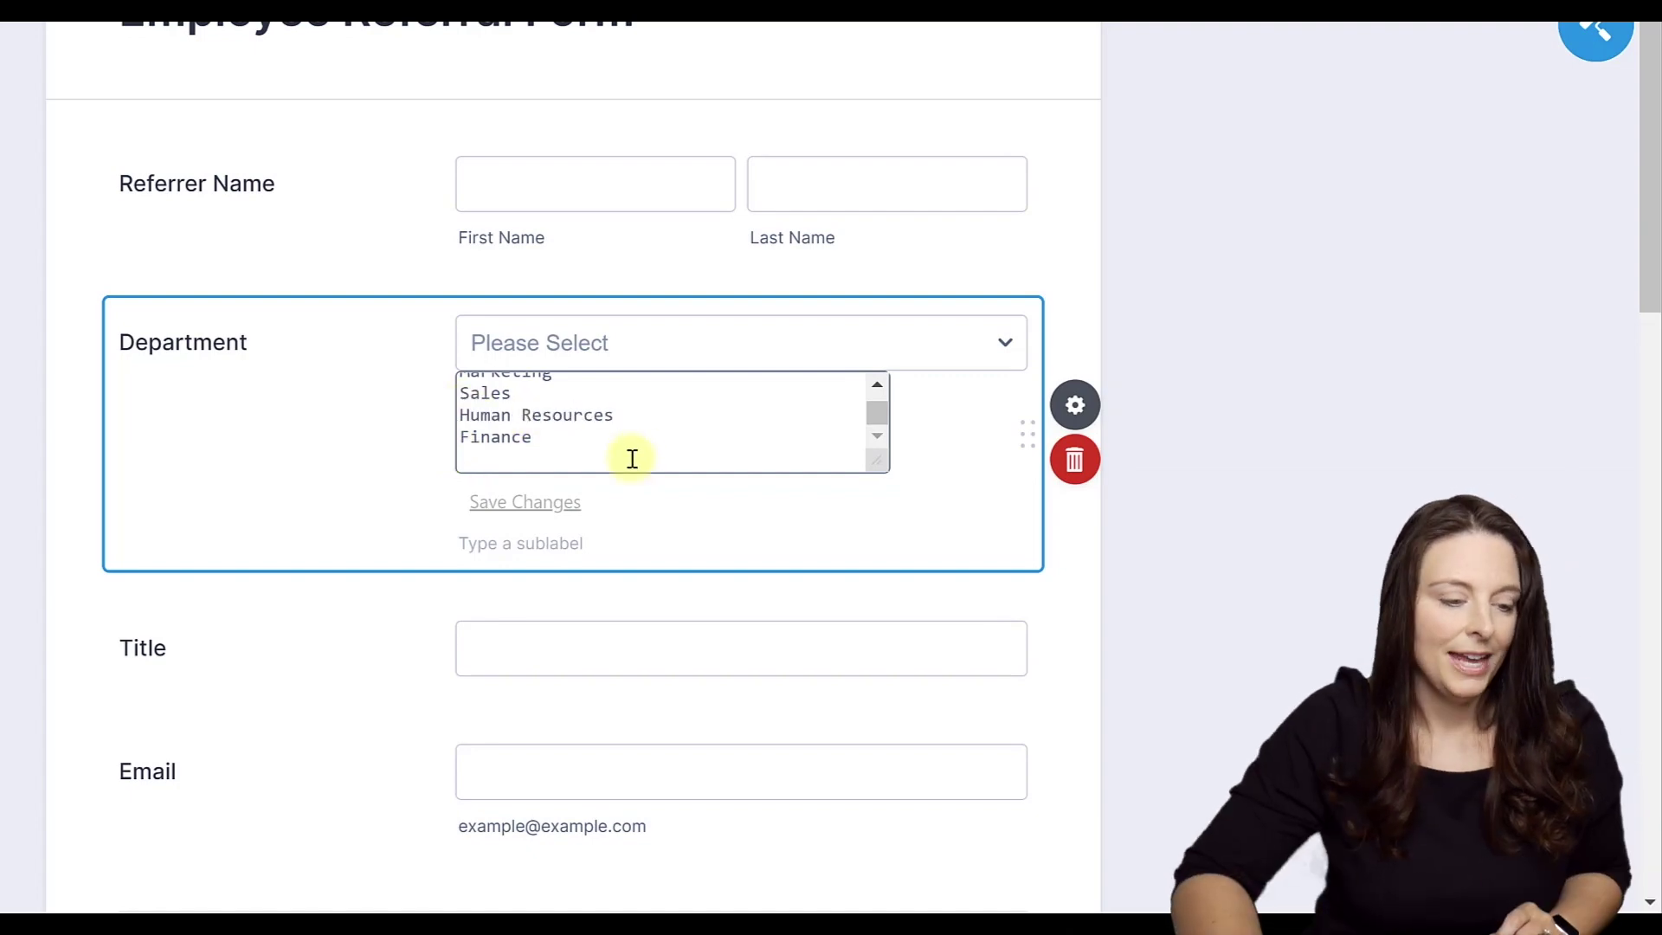
{"action": "left_click", "coordinate": [520, 505]}
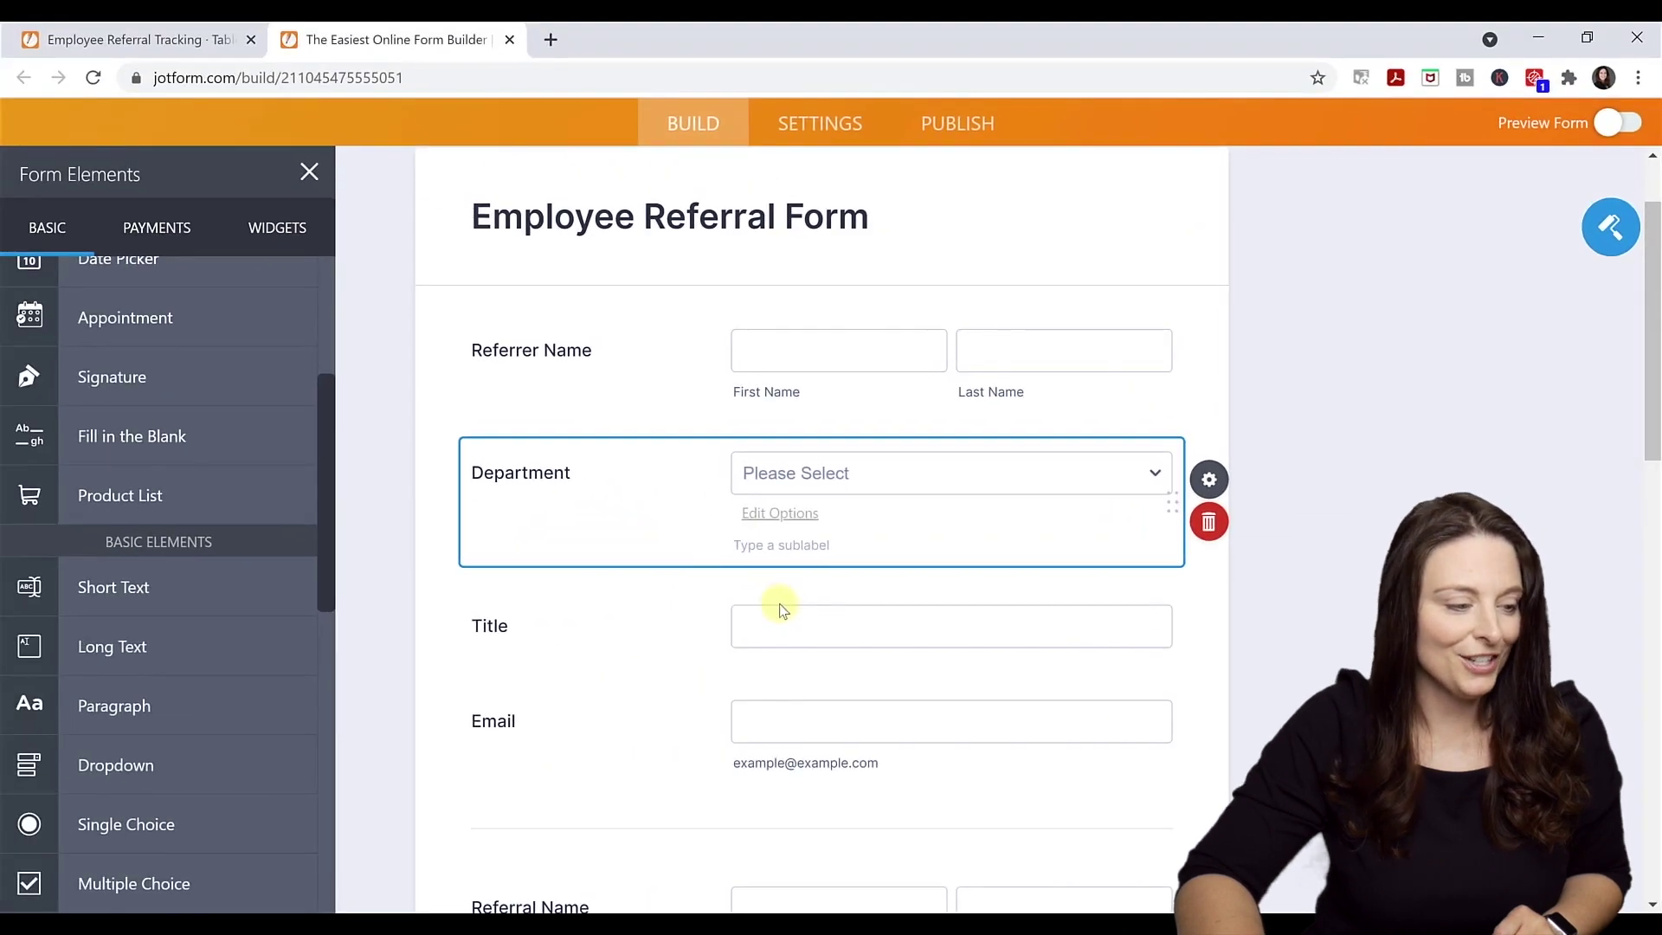
{"action": "scroll", "coordinate": [924, 502], "scroll_direction": "up", "scroll_amount": 3}
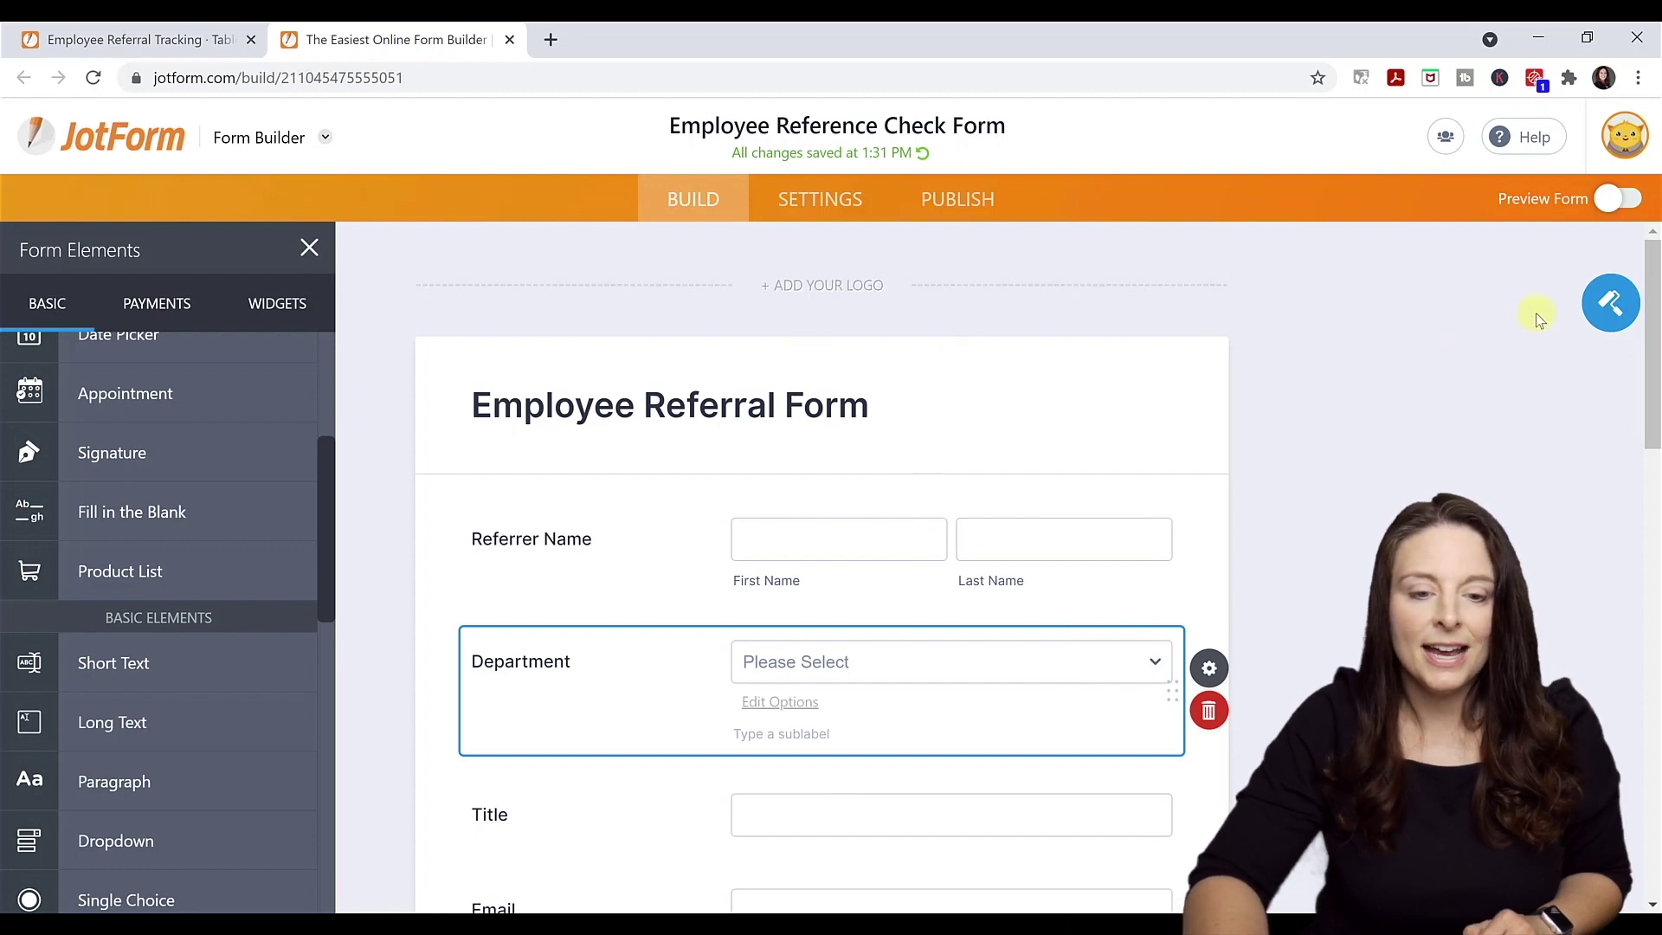
Apply the beige/brown colour scheme (page #5A4B44, form #EFE8D4) and view the Layout choices
{"action": "left_click", "coordinate": [1608, 305]}
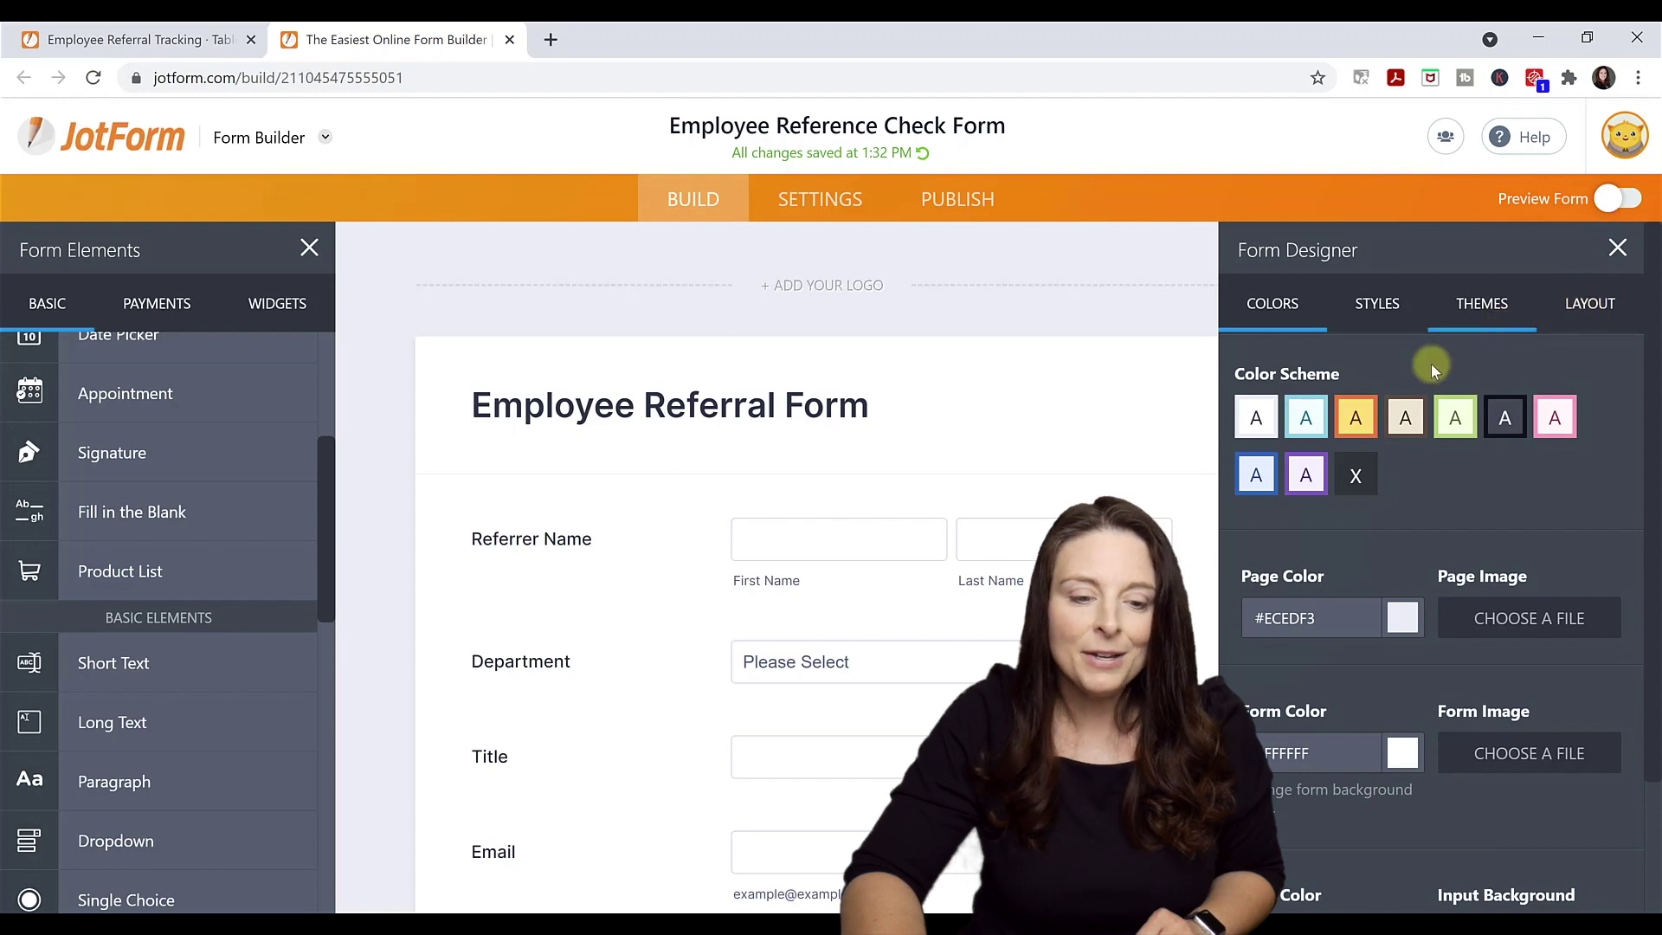
{"action": "left_click", "coordinate": [1406, 418]}
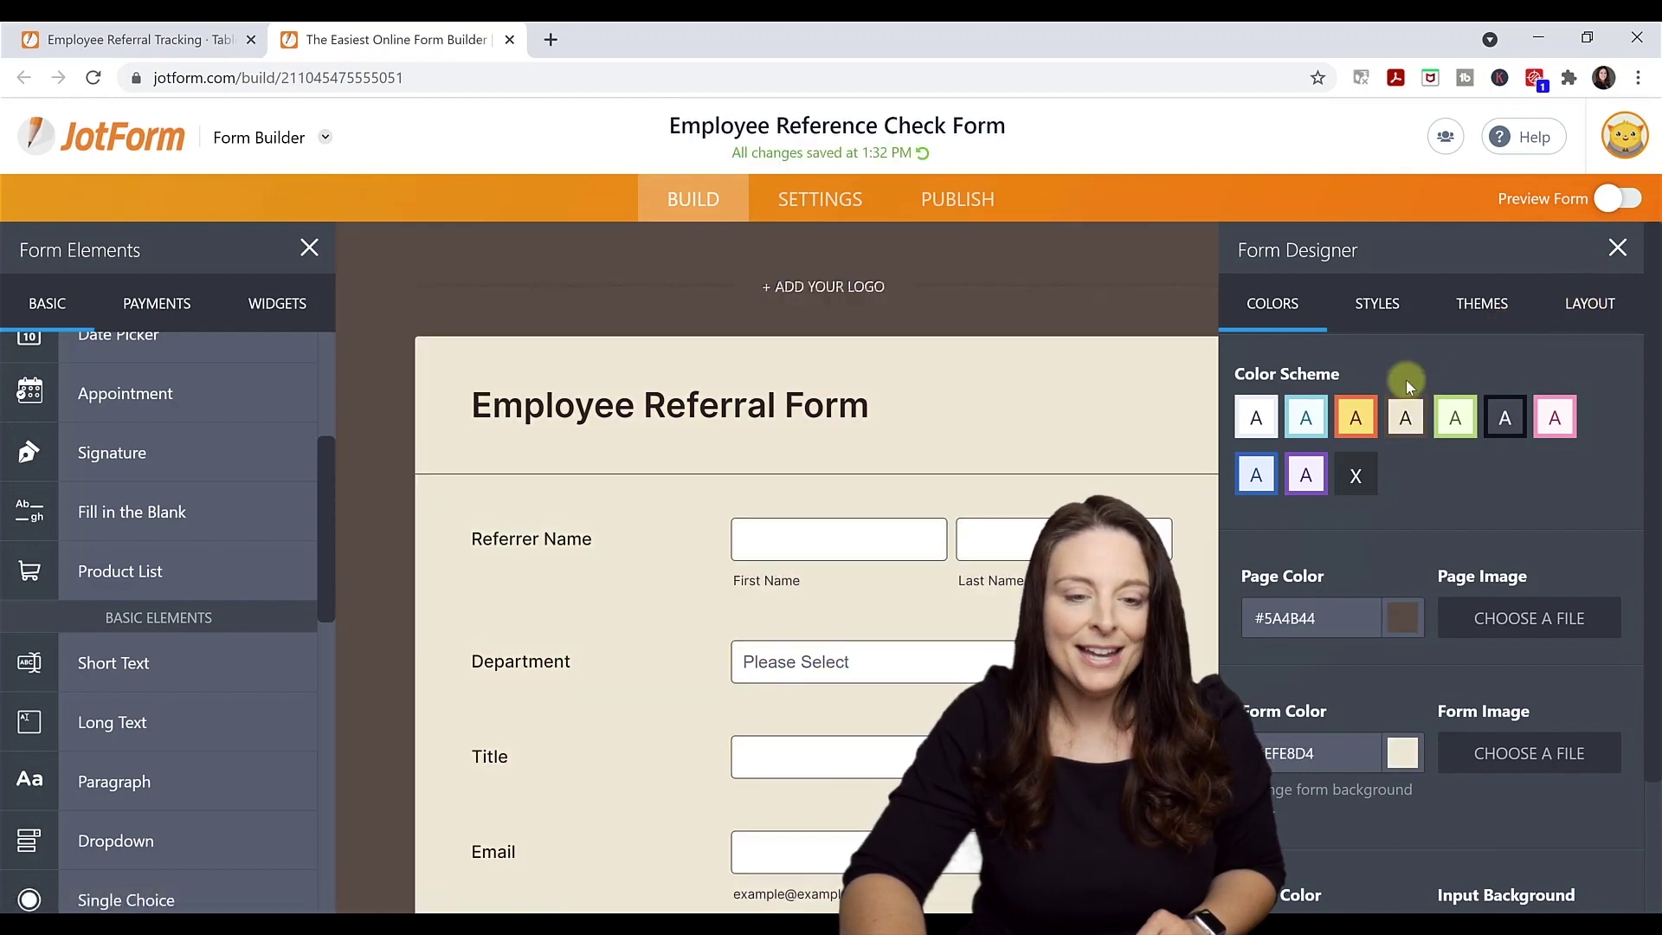
{"action": "left_click", "coordinate": [1598, 316]}
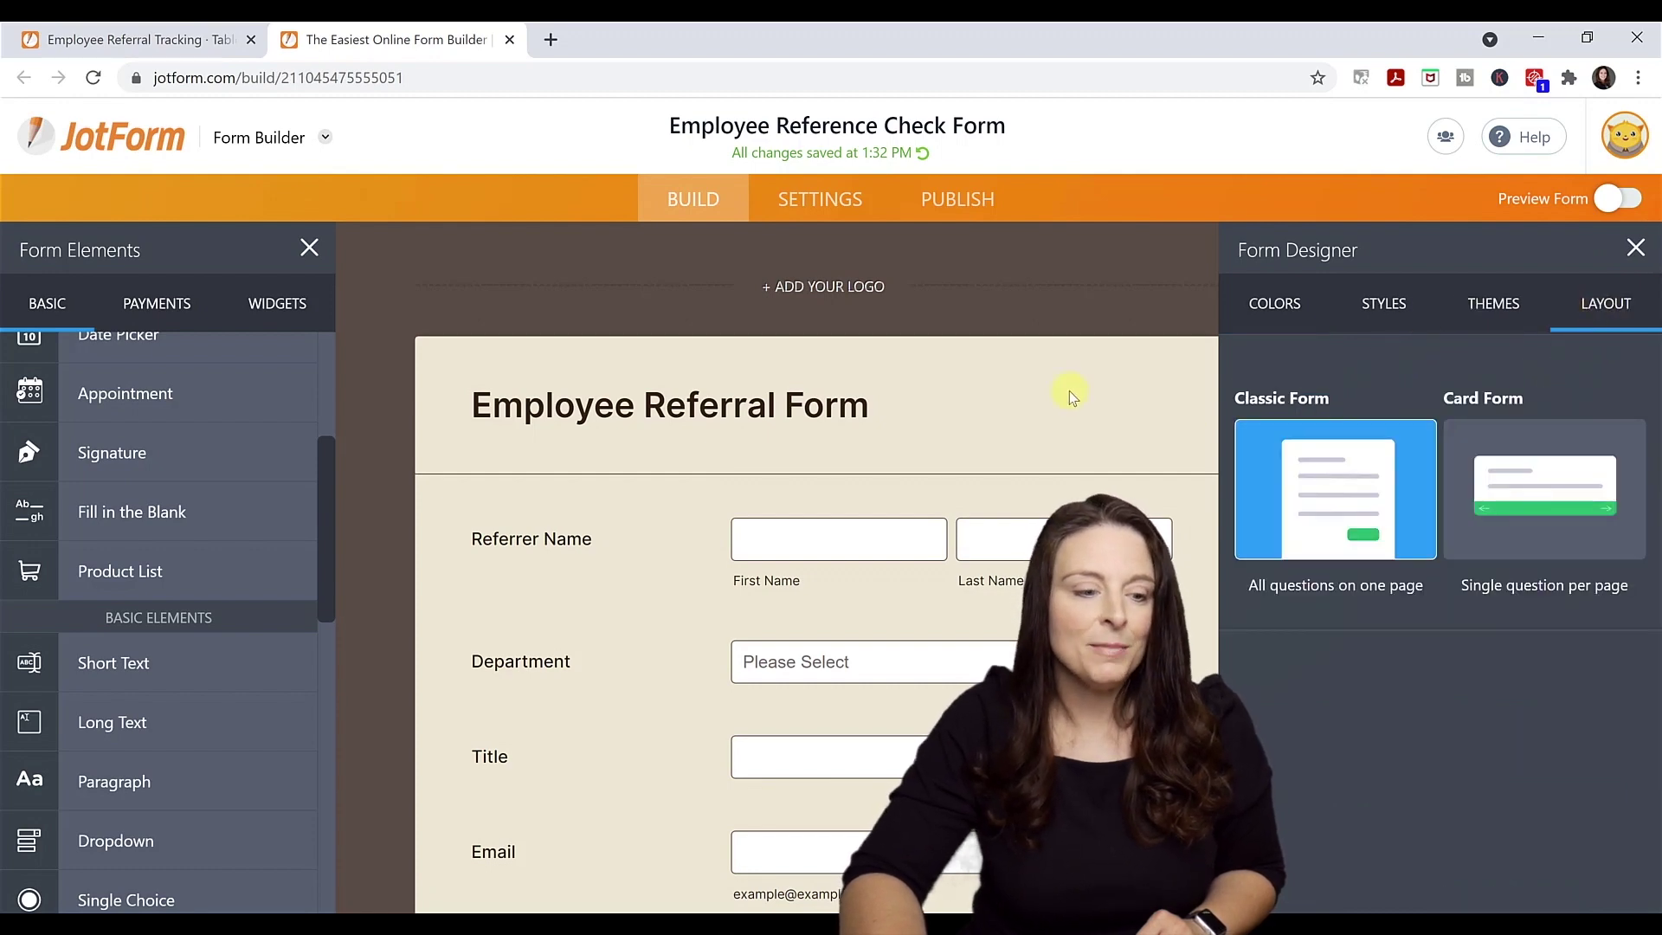
{"action": "scroll", "coordinate": [1067, 388], "scroll_direction": "down", "scroll_amount": 6}
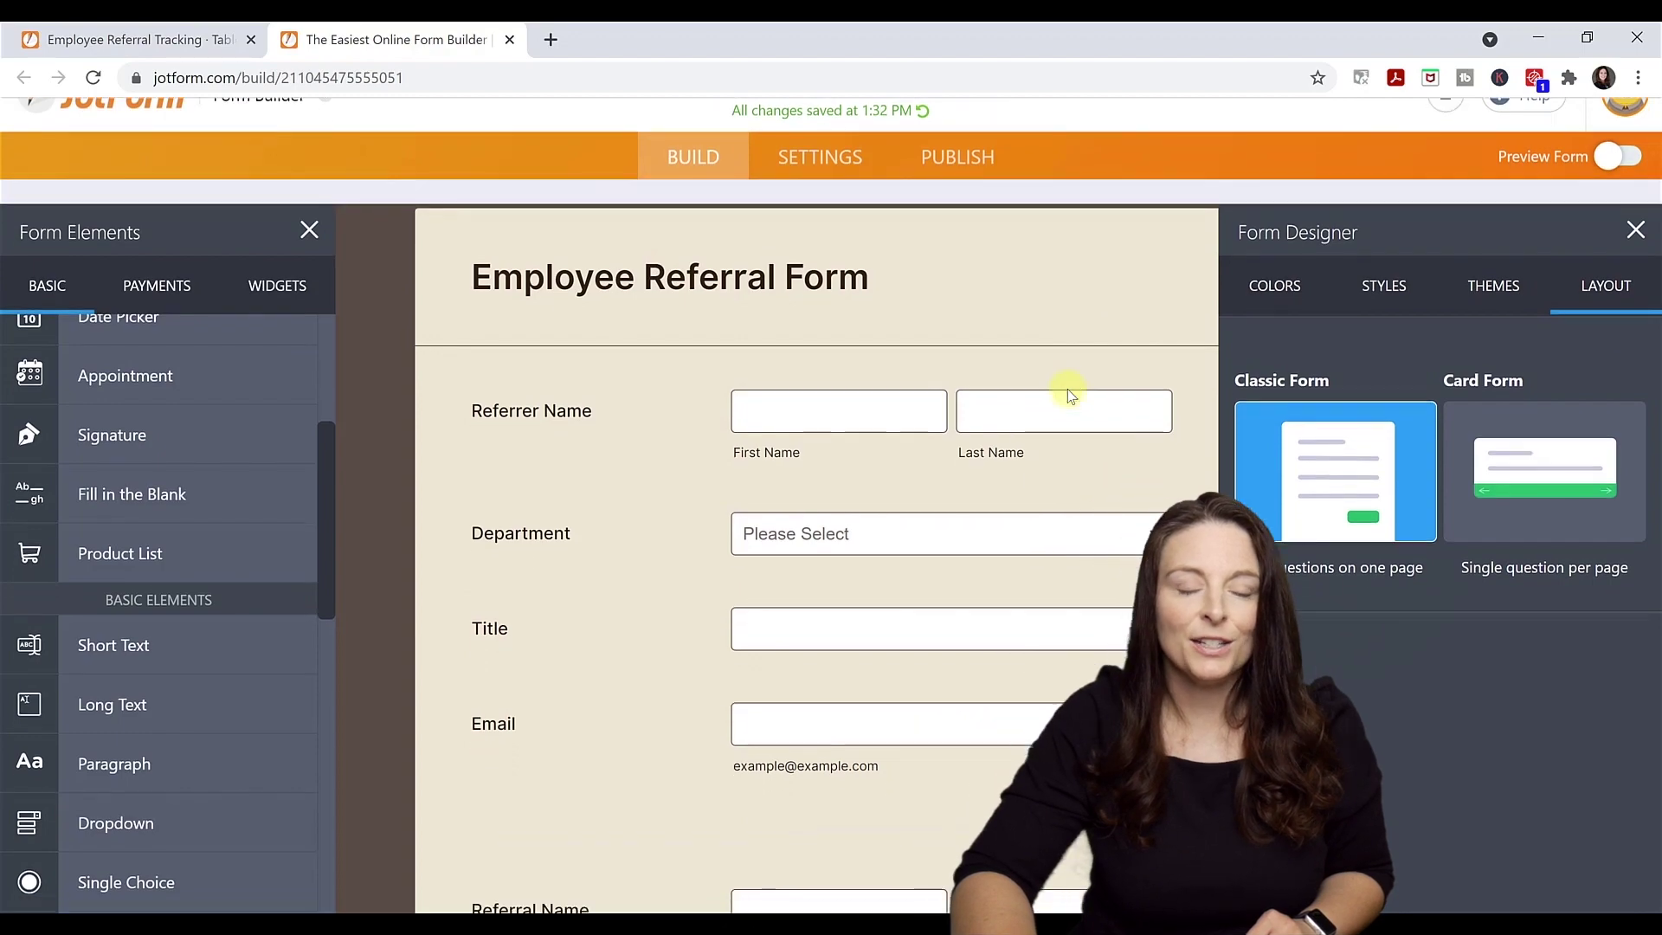
{"action": "scroll", "coordinate": [1067, 388], "scroll_direction": "down", "scroll_amount": 4}
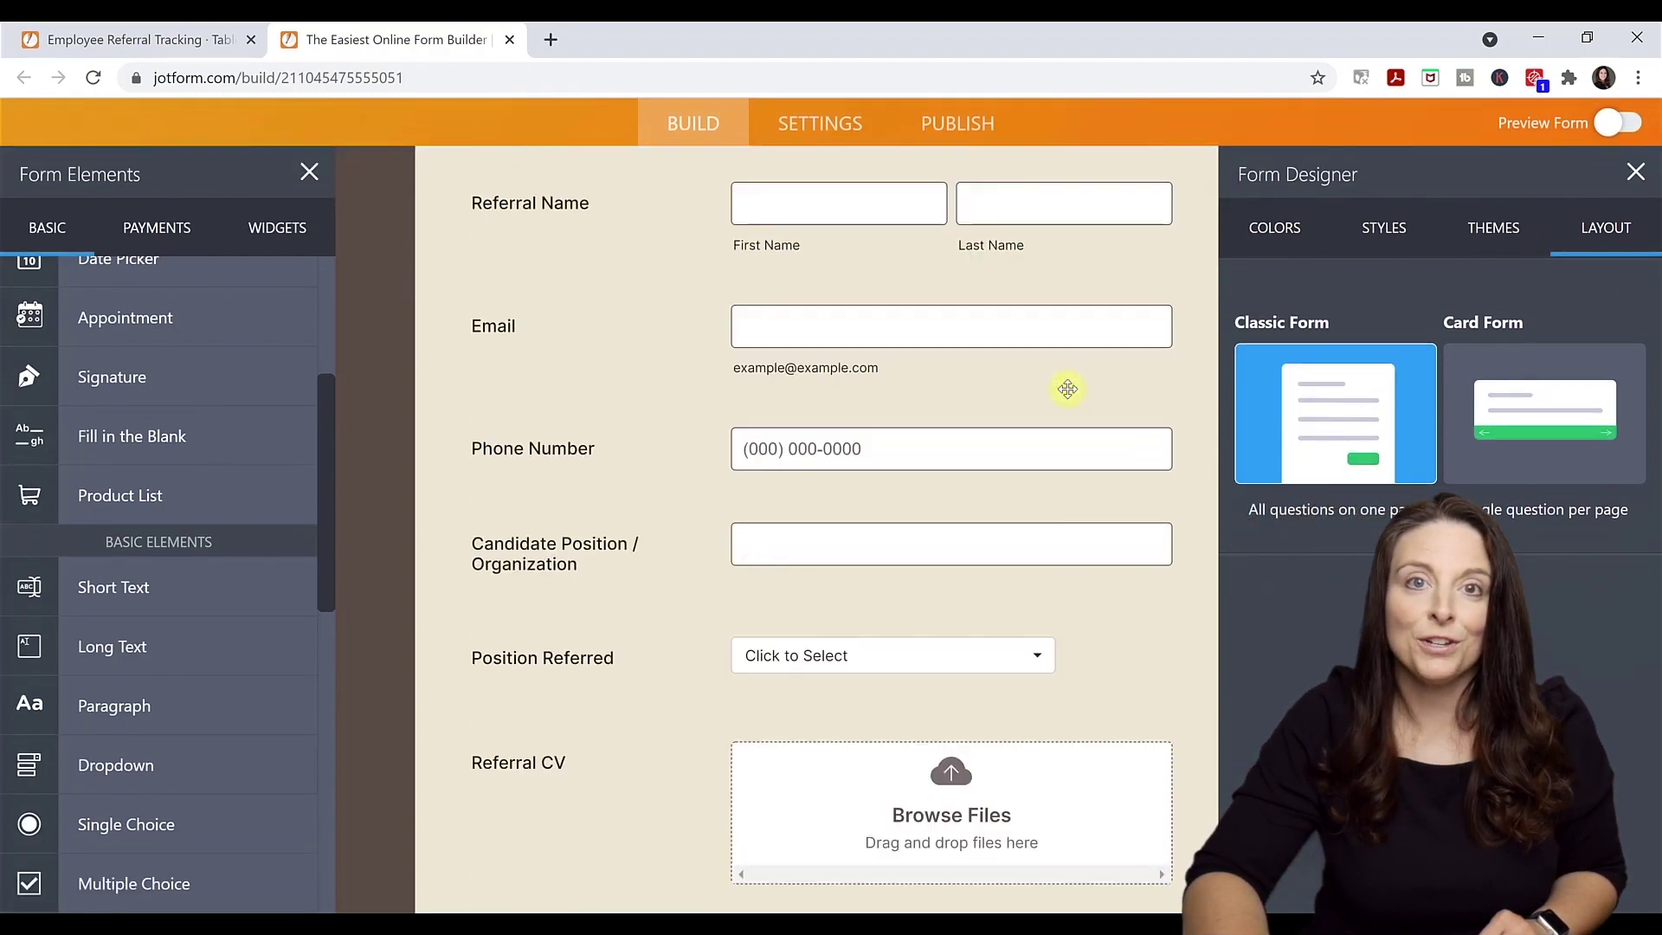
{"action": "scroll", "coordinate": [1067, 388], "scroll_direction": "up", "scroll_amount": 8}
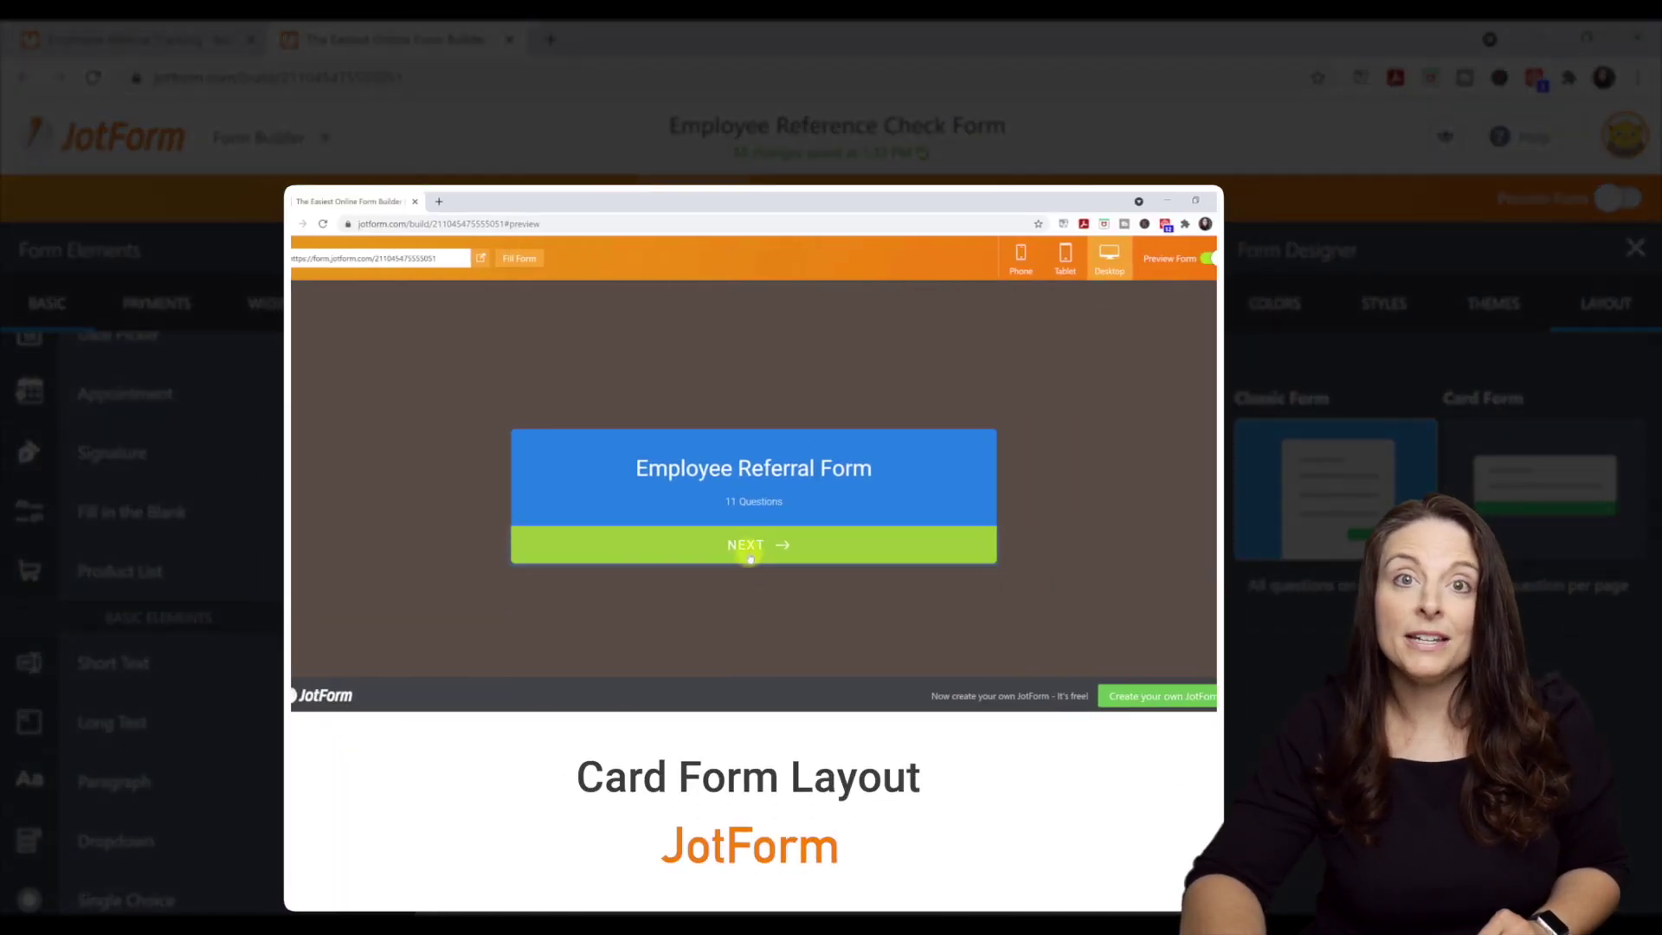
{"action": "left_click", "coordinate": [750, 559]}
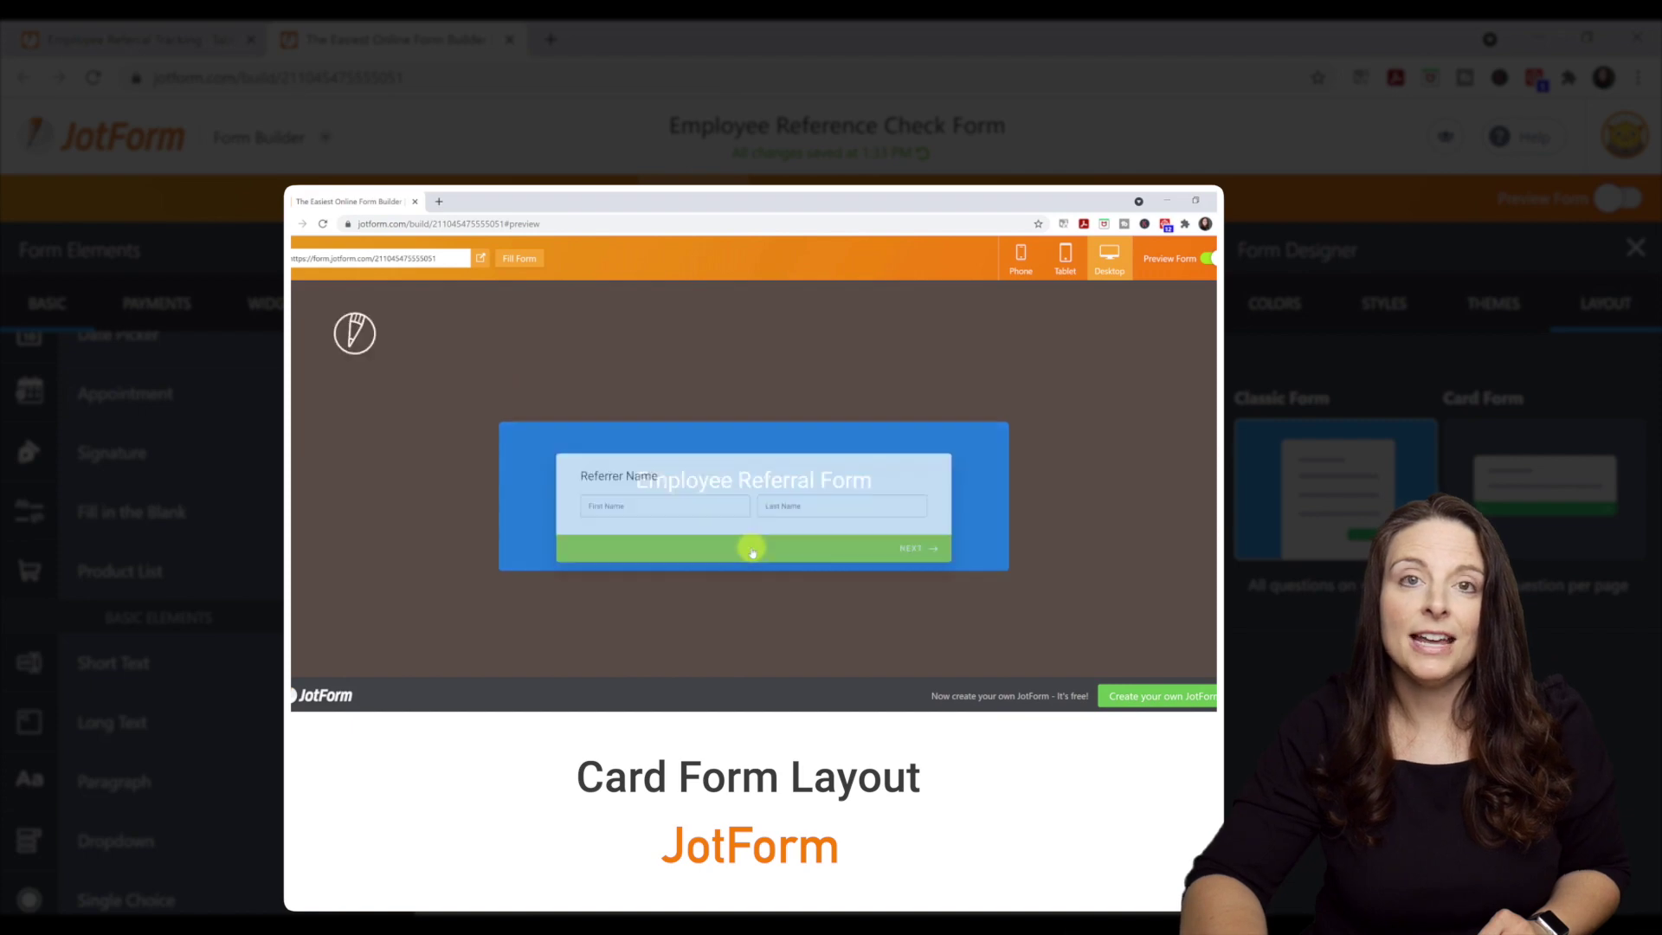
{"action": "left_click", "coordinate": [623, 485]}
{"action": "type", "text": "Carrie"}
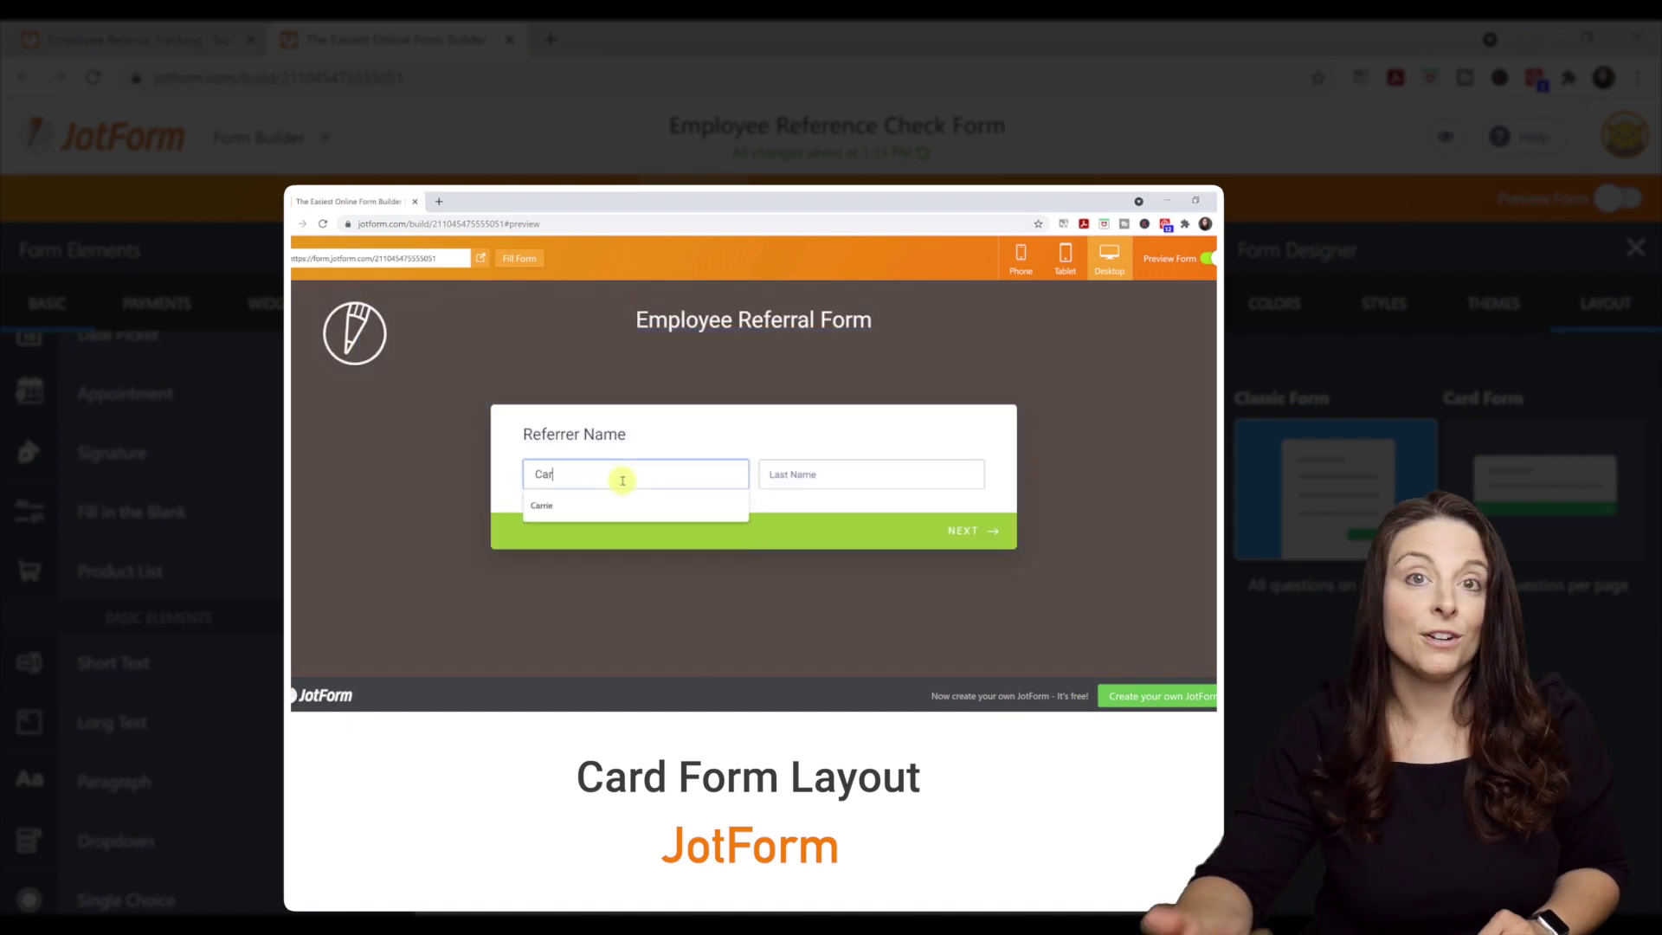
{"action": "key", "text": "Tab"}
{"action": "type", "text": "Heffernan"}
{"action": "left_click", "coordinate": [959, 525]}
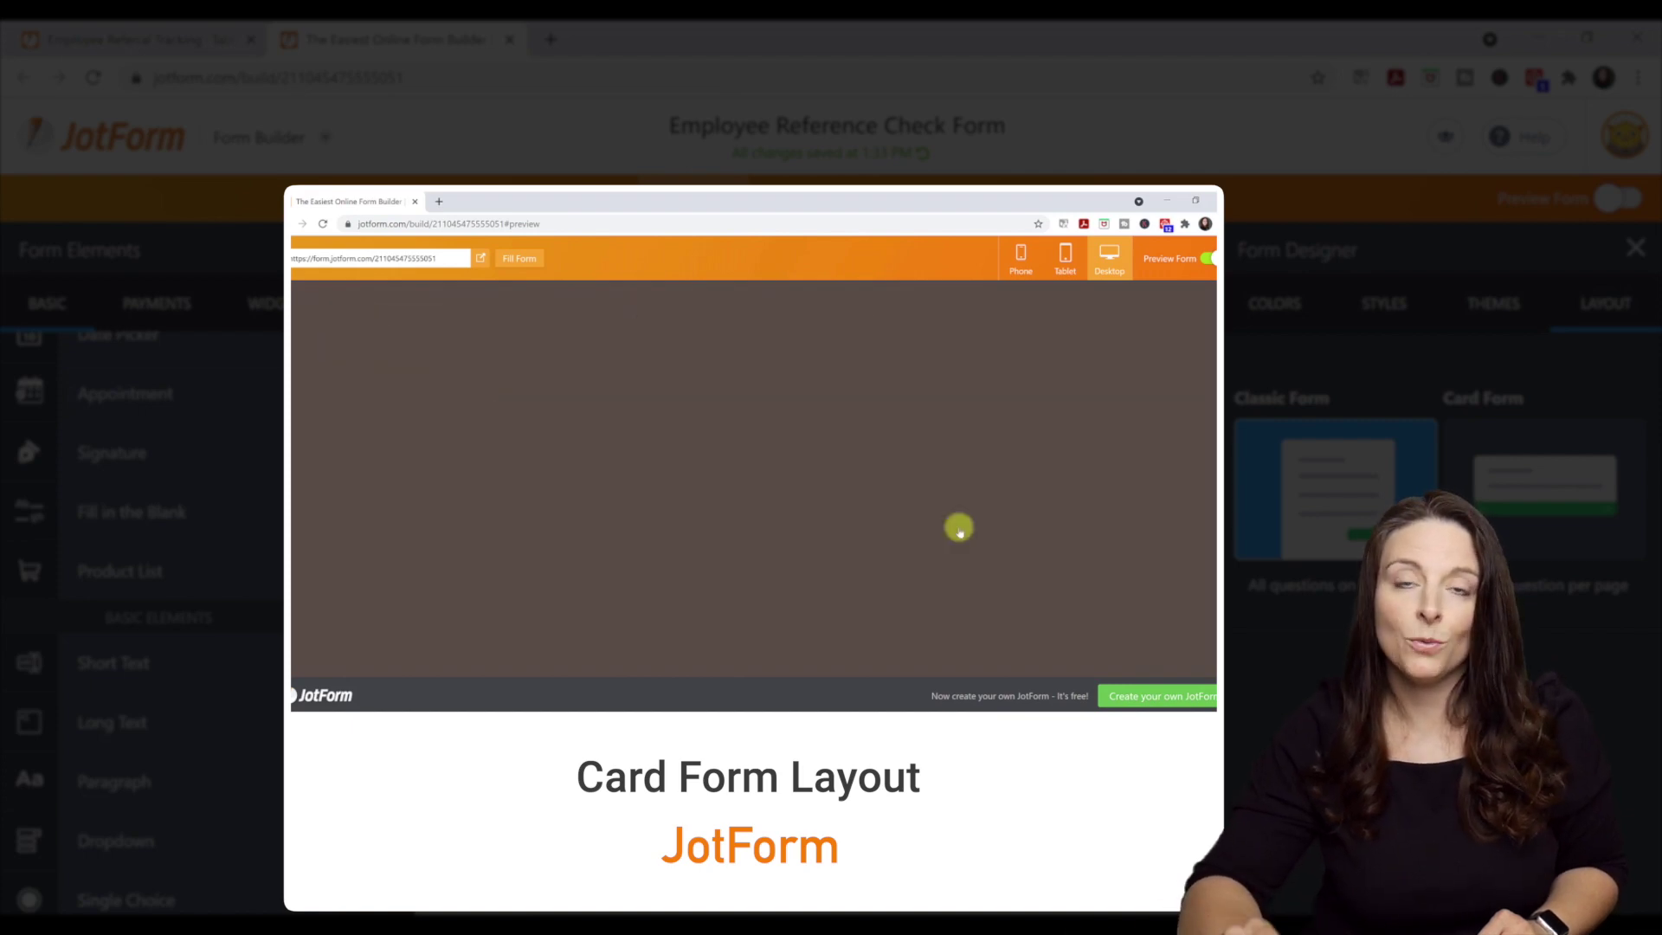
{"action": "left_click", "coordinate": [971, 458]}
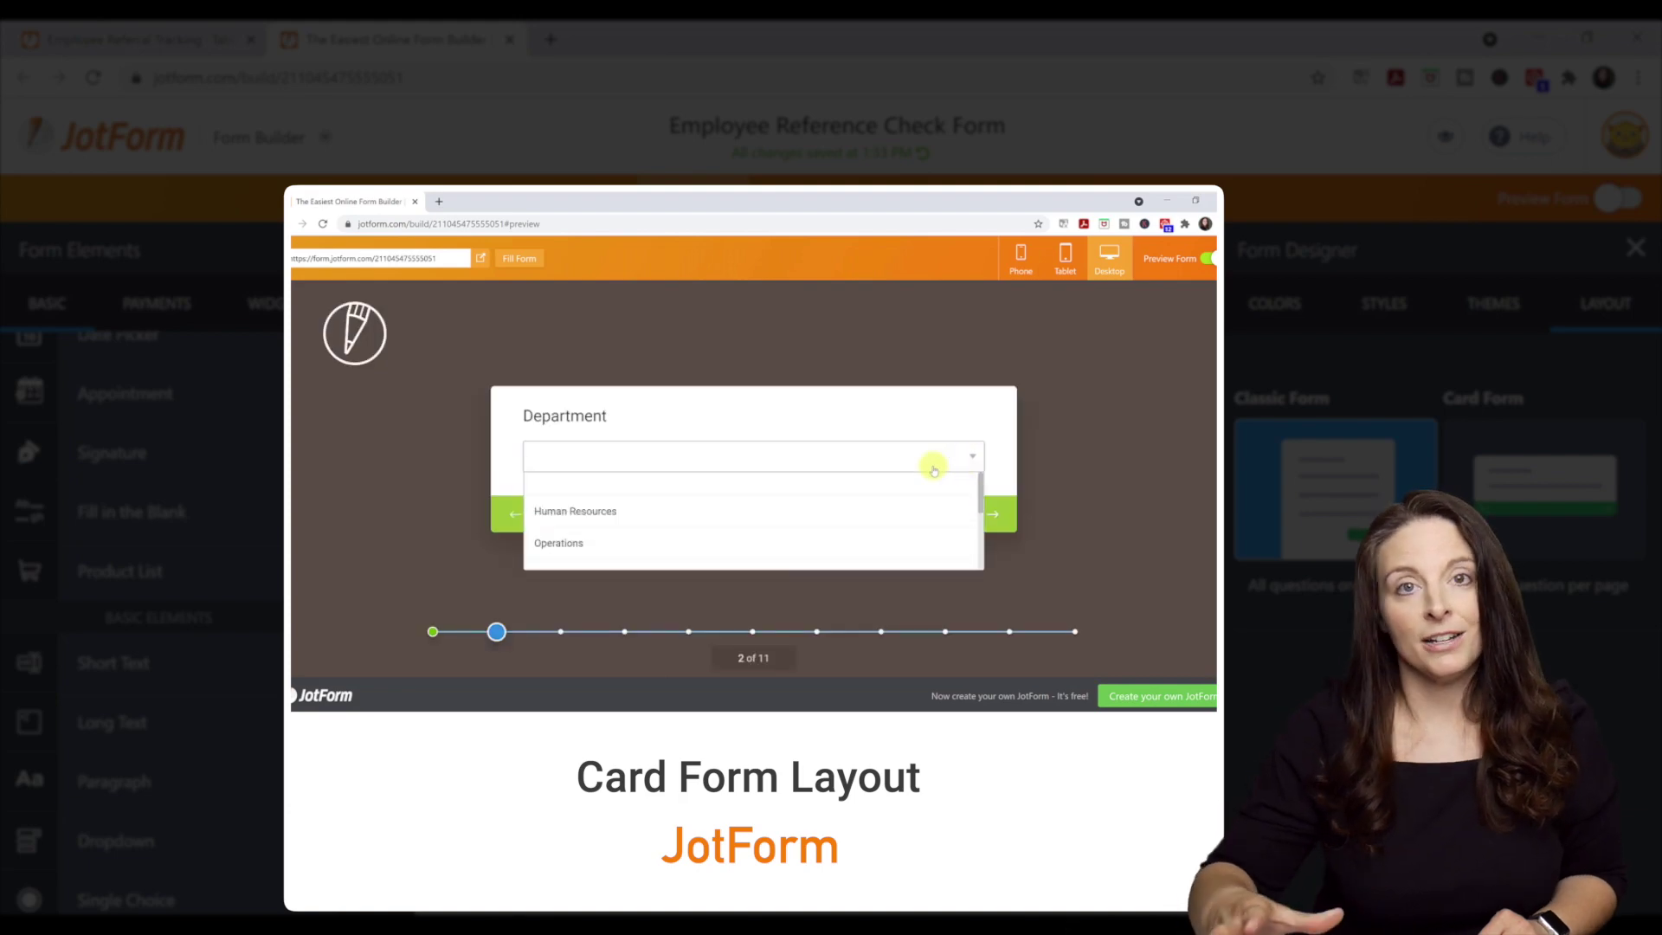
{"action": "left_click", "coordinate": [636, 518]}
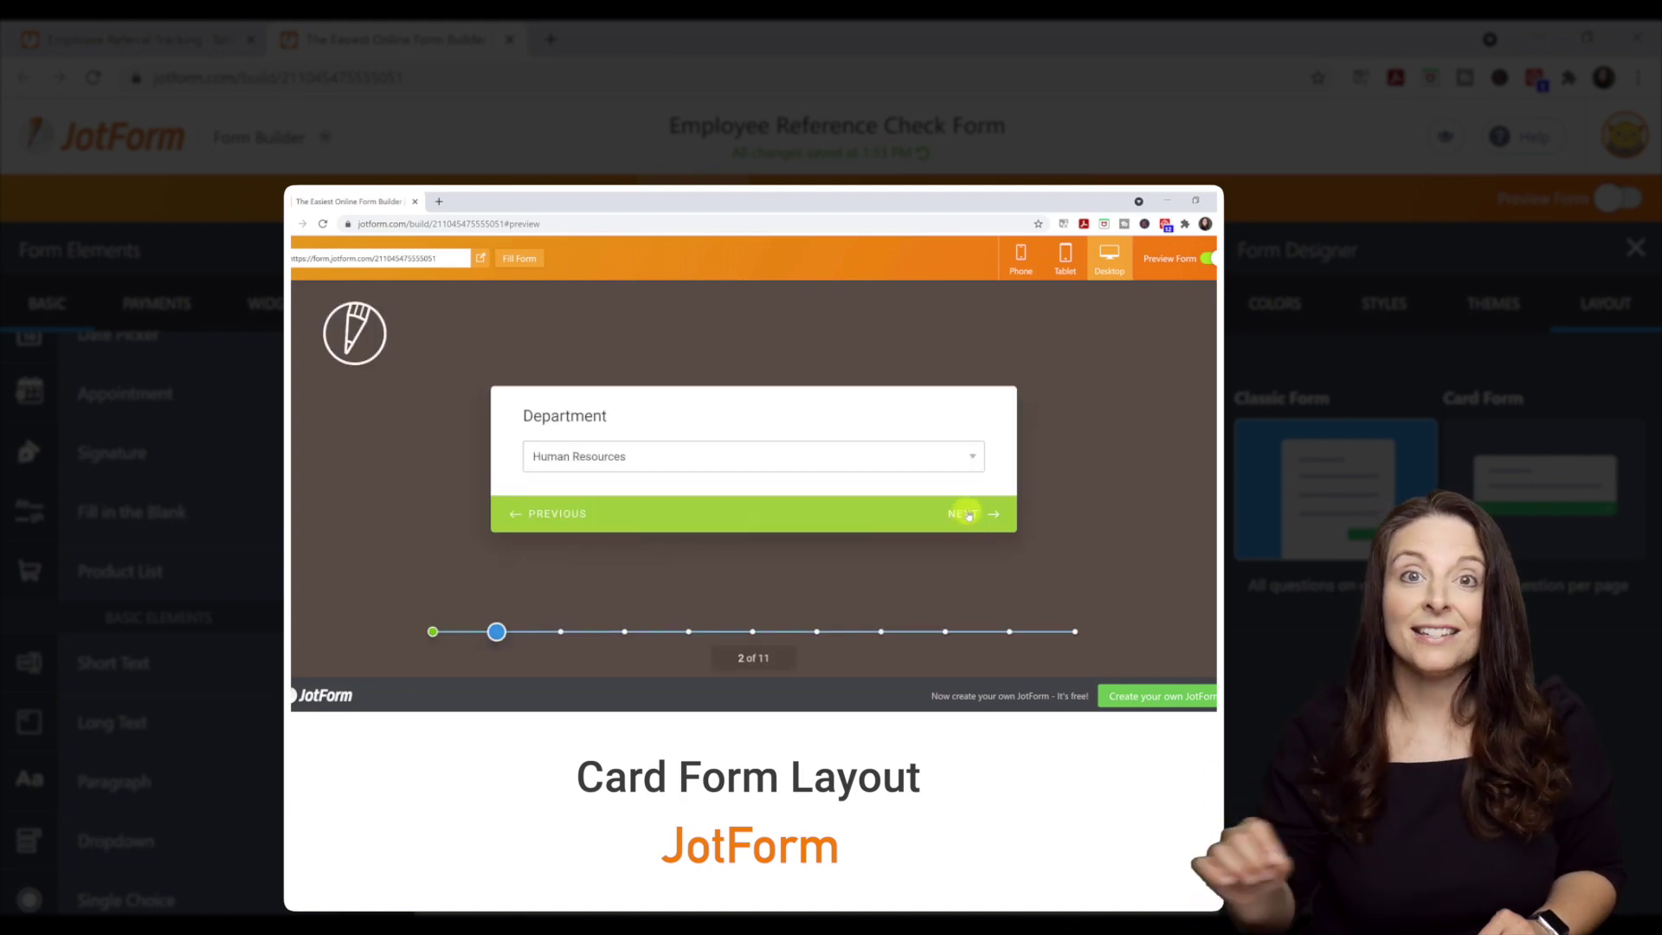
{"action": "left_click", "coordinate": [965, 514]}
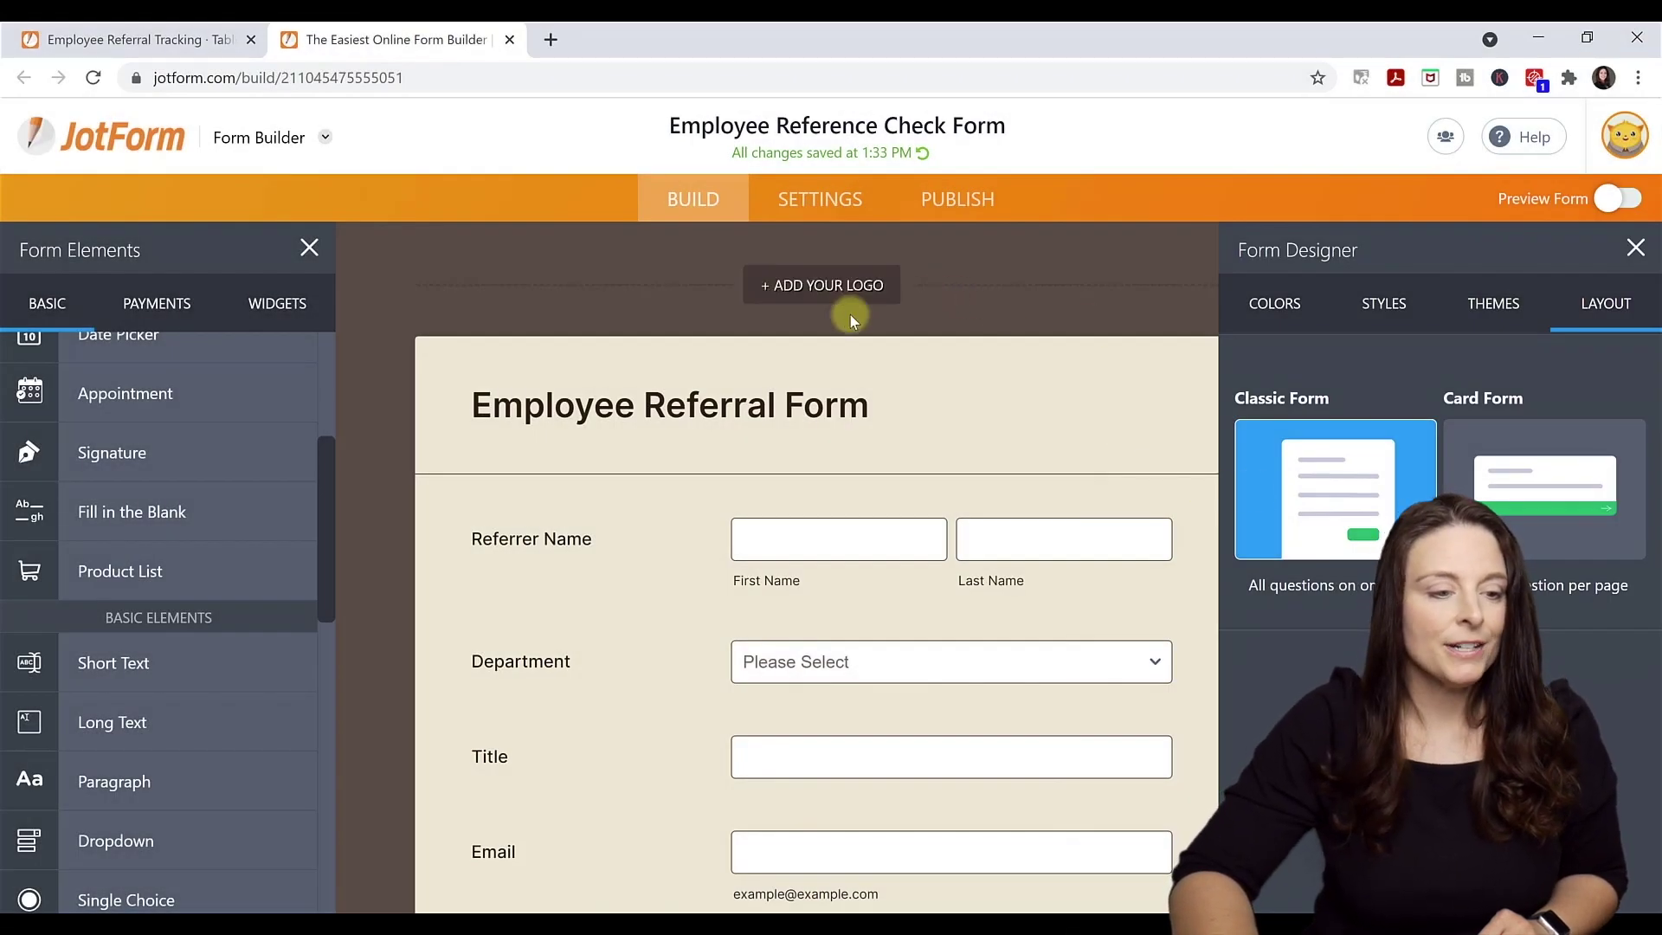
Upload the company logo image and centre-align it above the form at 227 × 140 px
{"action": "left_click", "coordinate": [824, 294]}
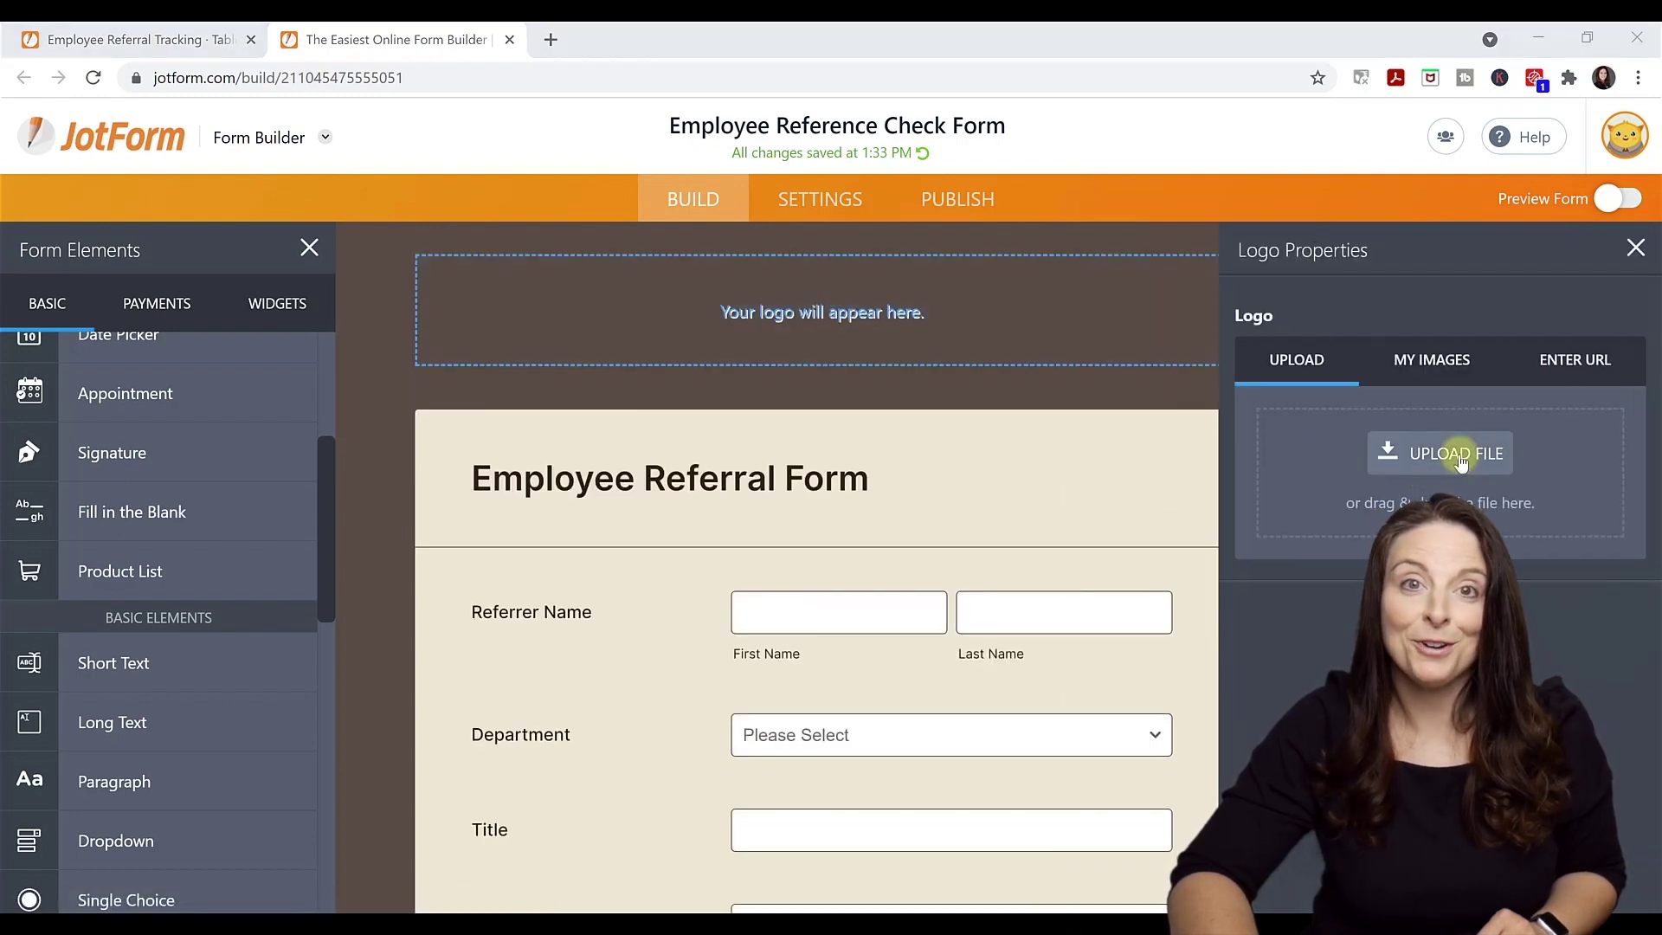
{"action": "left_click", "coordinate": [1458, 468]}
{"action": "left_click", "coordinate": [660, 167]}
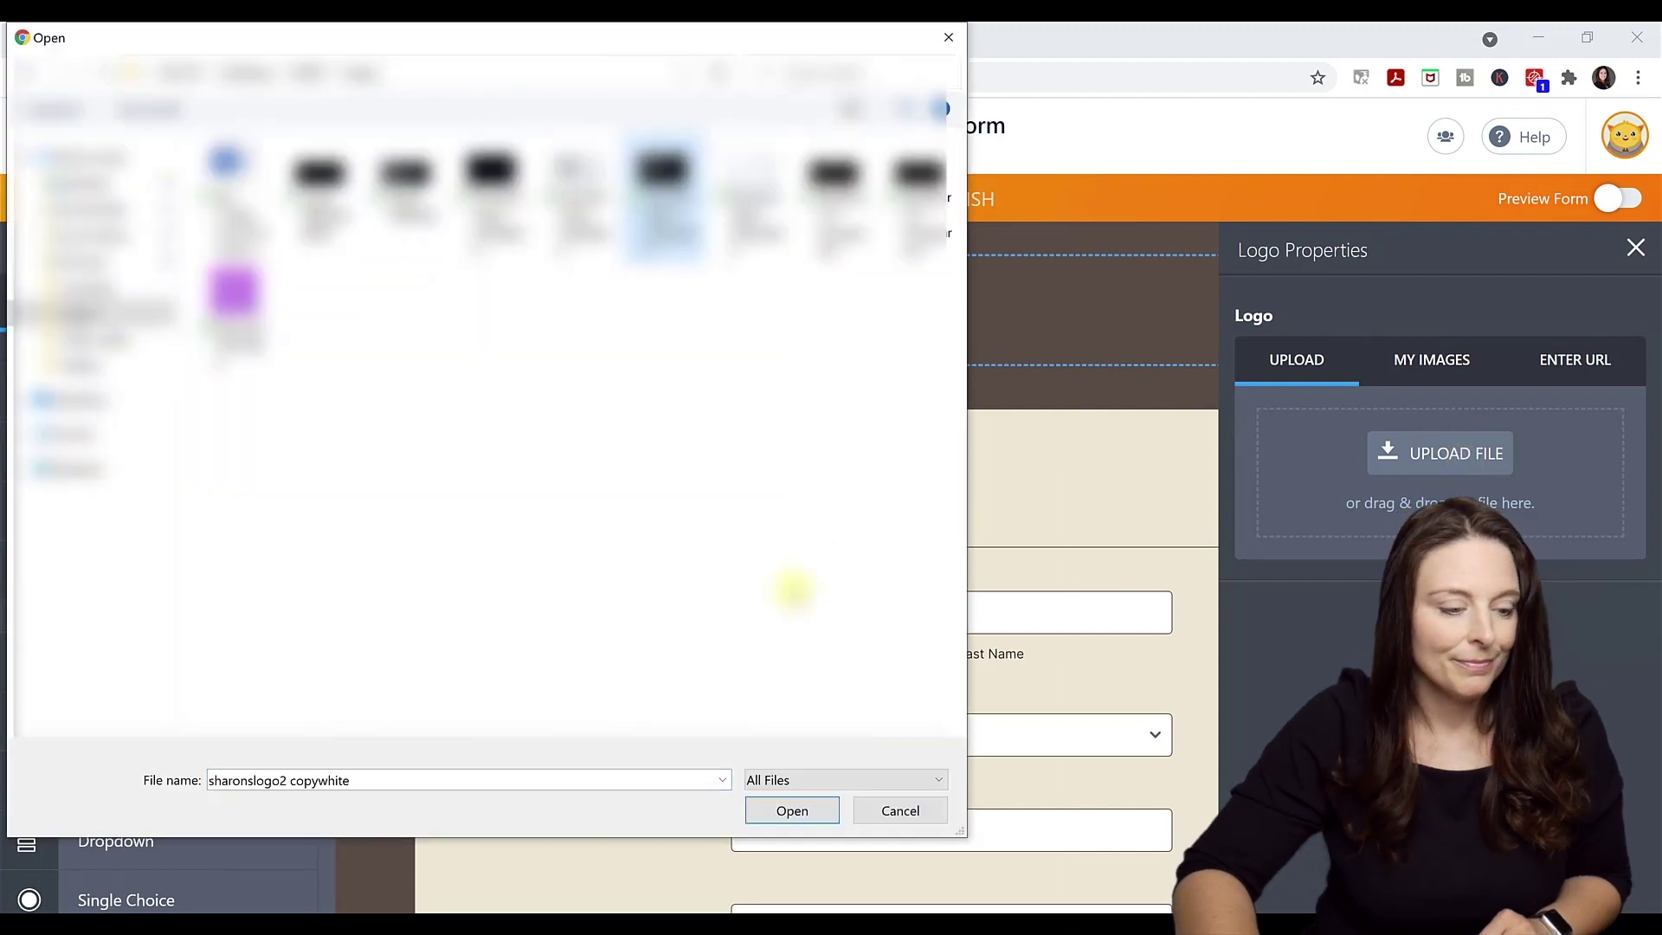
{"action": "left_click", "coordinate": [792, 805]}
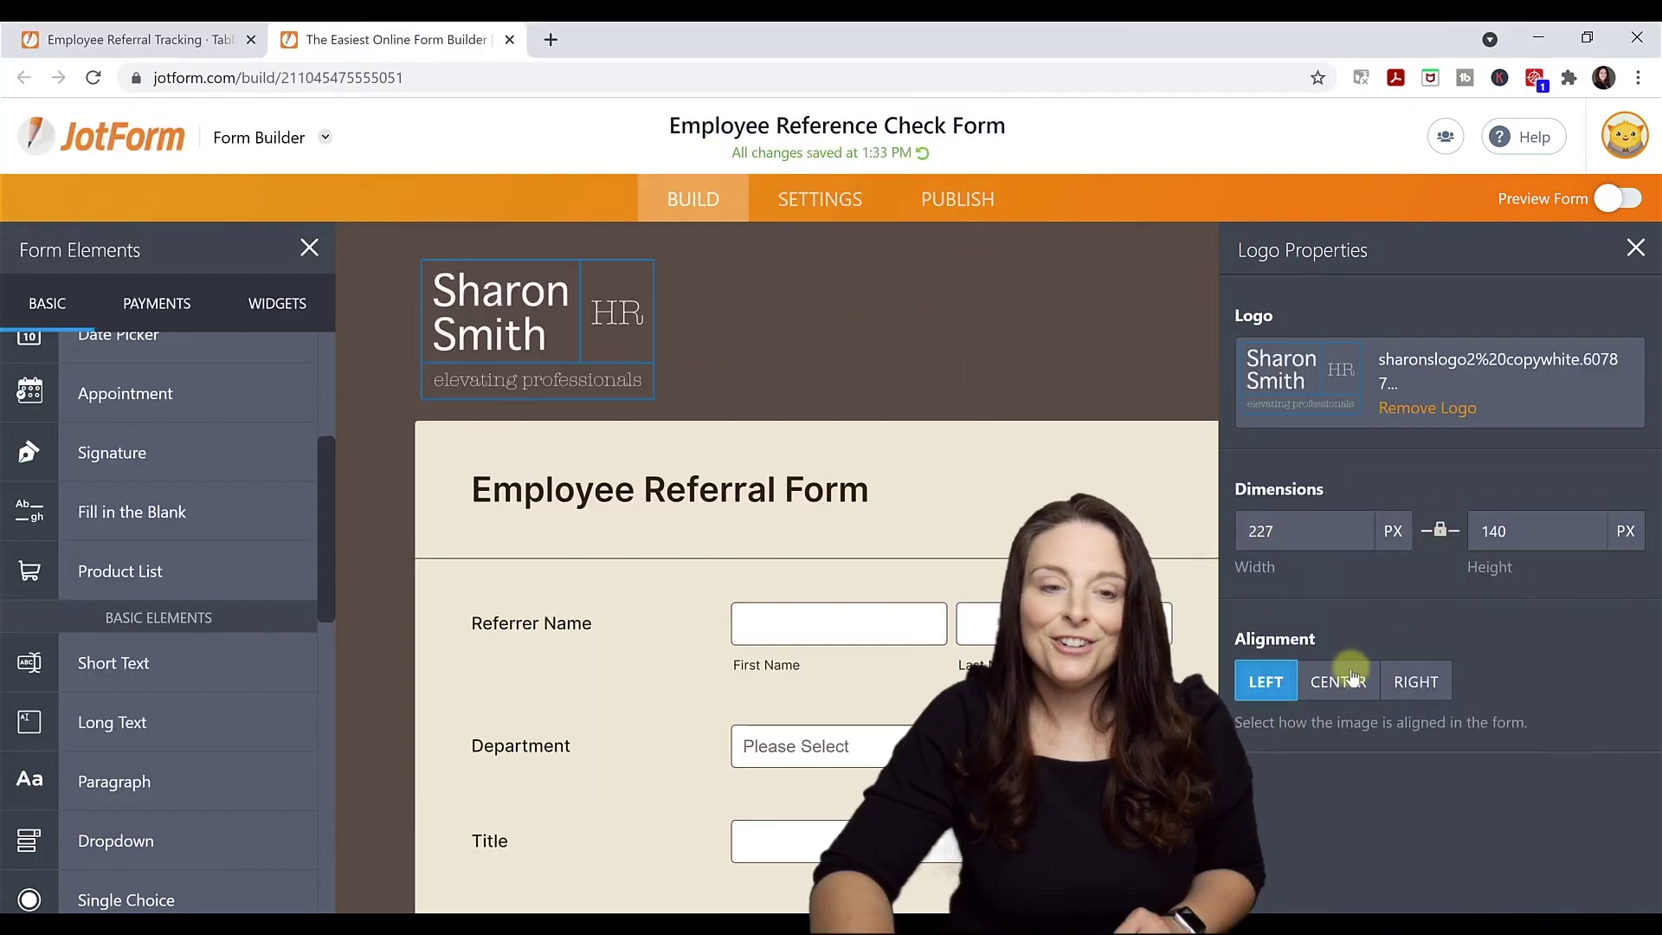
{"action": "left_click", "coordinate": [1350, 680]}
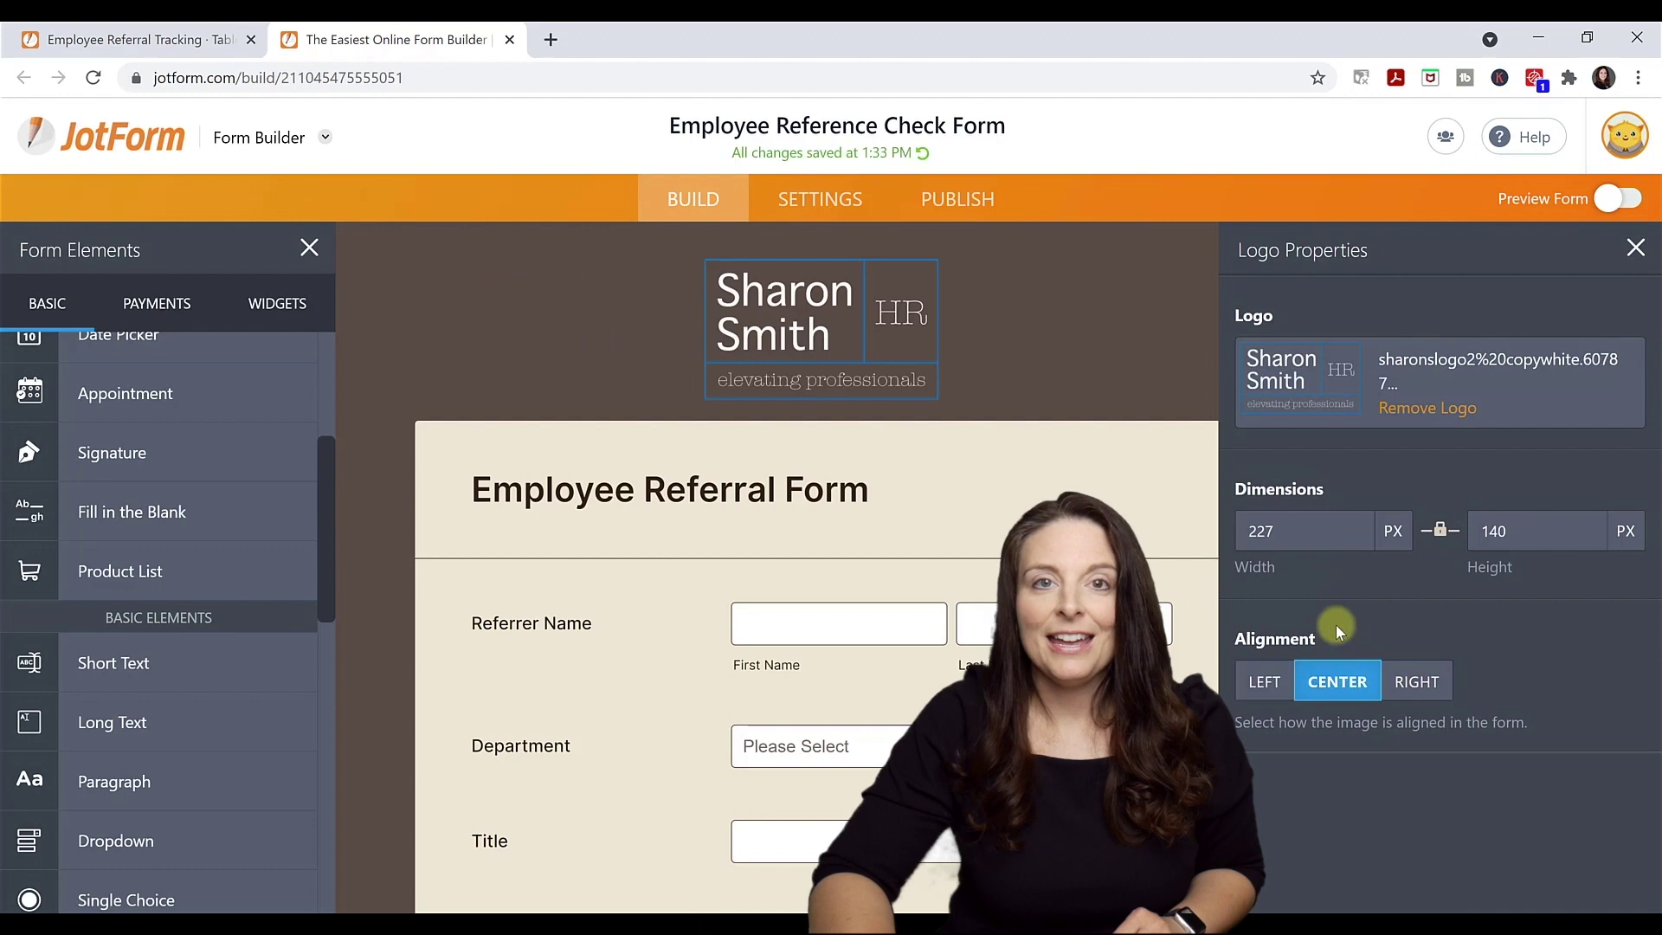
{"action": "left_click", "coordinate": [1636, 248]}
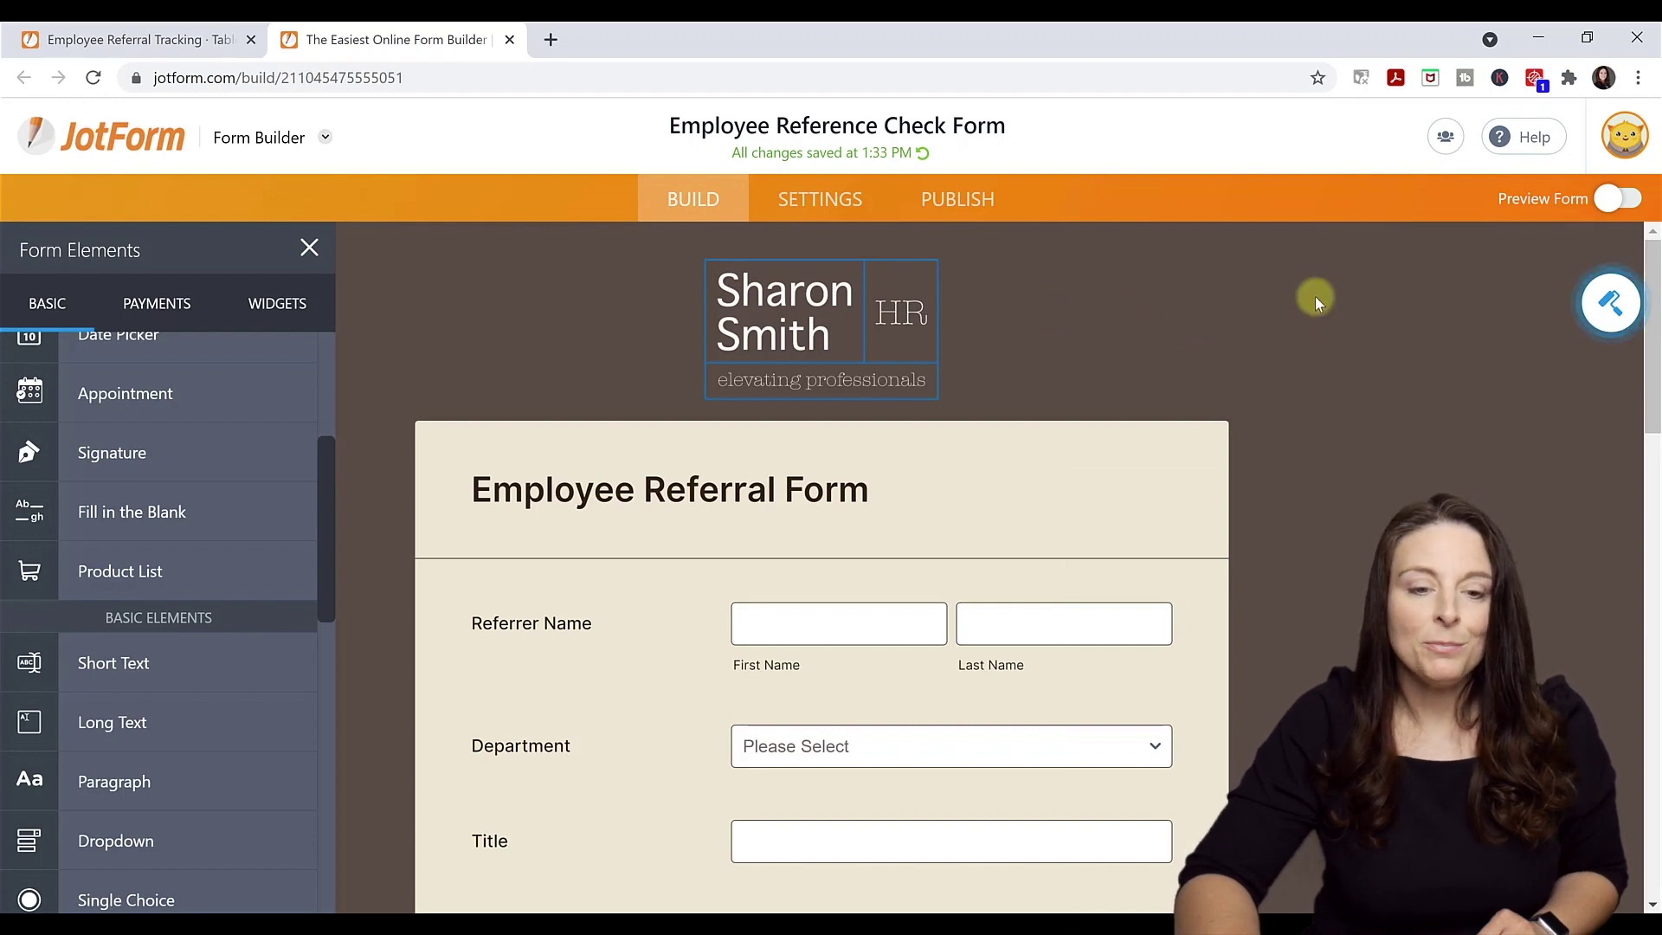
Preview the form on tablet, phone and desktop layouts
{"action": "left_click", "coordinate": [1610, 199]}
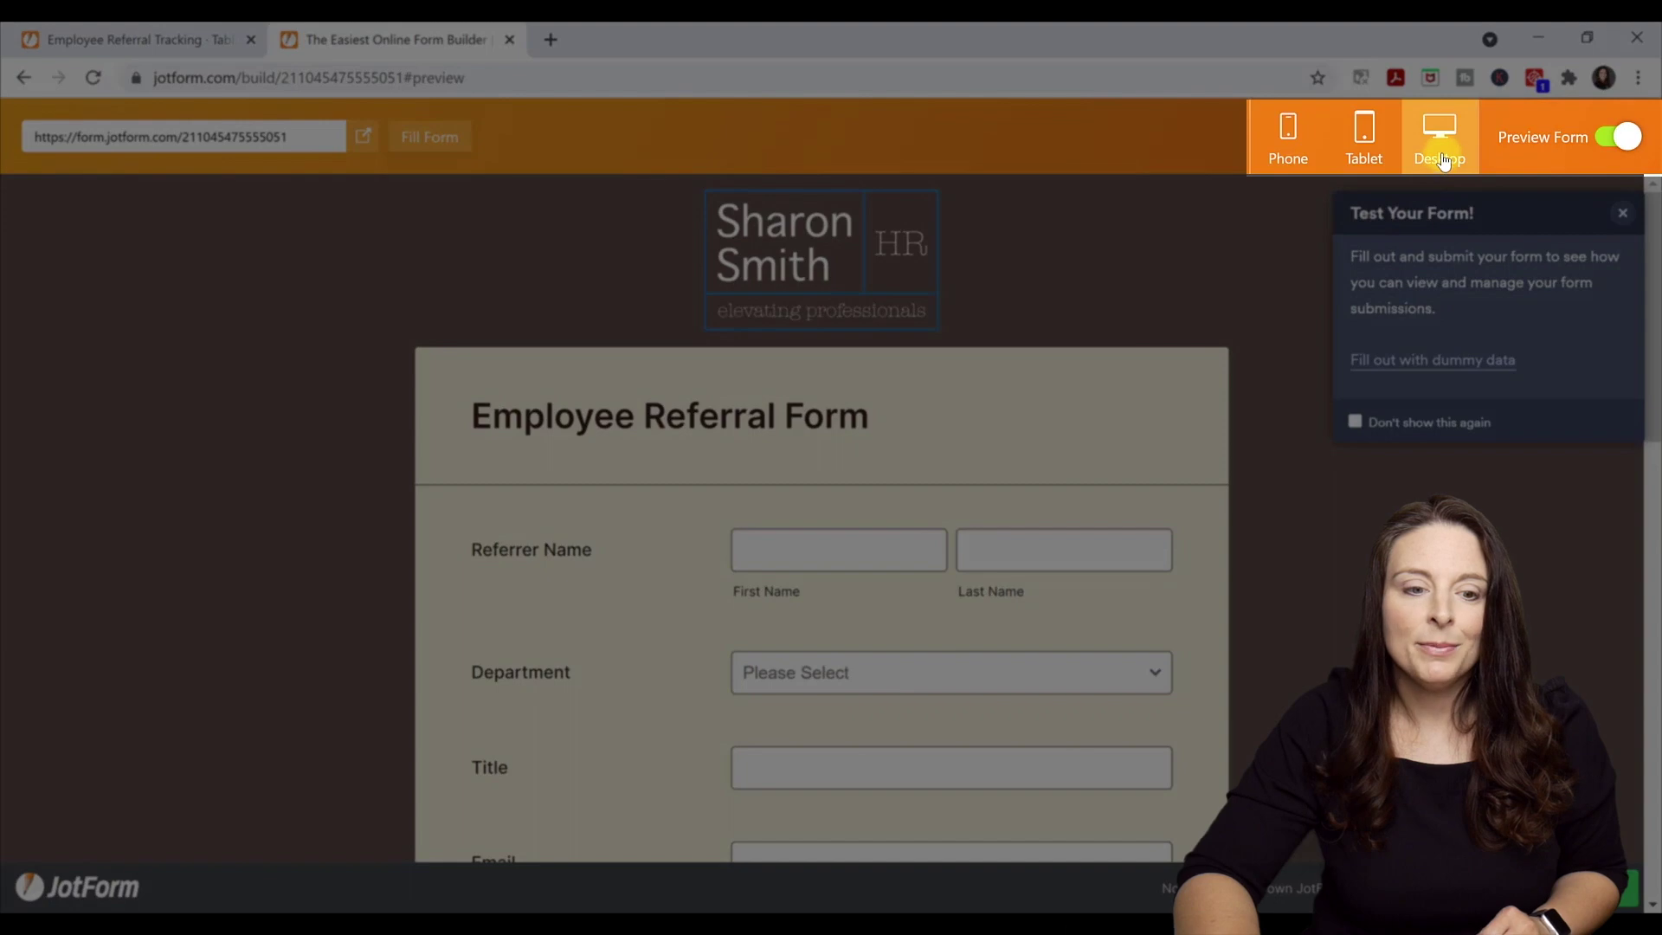
{"action": "left_click", "coordinate": [1365, 150]}
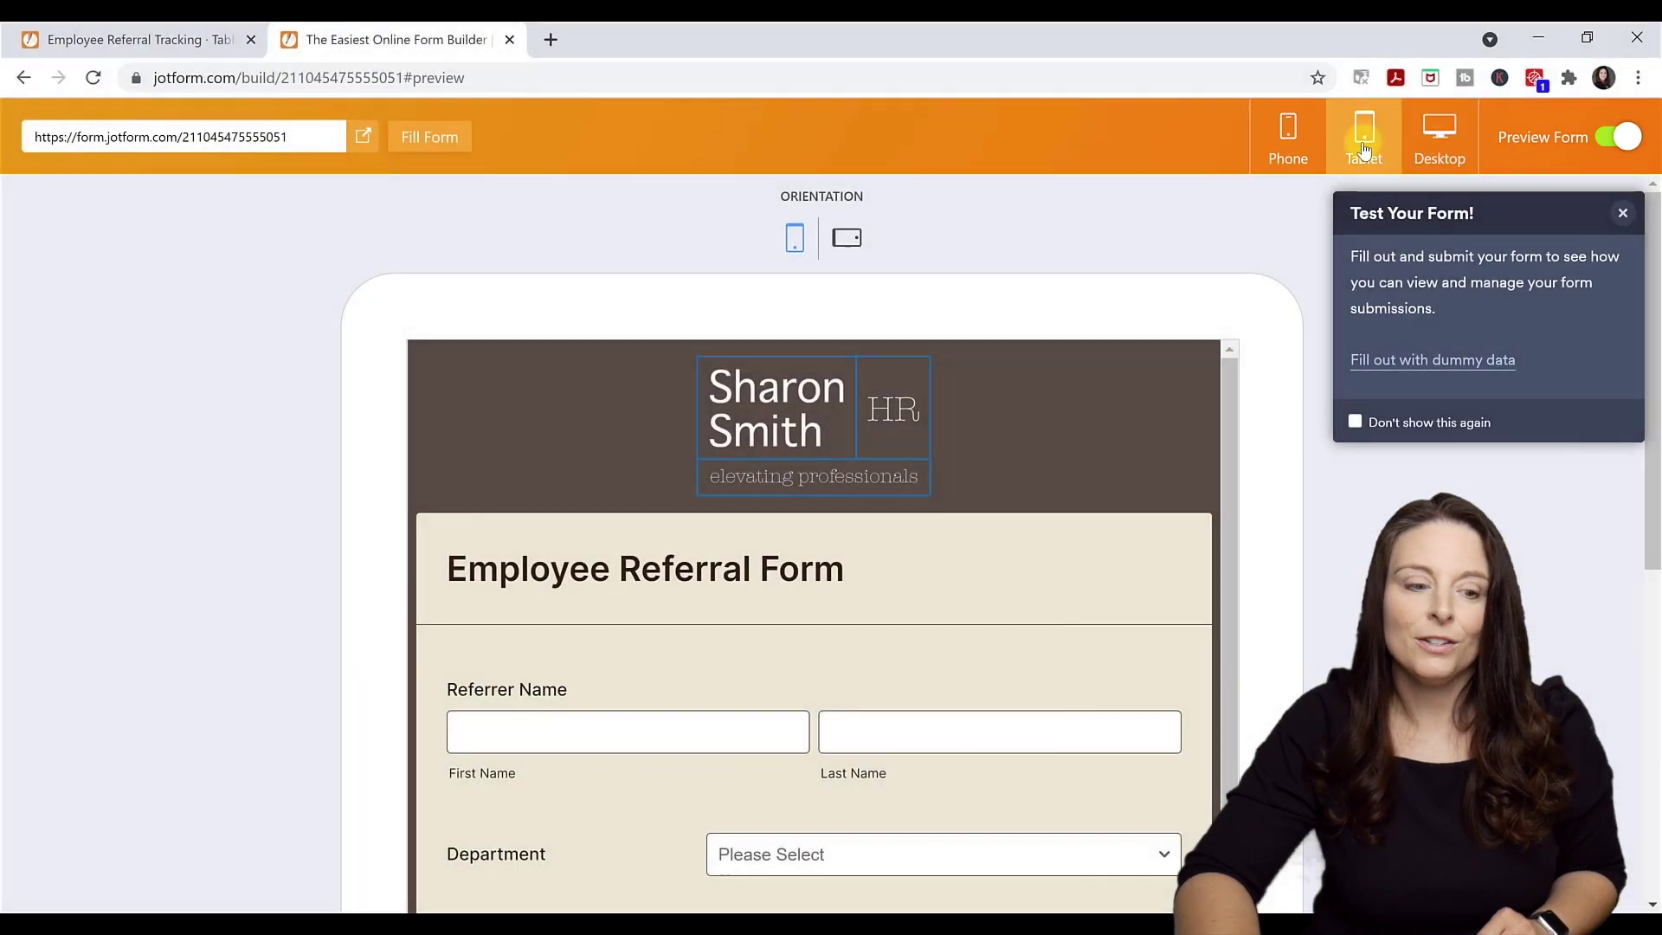
{"action": "scroll", "coordinate": [1165, 461], "scroll_direction": "down", "scroll_amount": 1}
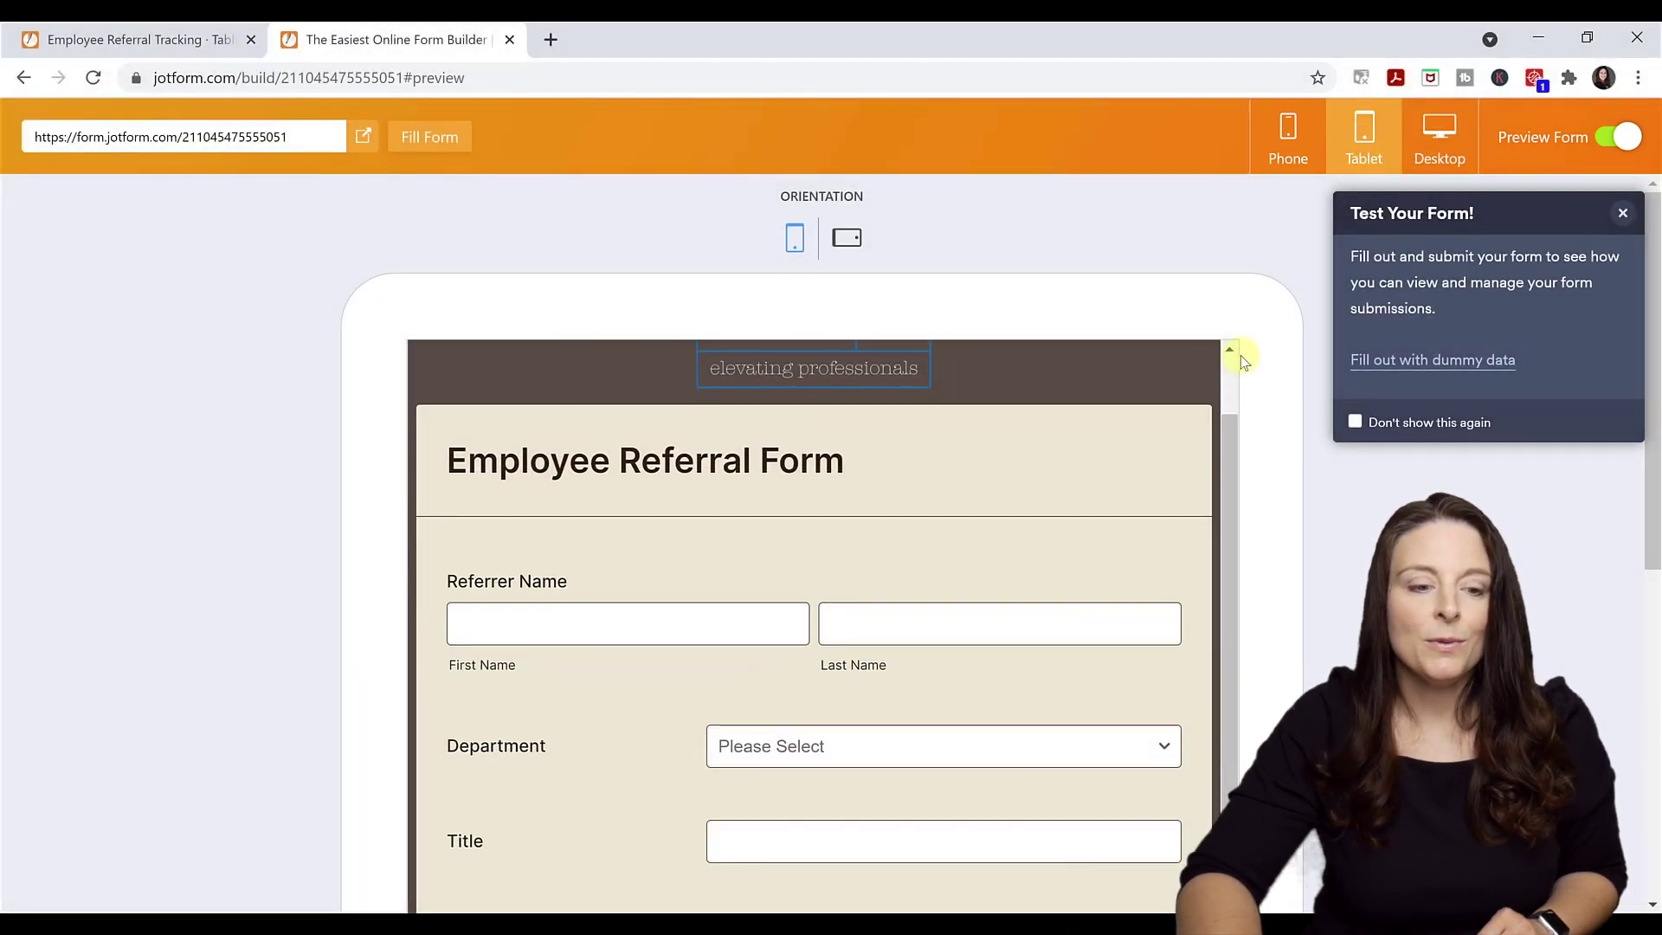
{"action": "left_click", "coordinate": [1289, 151]}
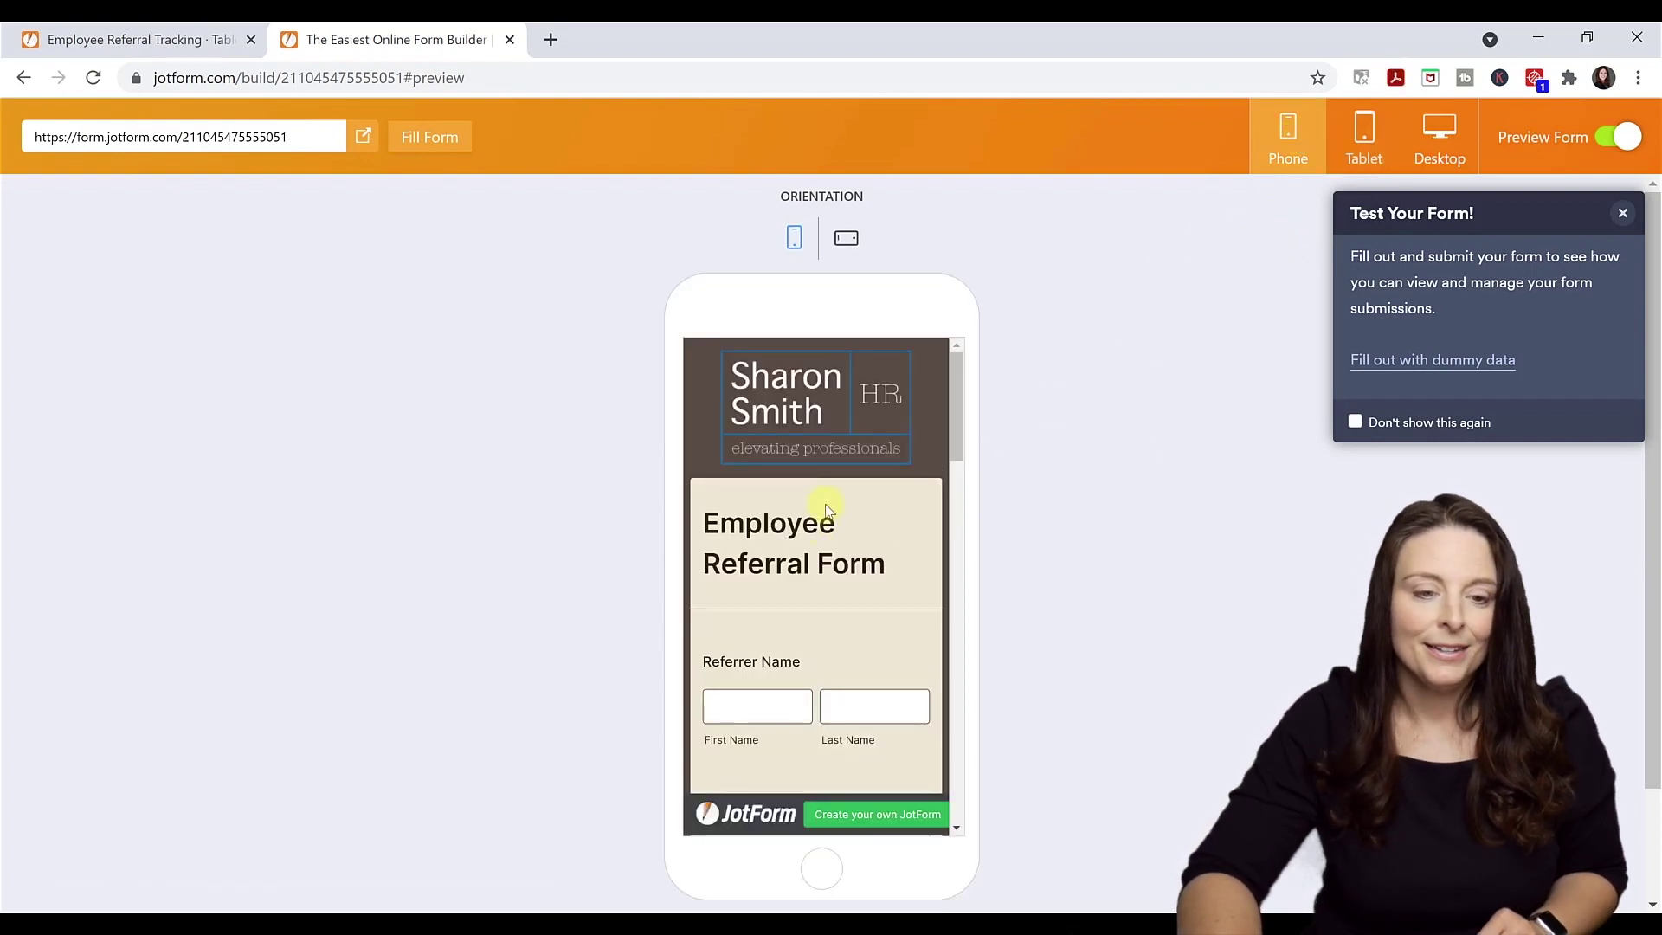
{"action": "left_click", "coordinate": [1441, 156]}
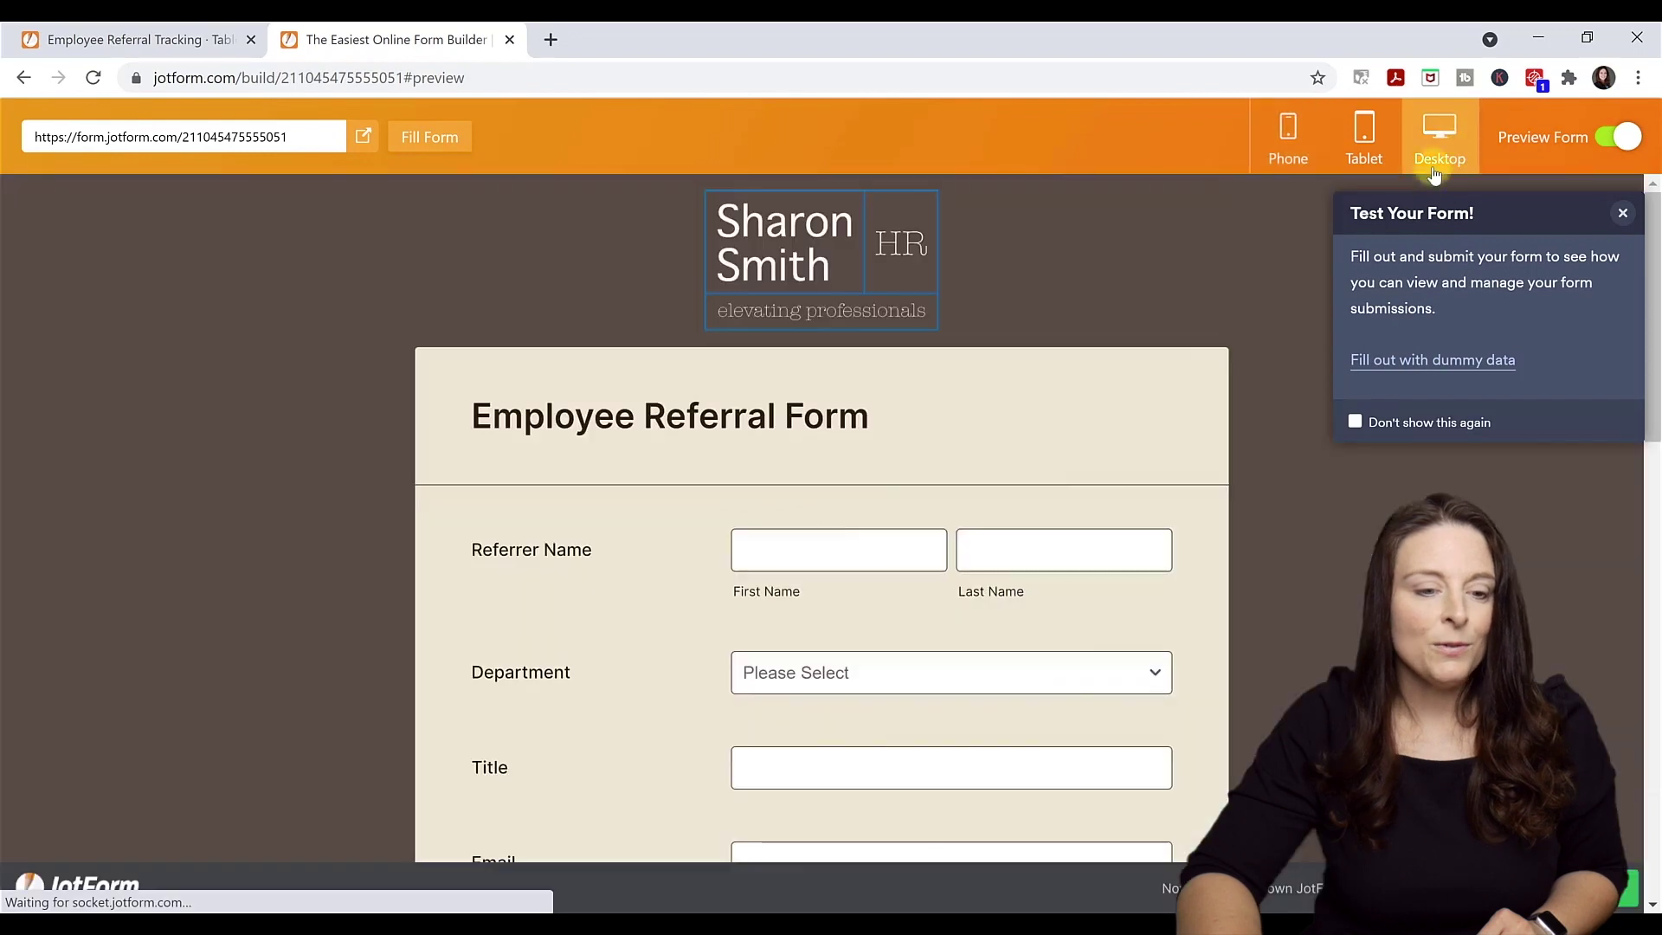
Fill the form with dummy data, submit the test referral, and return to editing
{"action": "left_click", "coordinate": [1430, 362]}
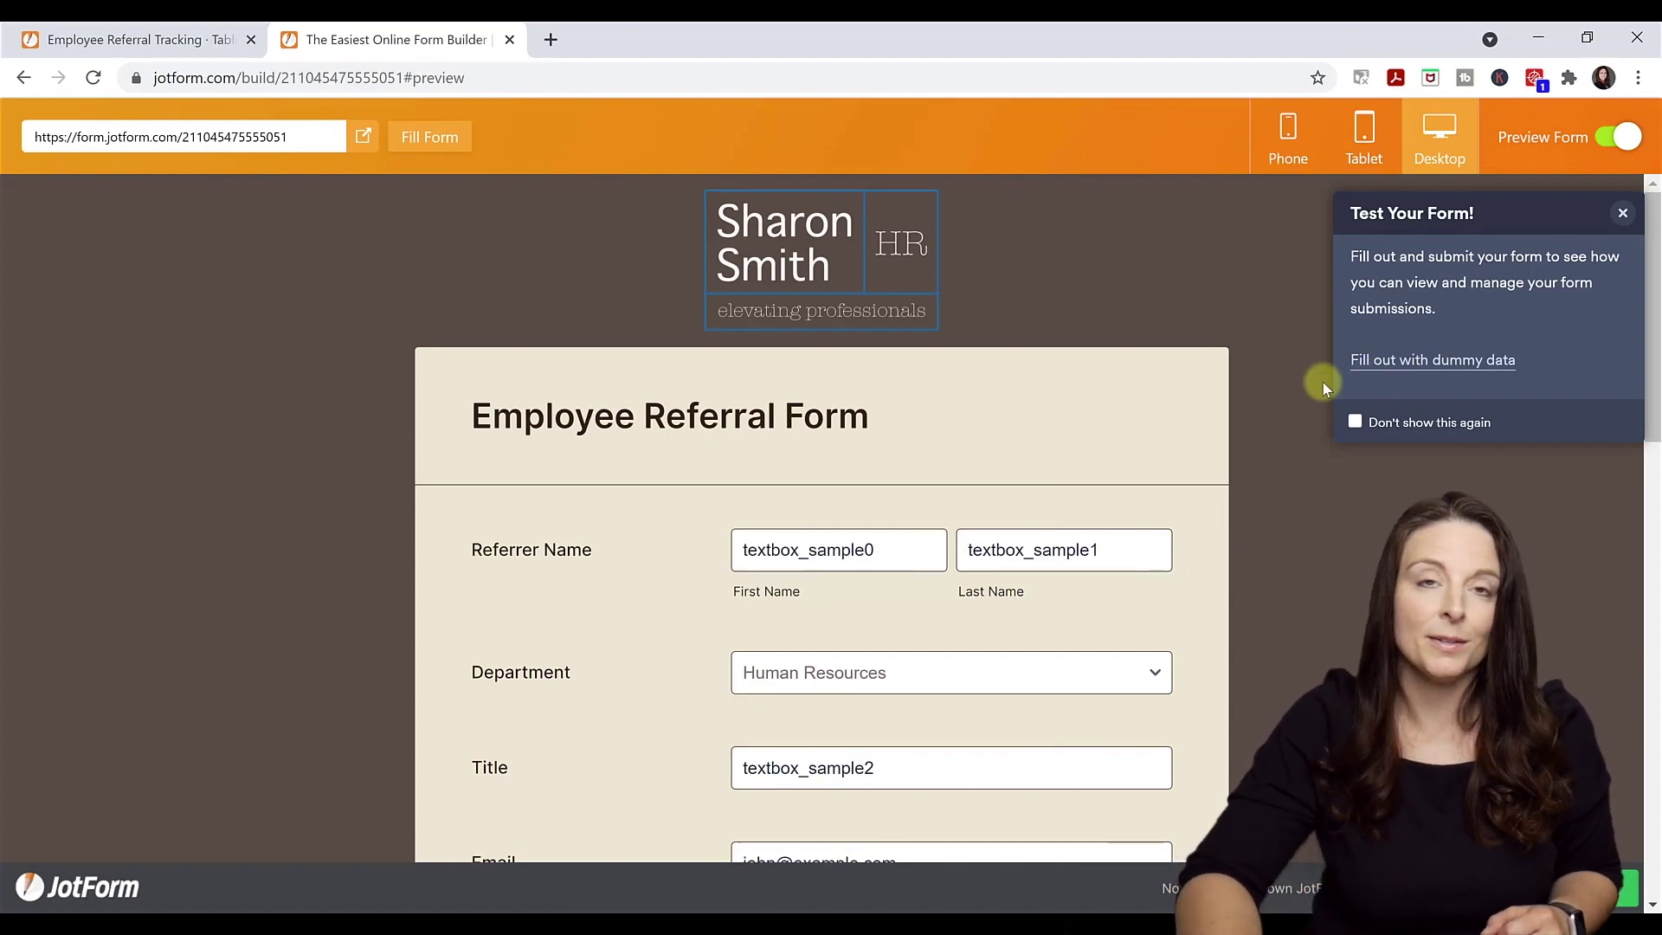
{"action": "left_click", "coordinate": [1024, 534]}
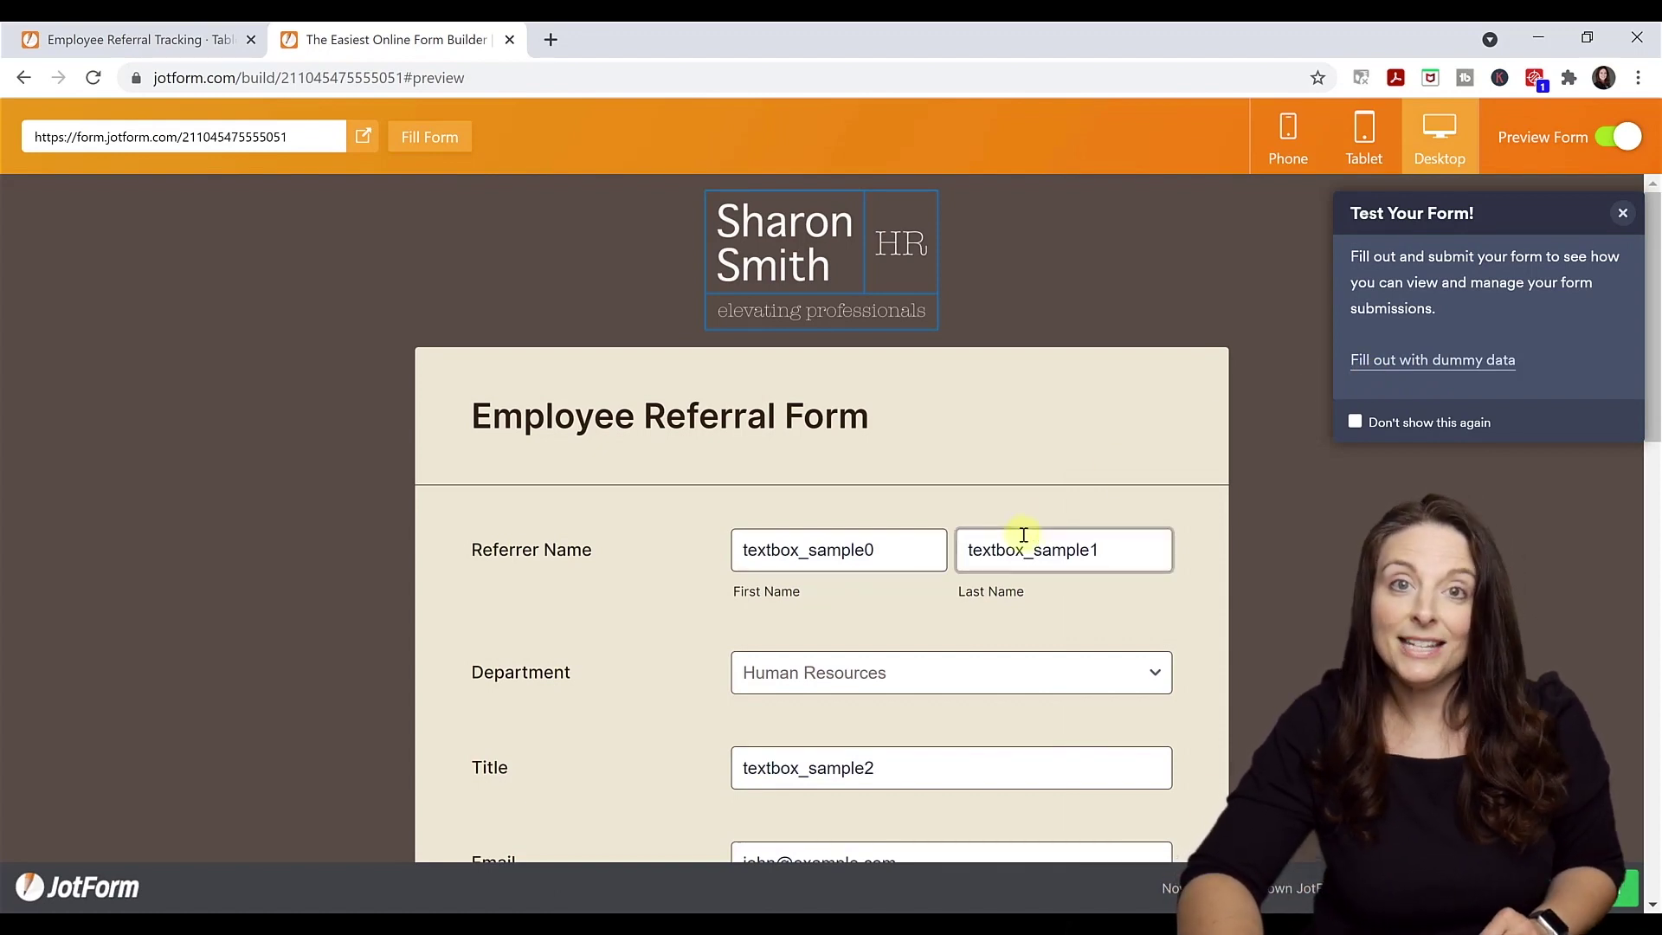
{"action": "scroll", "coordinate": [1024, 534], "scroll_direction": "down", "scroll_amount": 4}
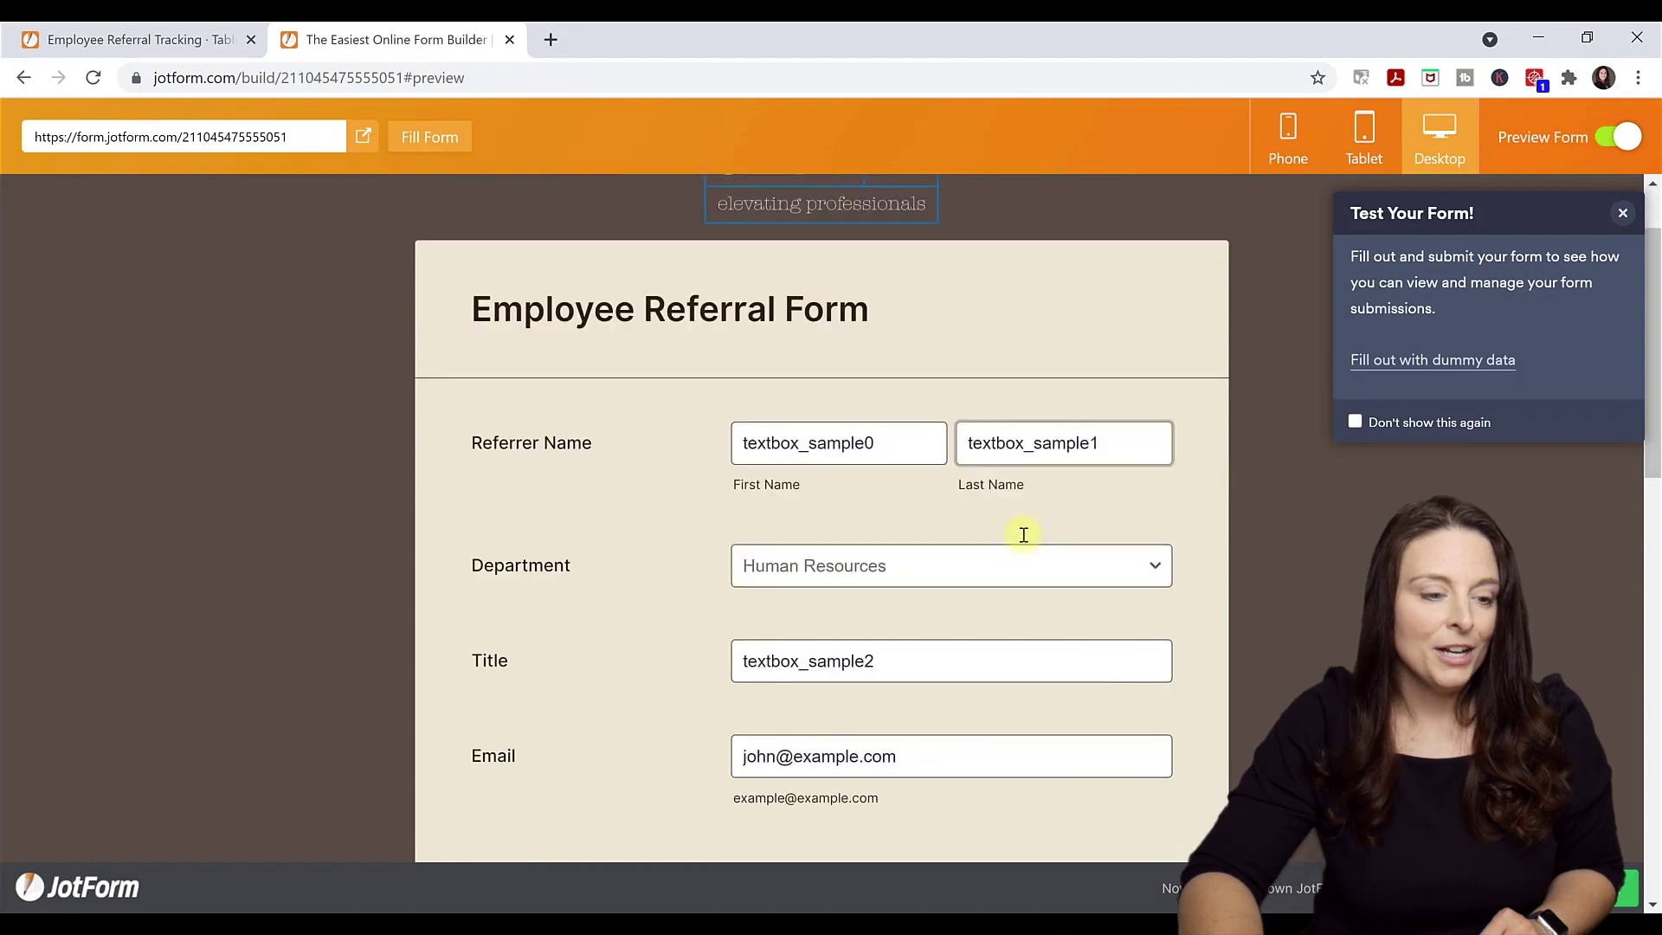
{"action": "scroll", "coordinate": [1024, 534], "scroll_direction": "down", "scroll_amount": 12}
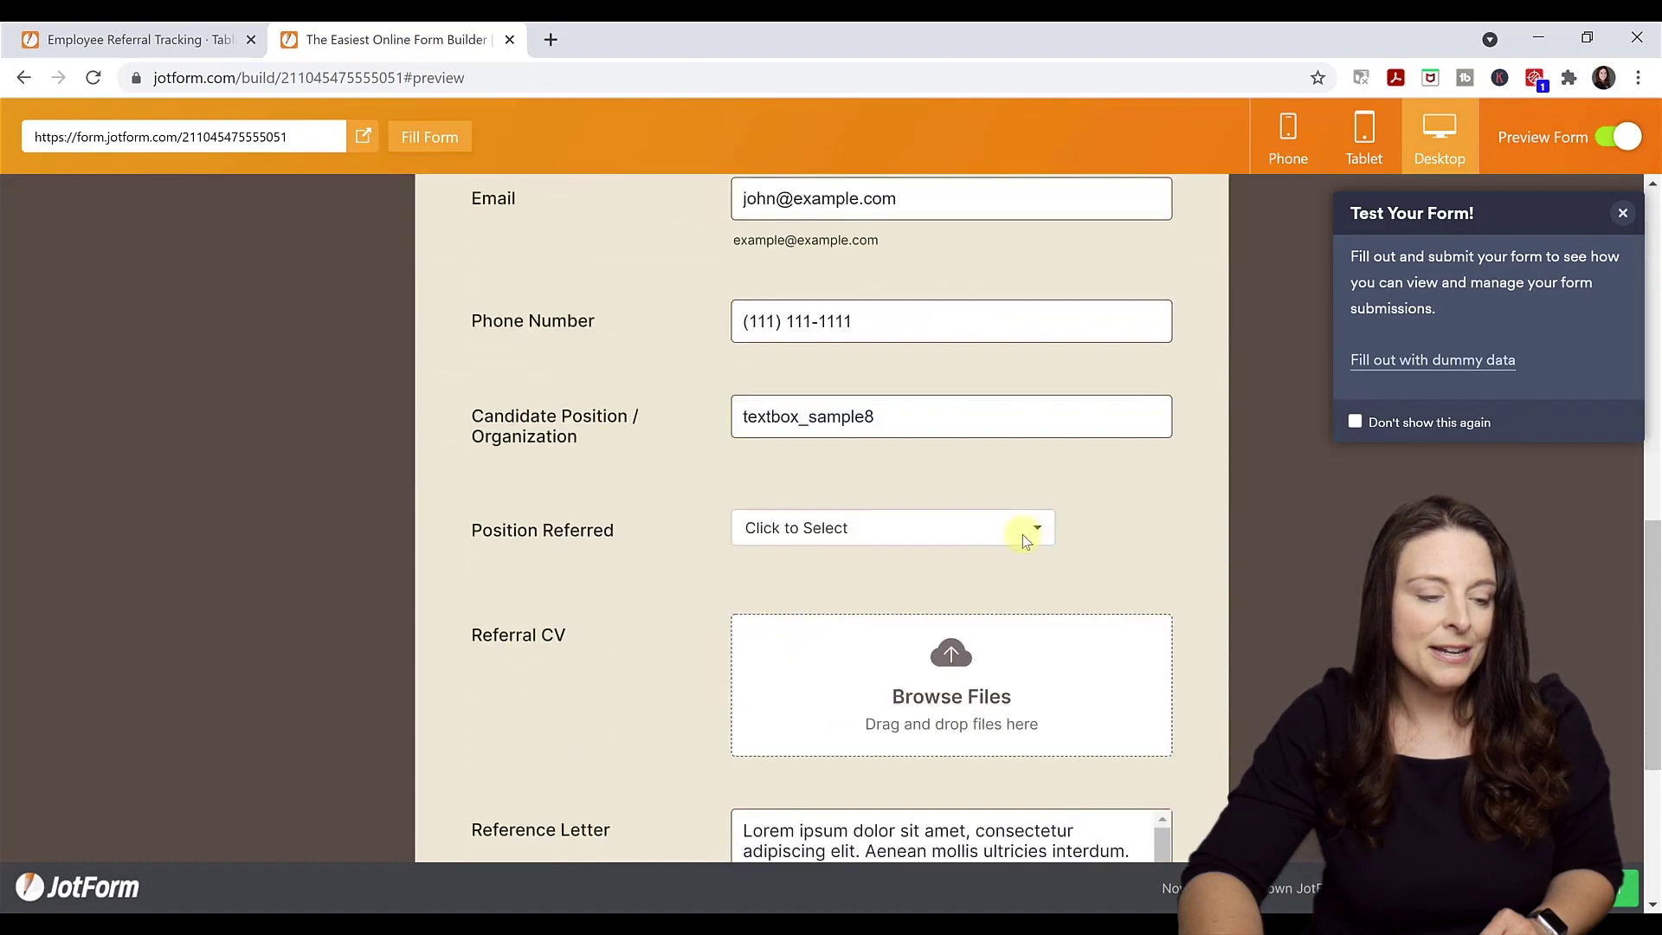
{"action": "scroll", "coordinate": [1024, 534], "scroll_direction": "down", "scroll_amount": 2}
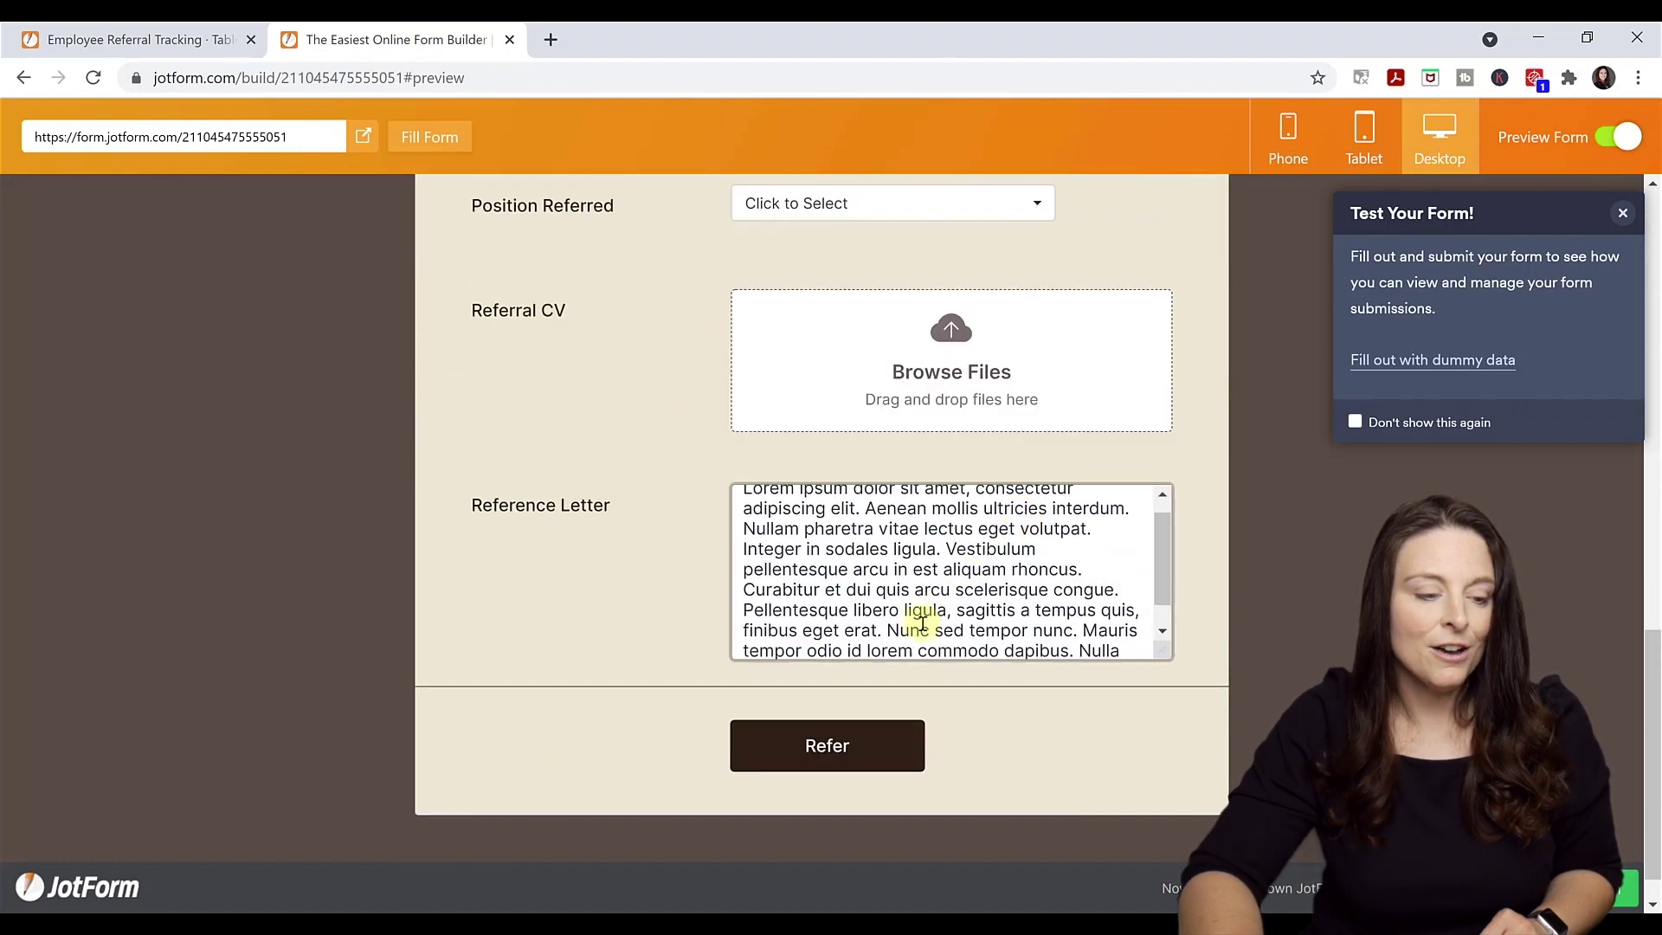
{"action": "left_click", "coordinate": [819, 749]}
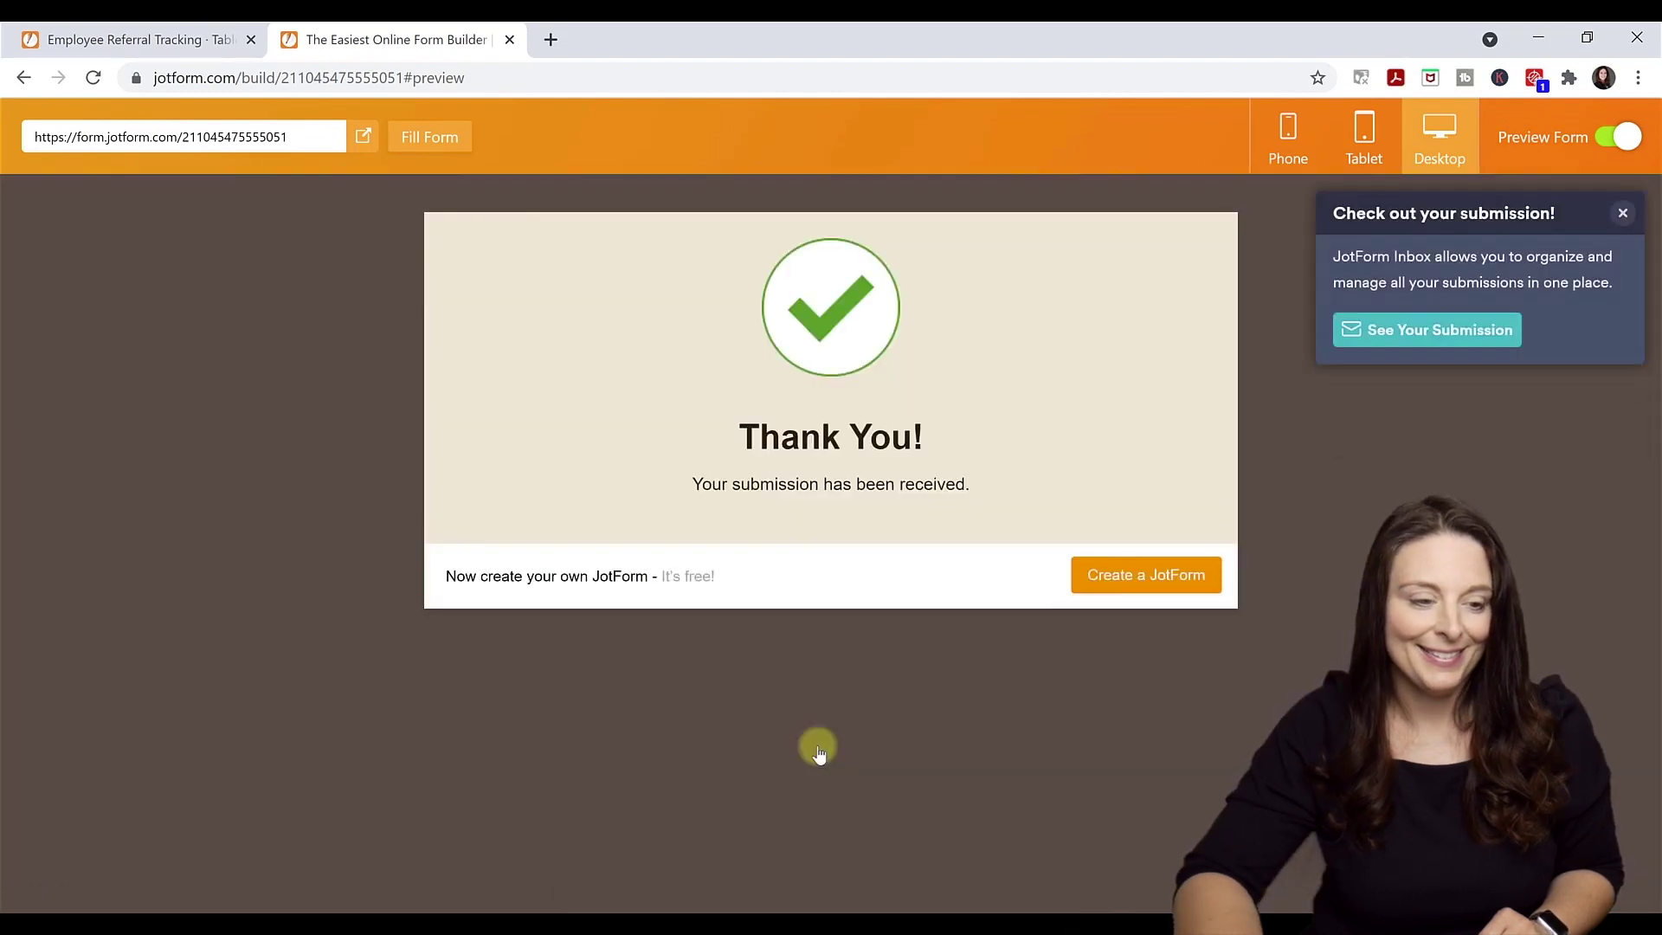
{"action": "left_click", "coordinate": [1625, 137]}
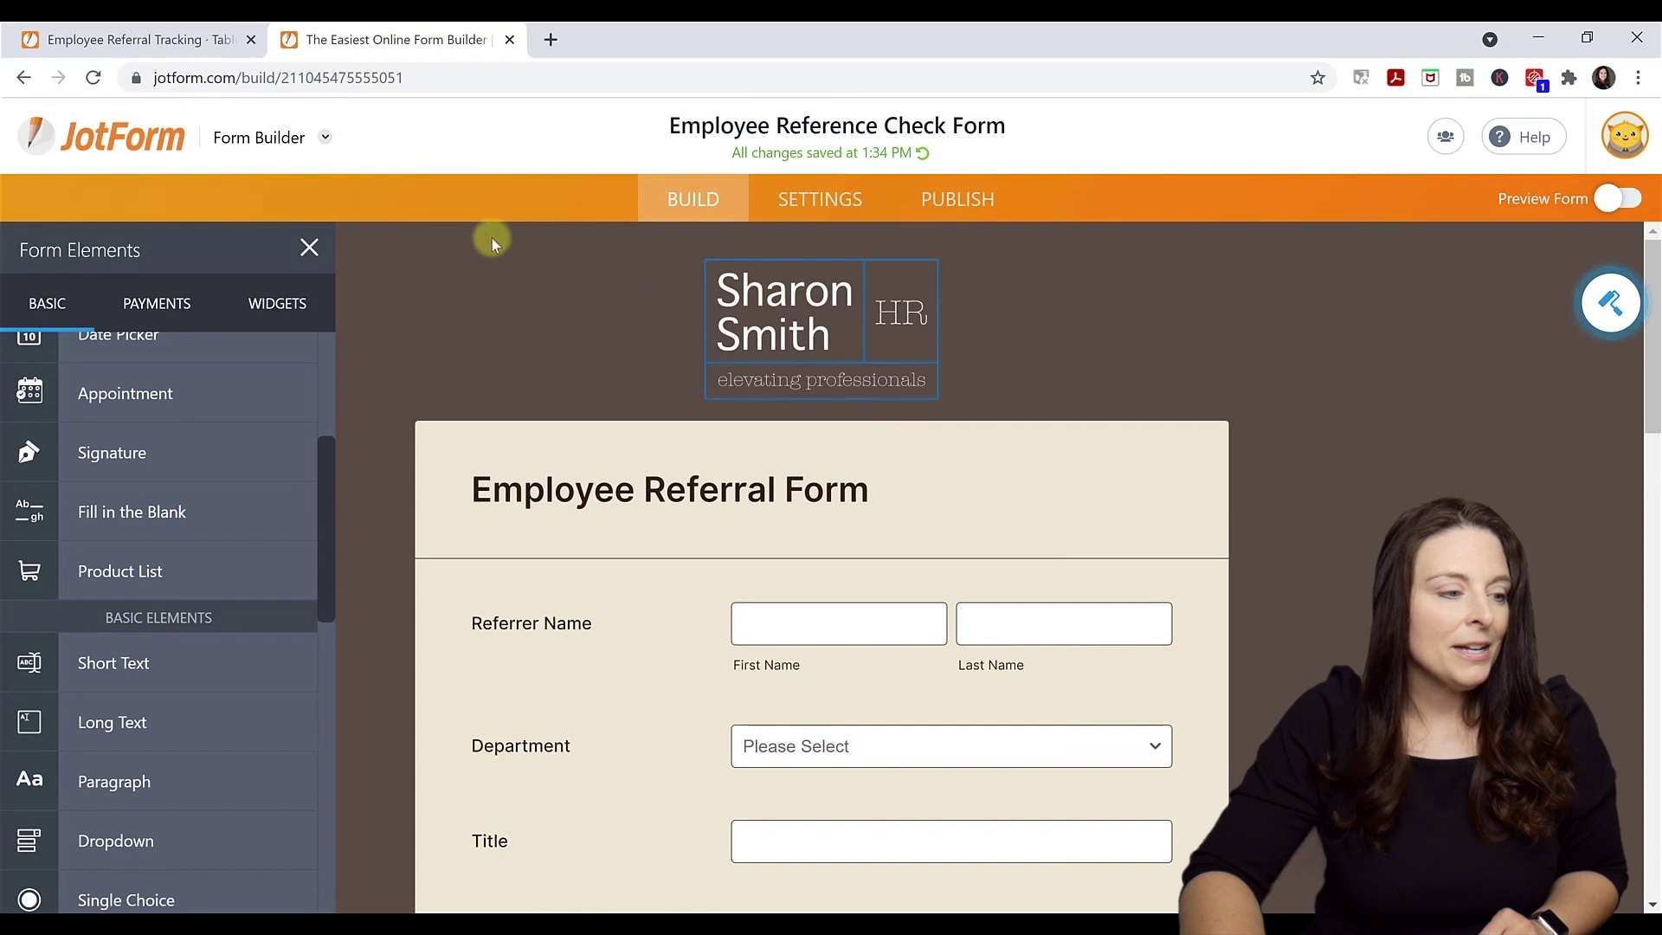
From My Forms, select the Employee Reference Check Form and open its submissions
{"action": "left_click", "coordinate": [140, 149]}
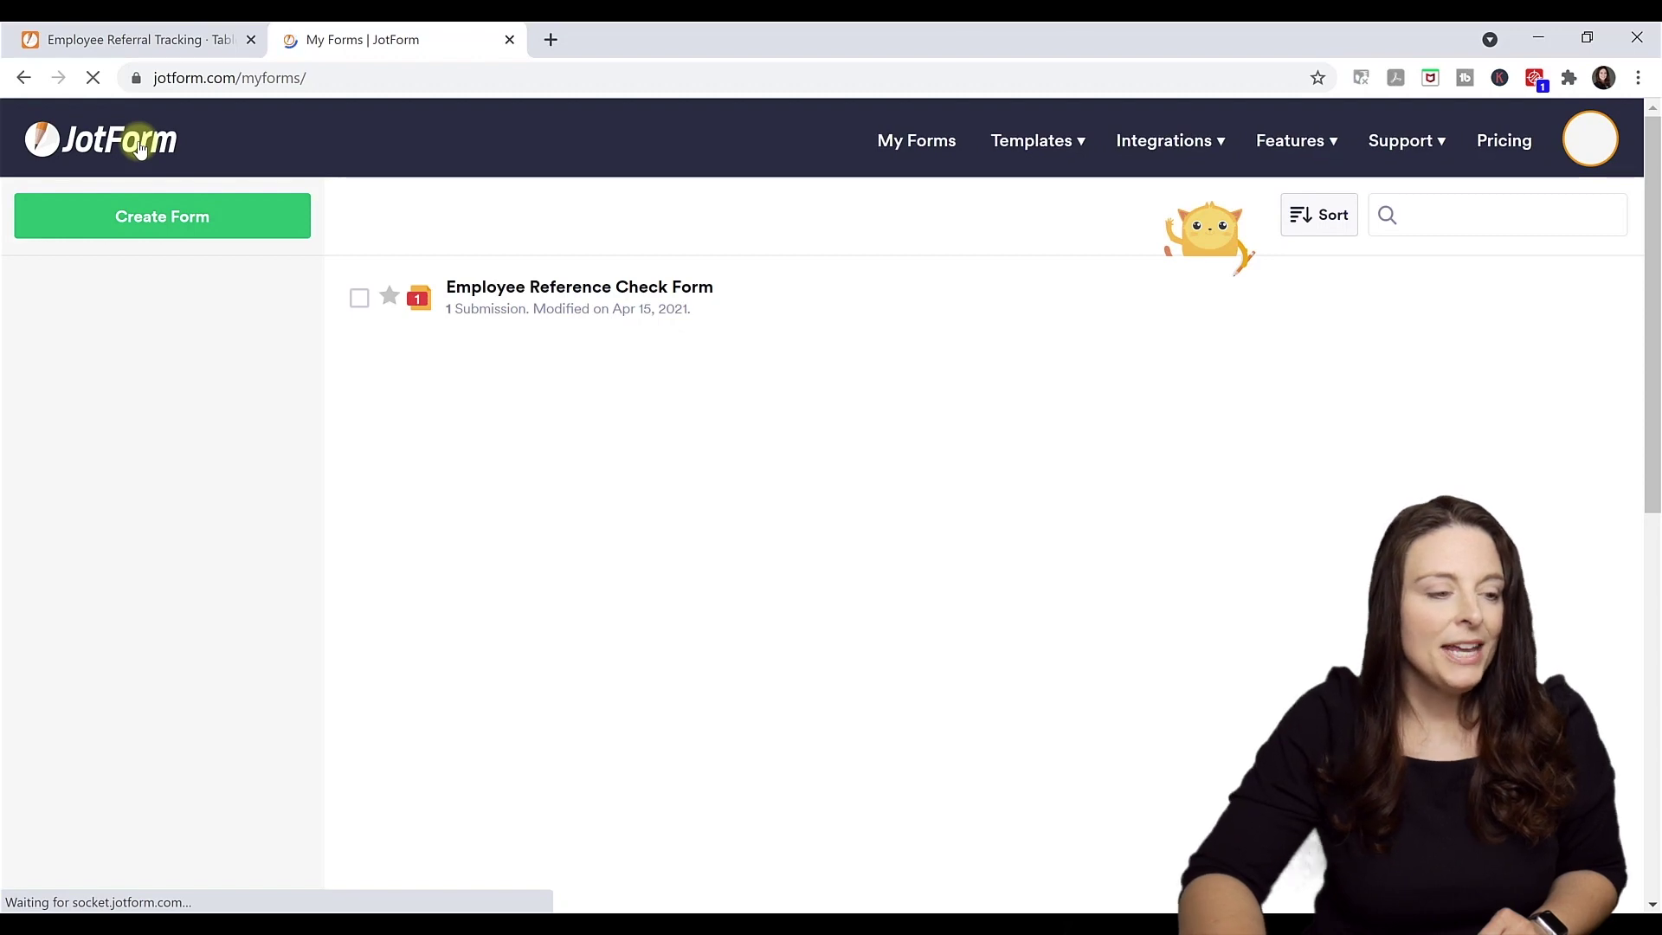
{"action": "left_click", "coordinate": [734, 309]}
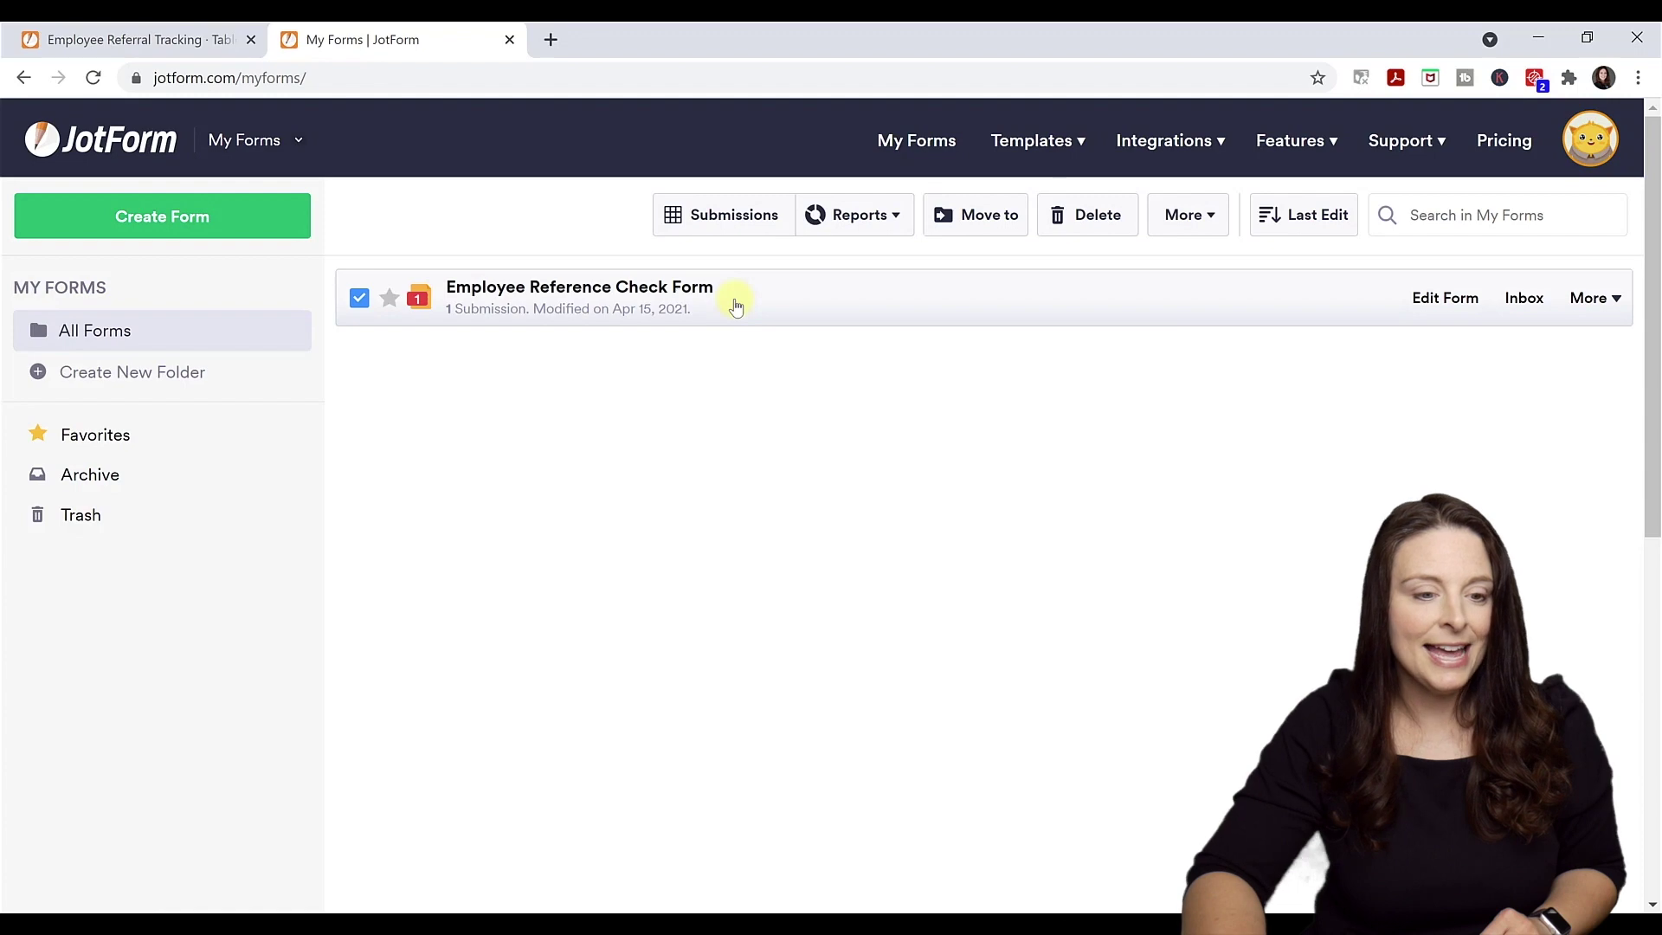
{"action": "left_click", "coordinate": [737, 221]}
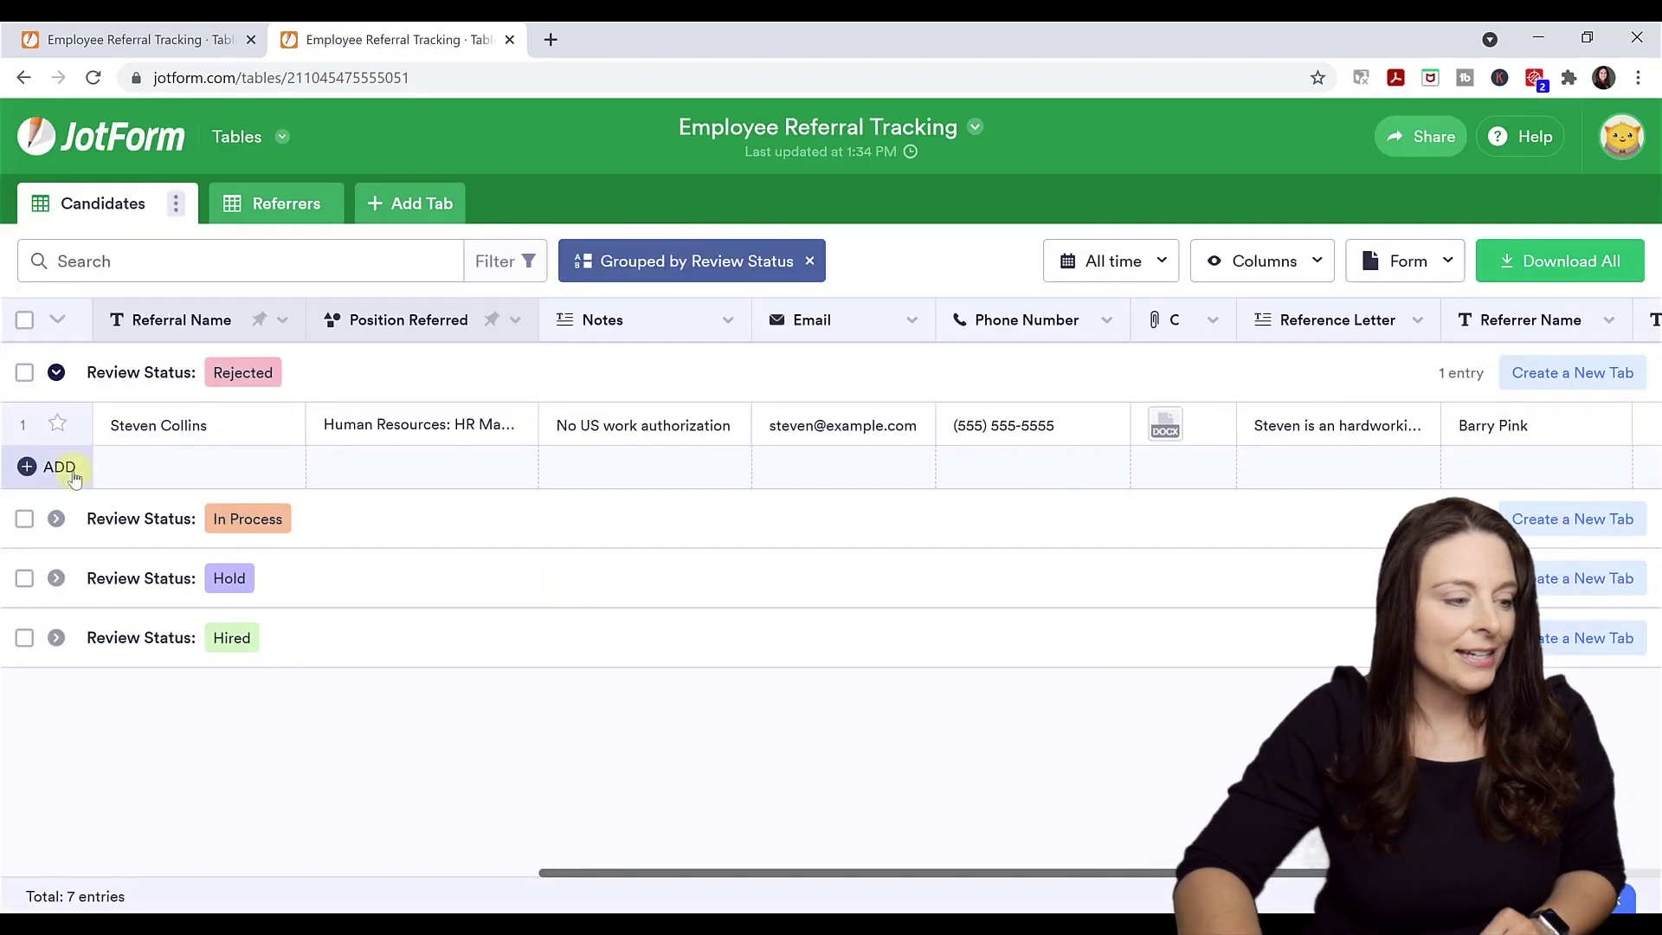
Expand the In Process group, then download all tracking entries as an Excel .xlsx file and open it
{"action": "left_click", "coordinate": [96, 540]}
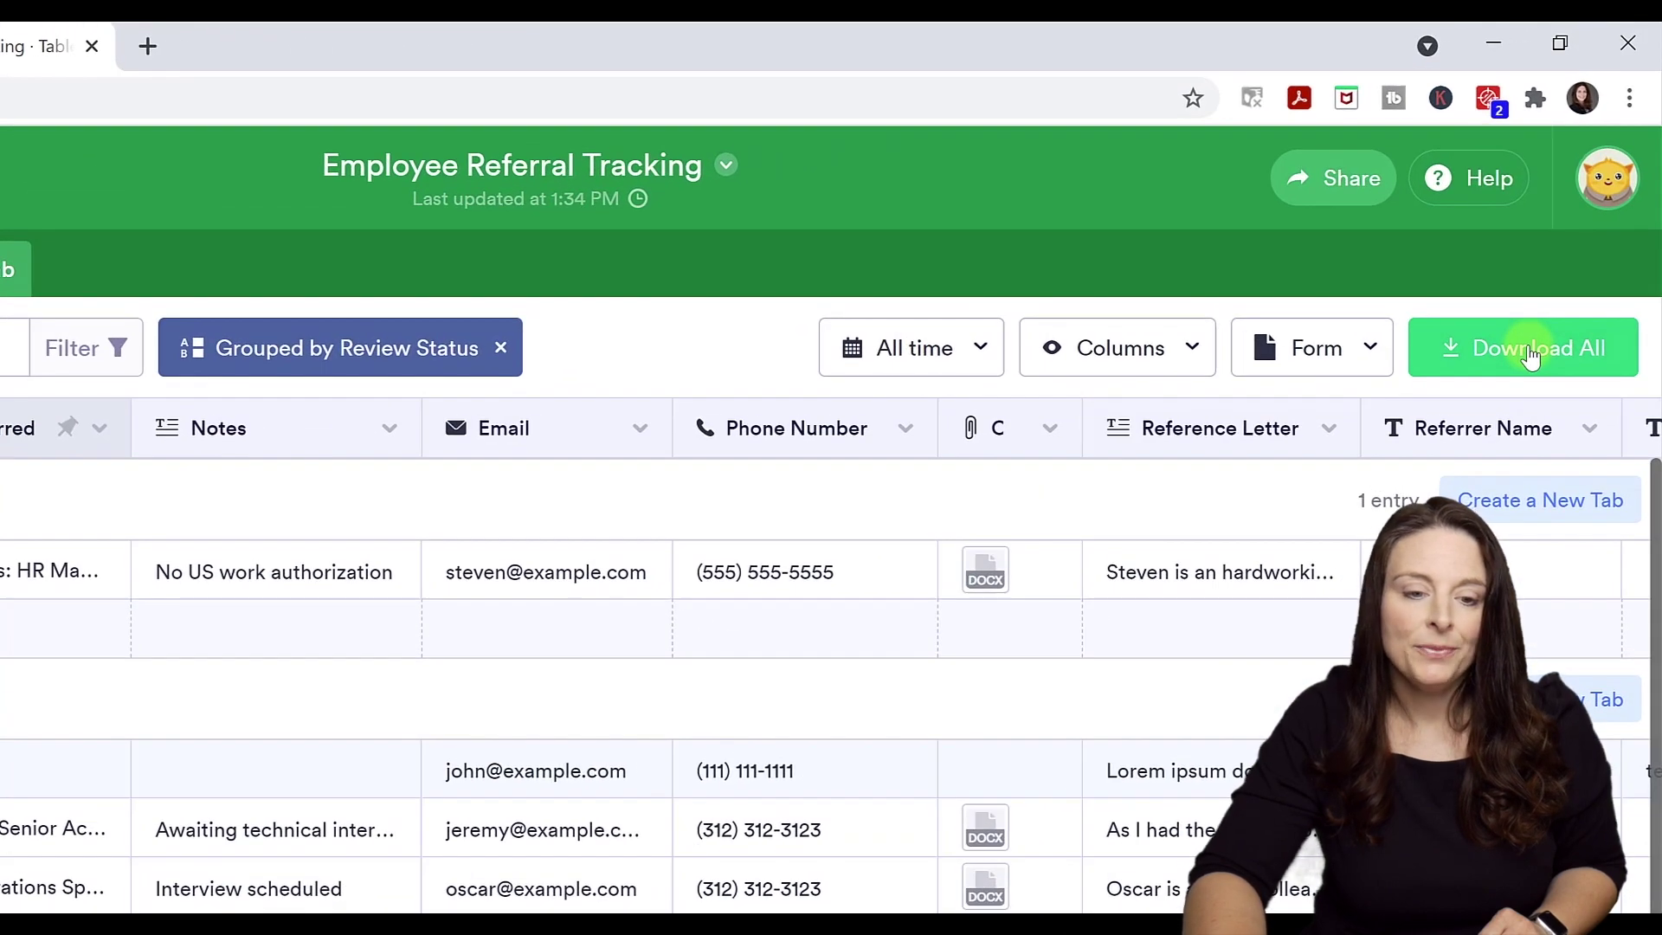
{"action": "left_click", "coordinate": [1529, 350]}
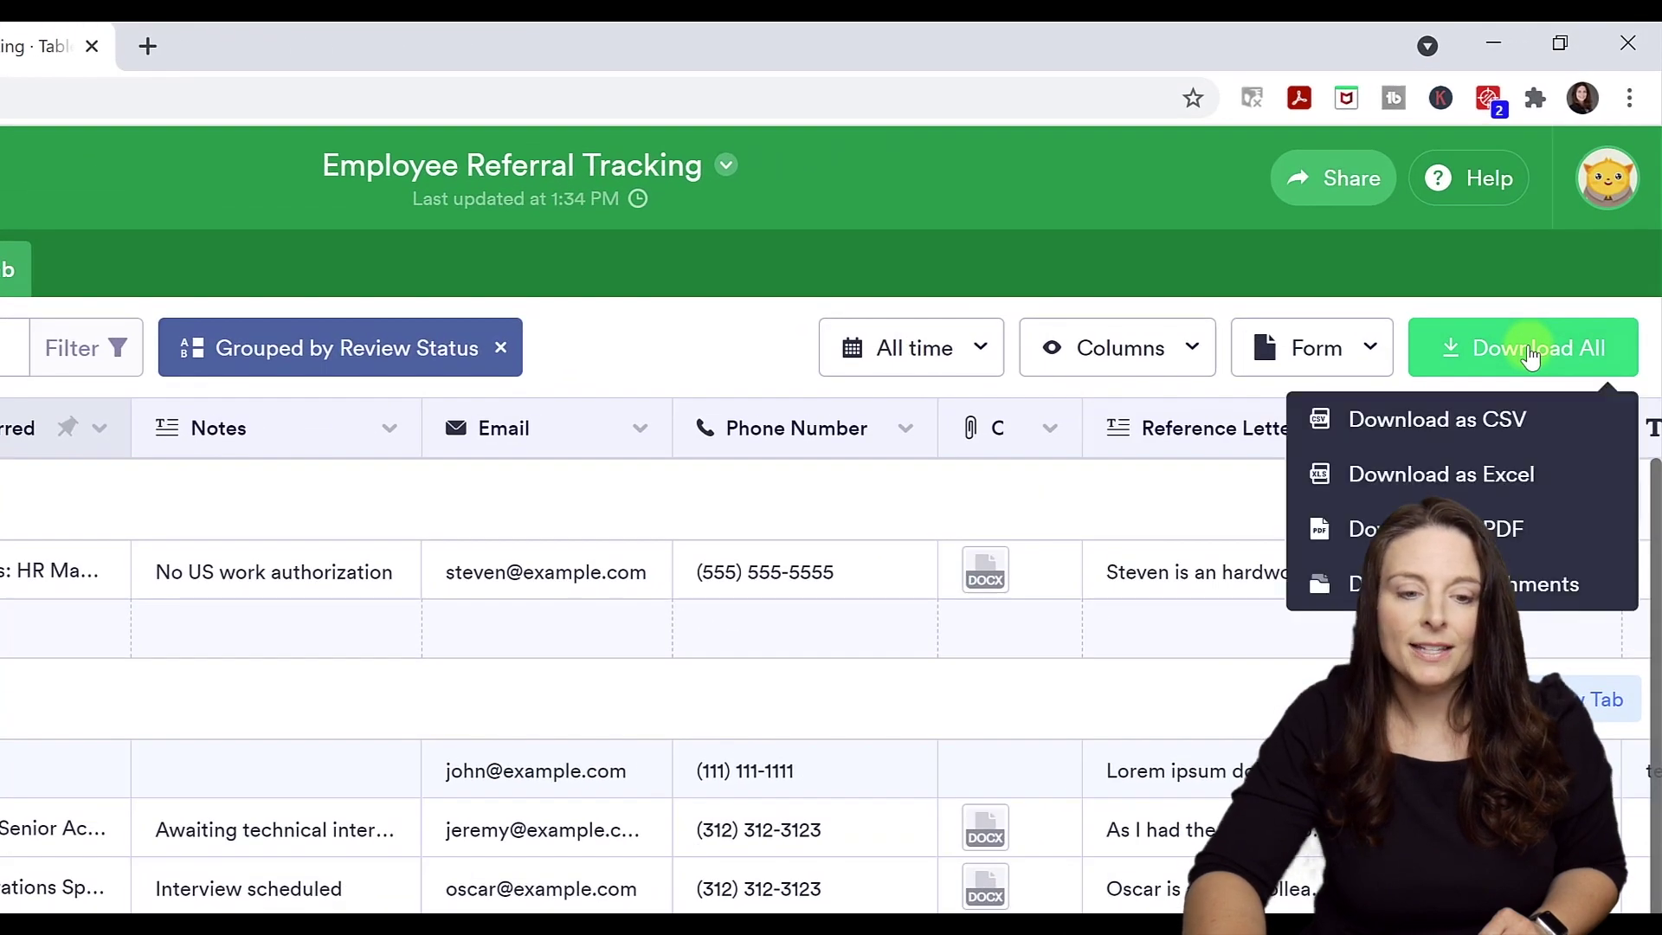
{"action": "left_click", "coordinate": [1520, 426]}
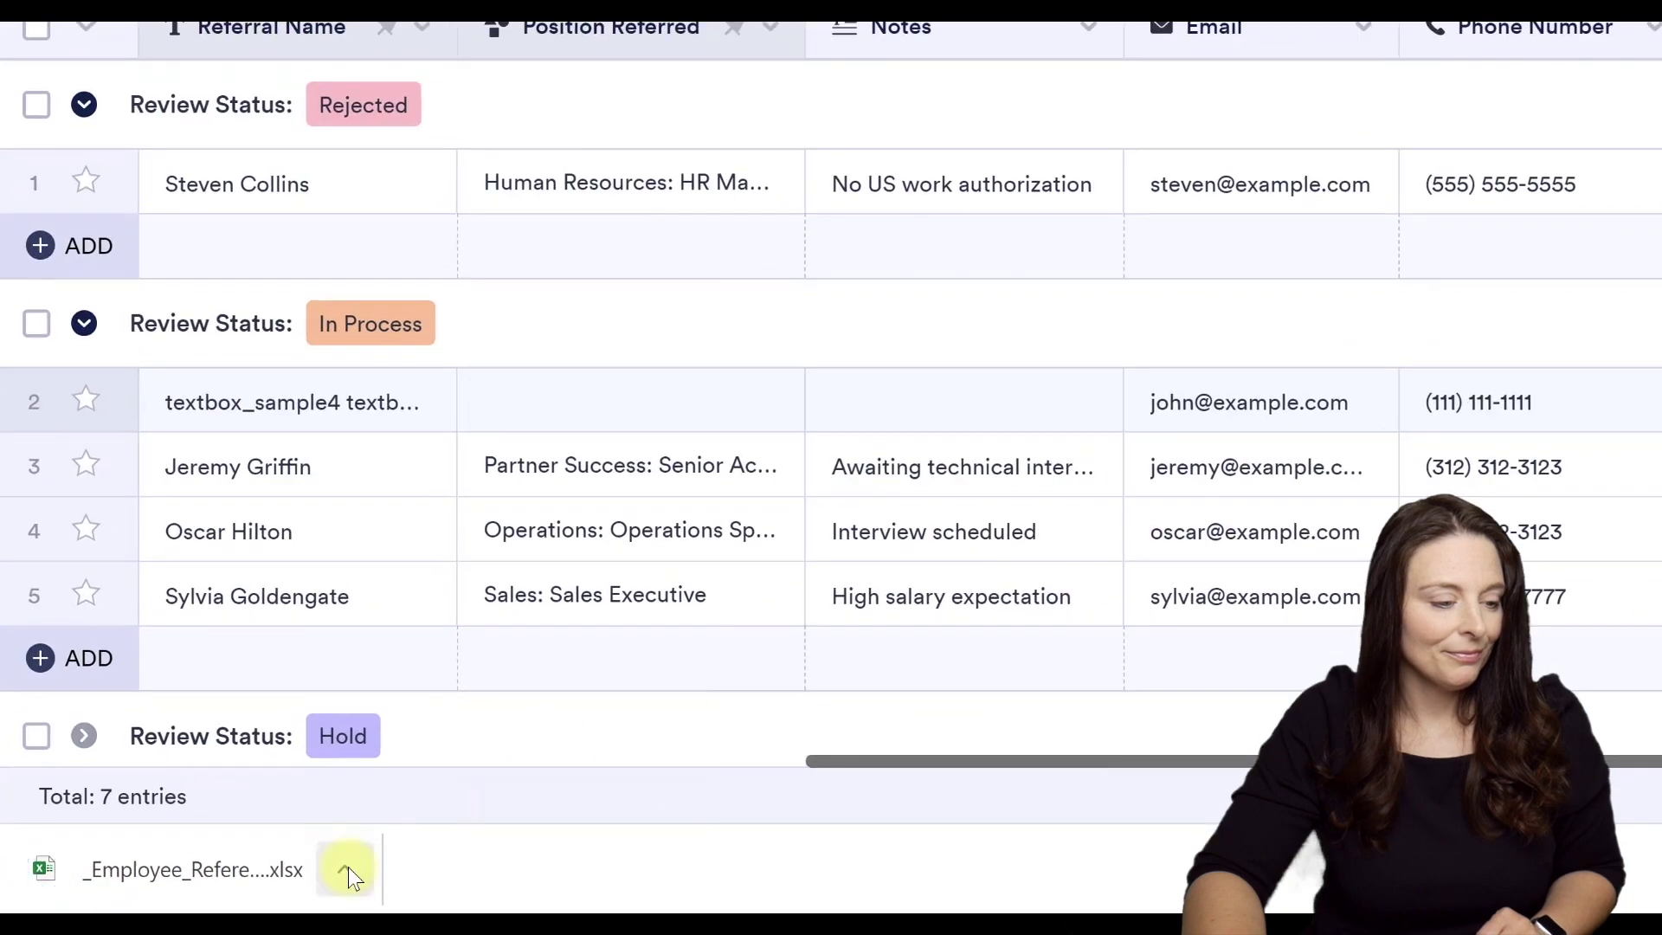
{"action": "left_click", "coordinate": [234, 885]}
{"action": "left_click", "coordinate": [313, 751]}
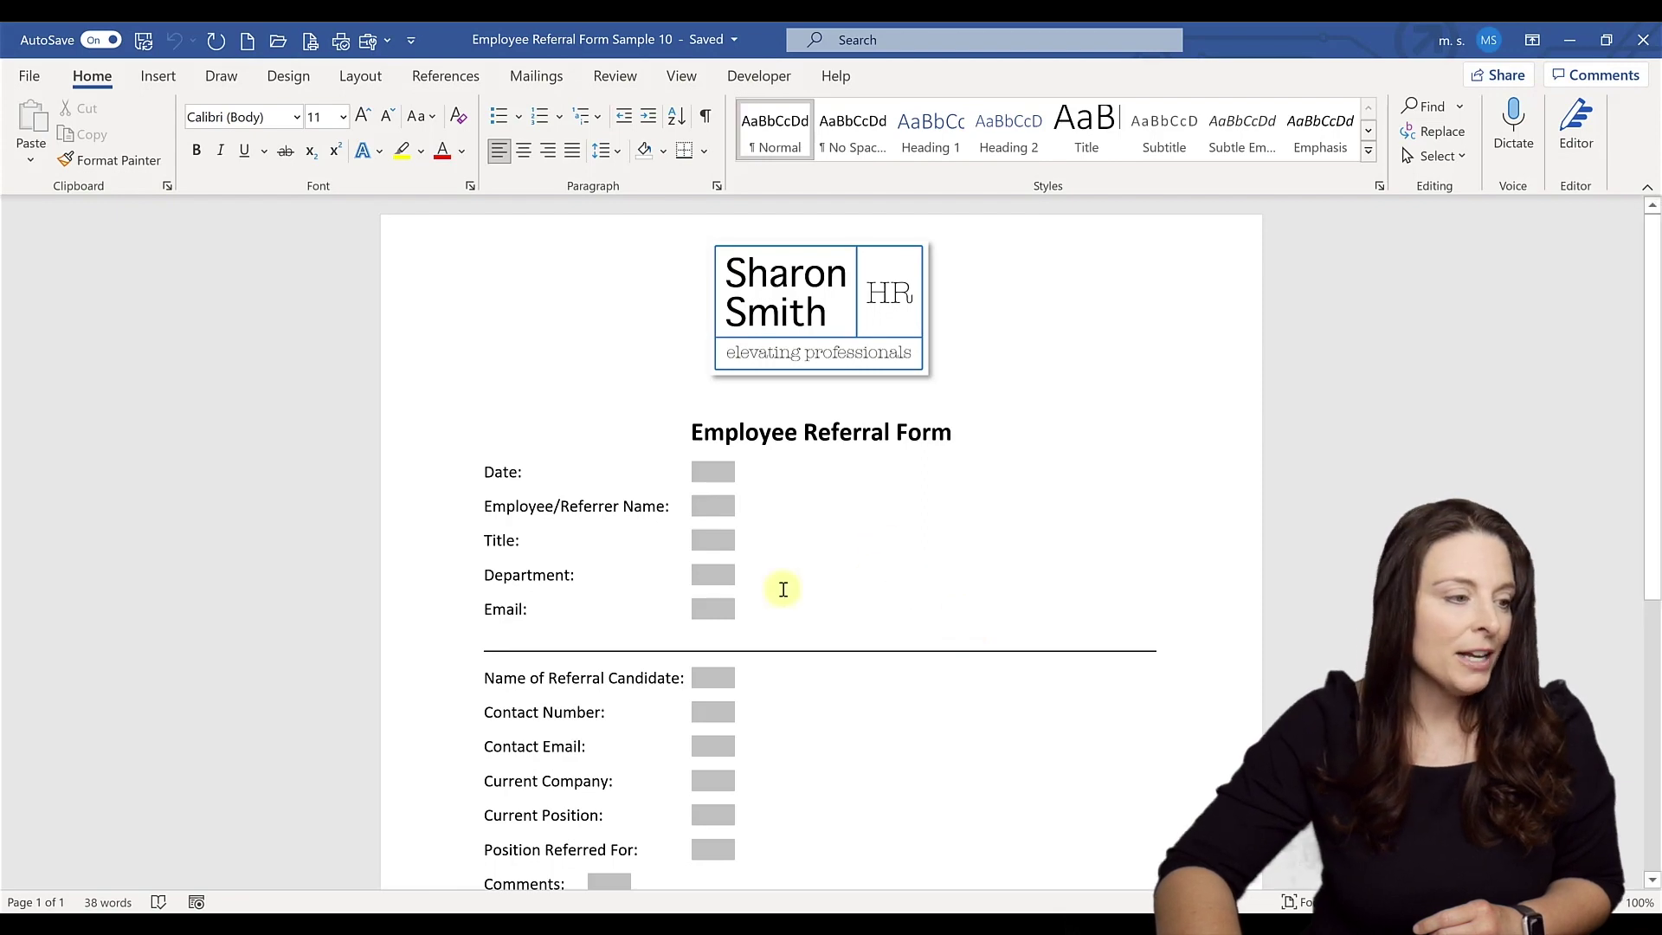
Save a copy of Employee Referral Form Sample 10 as a PDF (*.pdf) file
{"action": "left_click", "coordinate": [26, 76]}
{"action": "left_click", "coordinate": [111, 332]}
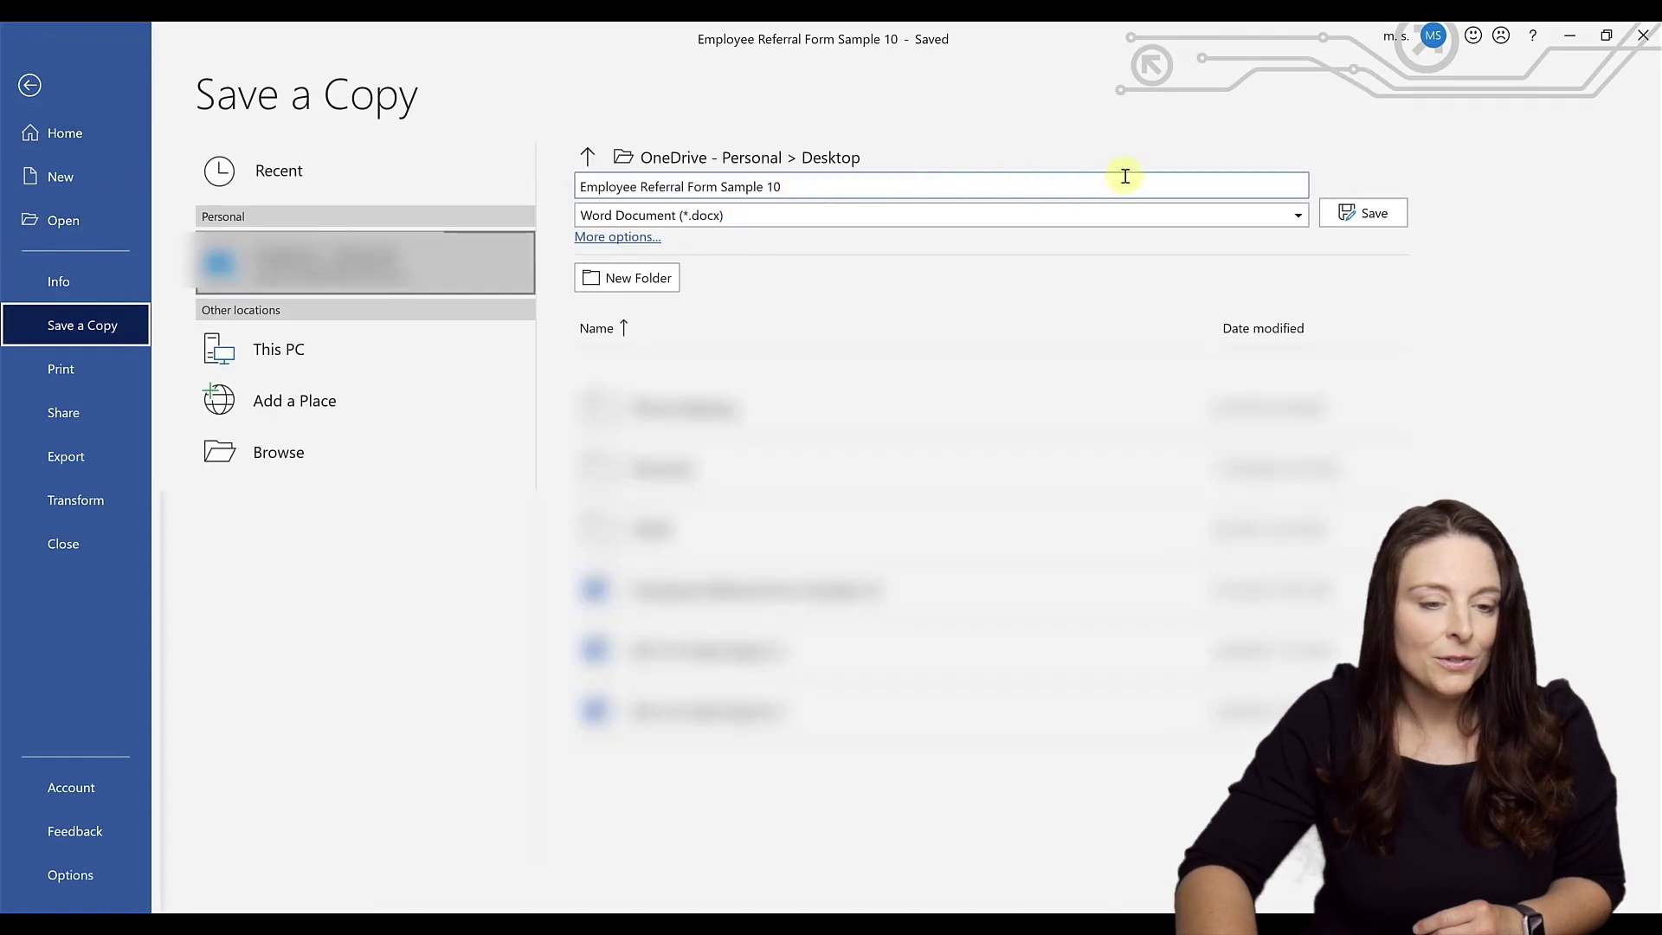
{"action": "left_click", "coordinate": [1125, 221]}
{"action": "left_click", "coordinate": [718, 370]}
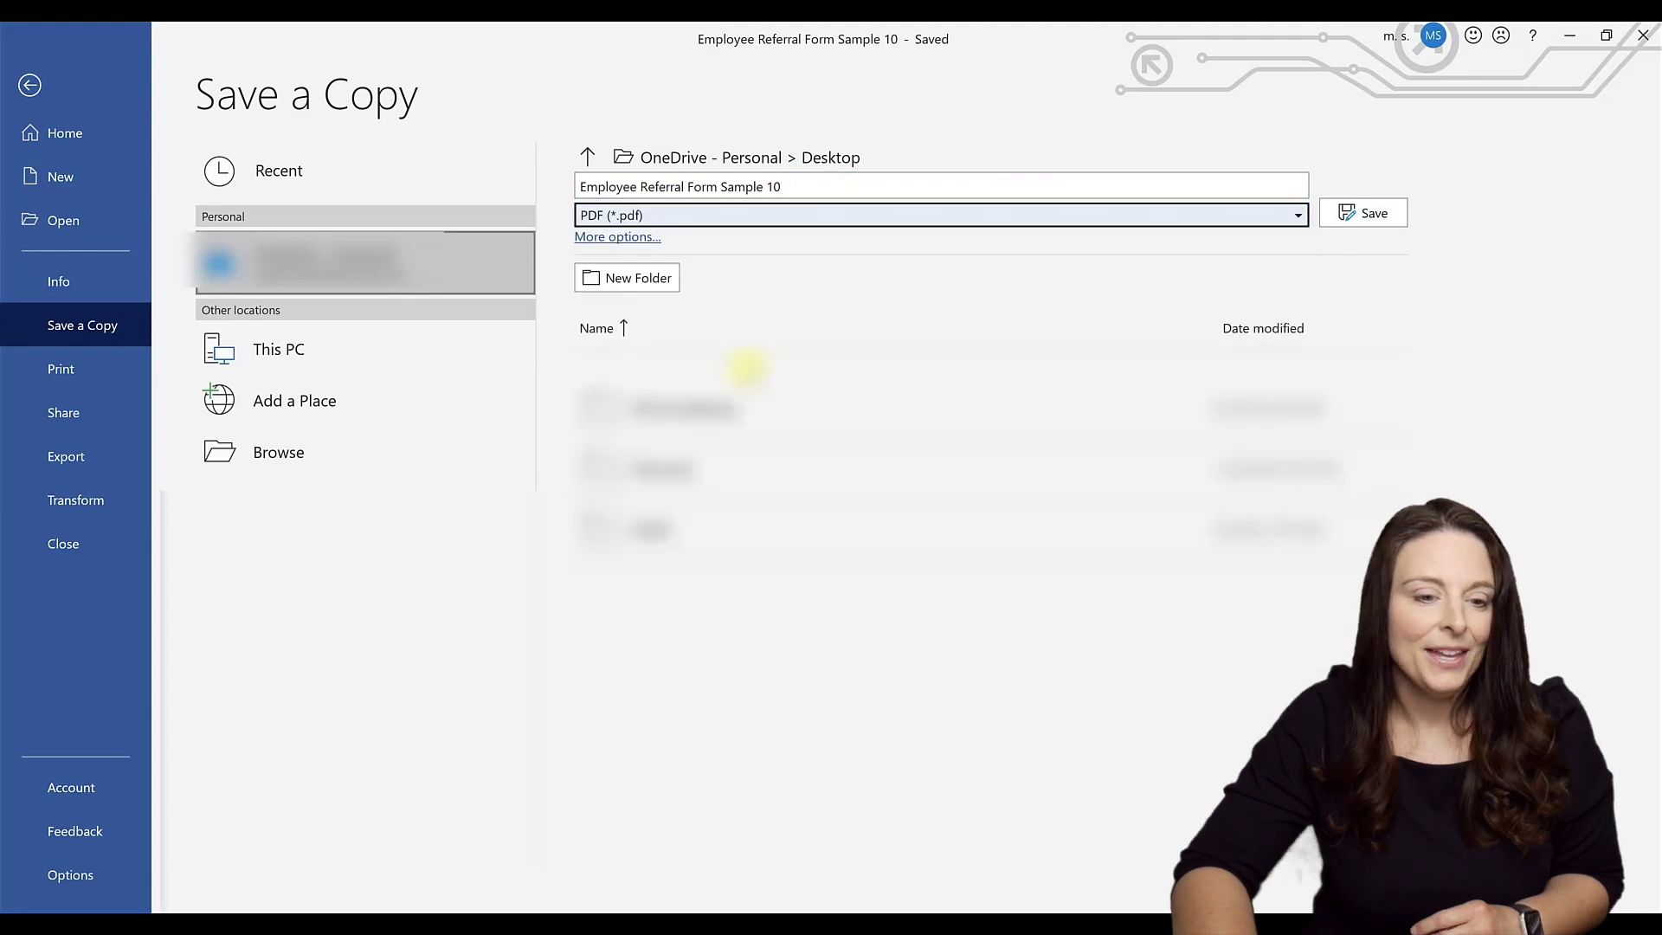
{"action": "left_click", "coordinate": [1383, 222]}
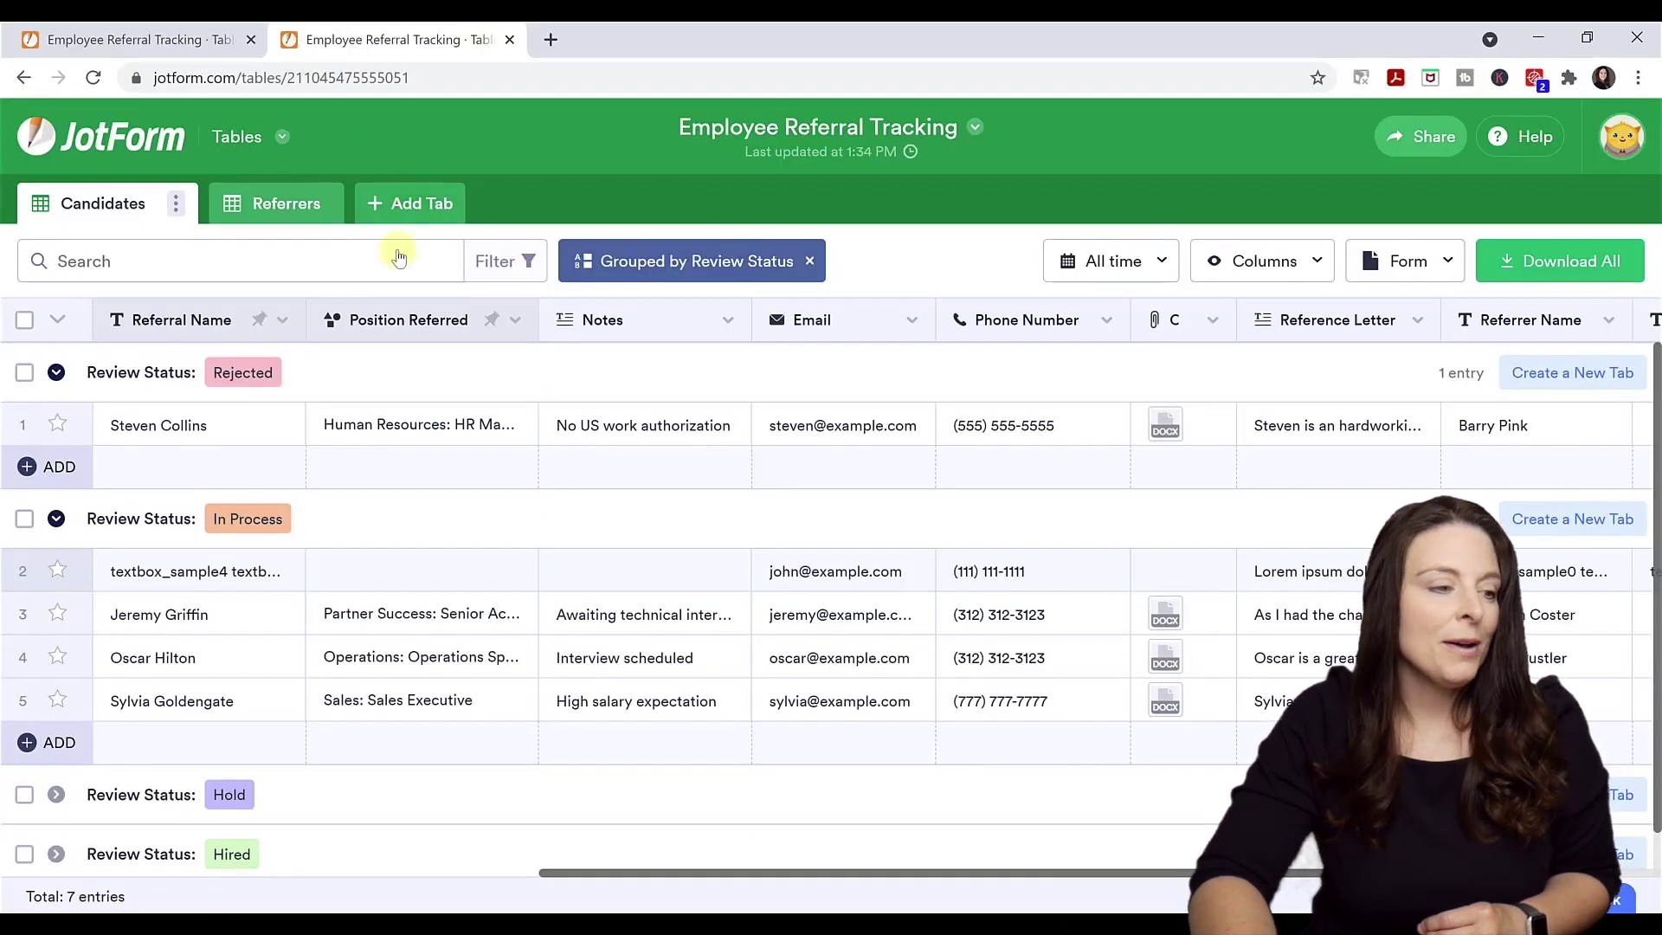
Import the Employee Referral Form Sample 10 PDF as a new JotForm Smart PDF Form
{"action": "left_click", "coordinate": [125, 152]}
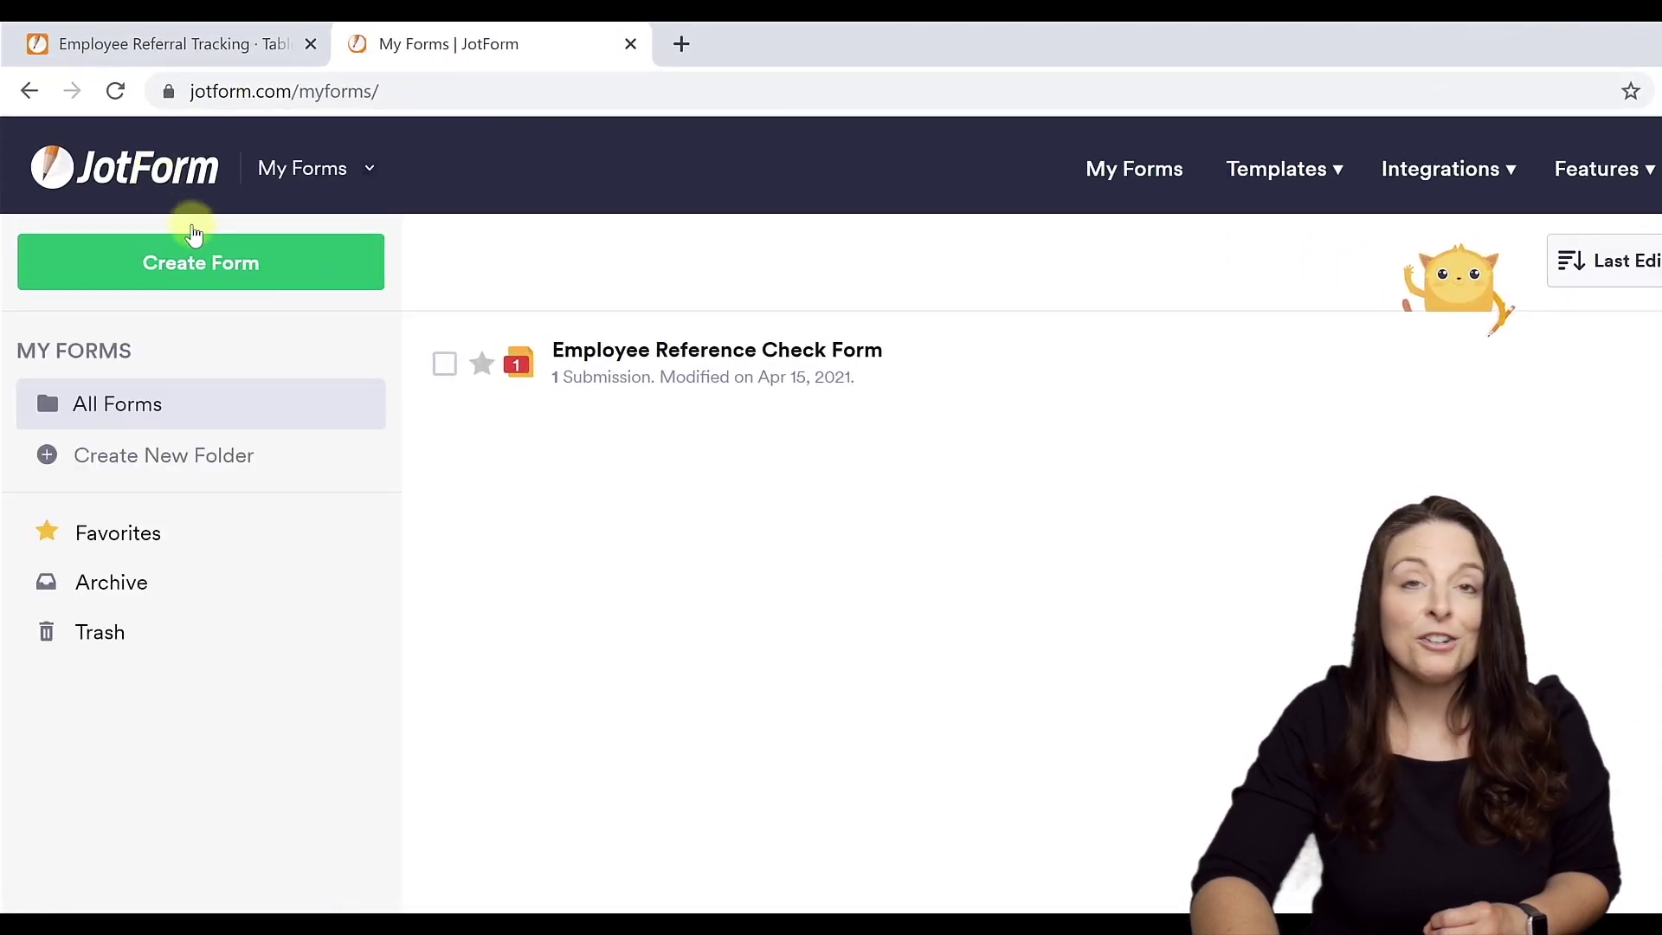
{"action": "left_click", "coordinate": [268, 263]}
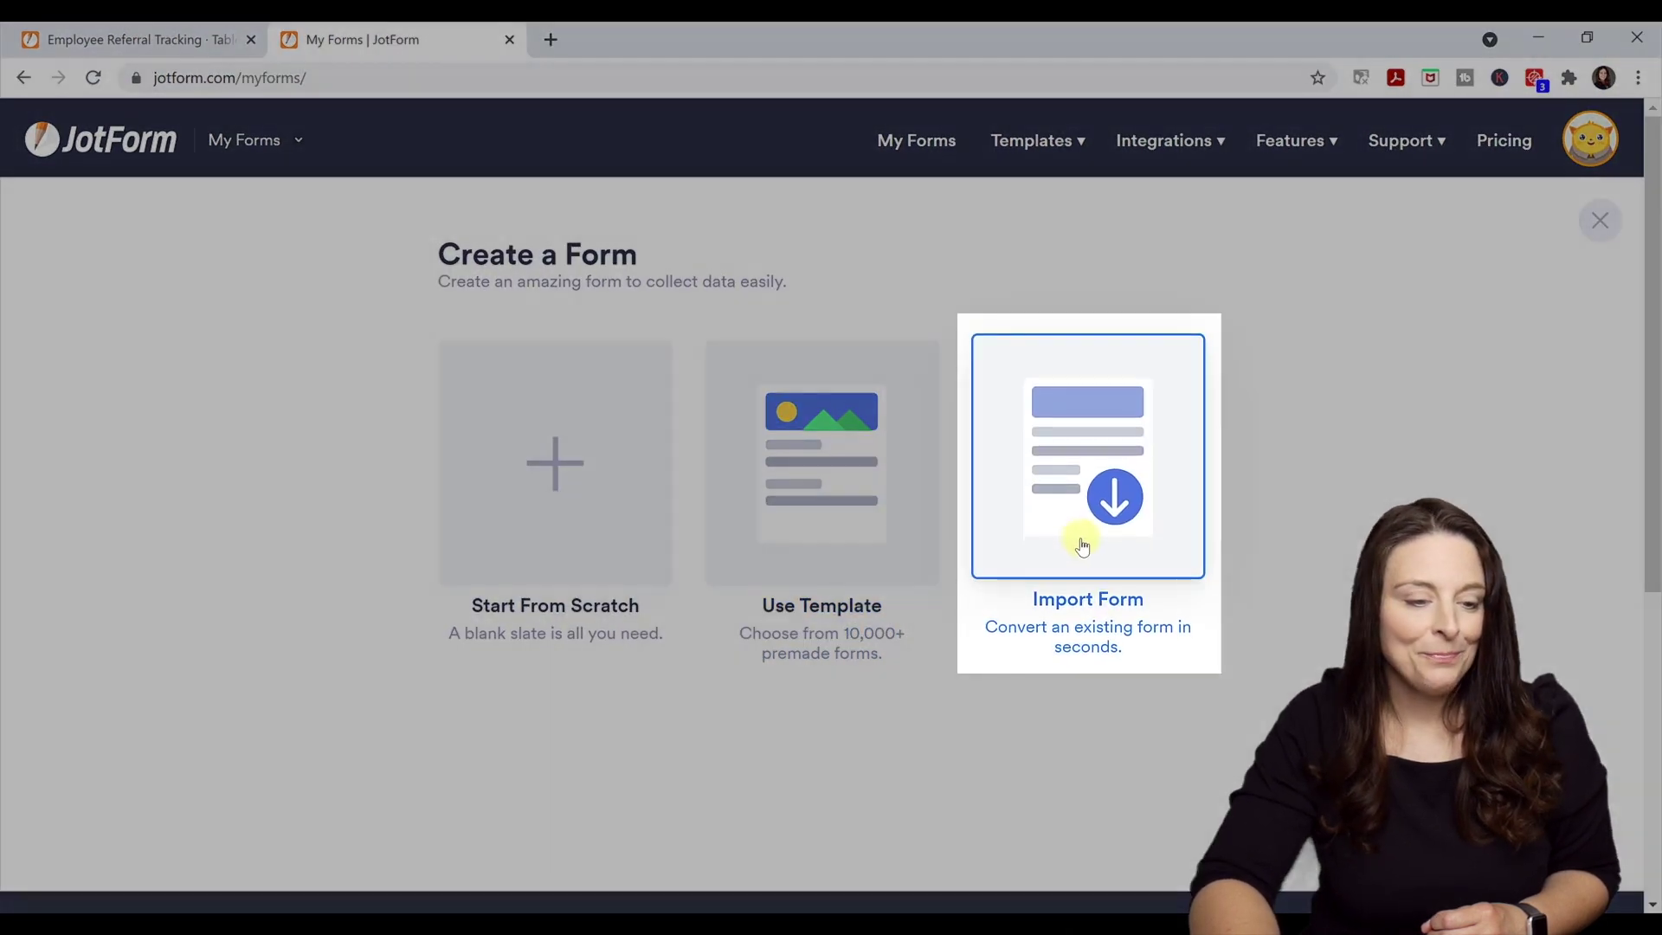
{"action": "left_click", "coordinate": [1082, 545]}
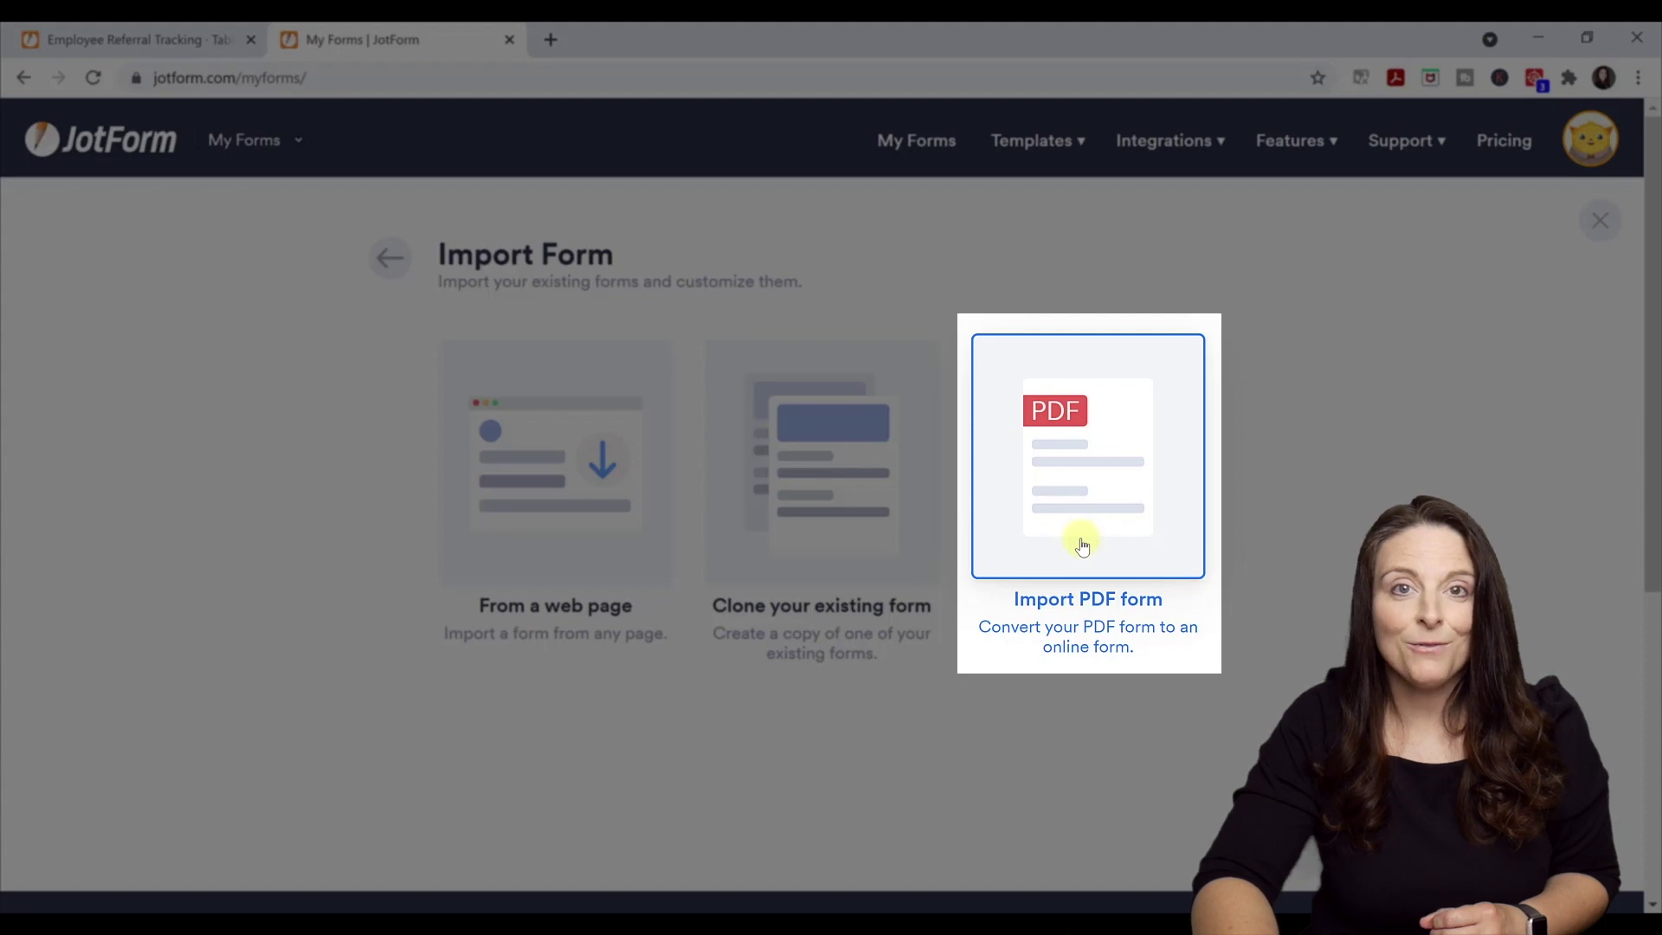
{"action": "left_click", "coordinate": [1082, 545]}
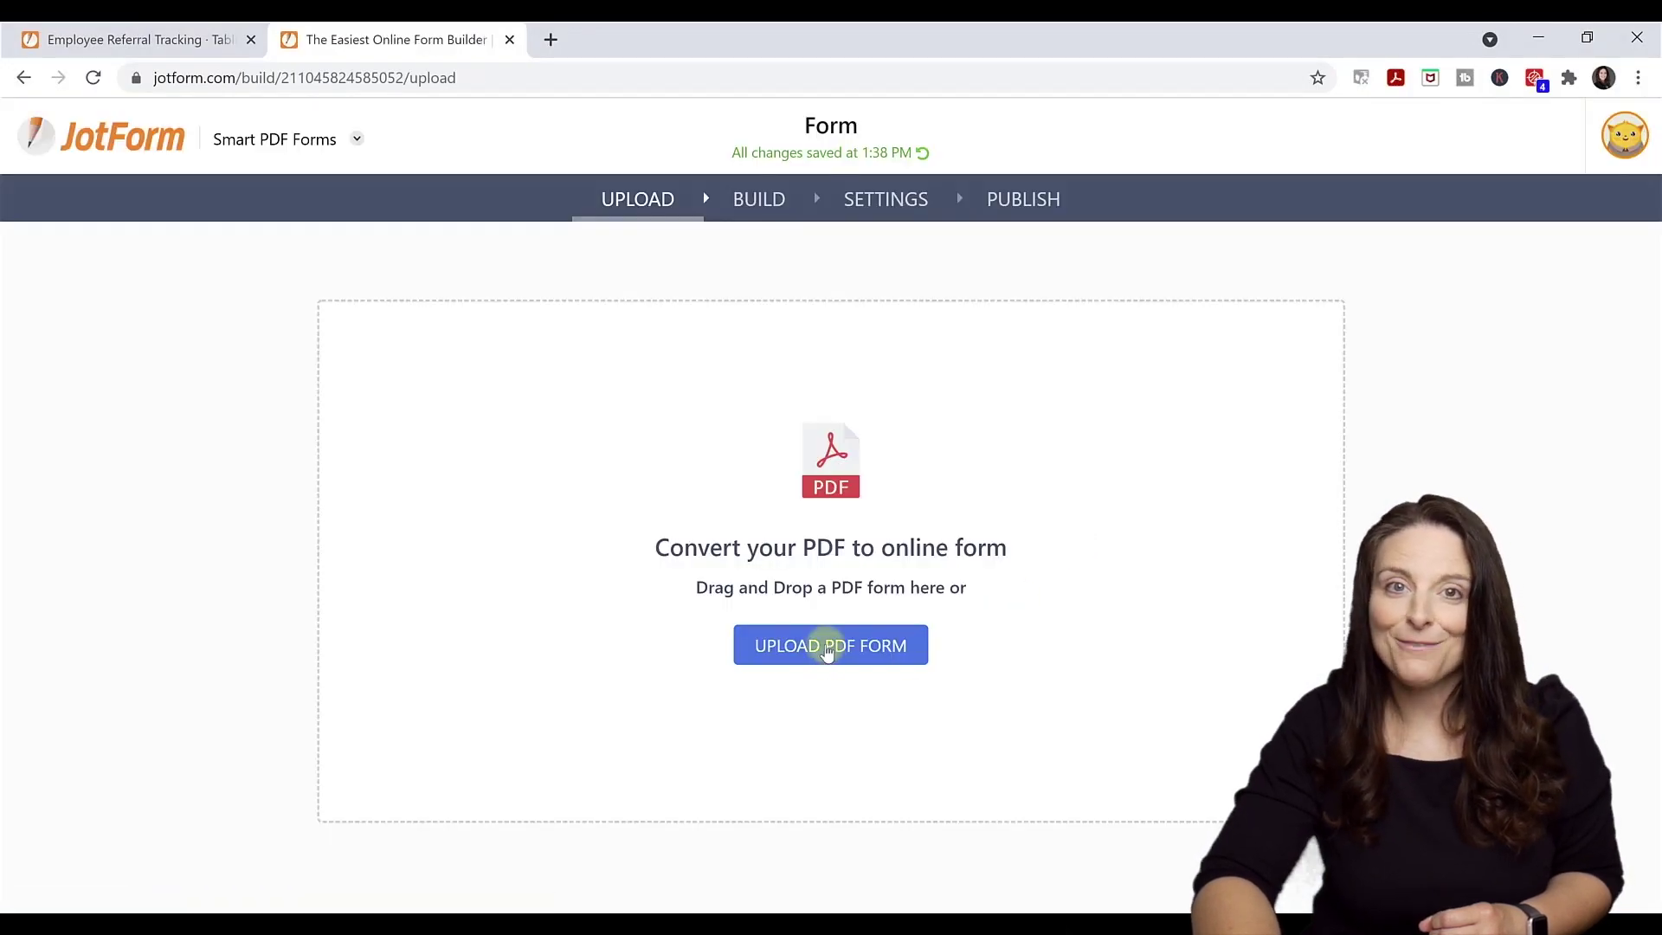
{"action": "left_click", "coordinate": [827, 649]}
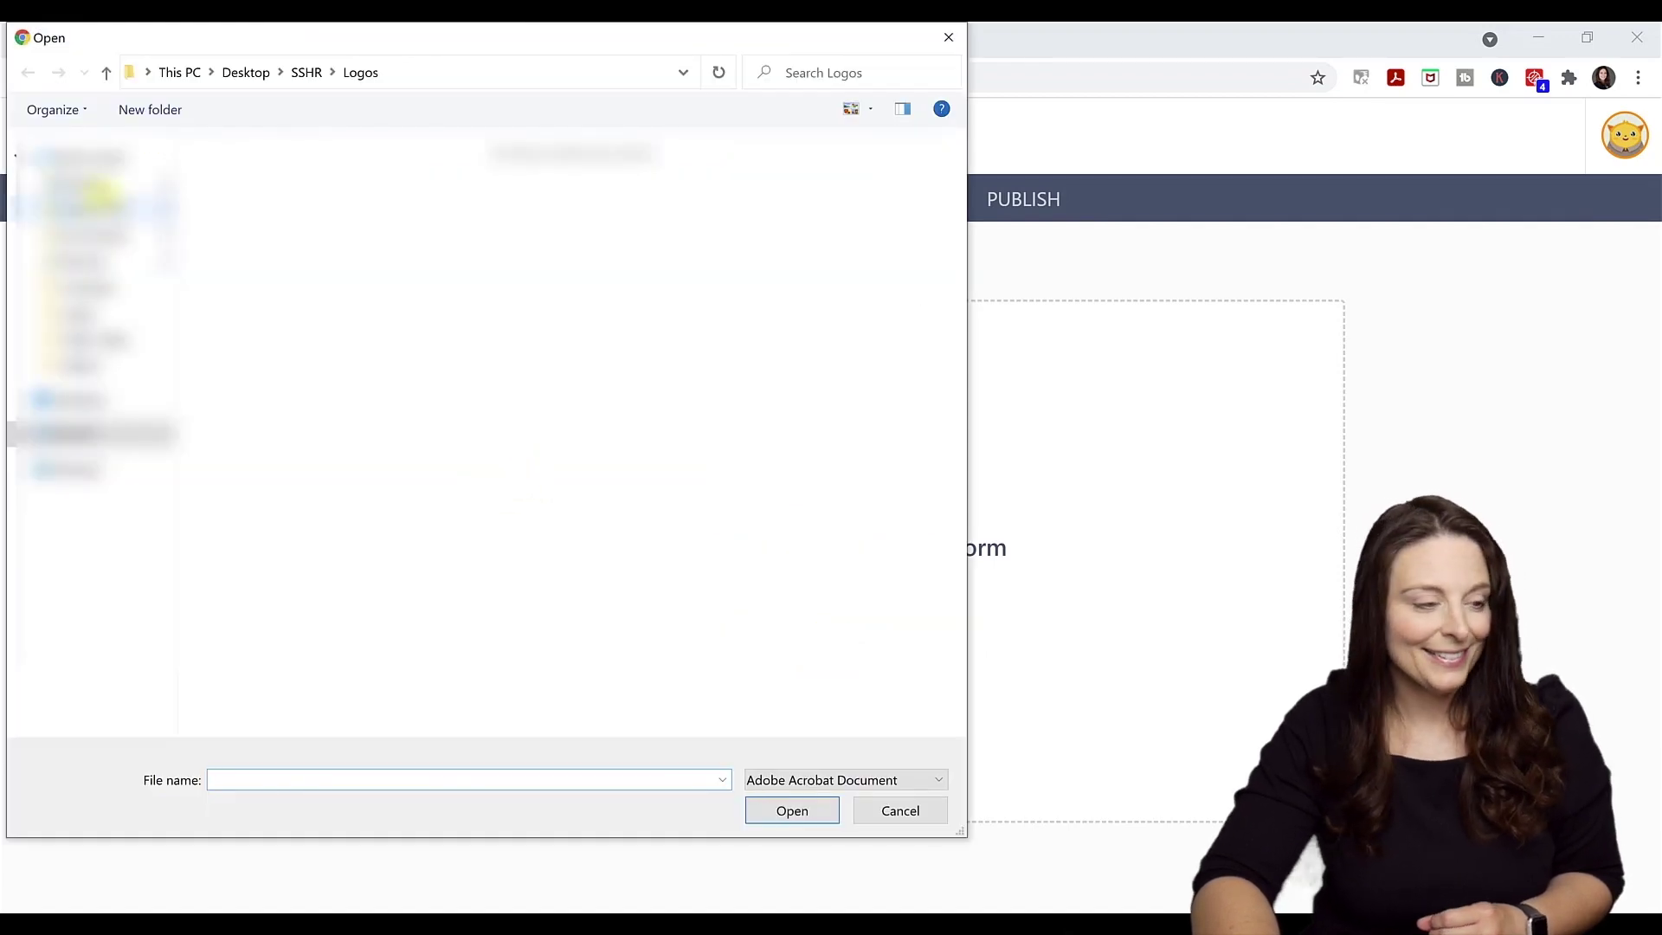
{"action": "left_click", "coordinate": [792, 810]}
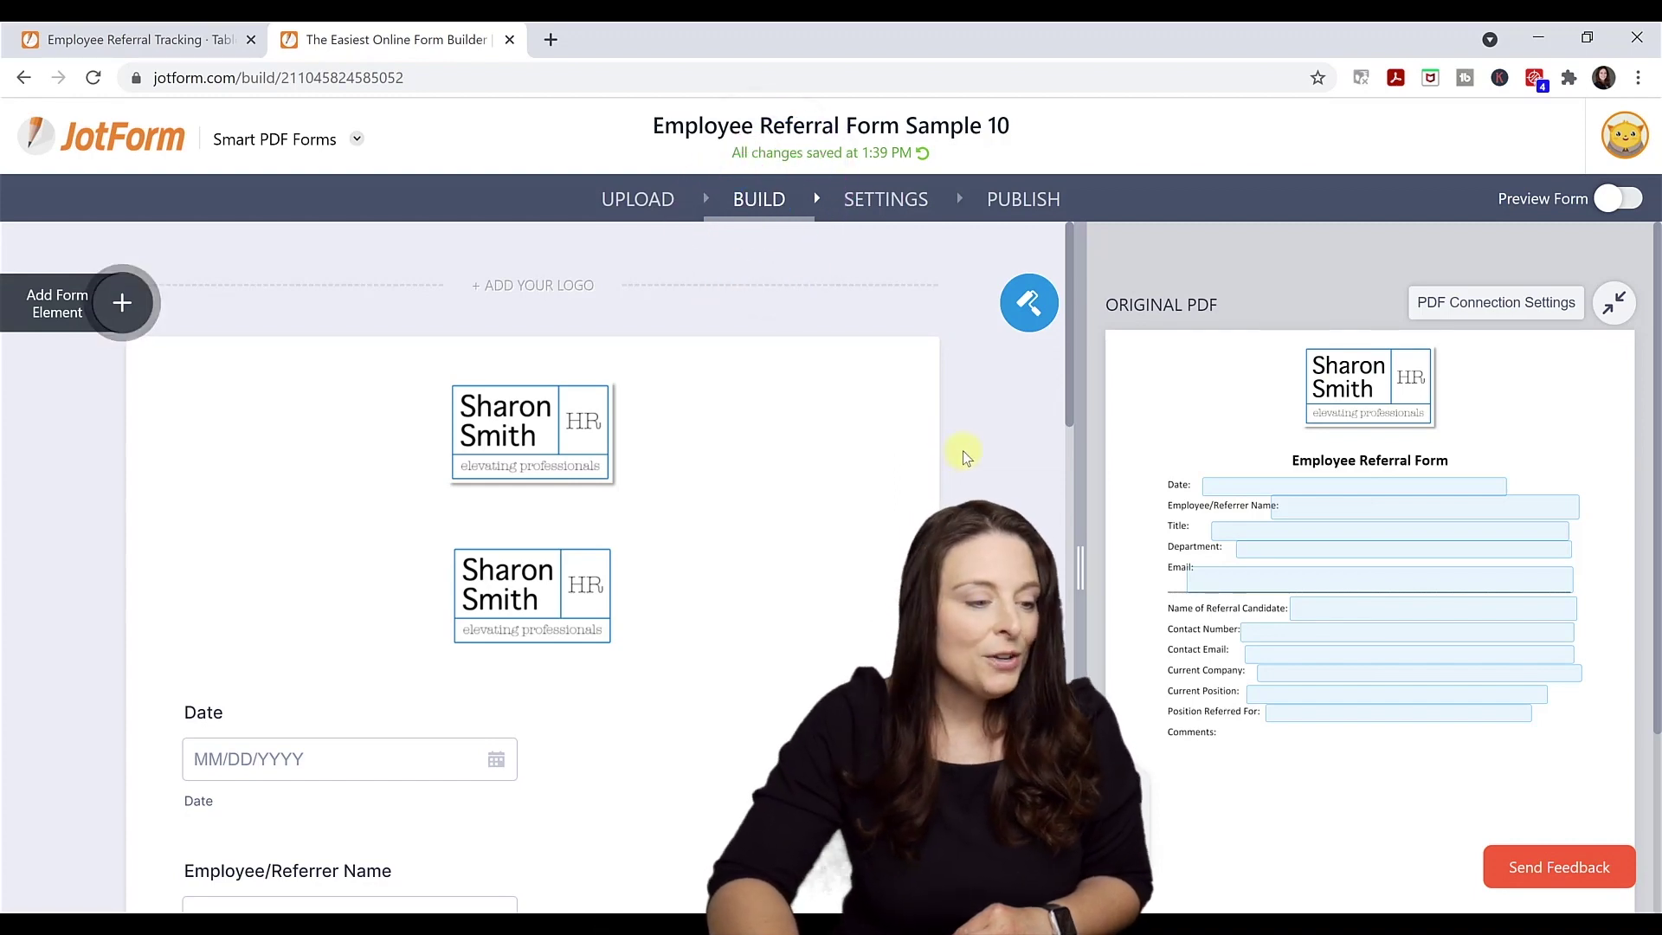
Delete both duplicate logo images from the form
{"action": "left_click", "coordinate": [585, 597]}
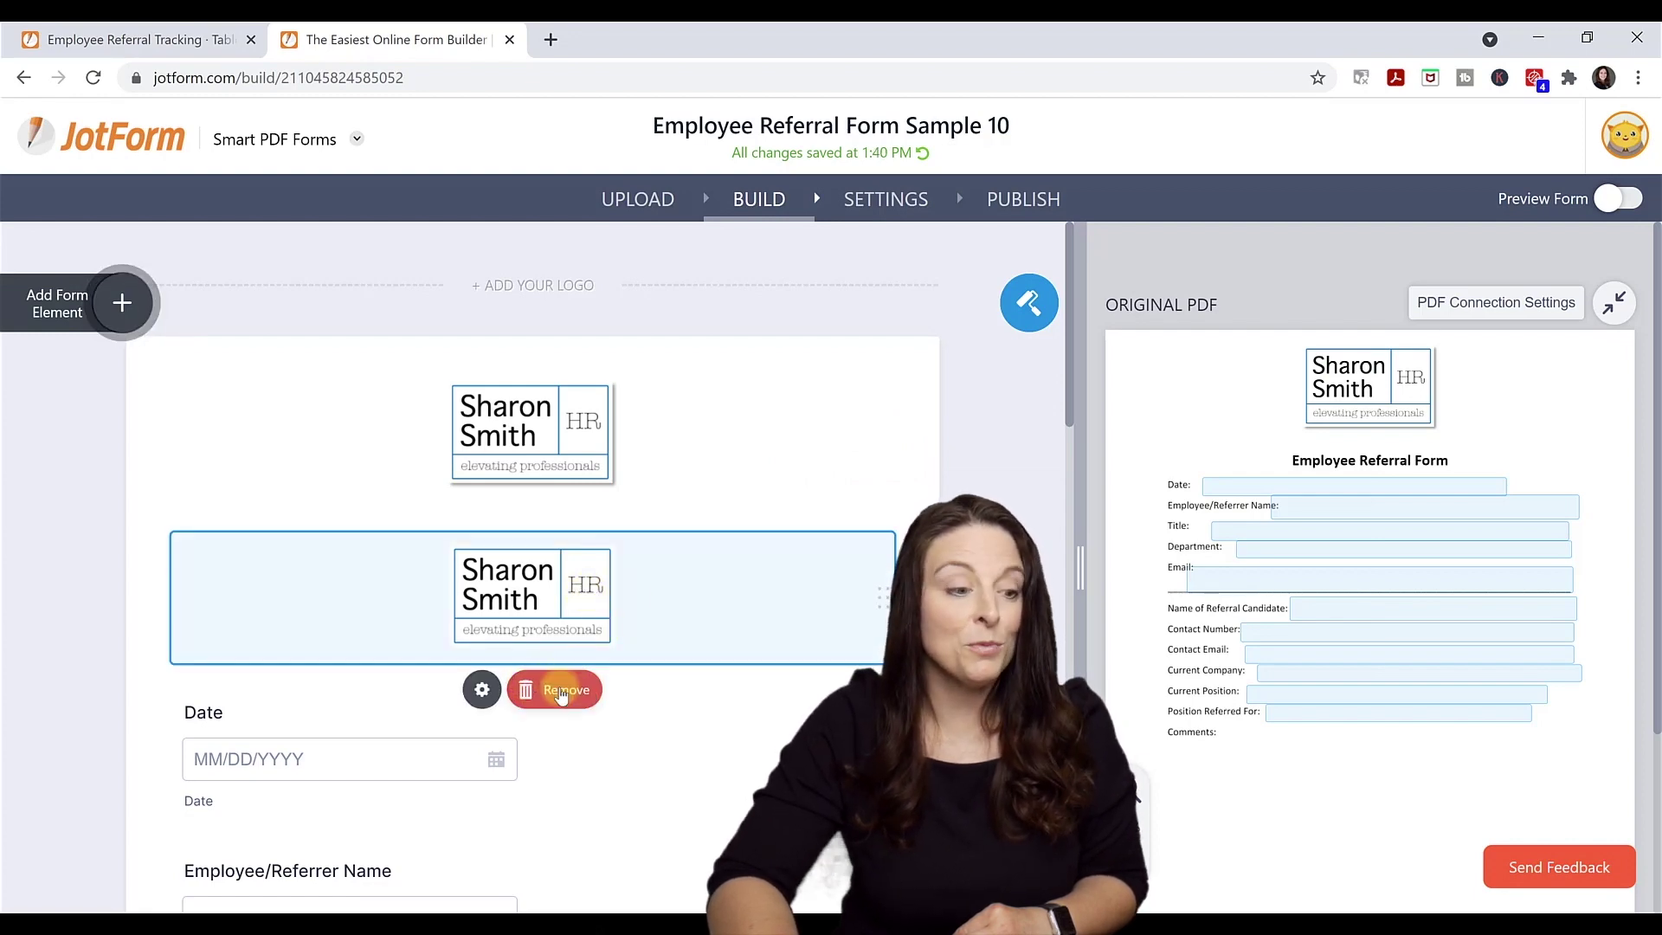
{"action": "left_click", "coordinate": [561, 690]}
{"action": "left_click", "coordinate": [567, 493]}
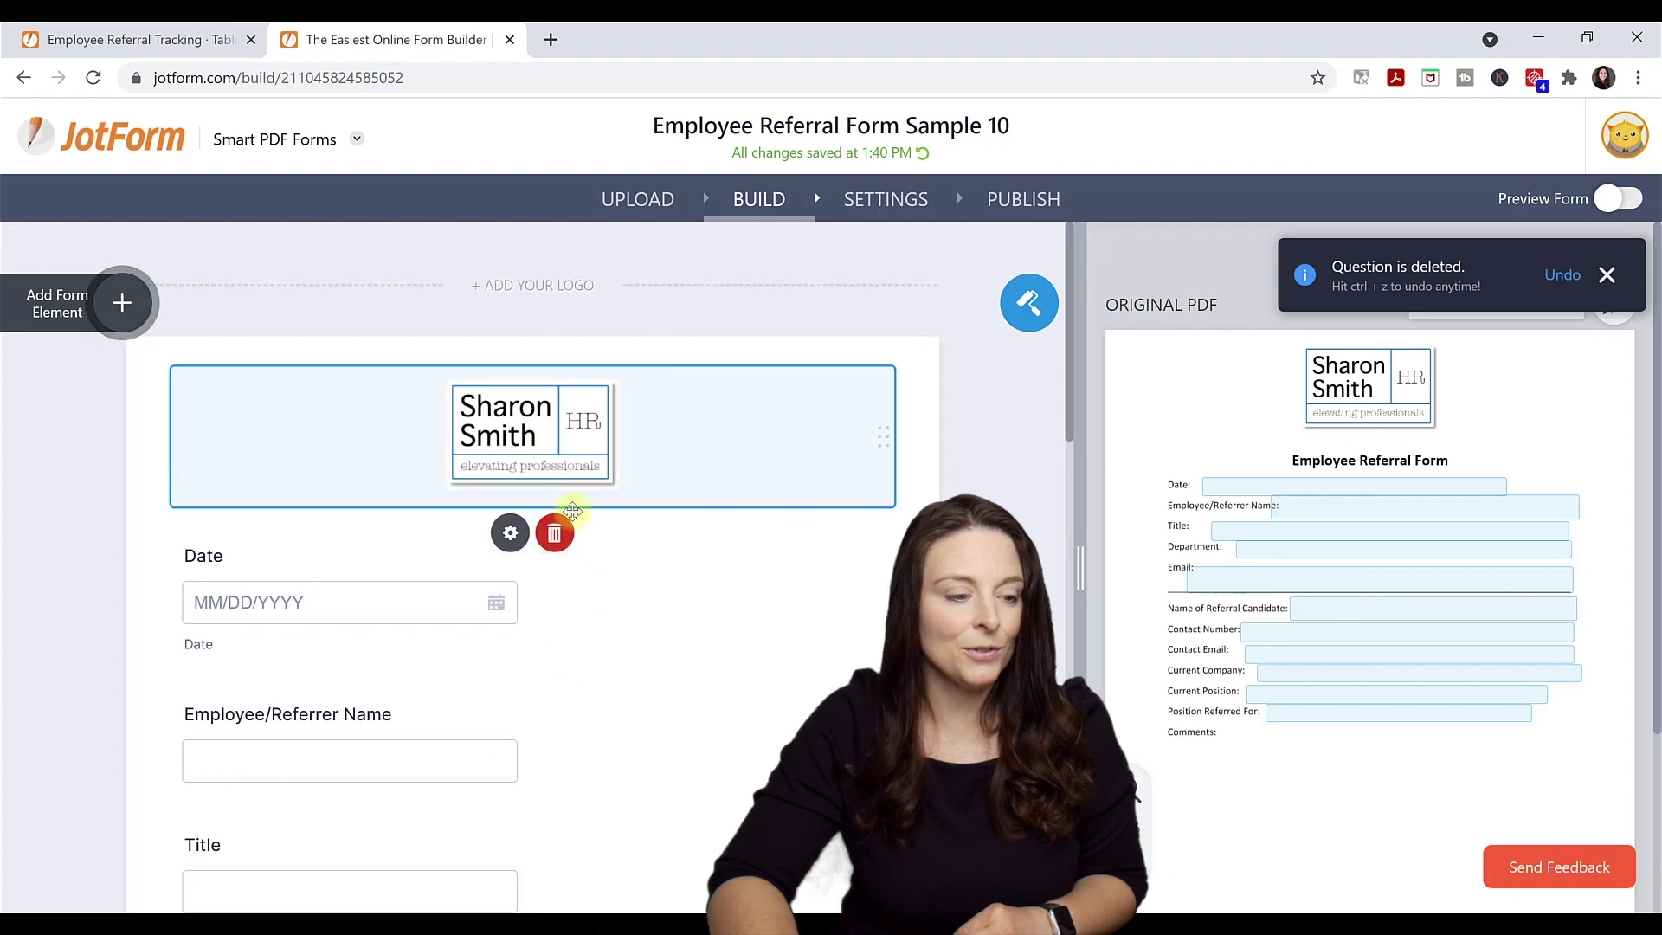
{"action": "left_click", "coordinate": [561, 538]}
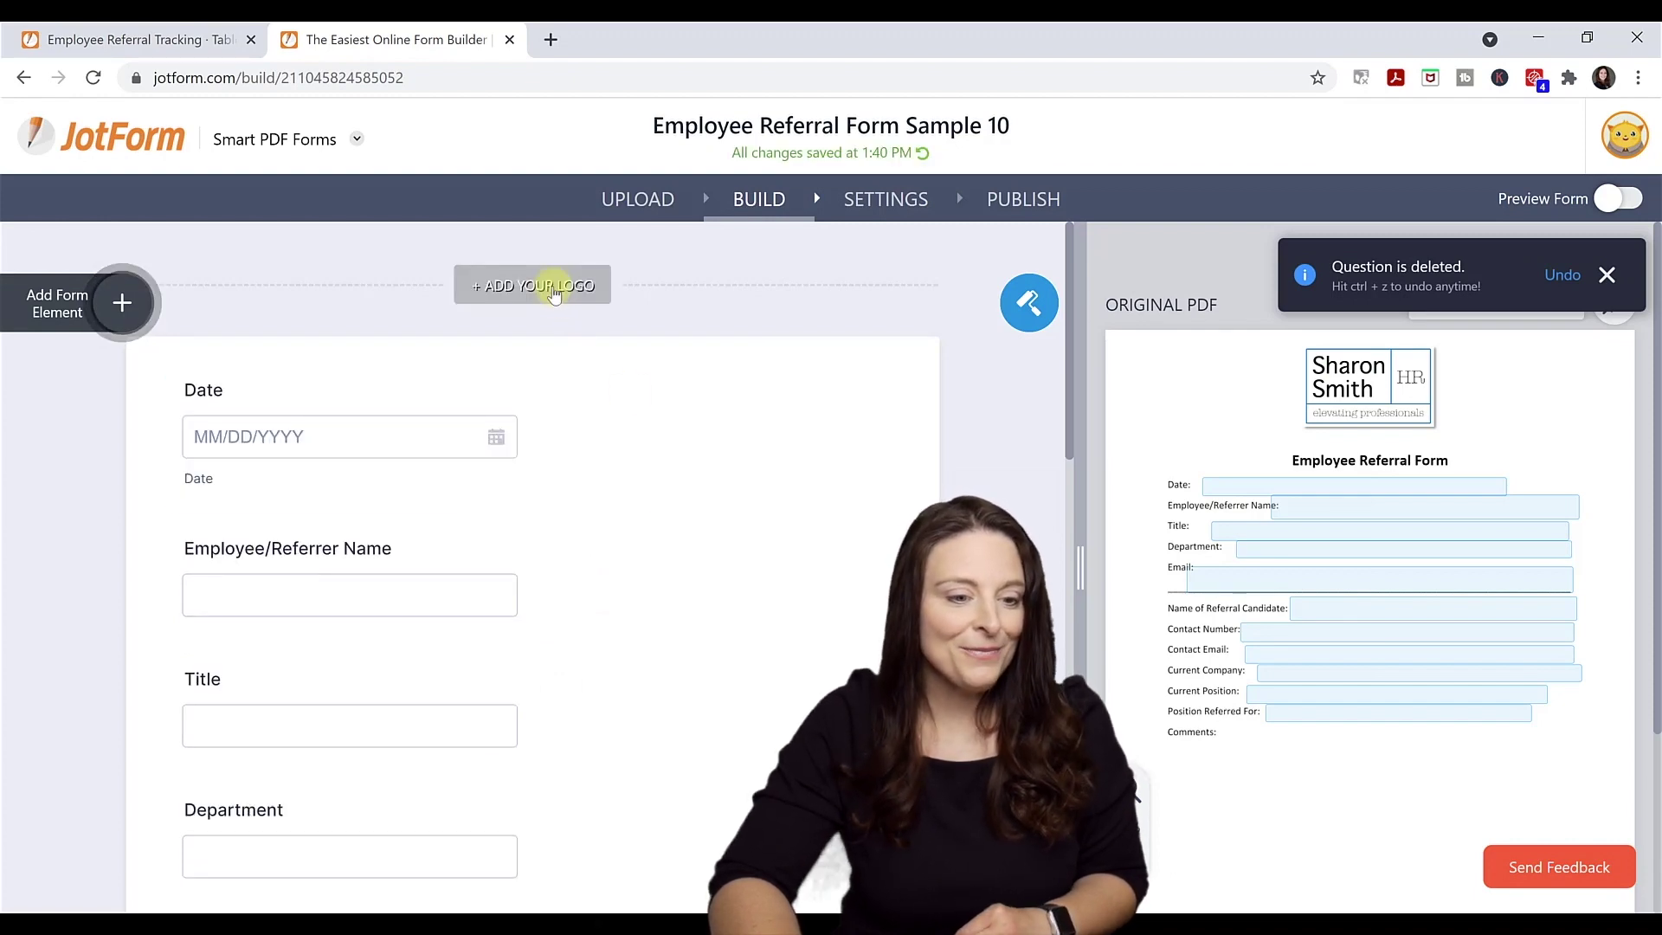
Upload the logo from the logos folder as a centre-aligned header logo
{"action": "left_click", "coordinate": [554, 292]}
{"action": "left_click", "coordinate": [1439, 453]}
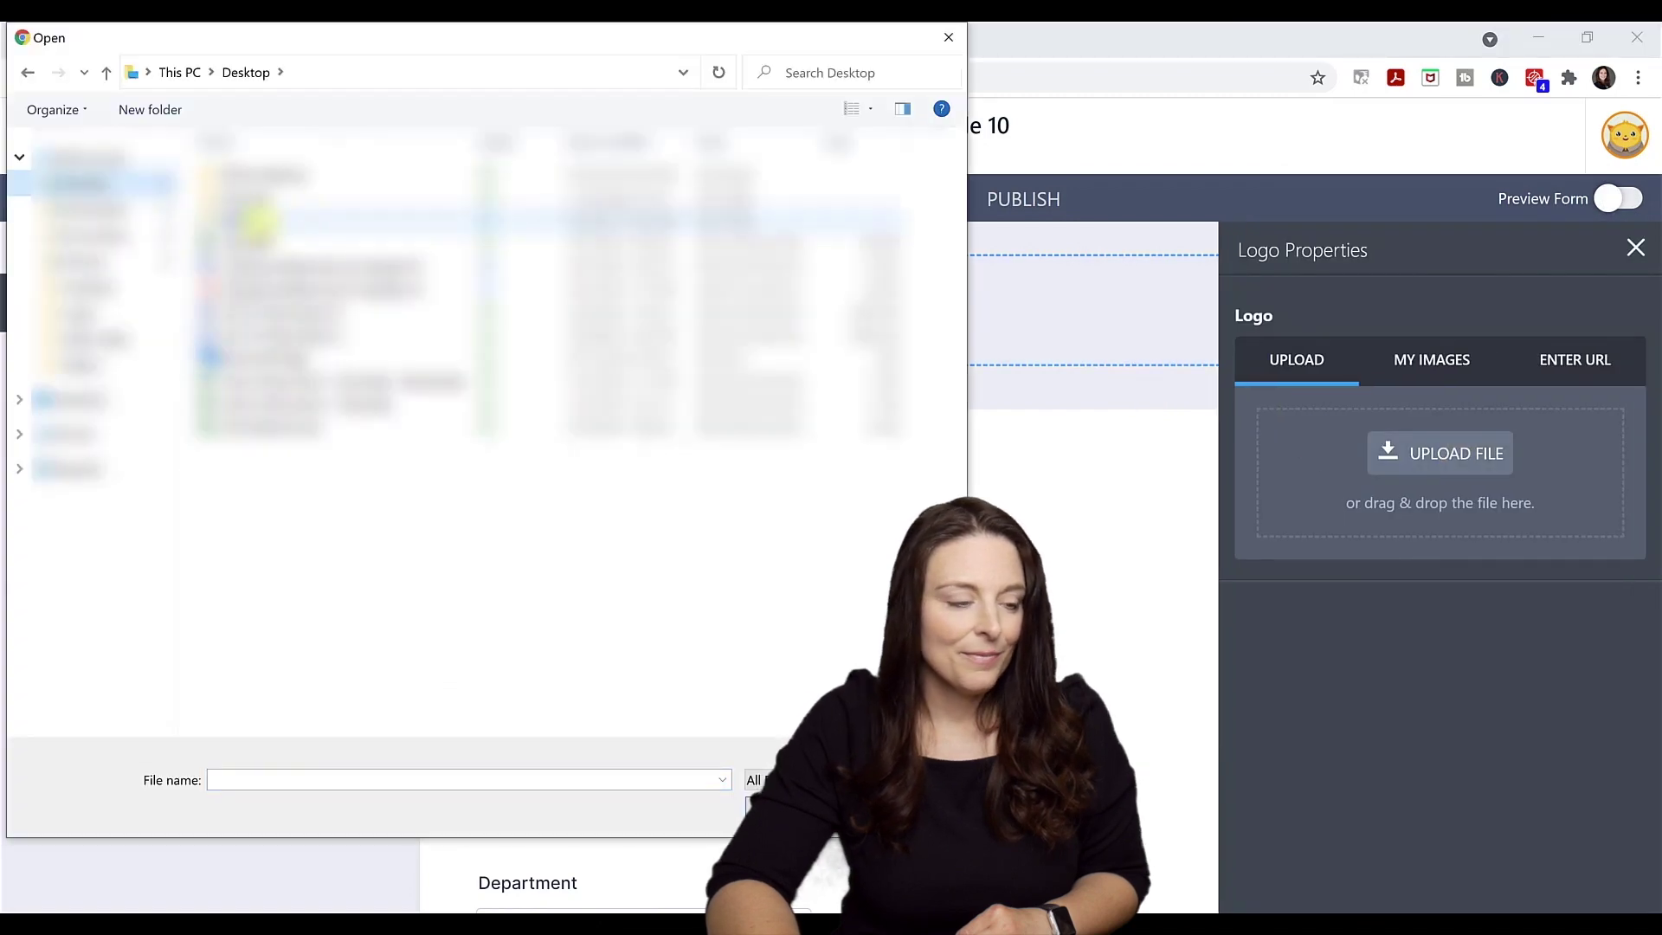
{"action": "double_click", "coordinate": [257, 223]}
{"action": "double_click", "coordinate": [364, 403]}
{"action": "double_click", "coordinate": [662, 190]}
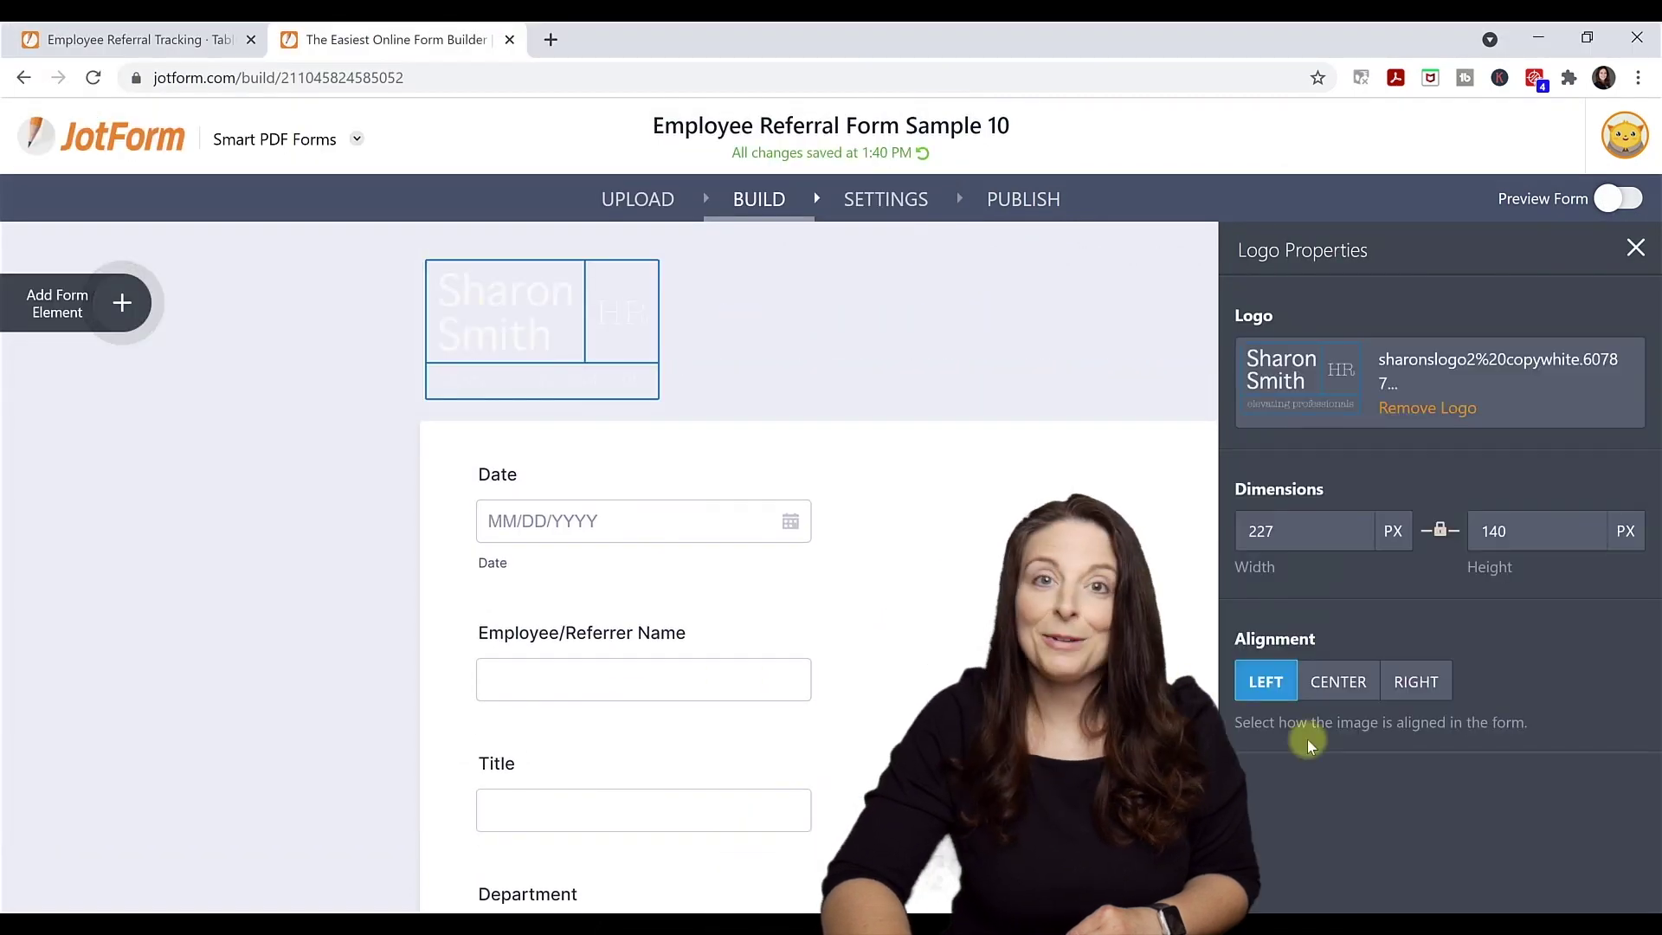
{"action": "left_click", "coordinate": [1338, 682]}
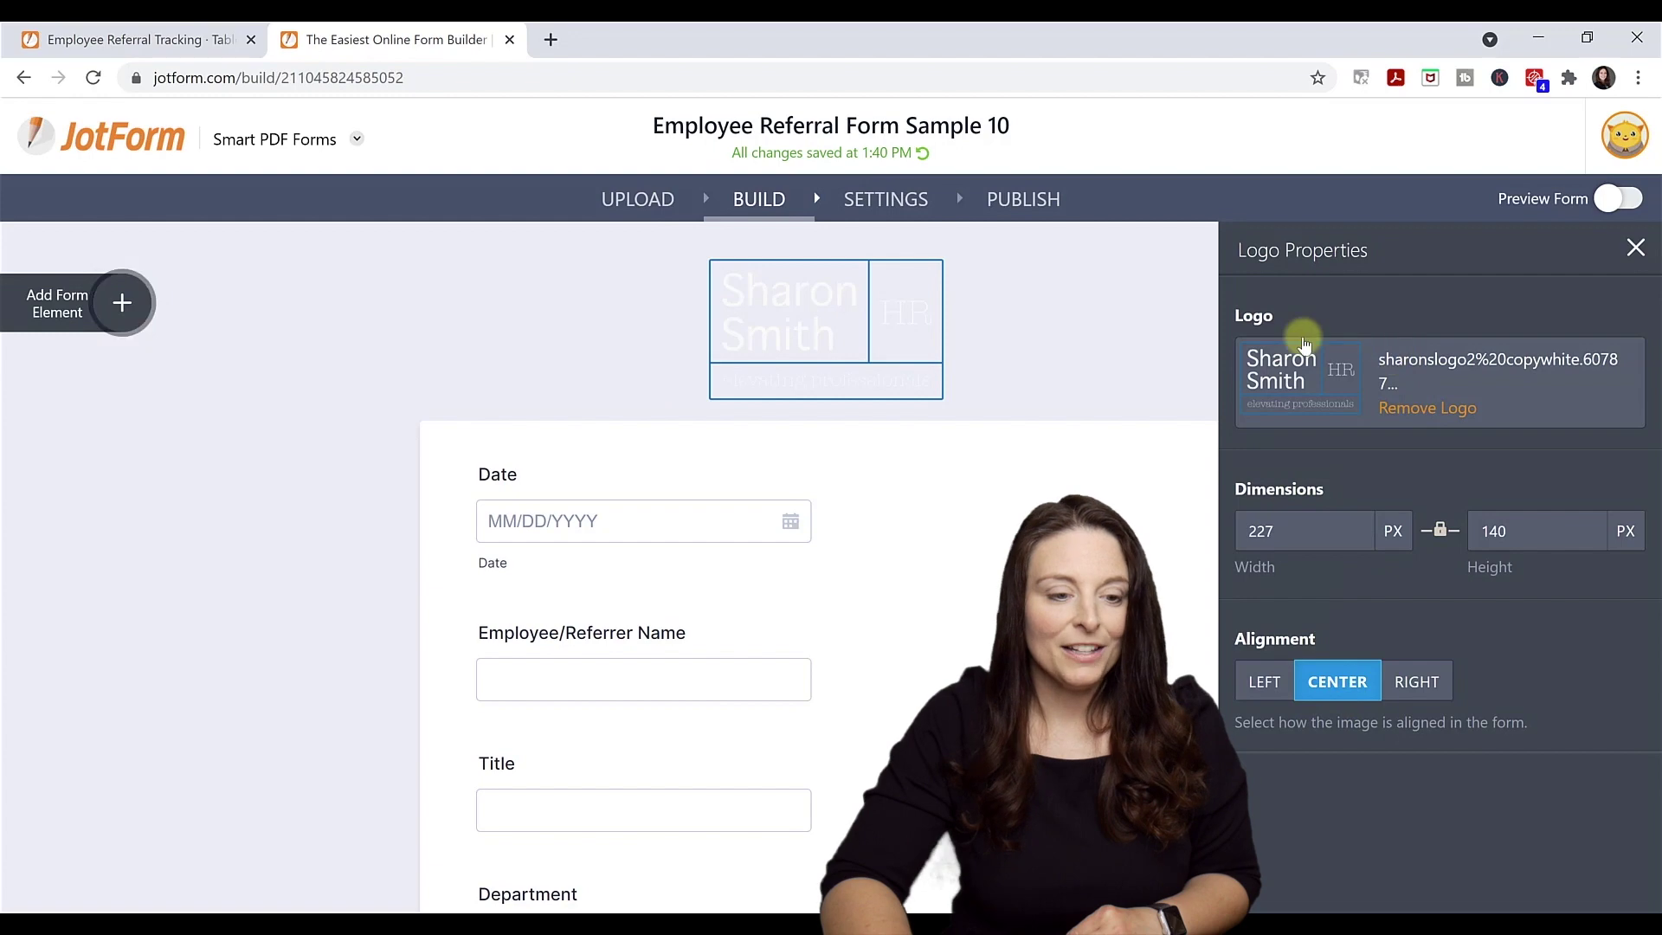
{"action": "left_click", "coordinate": [1152, 334]}
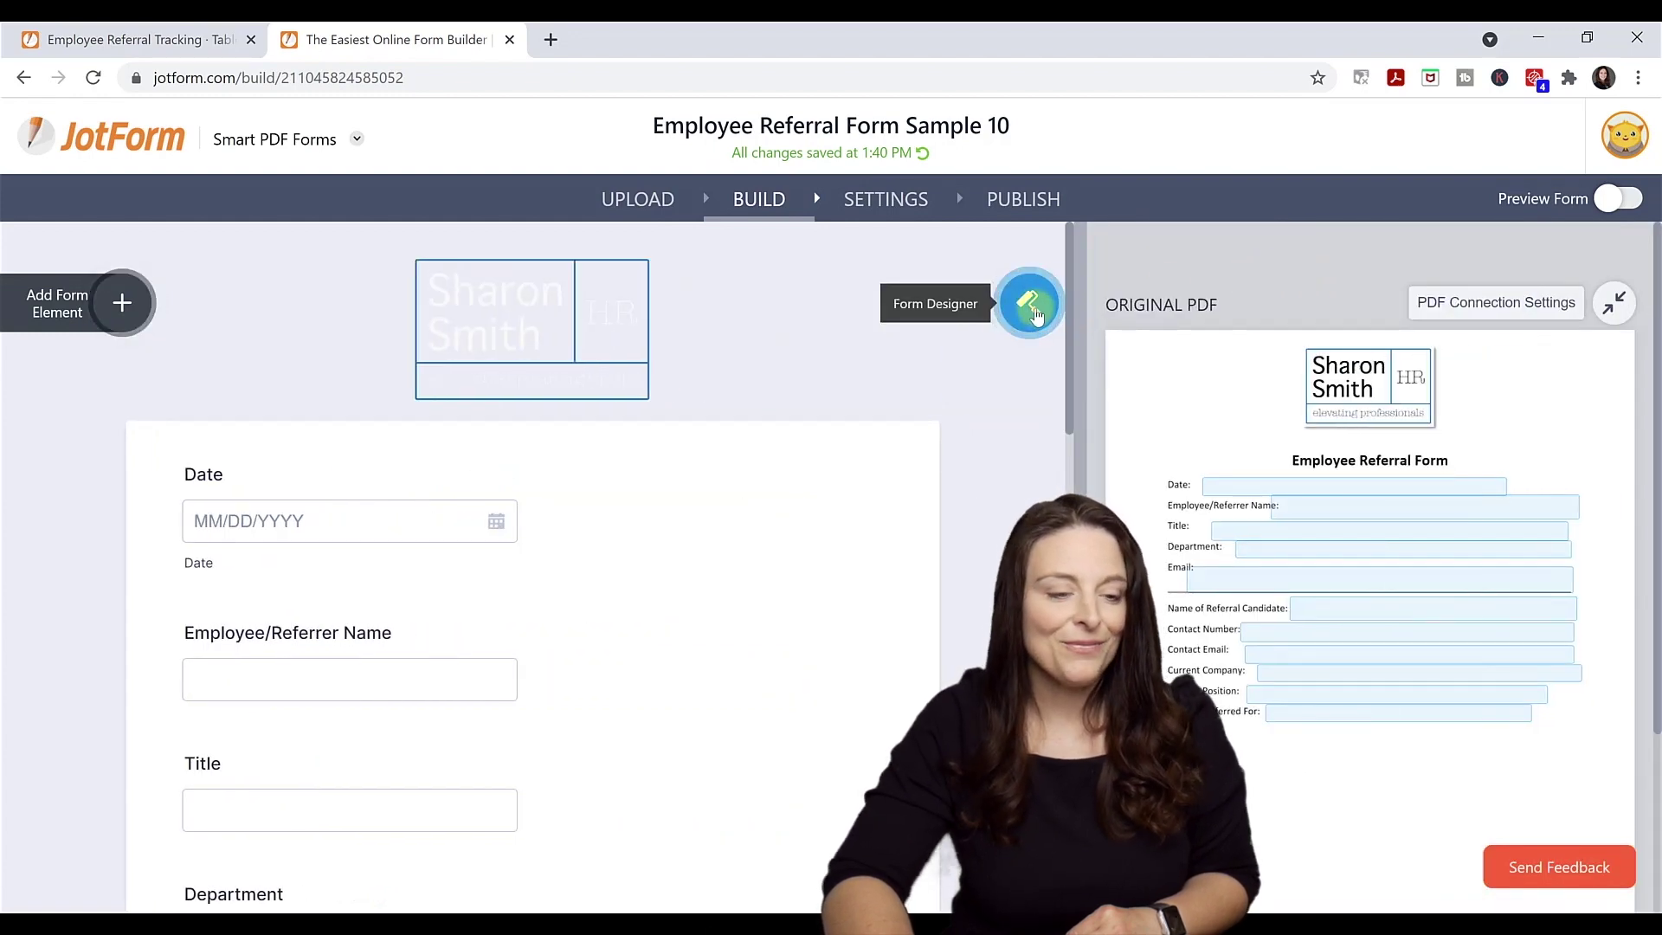
Apply the brown-and-beige colour scheme (page colour #5A4B44) in Form Designer
{"action": "left_click", "coordinate": [1032, 313]}
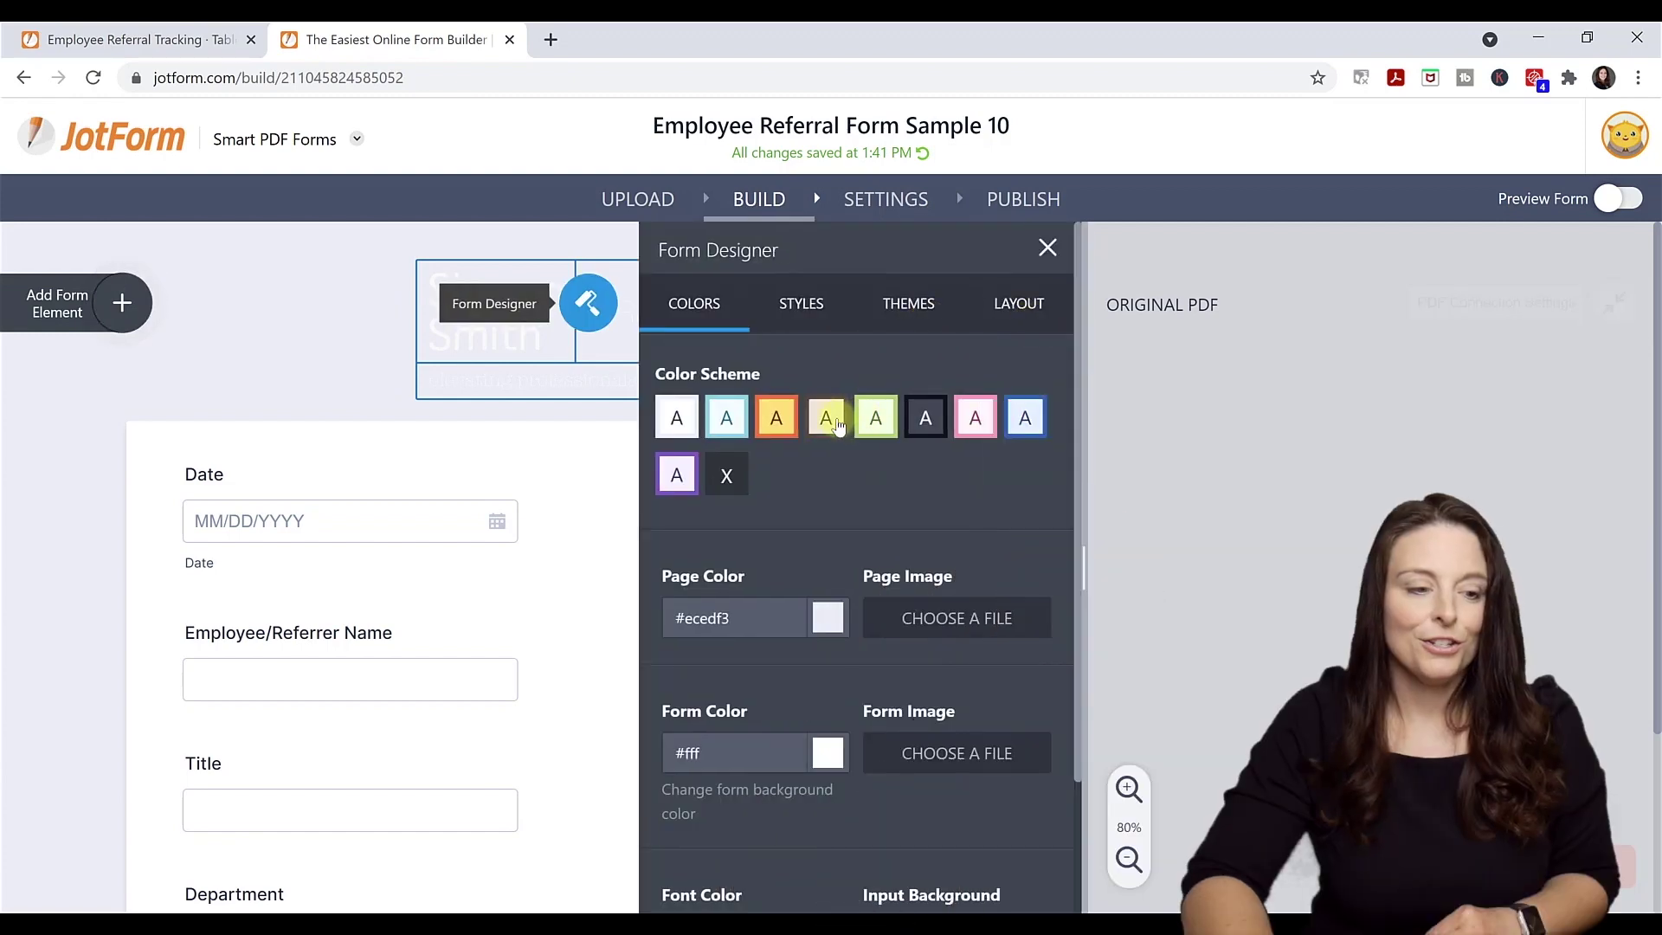
{"action": "left_click", "coordinate": [836, 421]}
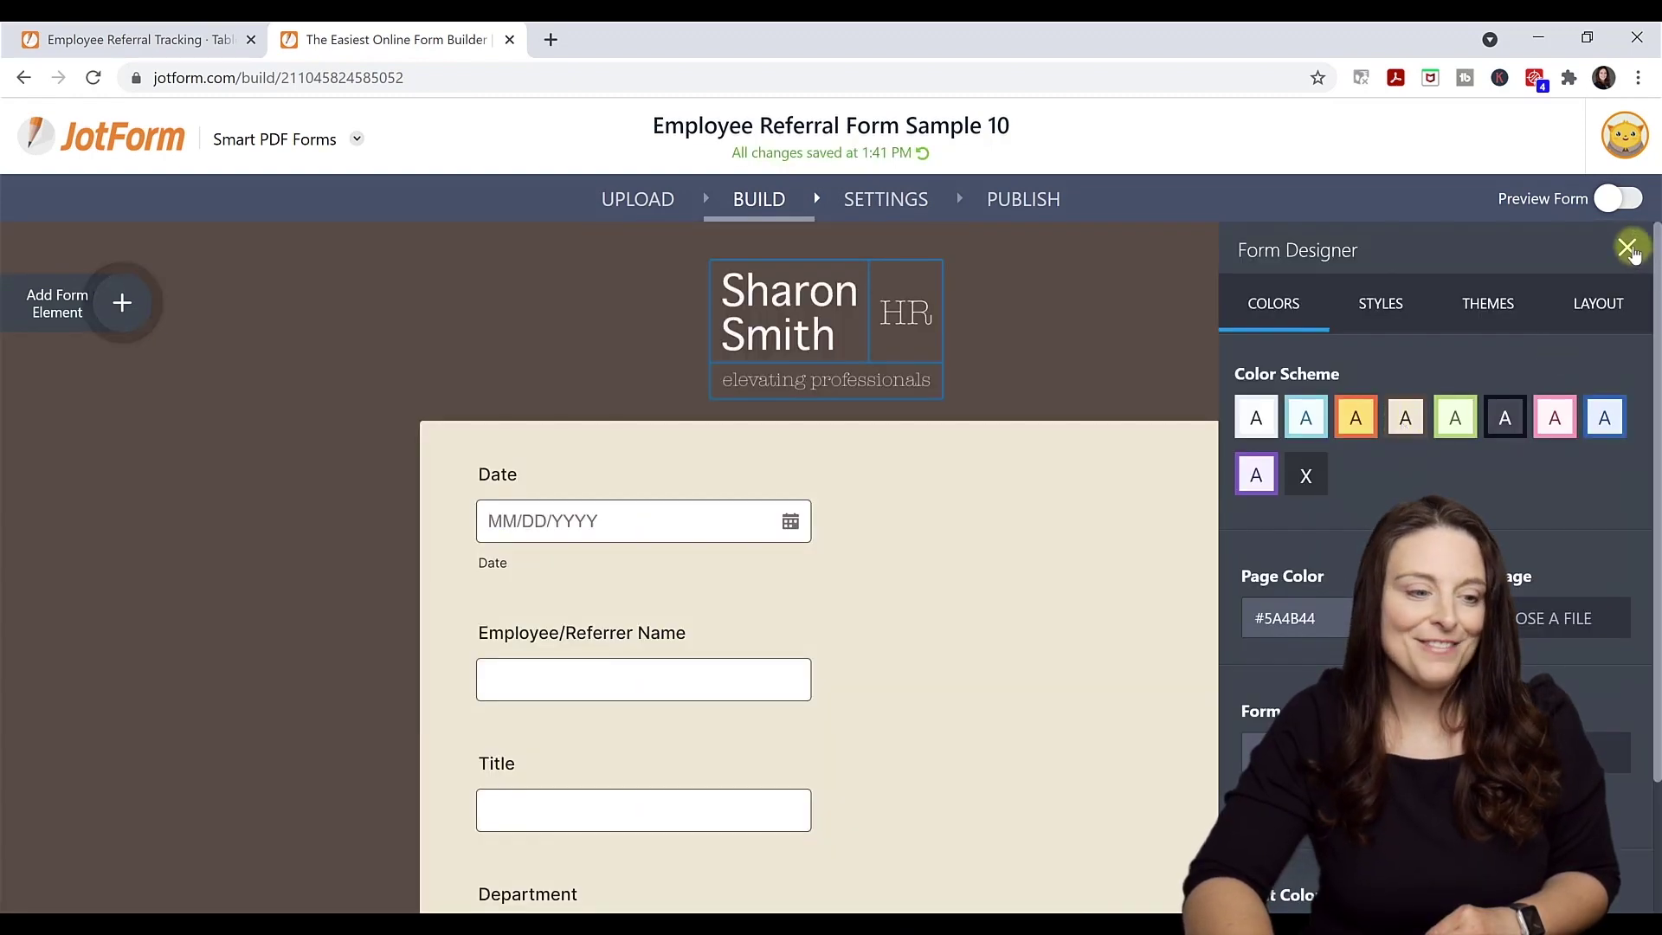
{"action": "left_click", "coordinate": [1627, 249]}
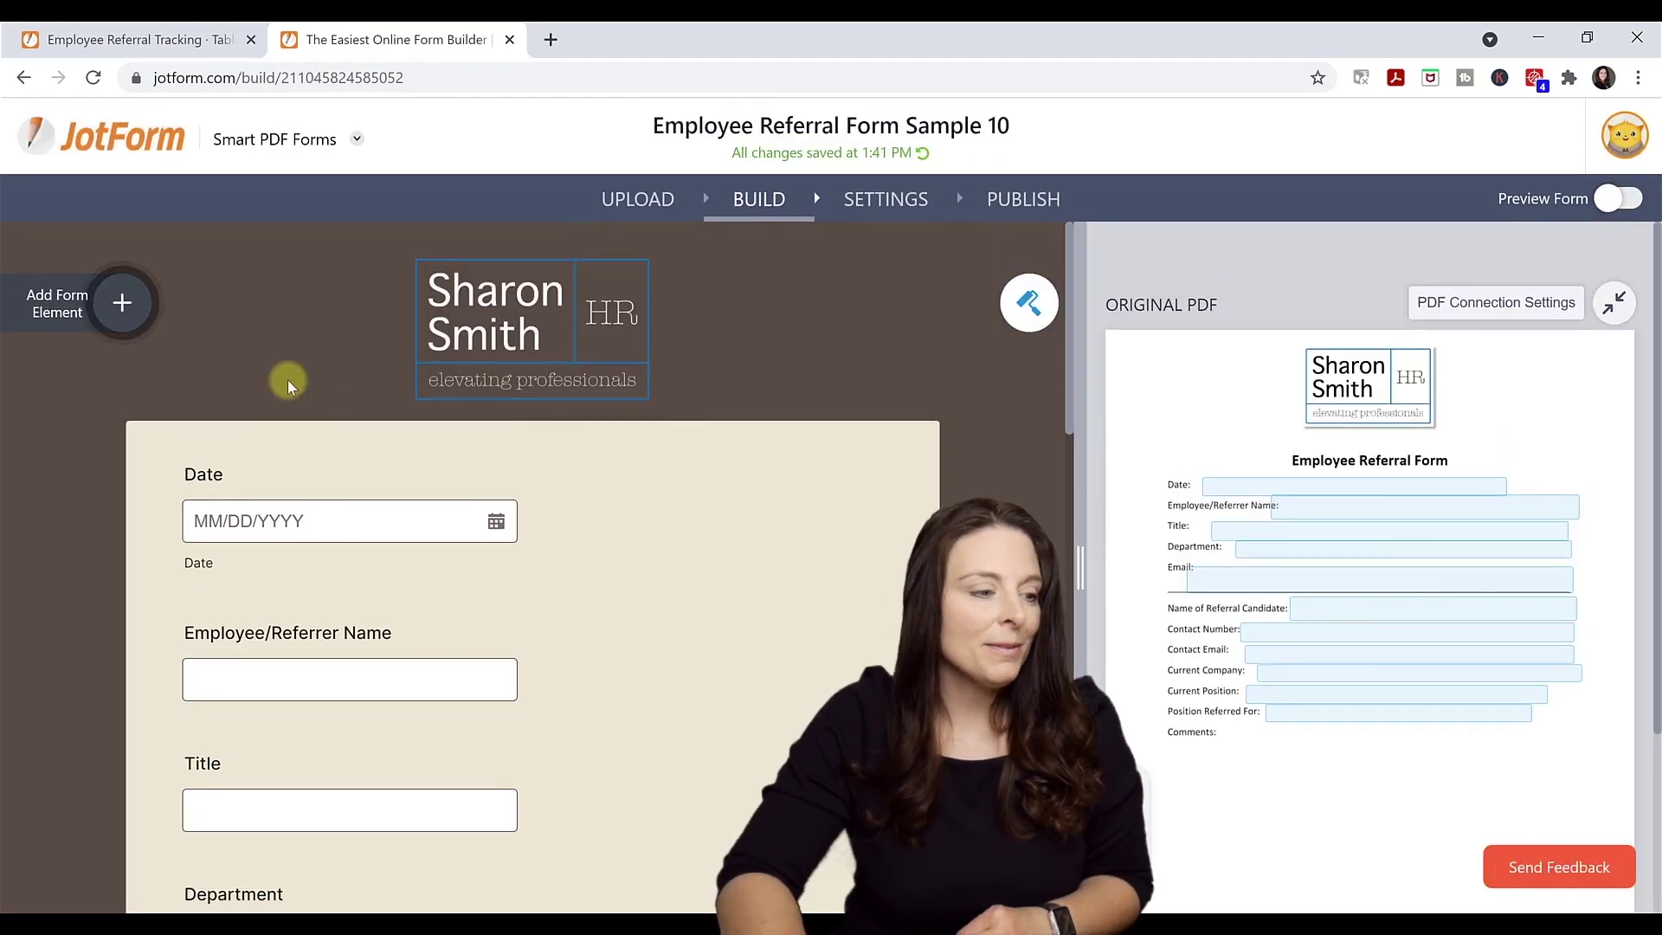
Add a divider below the Email field, then select the Department question to show its PDF box
{"action": "left_click", "coordinate": [122, 308]}
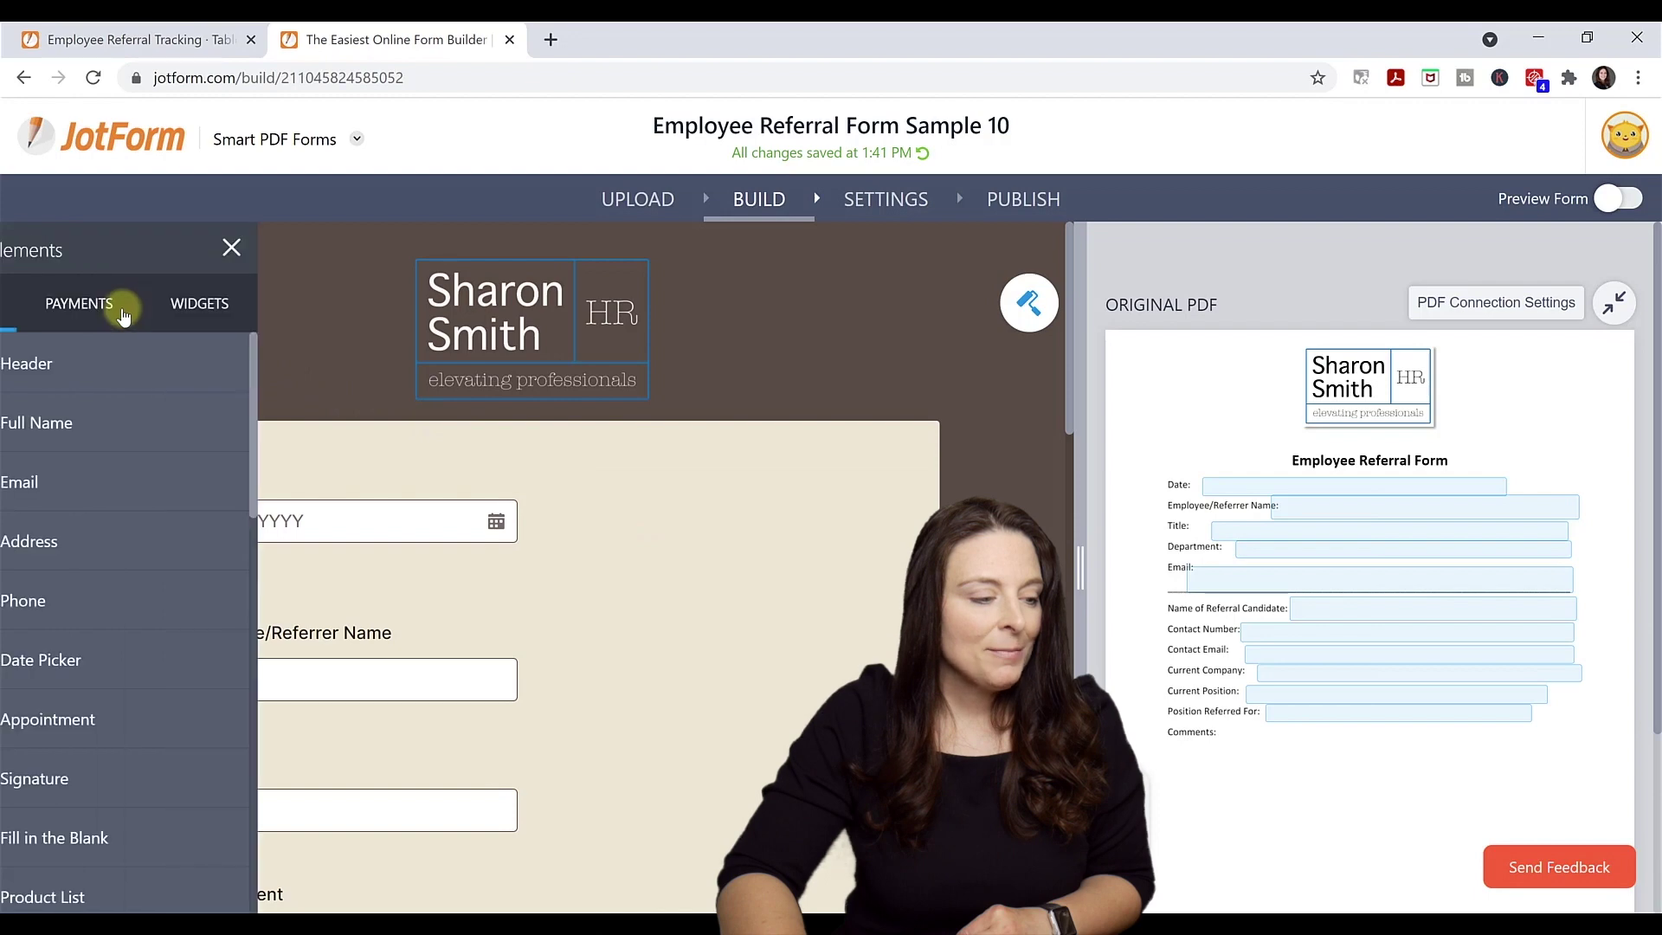
{"action": "scroll", "coordinate": [204, 578], "scroll_direction": "down", "scroll_amount": 15}
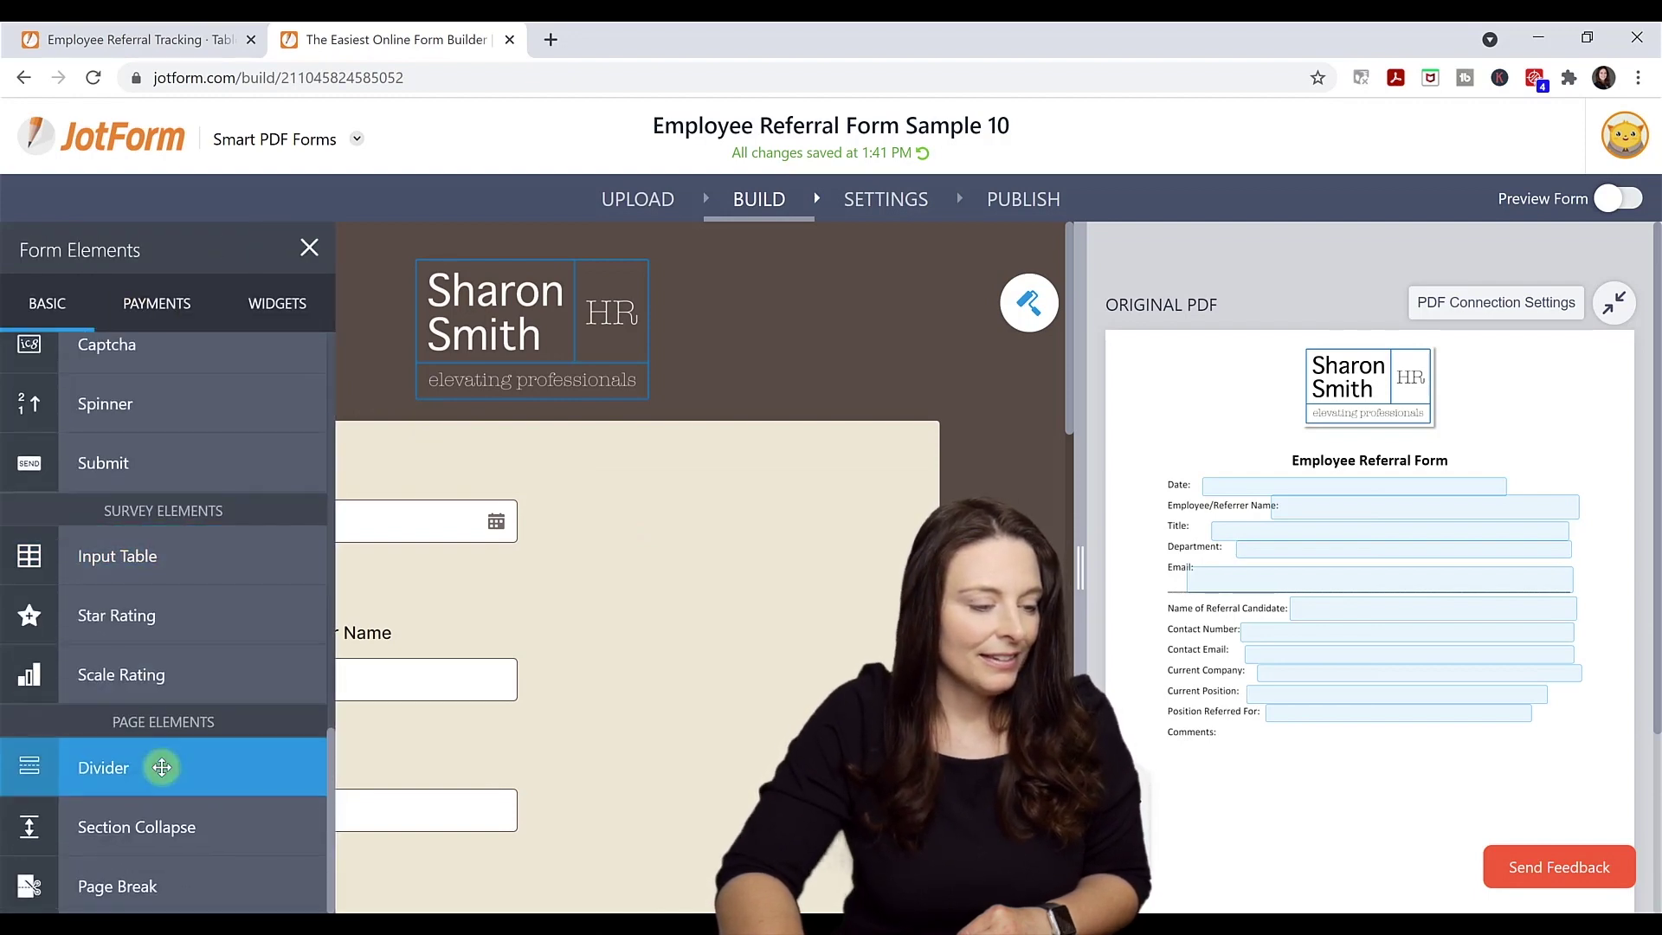
{"action": "left_click_drag", "start_coordinate": [164, 766], "coordinate": [594, 737]}
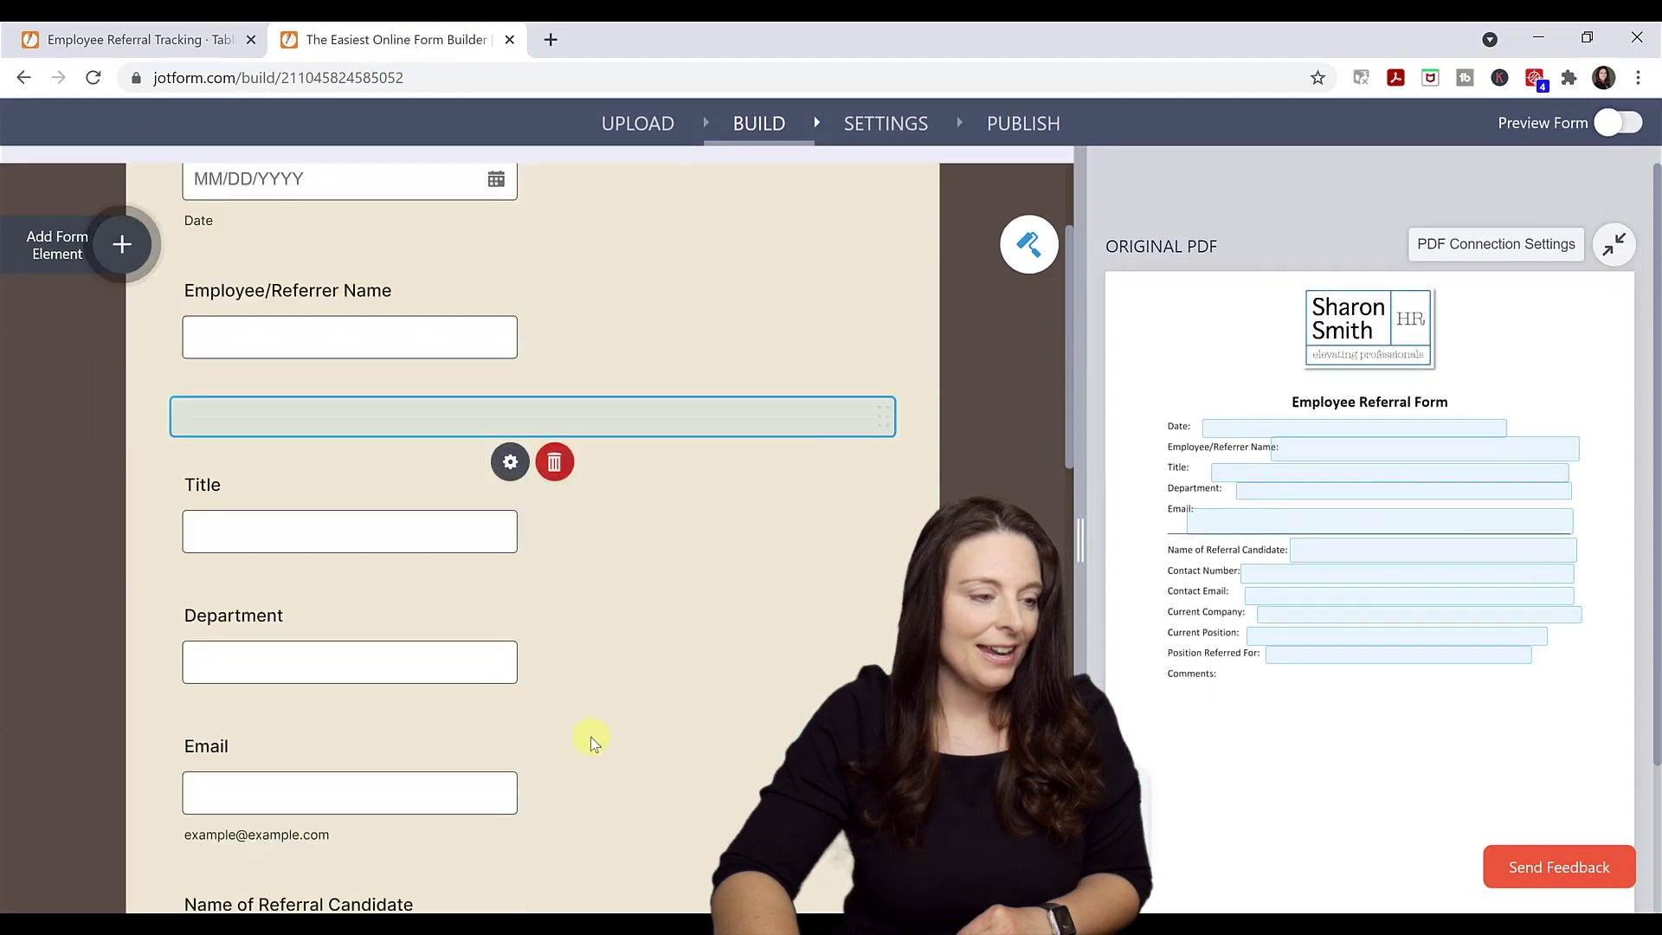
{"action": "scroll", "coordinate": [591, 736], "scroll_direction": "up", "scroll_amount": 3}
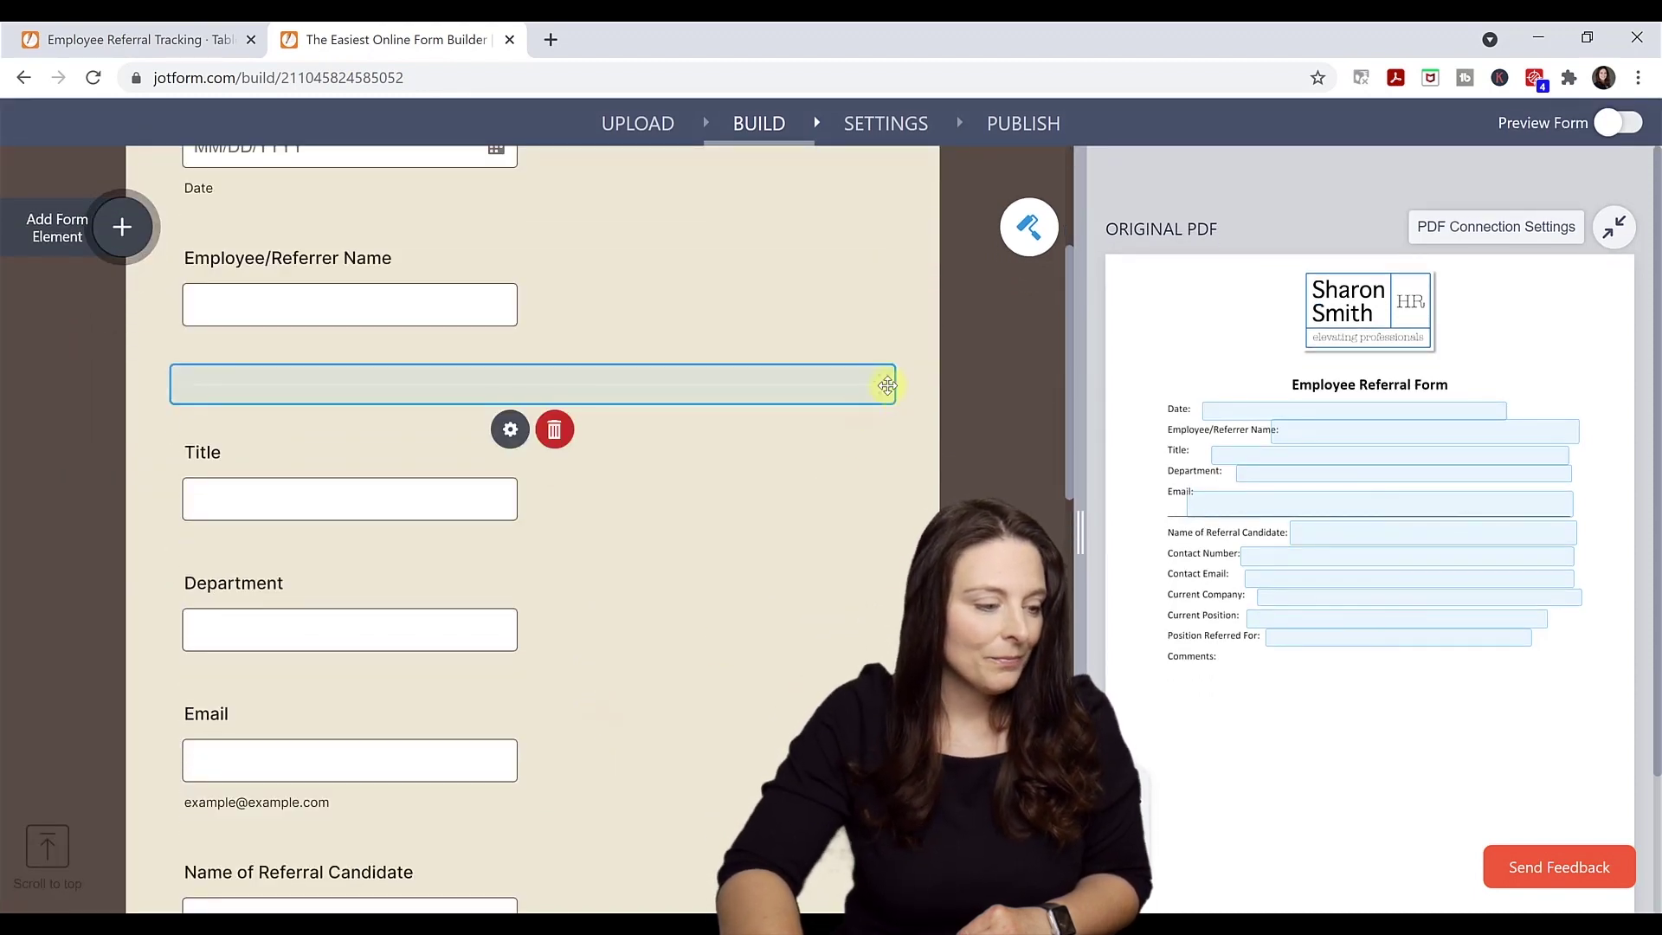
{"action": "left_click_drag", "start_coordinate": [887, 385], "coordinate": [770, 773]}
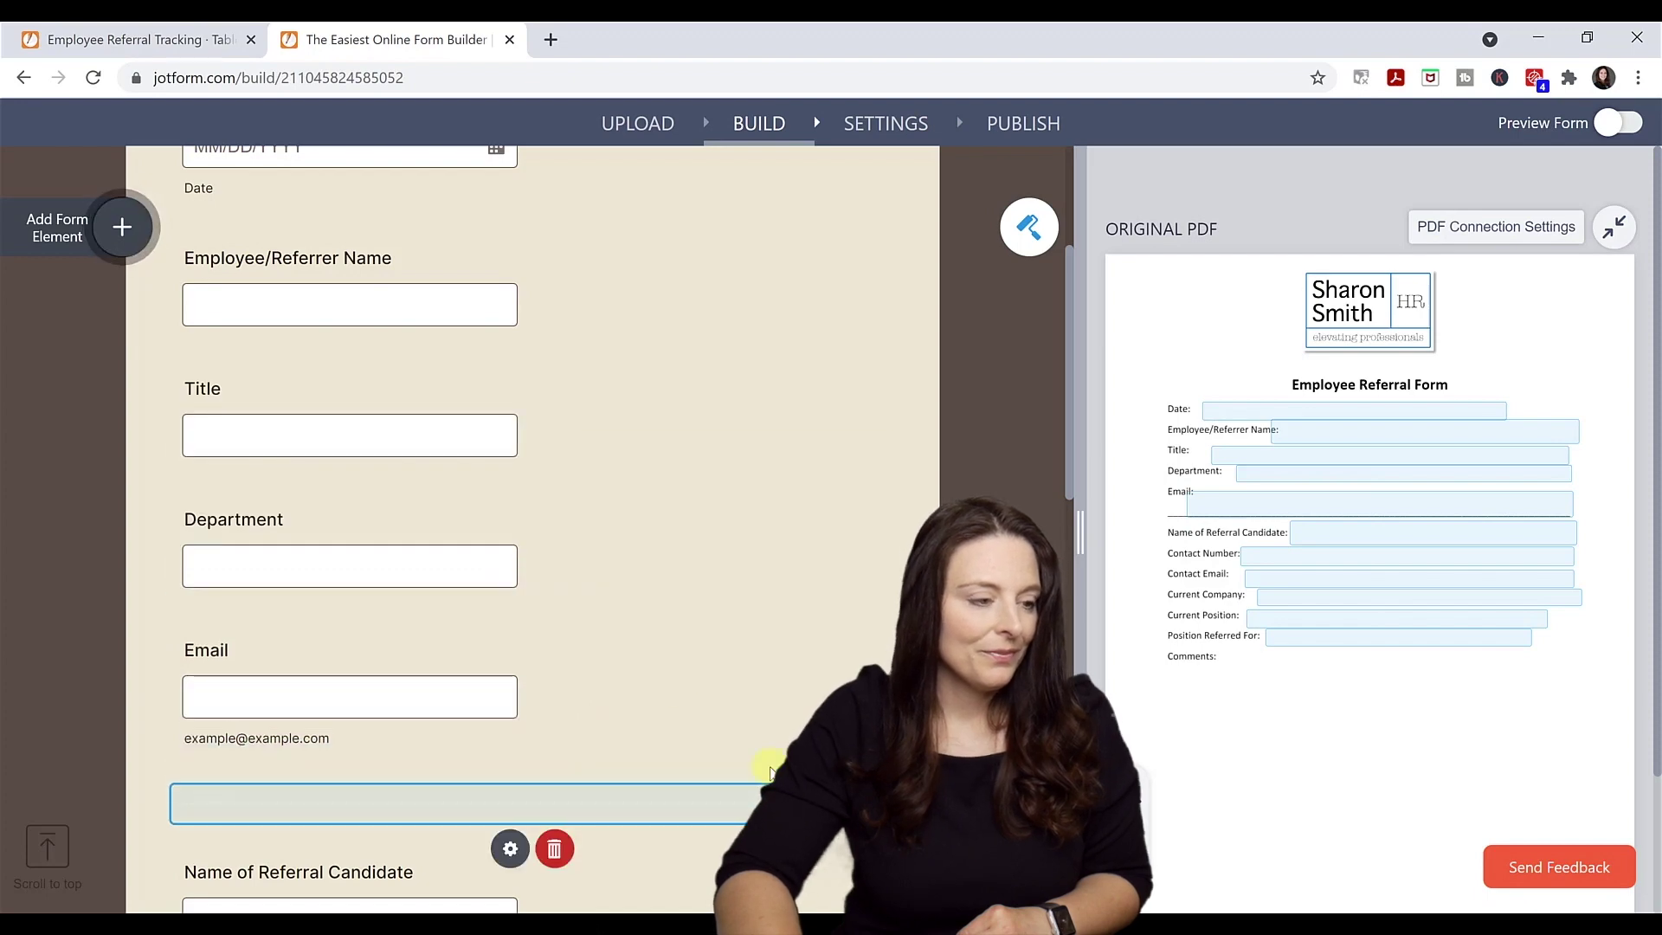
{"action": "scroll", "coordinate": [579, 640], "scroll_direction": "up", "scroll_amount": 1}
{"action": "left_click", "coordinate": [361, 673]}
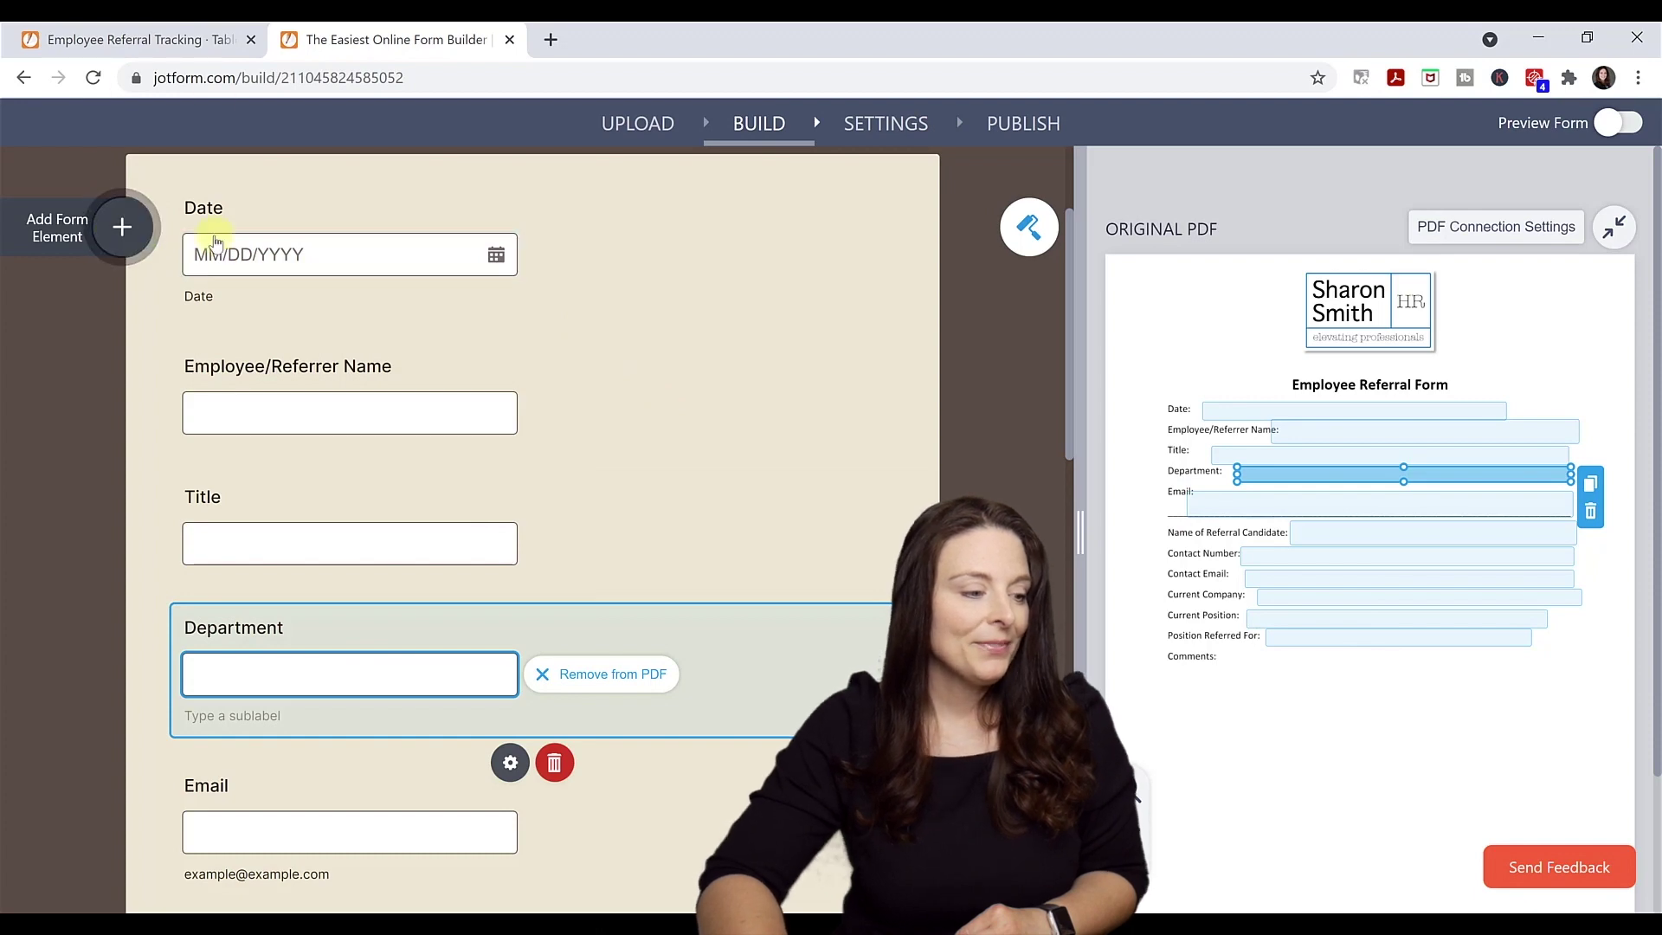
Add a Department dropdown with choices Human Resources, Sales and Operations
{"action": "left_click", "coordinate": [122, 226]}
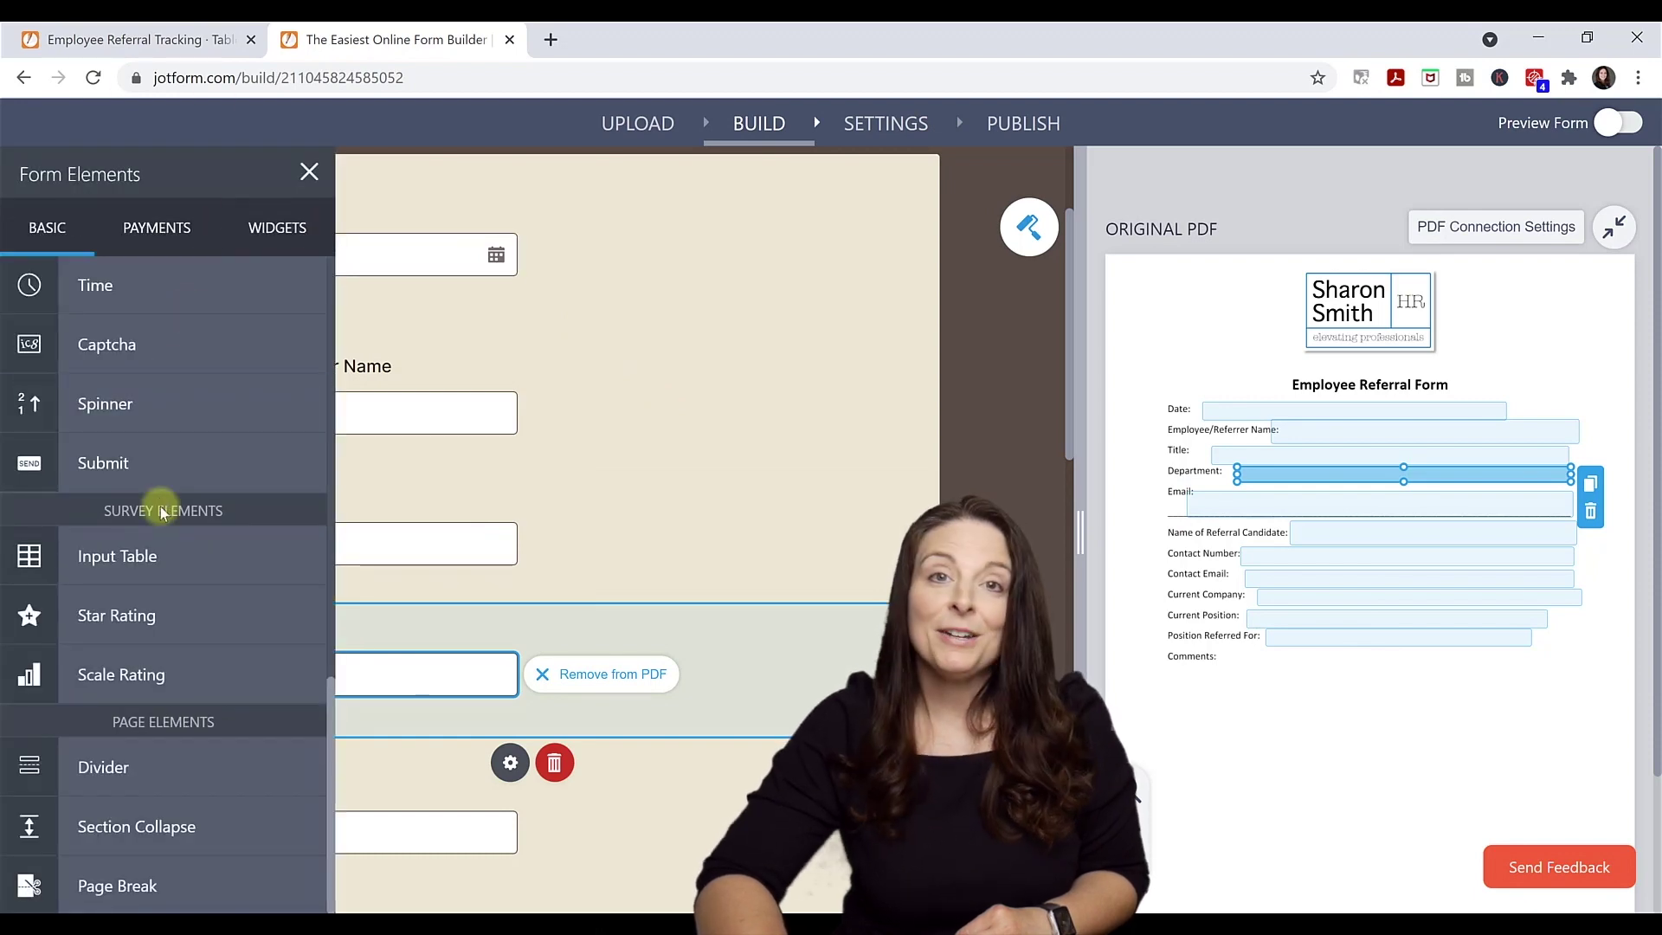
{"action": "scroll", "coordinate": [151, 589], "scroll_direction": "up", "scroll_amount": 8}
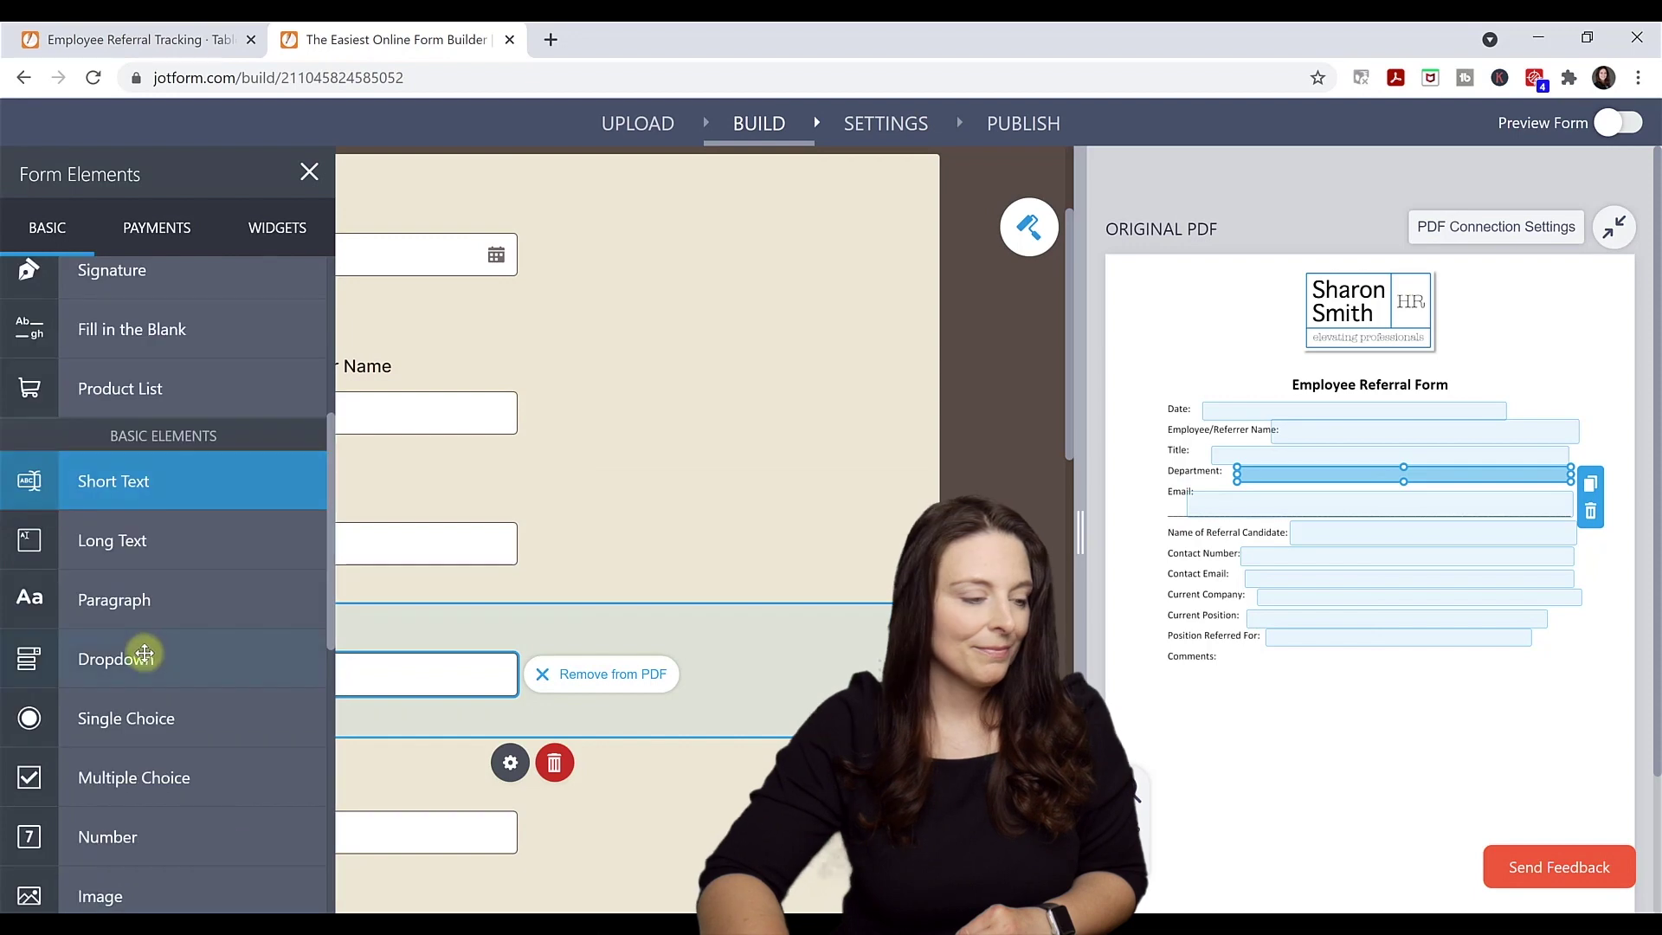
{"action": "left_click", "coordinate": [156, 653]}
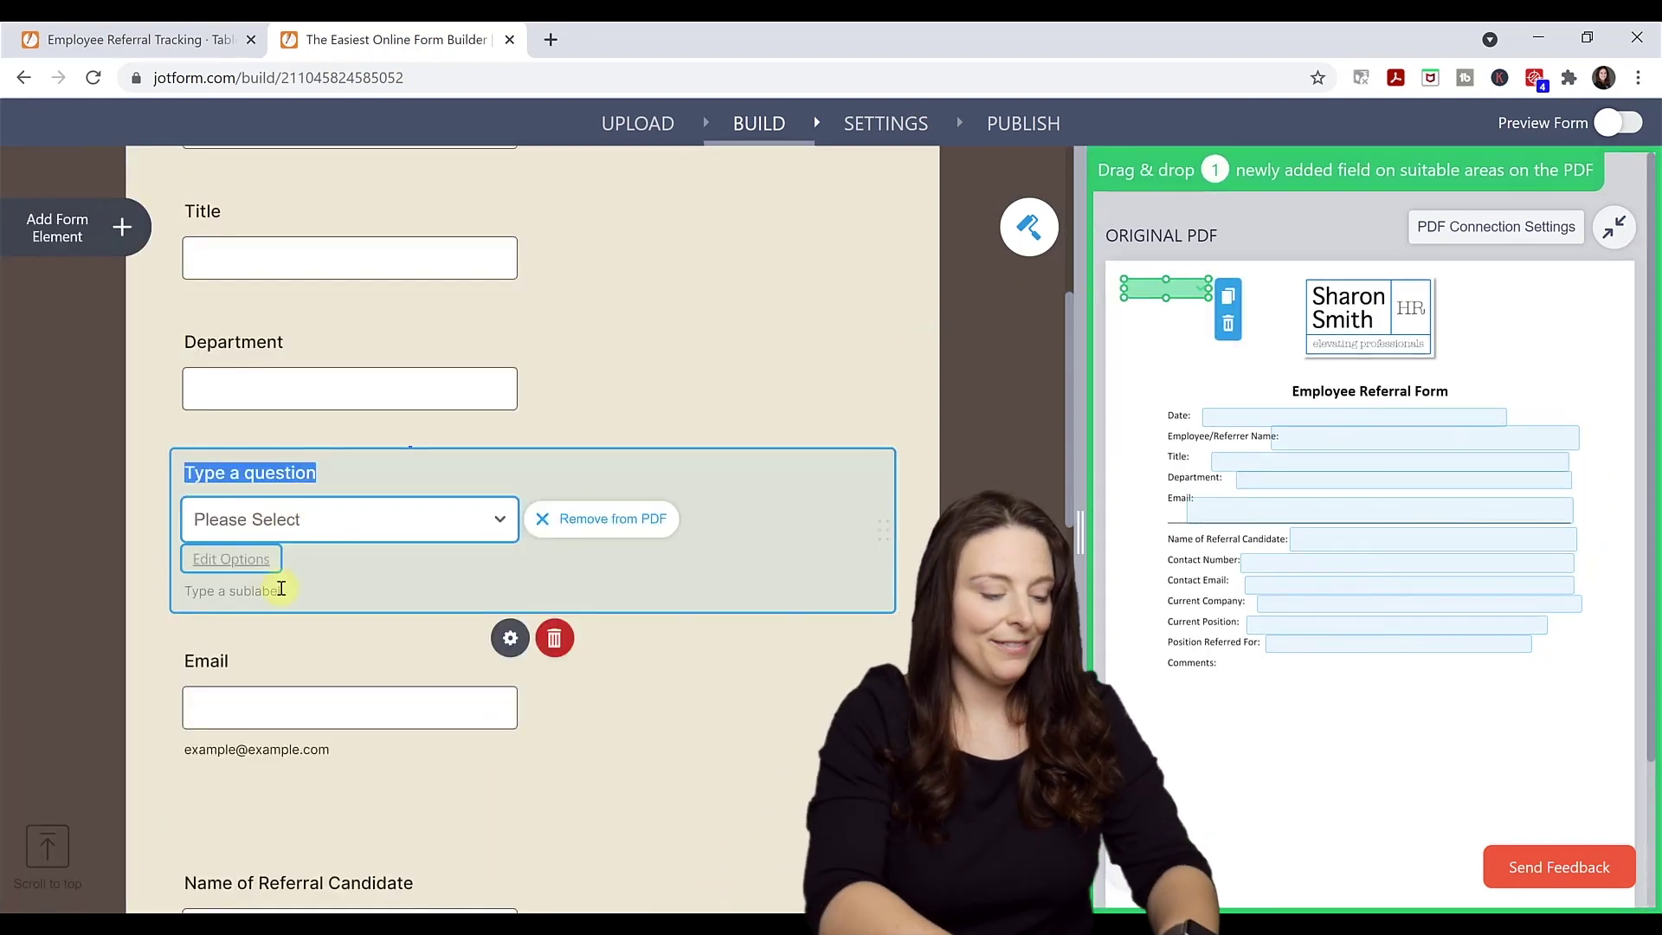
{"action": "type", "text": "Department"}
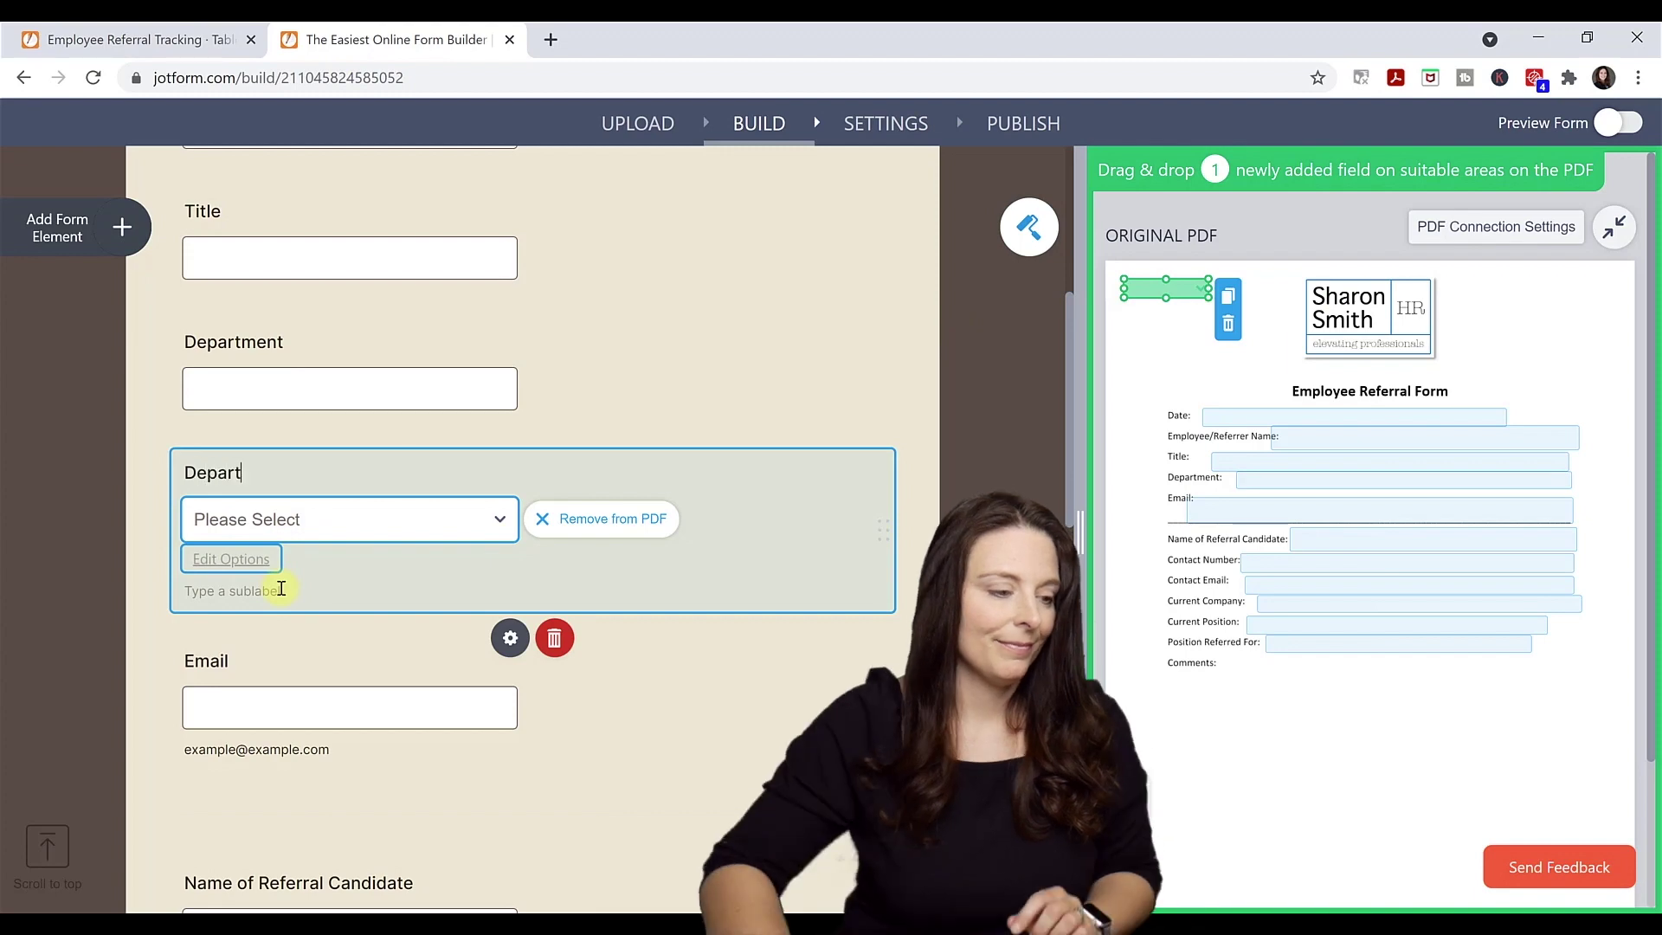
{"action": "left_click", "coordinate": [232, 560]}
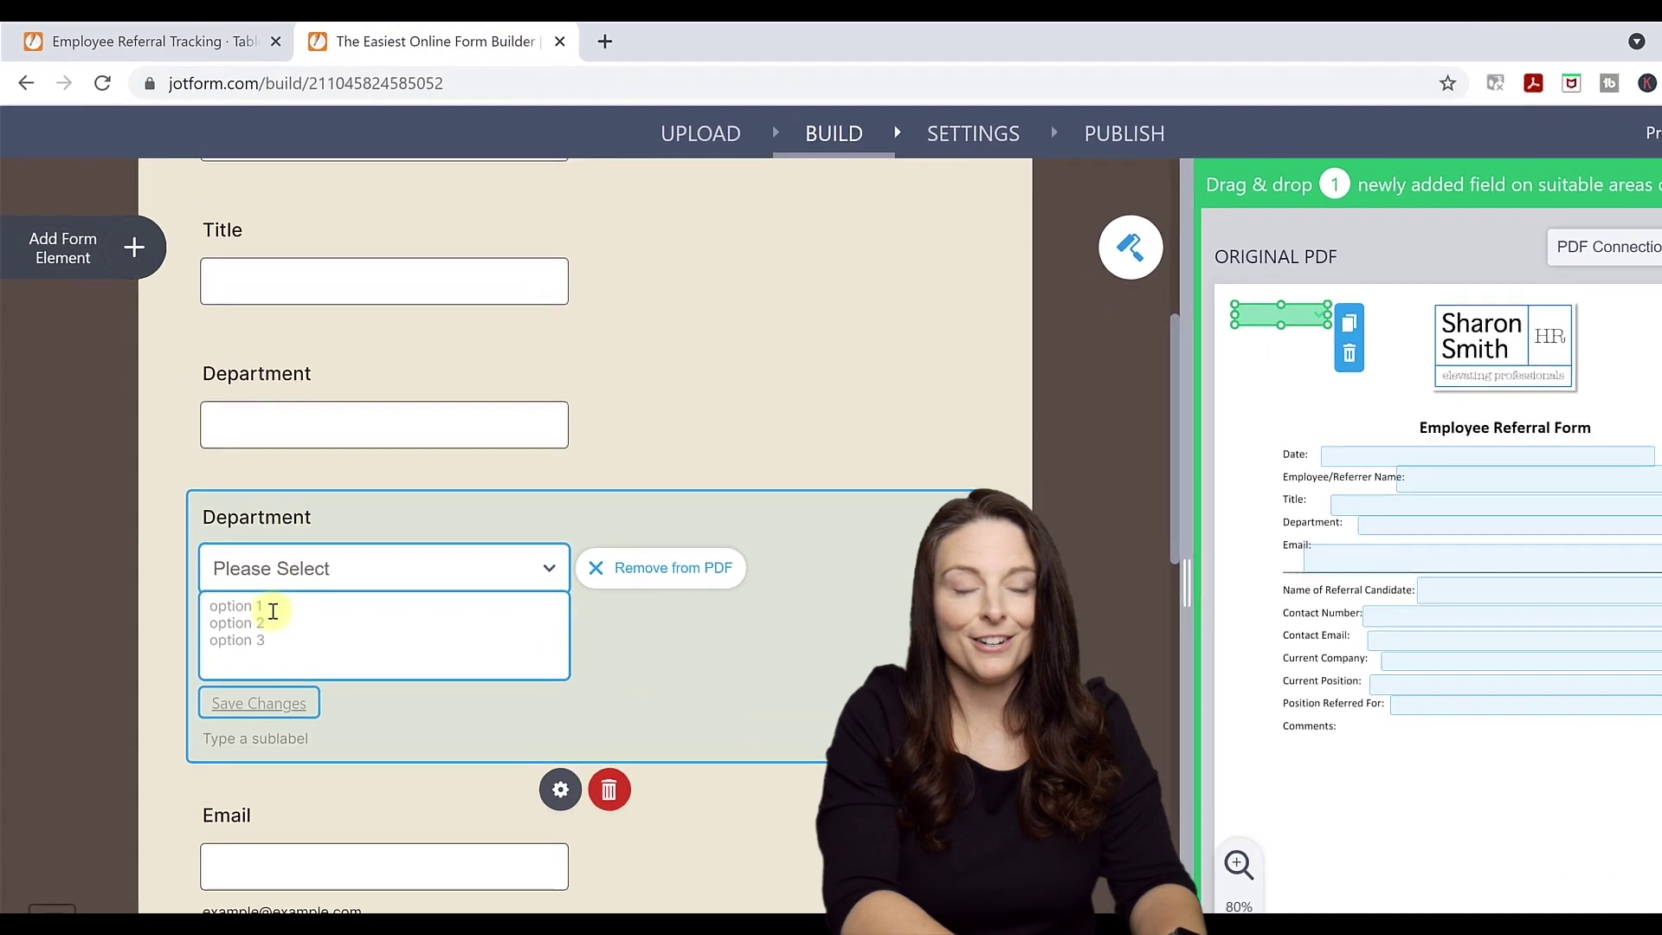
{"action": "type", "text": "Human Resources"}
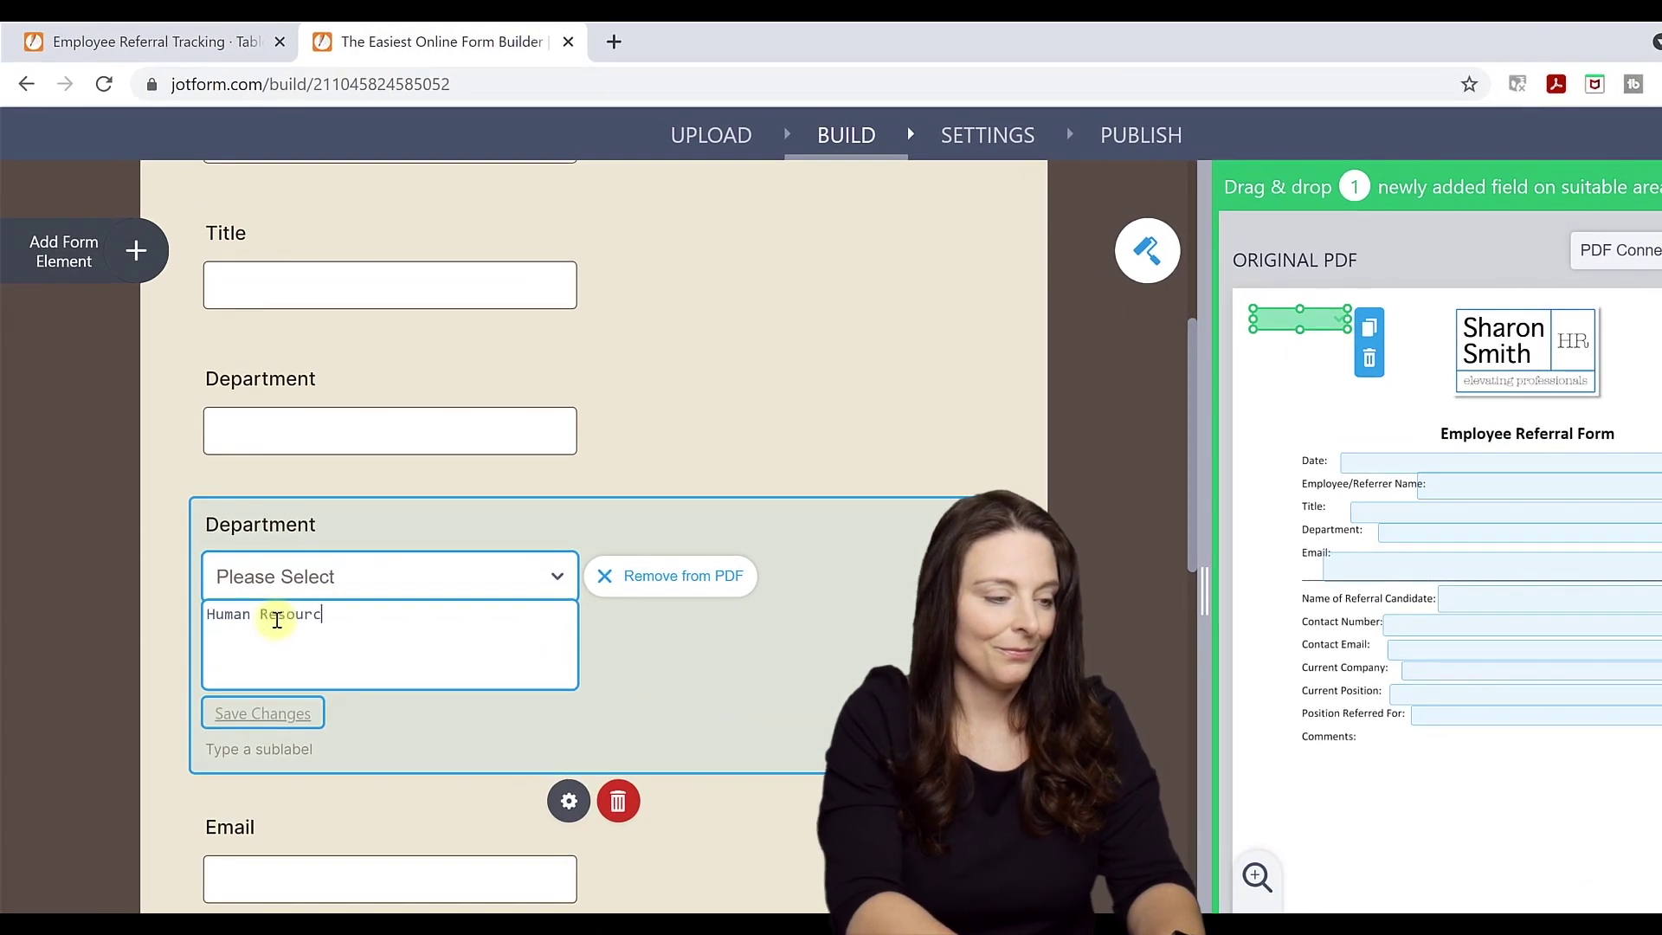
{"action": "key", "text": "Return"}
{"action": "type", "text": "Sales"}
{"action": "key", "text": "Return"}
{"action": "type", "text": "Operations"}
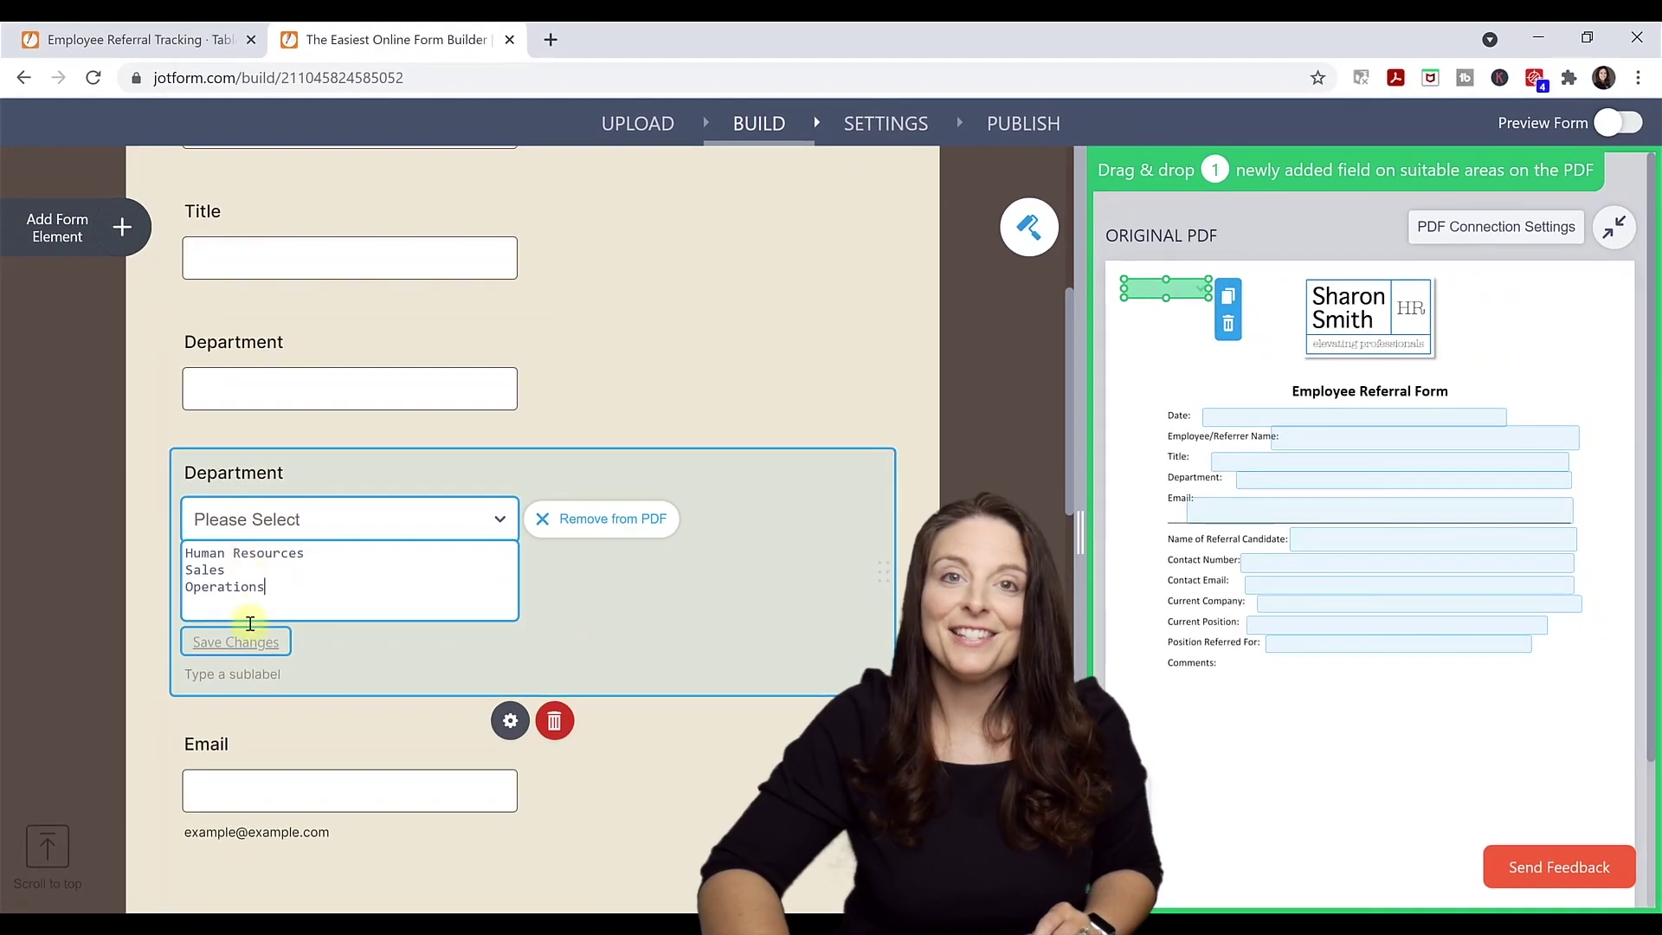
{"action": "left_click", "coordinate": [247, 641]}
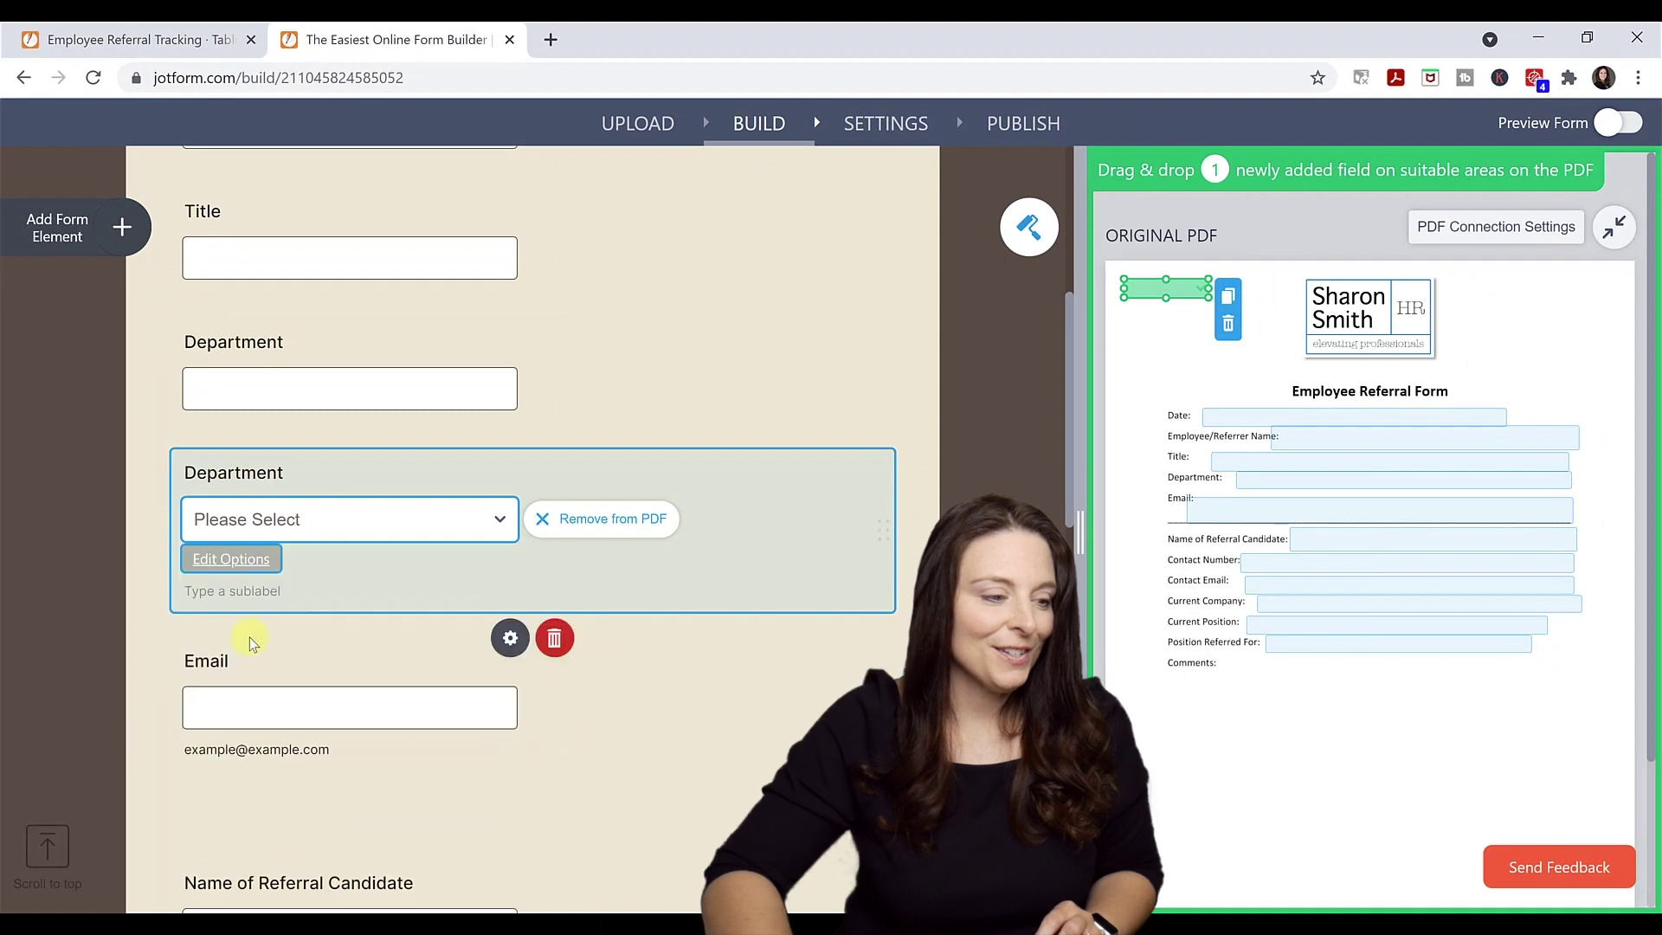
Delete the old Department text field and place the dropdown beside Department: on the PDF
{"action": "left_click", "coordinate": [452, 357]}
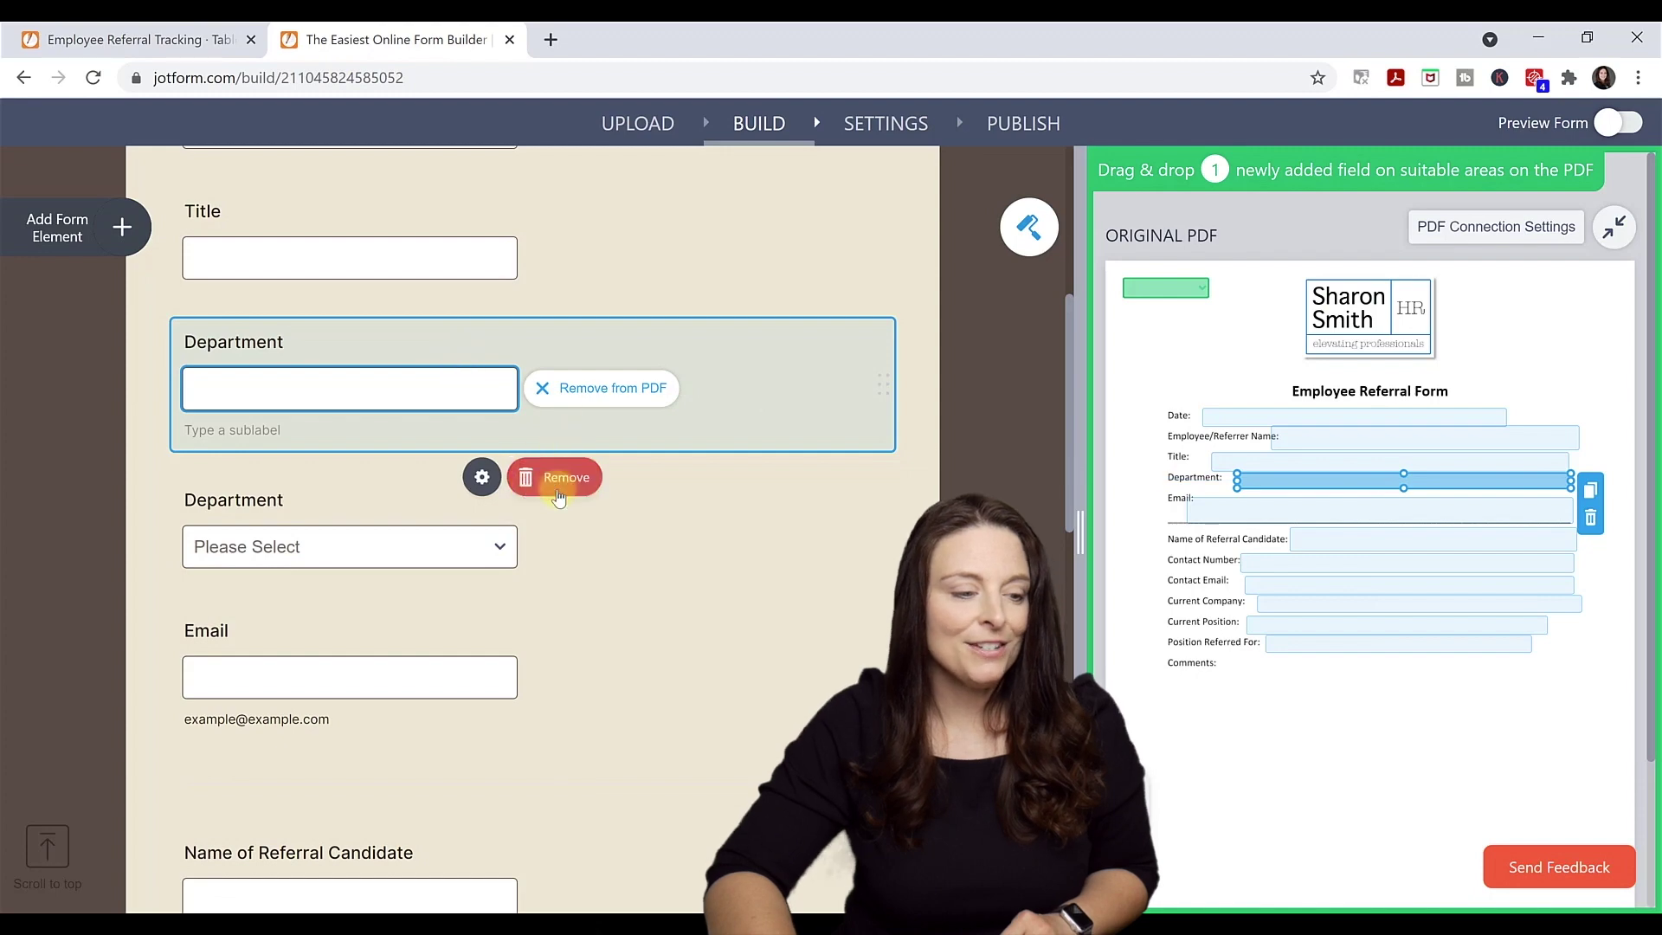
{"action": "left_click", "coordinate": [567, 478]}
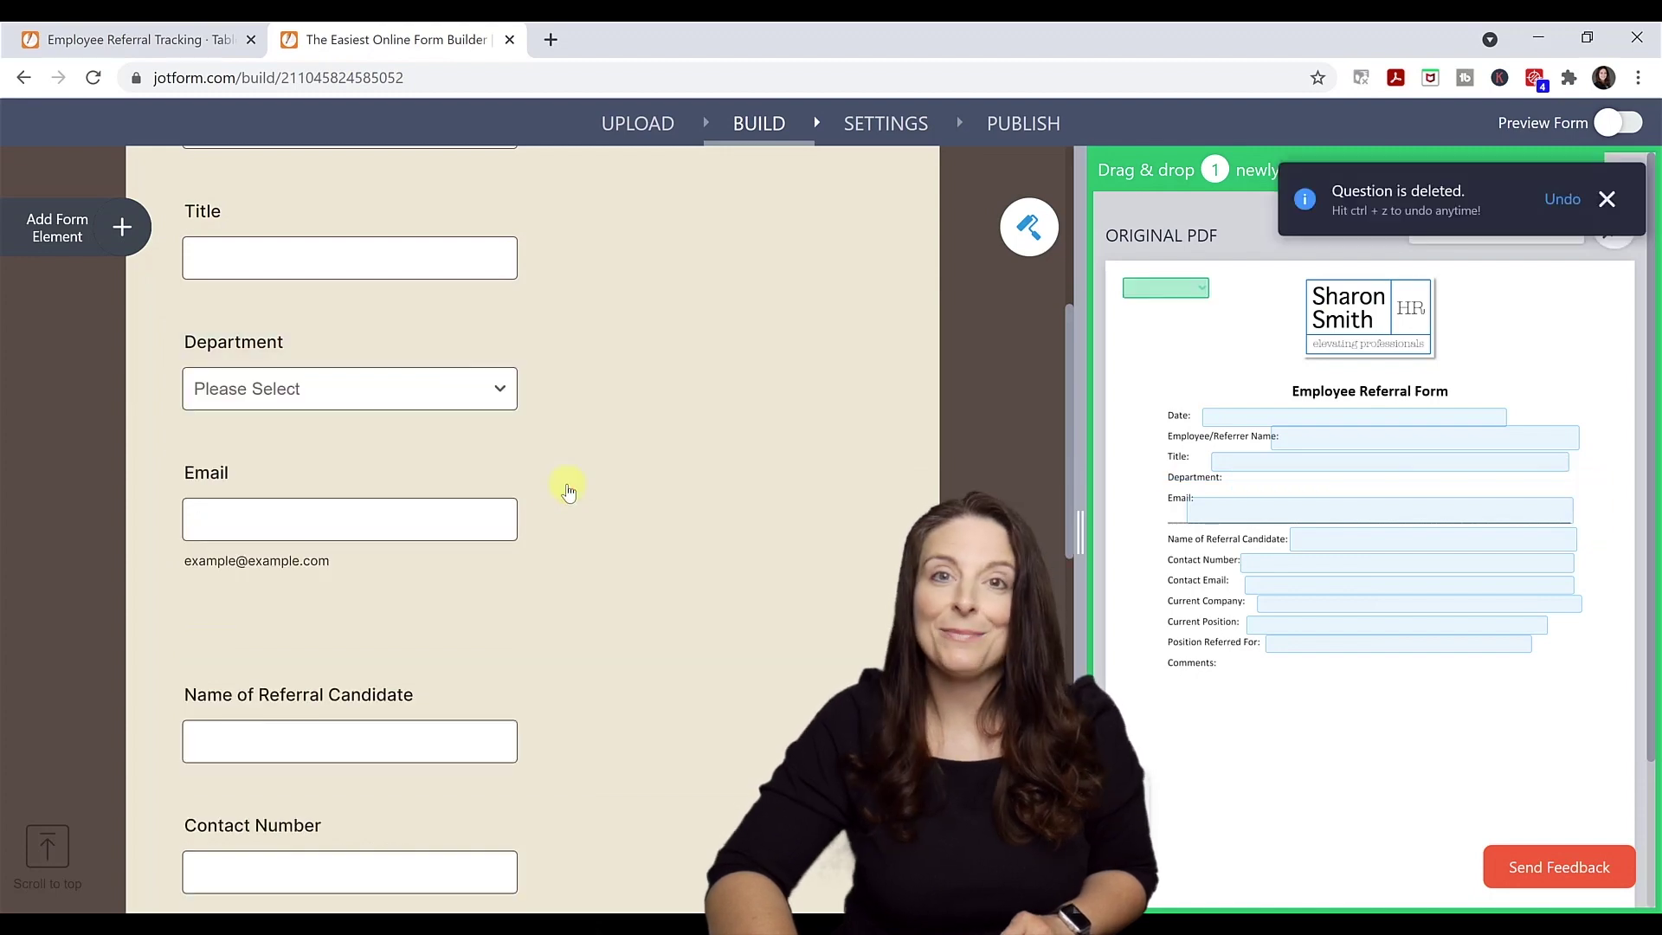
{"action": "left_click", "coordinate": [467, 393]}
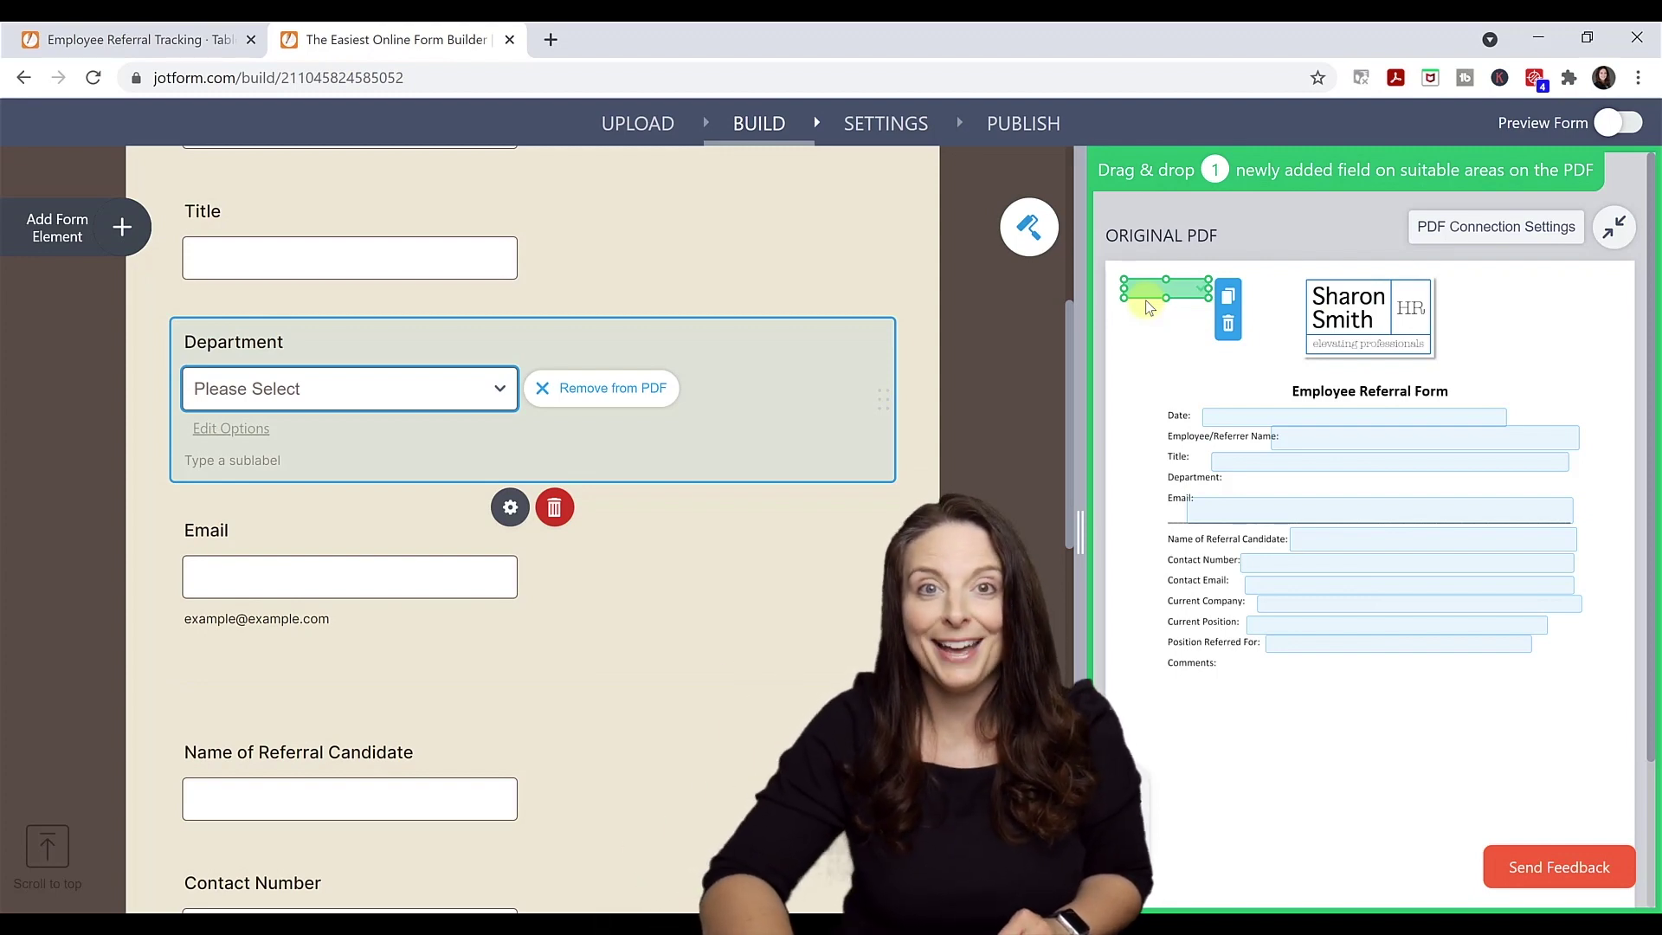
{"action": "left_click_drag", "start_coordinate": [1147, 307], "coordinate": [1392, 488]}
Realign the Date and remaining PDF field boxes along one edge
{"action": "left_click", "coordinate": [1294, 416]}
{"action": "left_click", "coordinate": [1557, 538]}
{"action": "left_click_drag", "start_coordinate": [1558, 538], "coordinate": [1584, 462]}
{"action": "left_click", "coordinate": [1306, 475]}
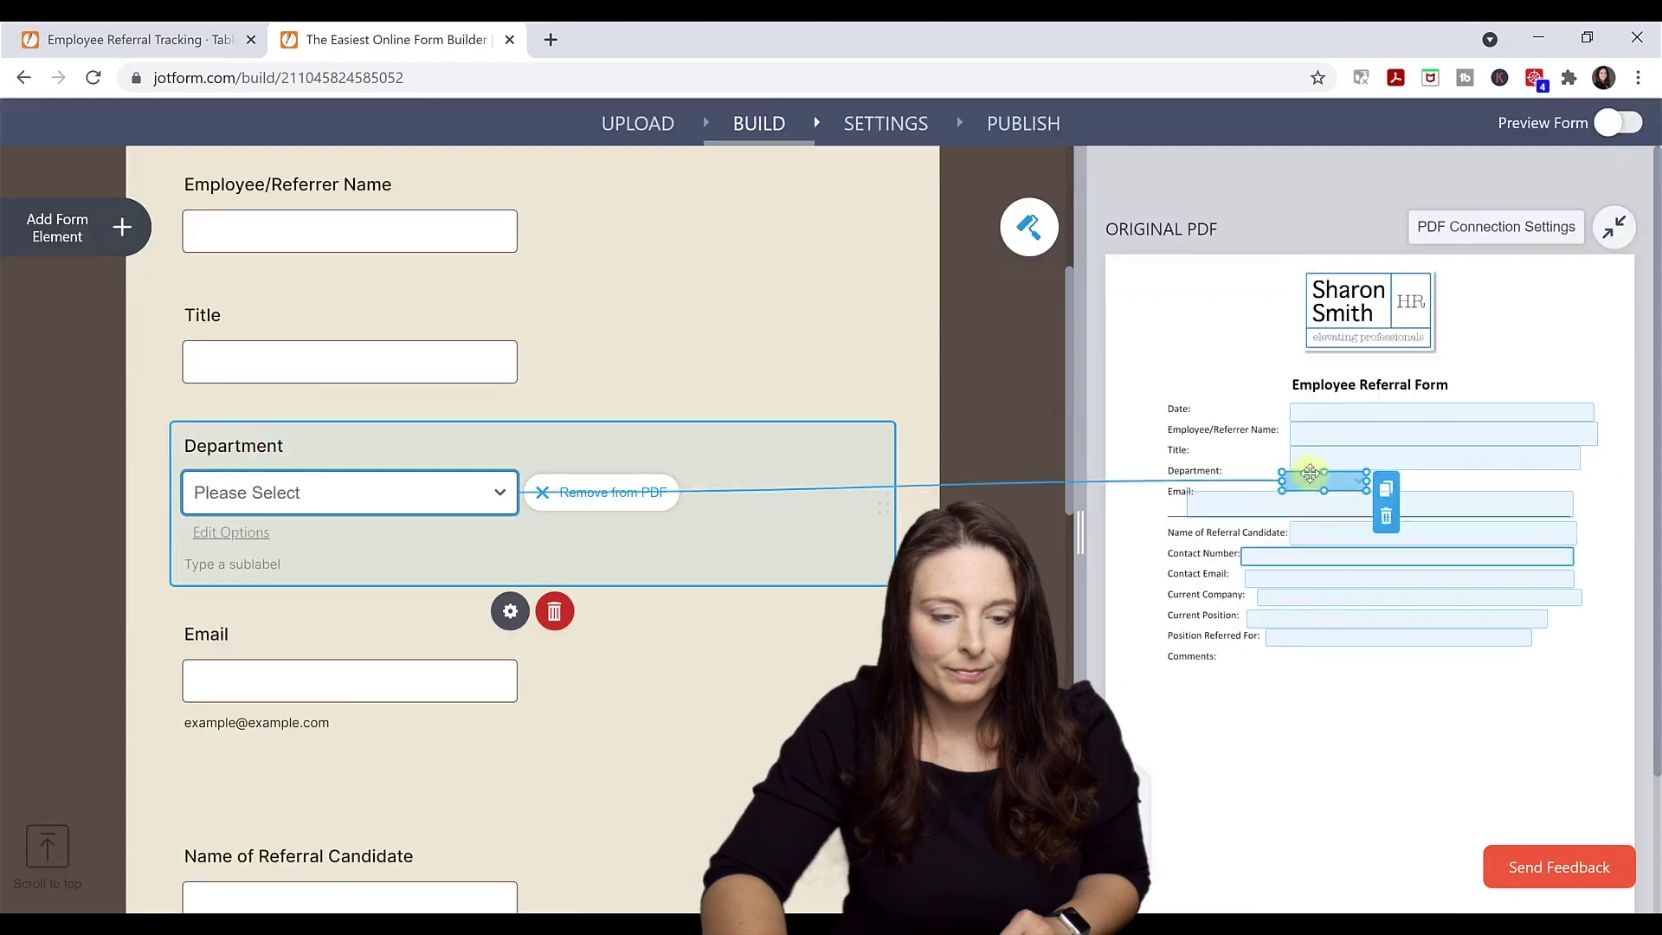
{"action": "left_click_drag", "start_coordinate": [1350, 502], "coordinate": [1454, 501]}
{"action": "left_click_drag", "start_coordinate": [1312, 572], "coordinate": [1339, 638]}
{"action": "left_click", "coordinate": [1313, 638]}
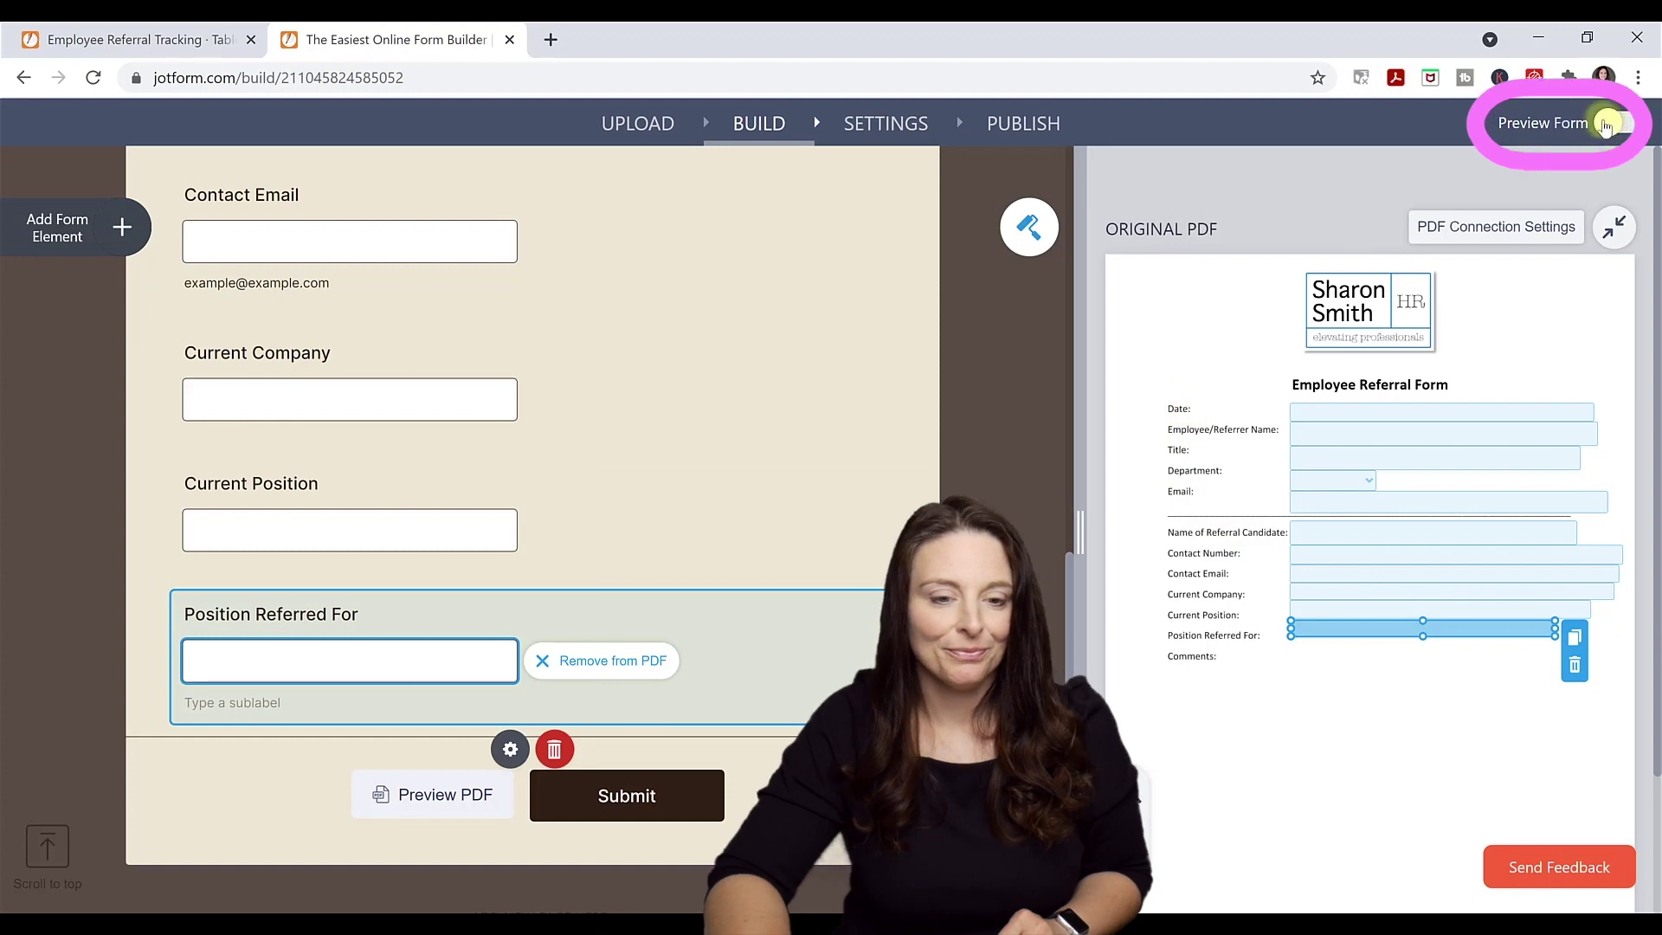
Fill the previewed form with dummy data, check its PDF preview, submit, and return to editing
{"action": "left_click", "coordinate": [1608, 123]}
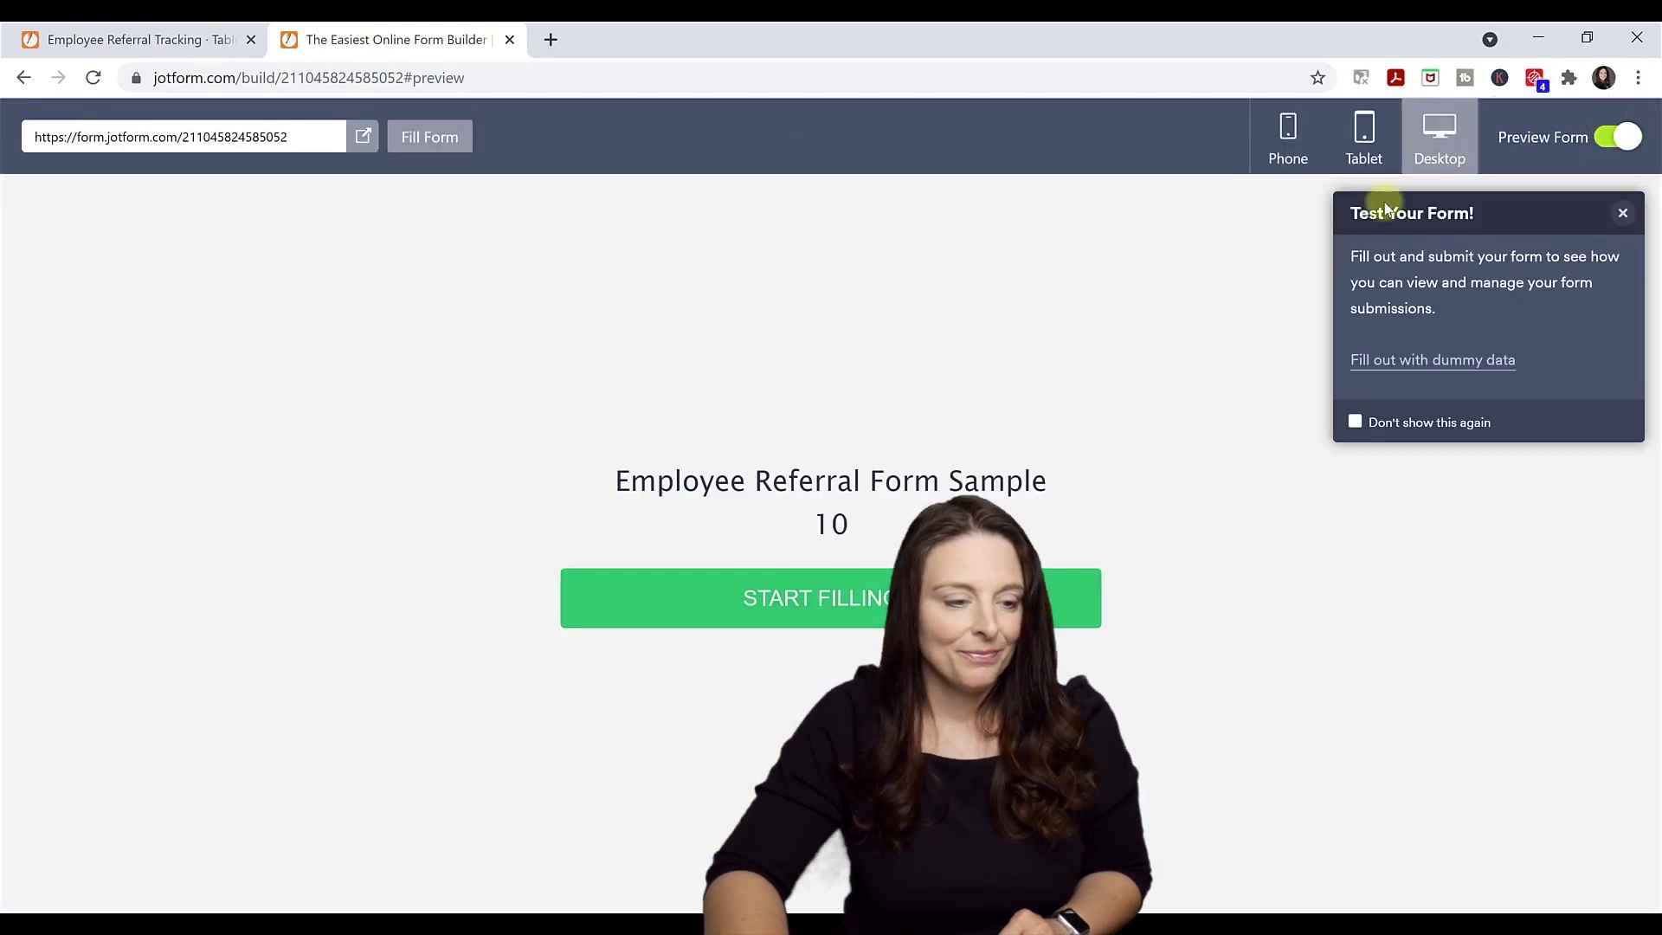
{"action": "left_click", "coordinate": [834, 814]}
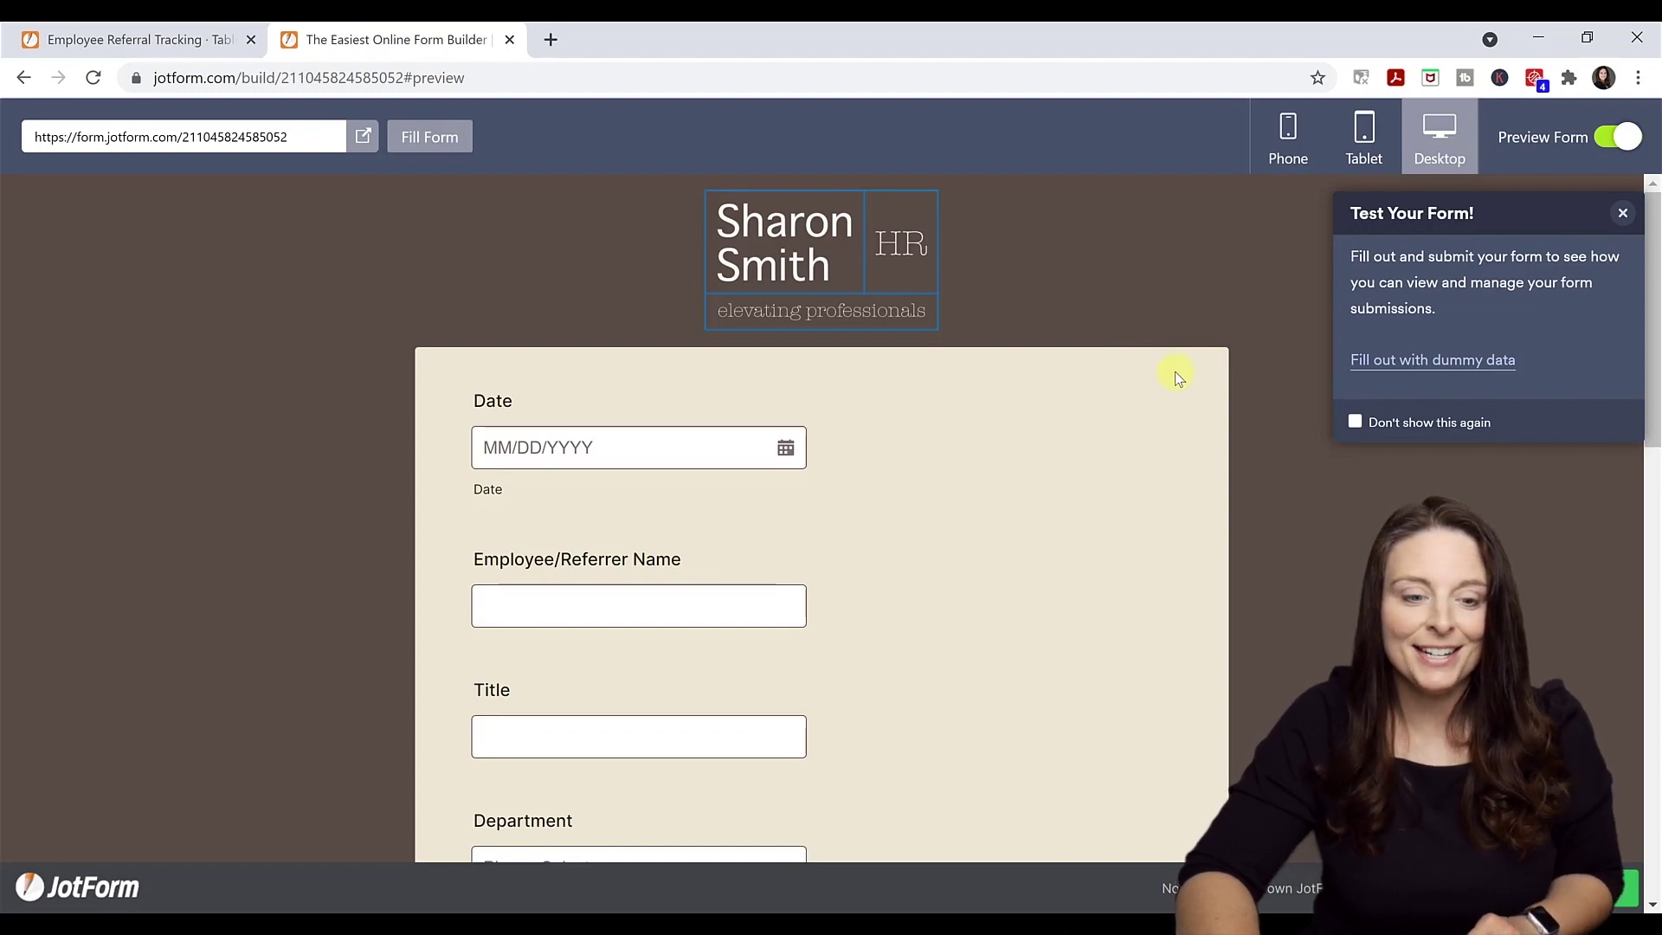
{"action": "left_click", "coordinate": [1408, 362]}
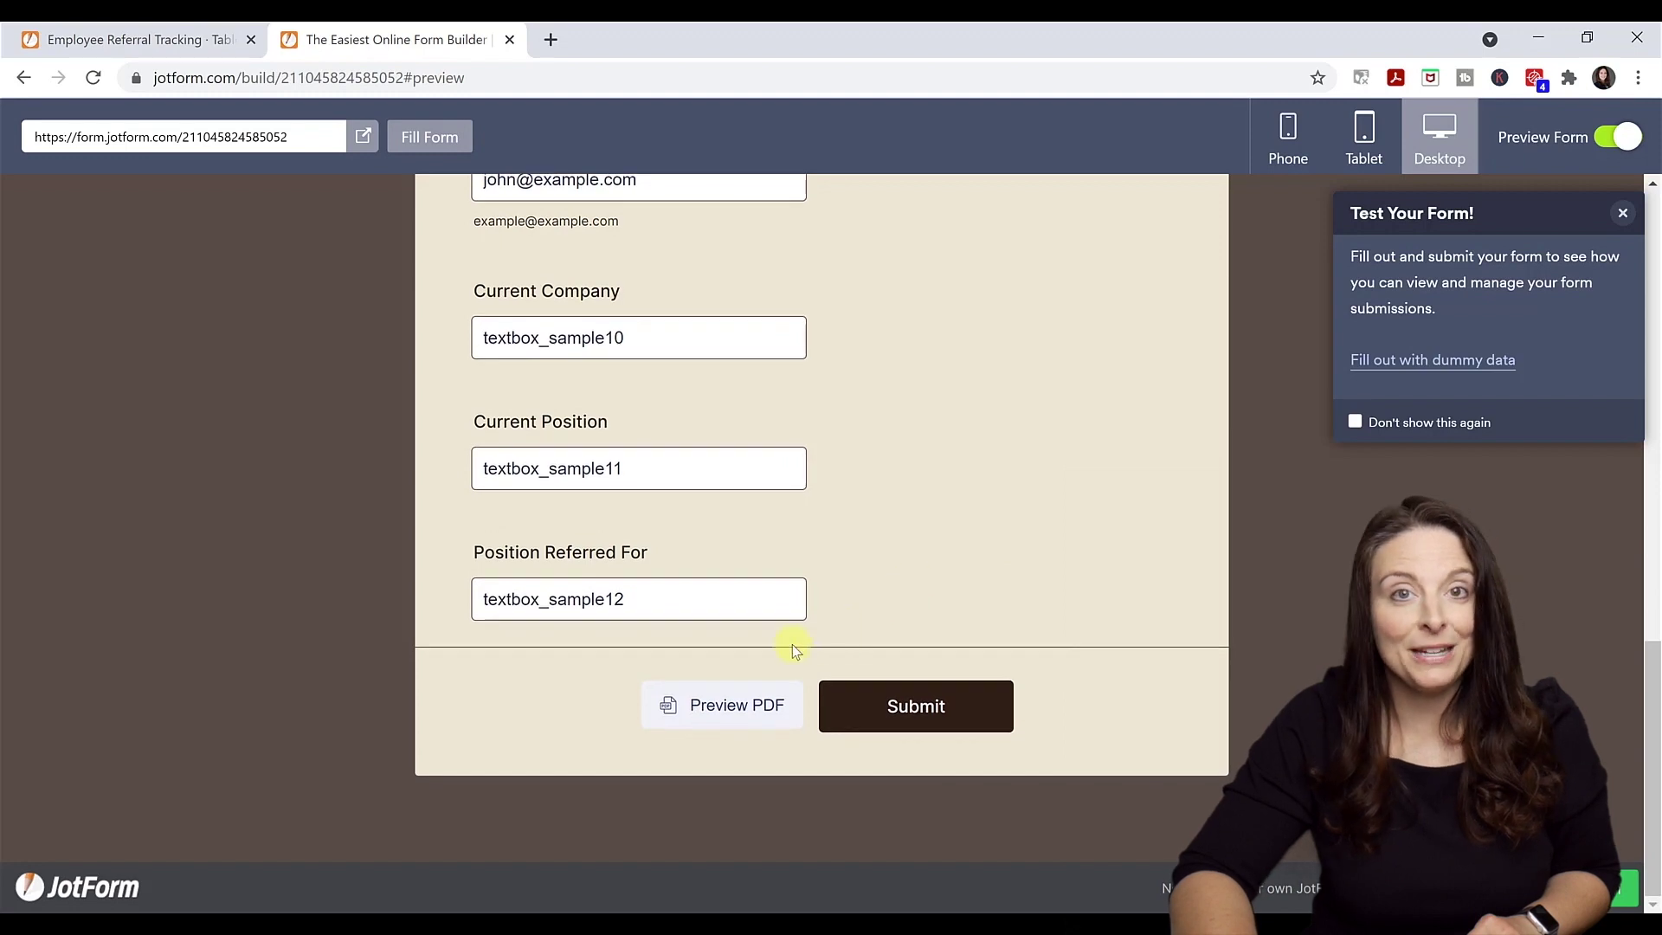
{"action": "left_click", "coordinate": [698, 704]}
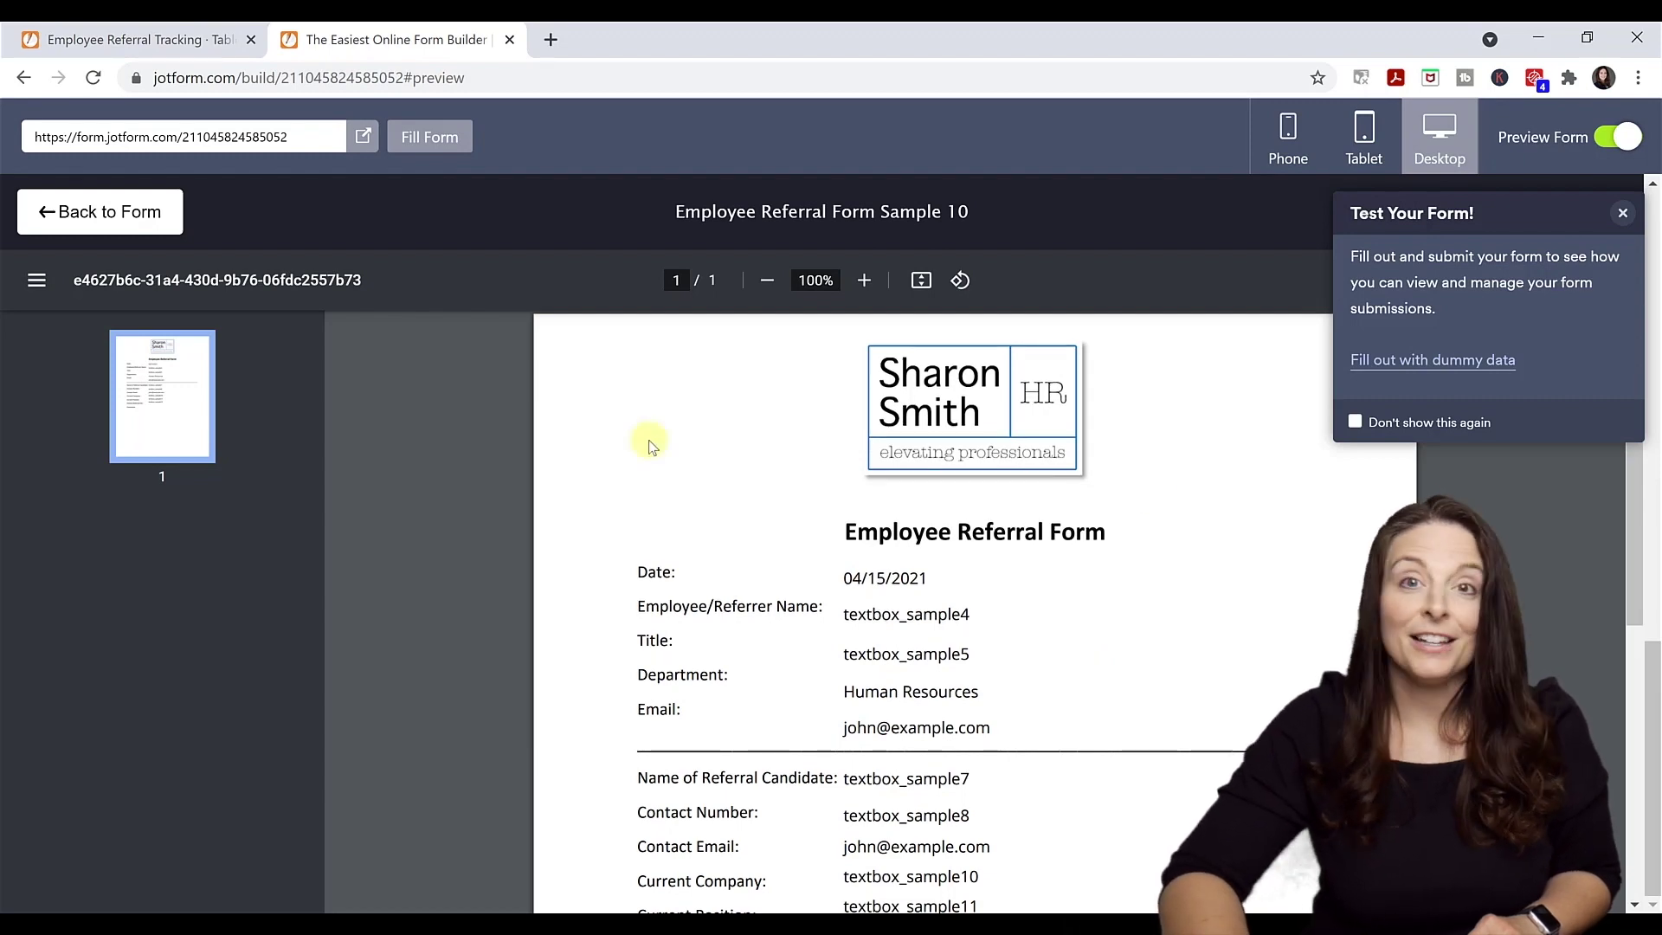
{"action": "left_click", "coordinate": [128, 223]}
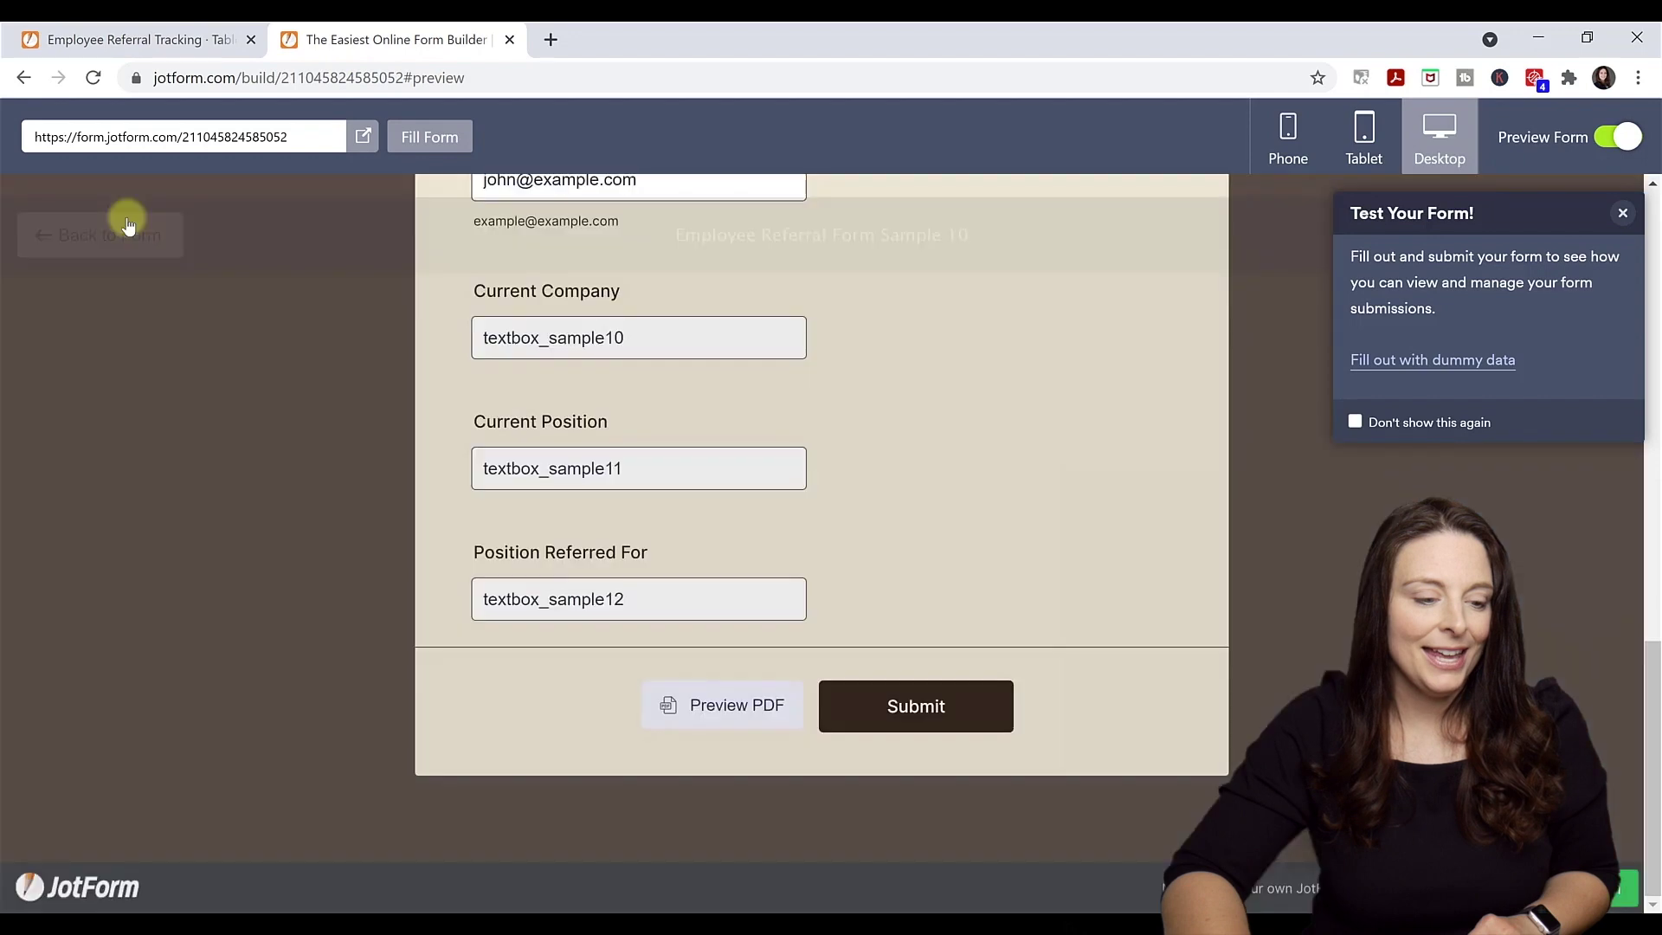
{"action": "left_click", "coordinate": [855, 708]}
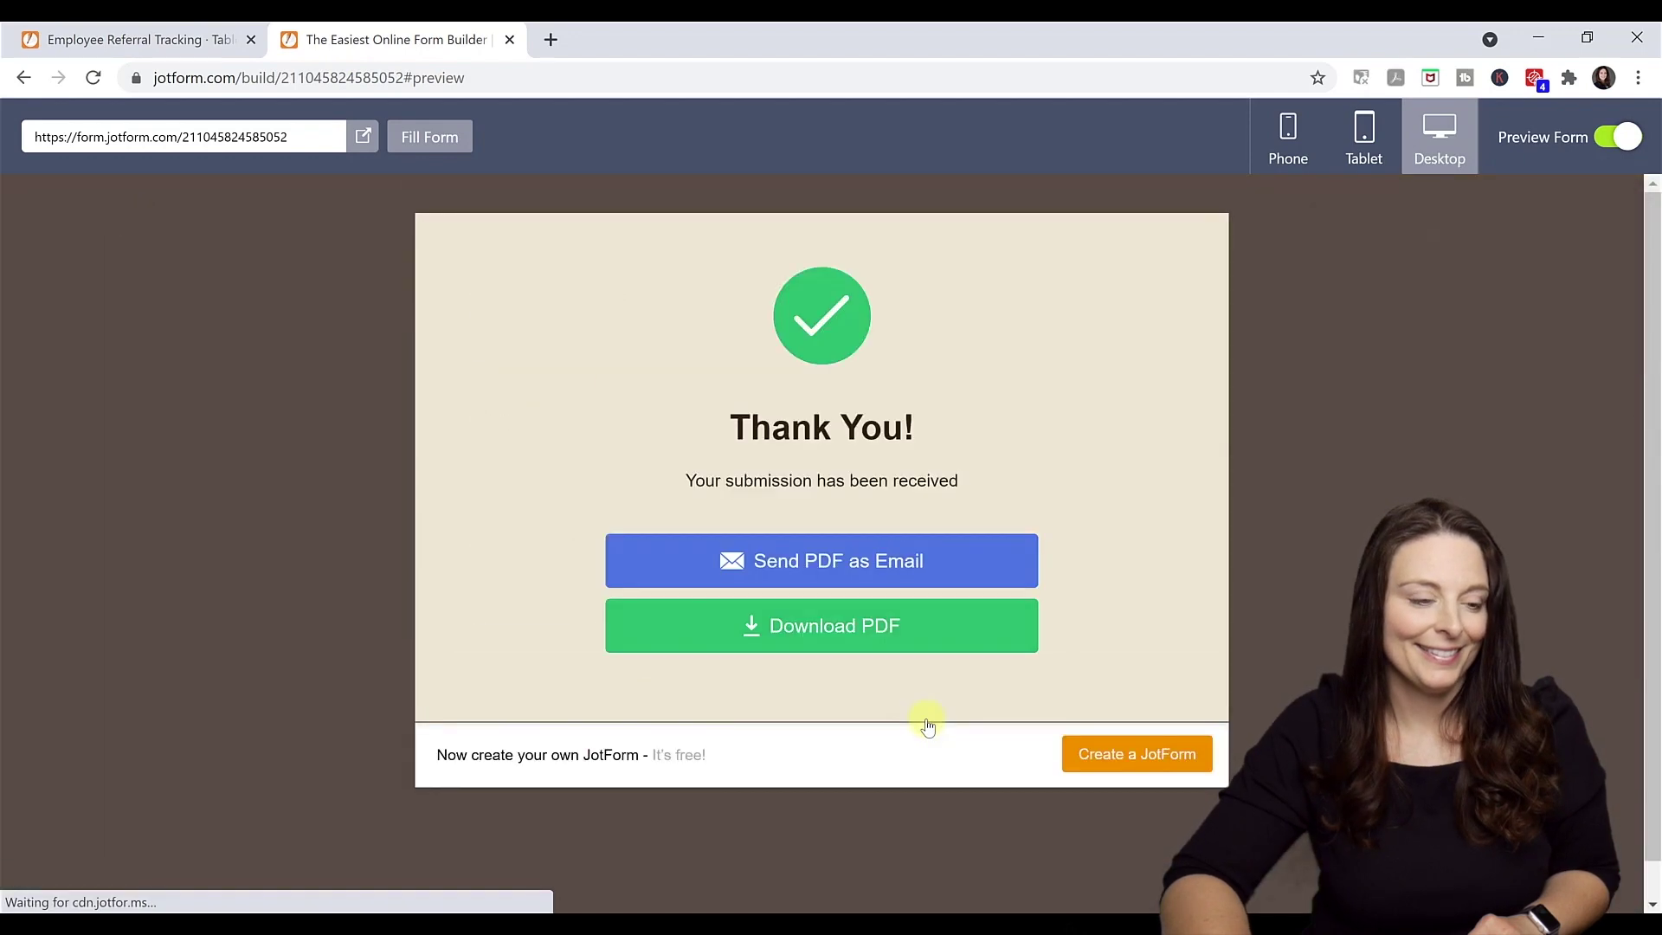
{"action": "left_click", "coordinate": [1616, 137]}
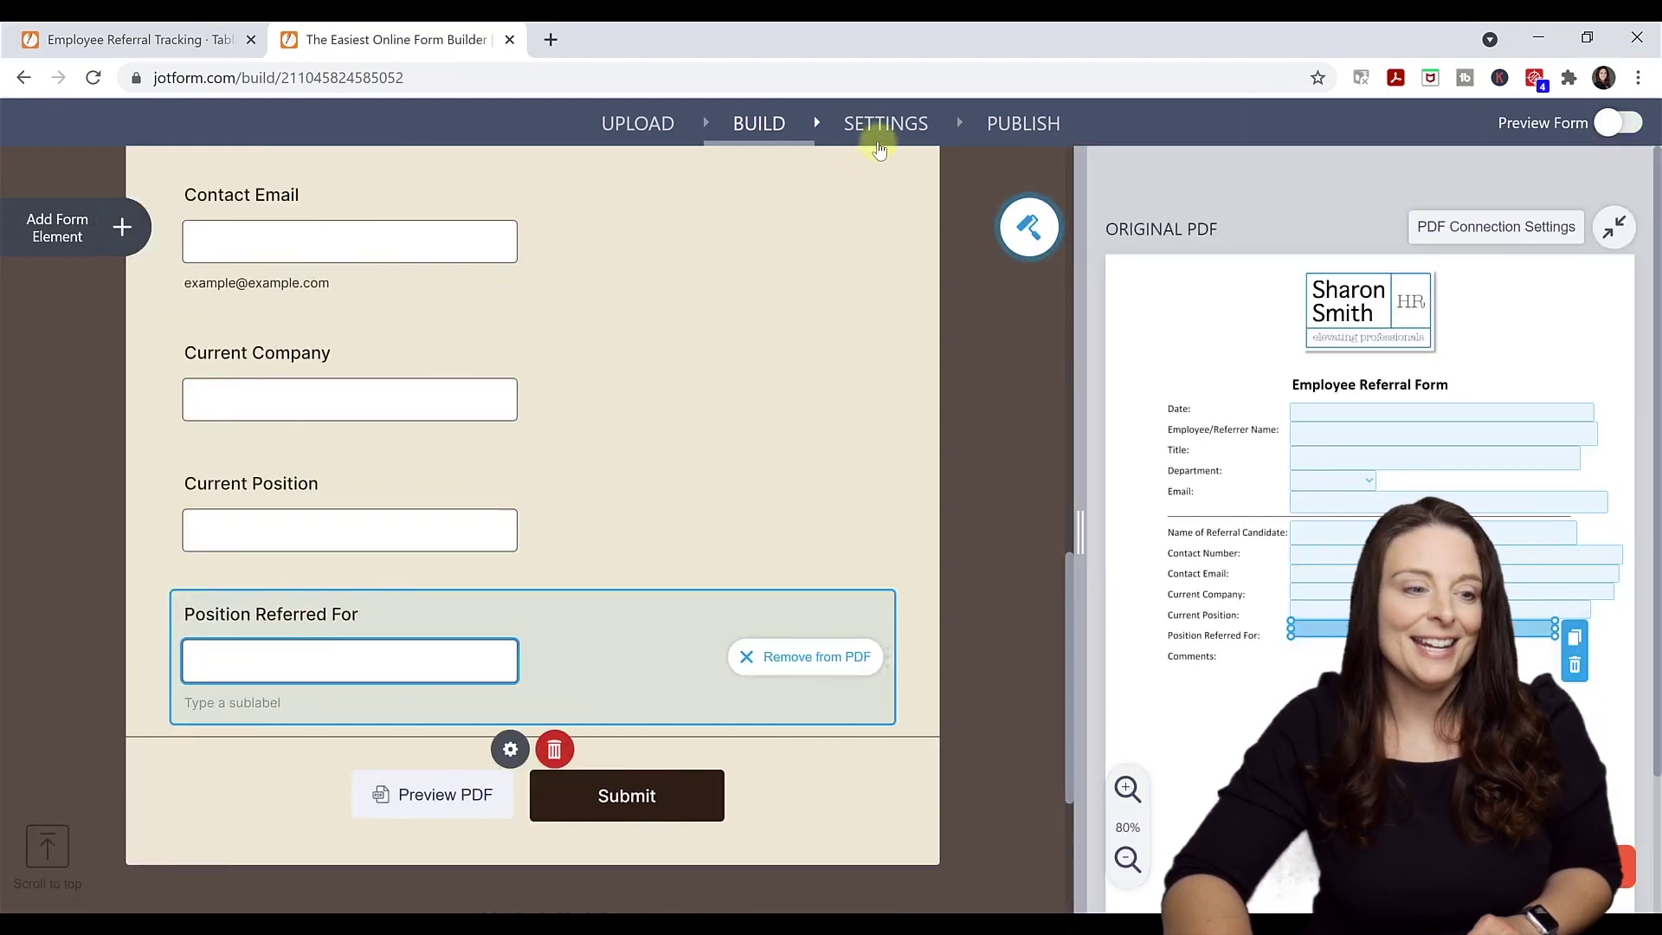
Check the form's Conditions and Thank You Page settings, then get the website embed code from Publish
{"action": "left_click", "coordinate": [885, 129]}
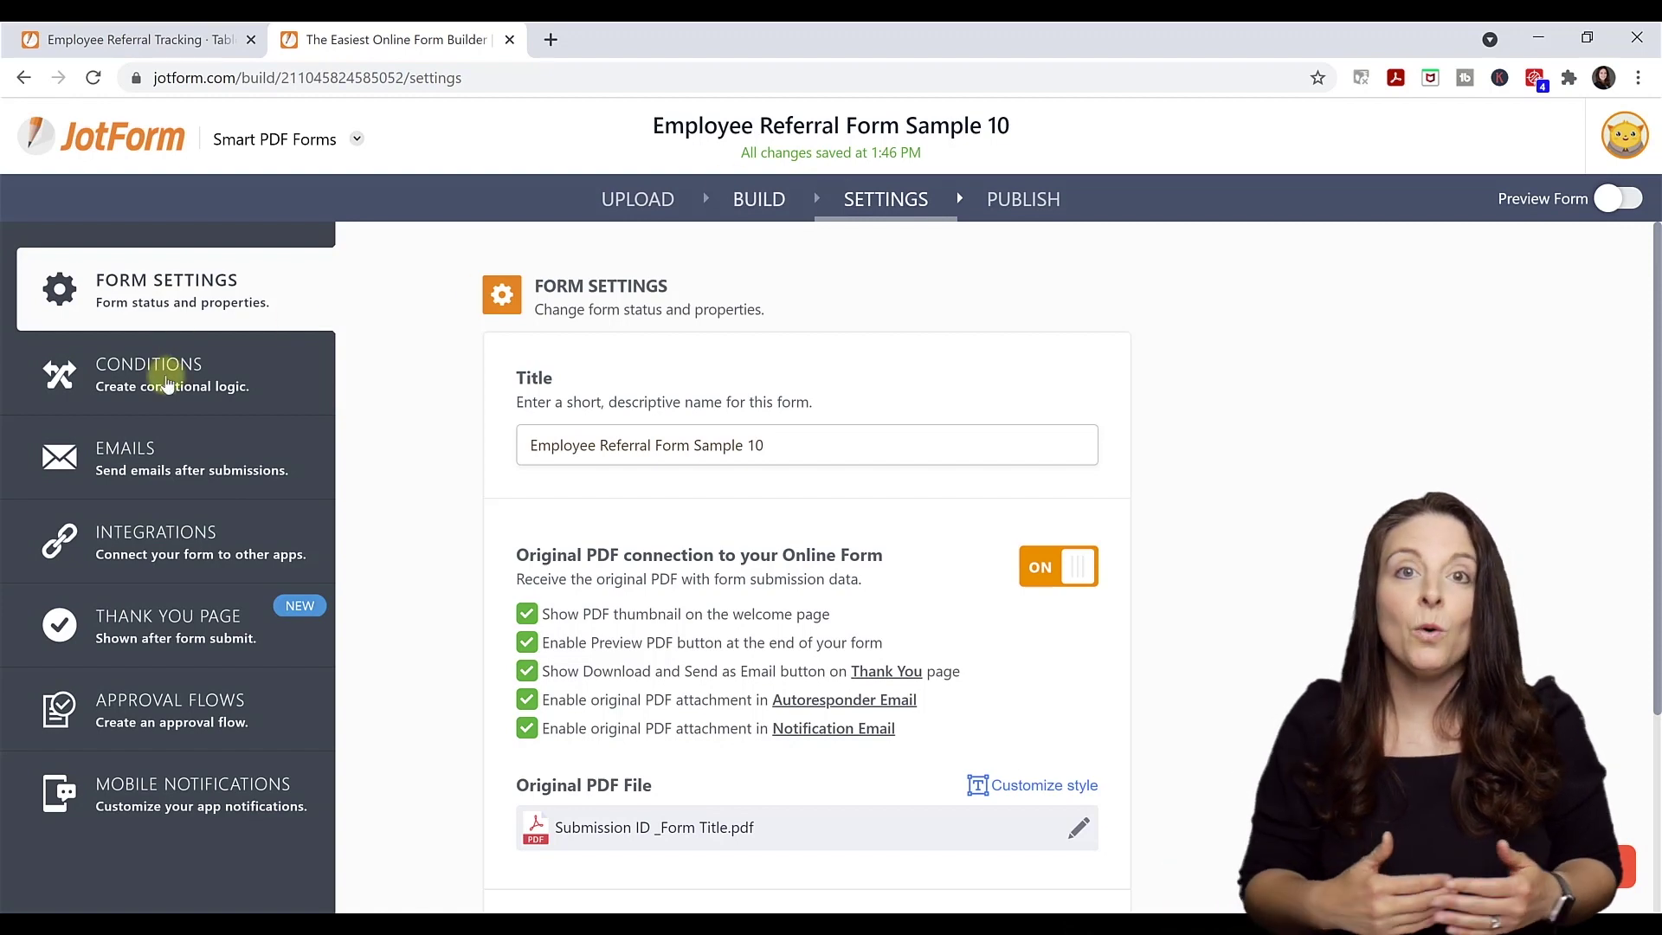
{"action": "left_click", "coordinate": [168, 380]}
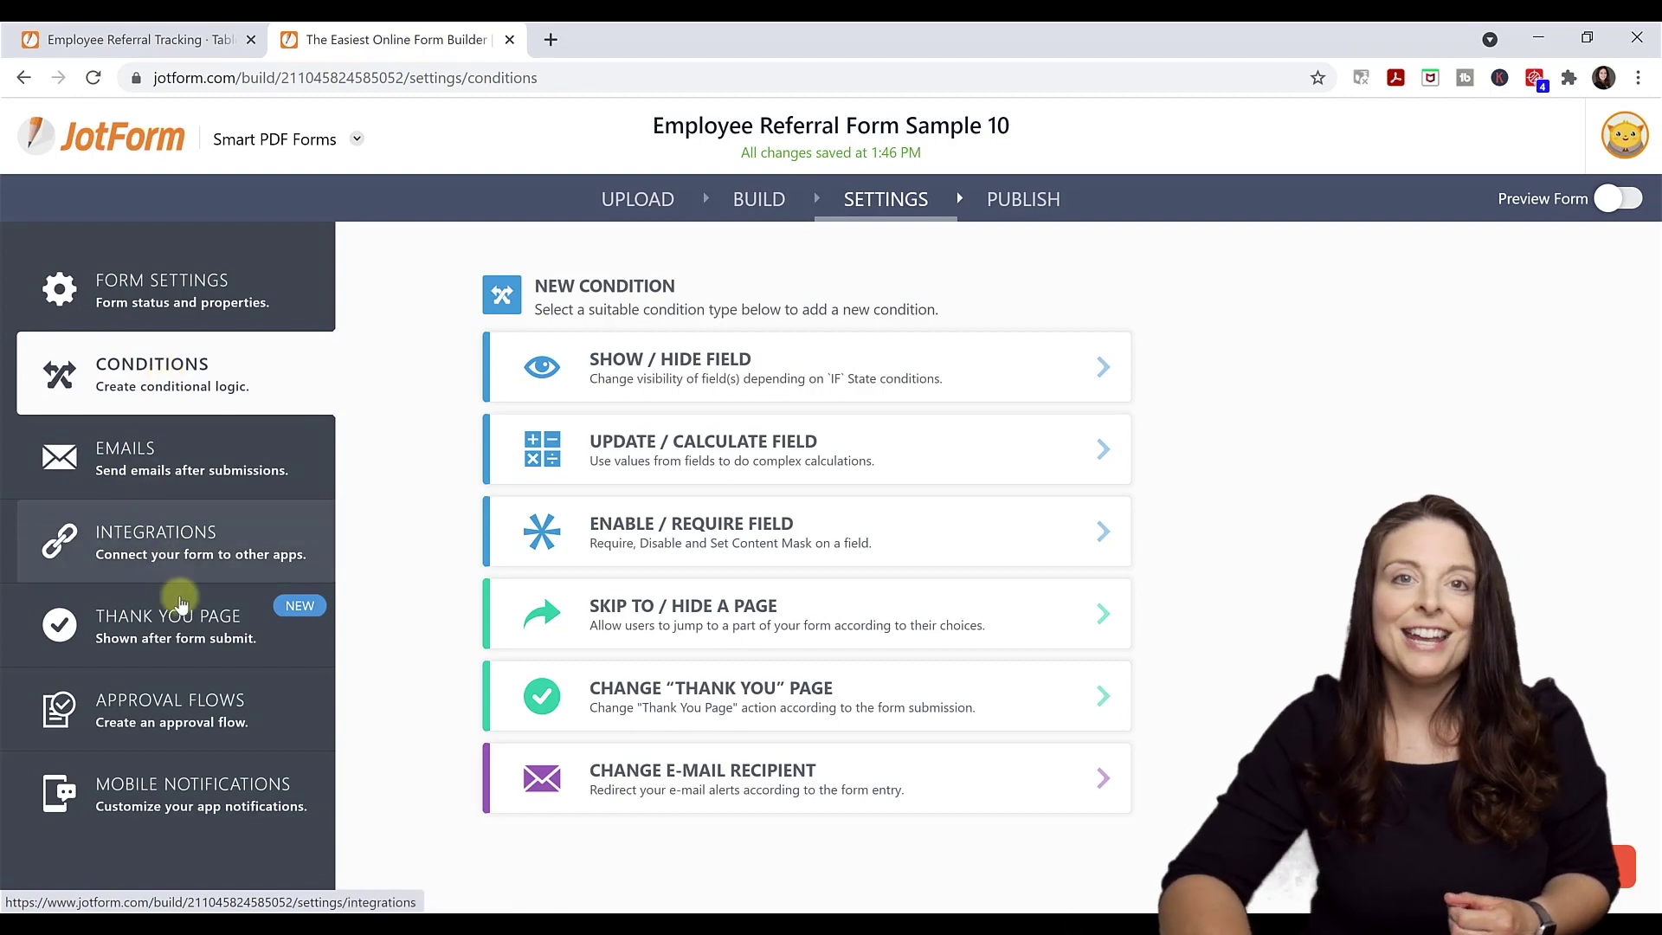
{"action": "left_click", "coordinate": [199, 624]}
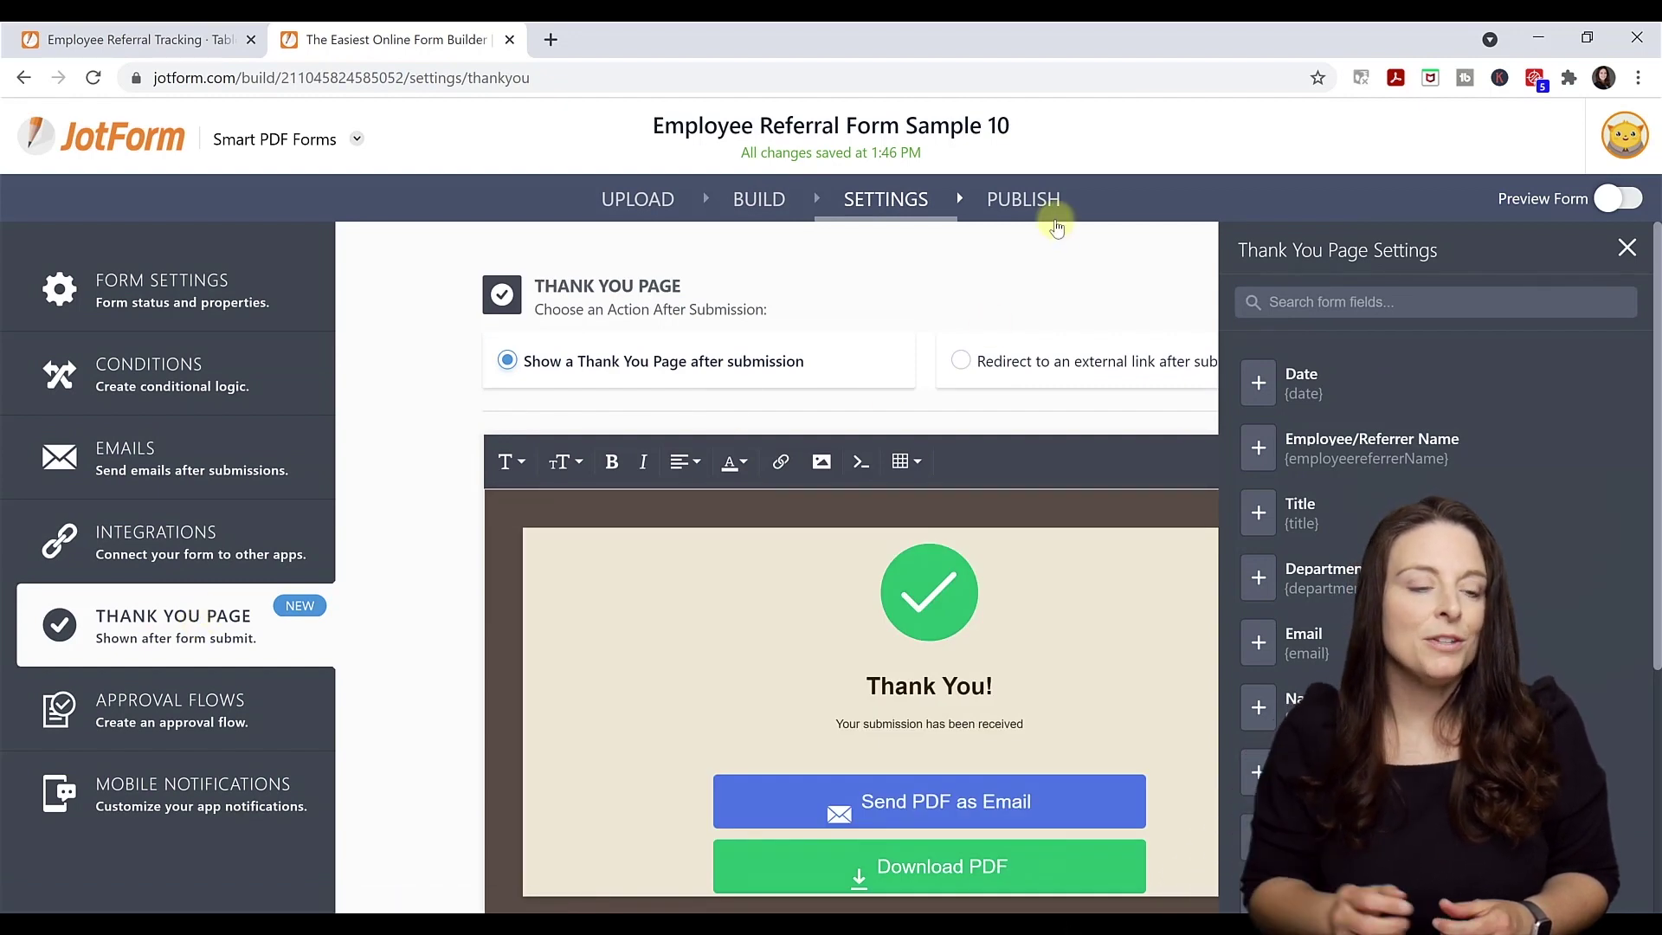
{"action": "left_click", "coordinate": [1026, 200]}
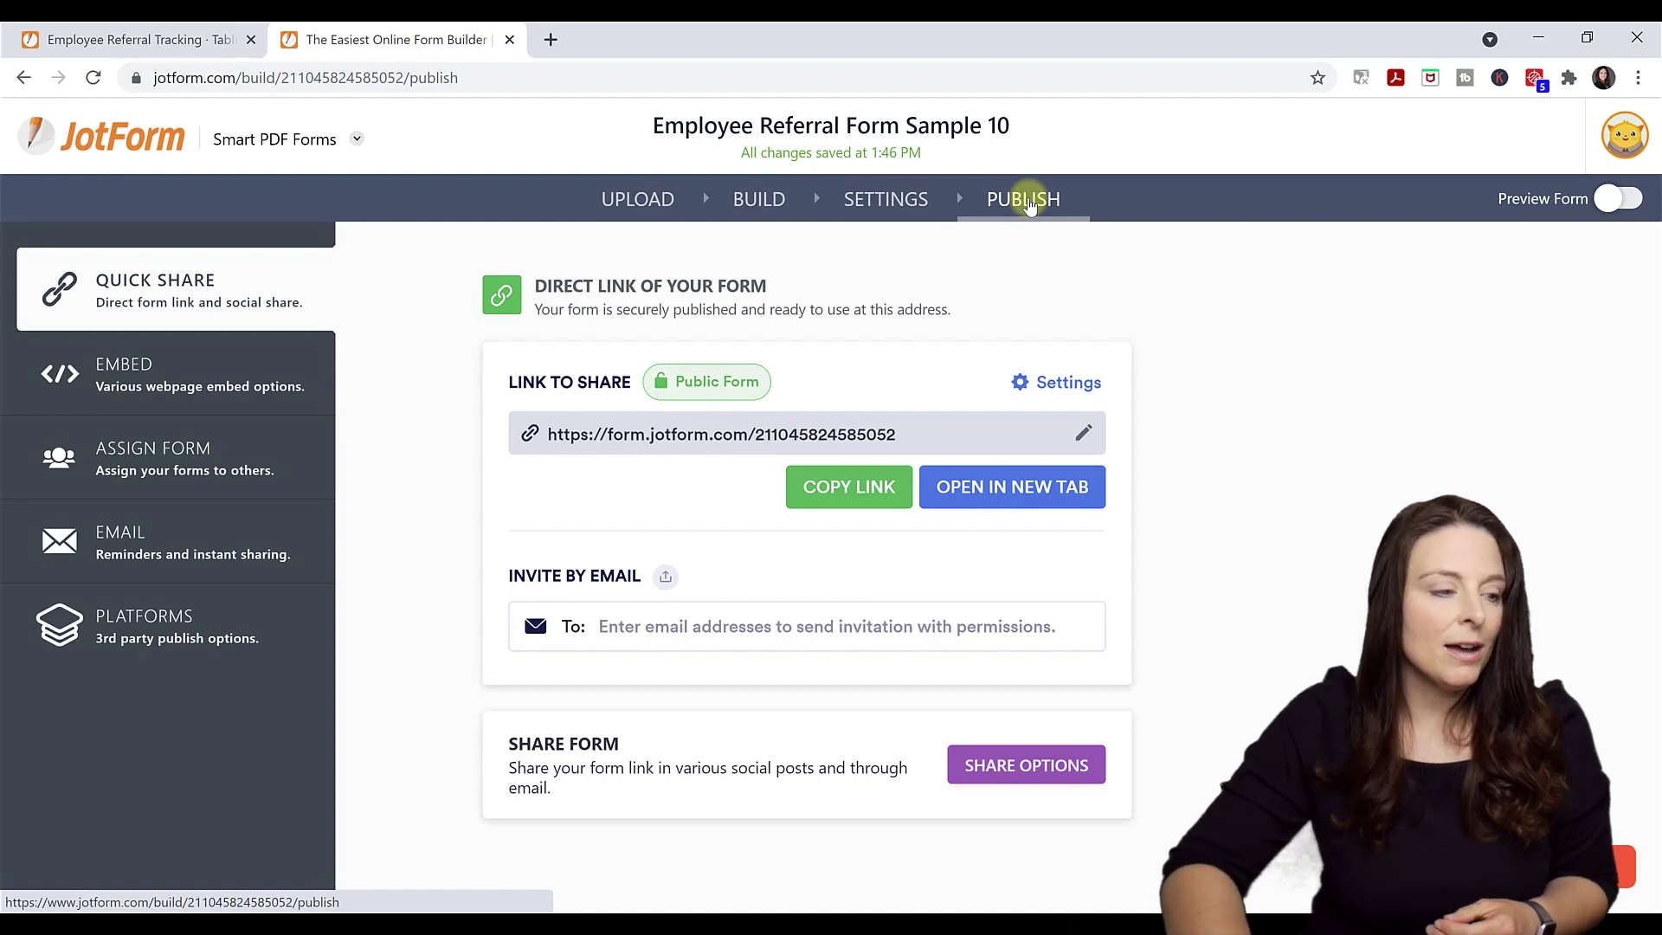
{"action": "left_click", "coordinate": [189, 379]}
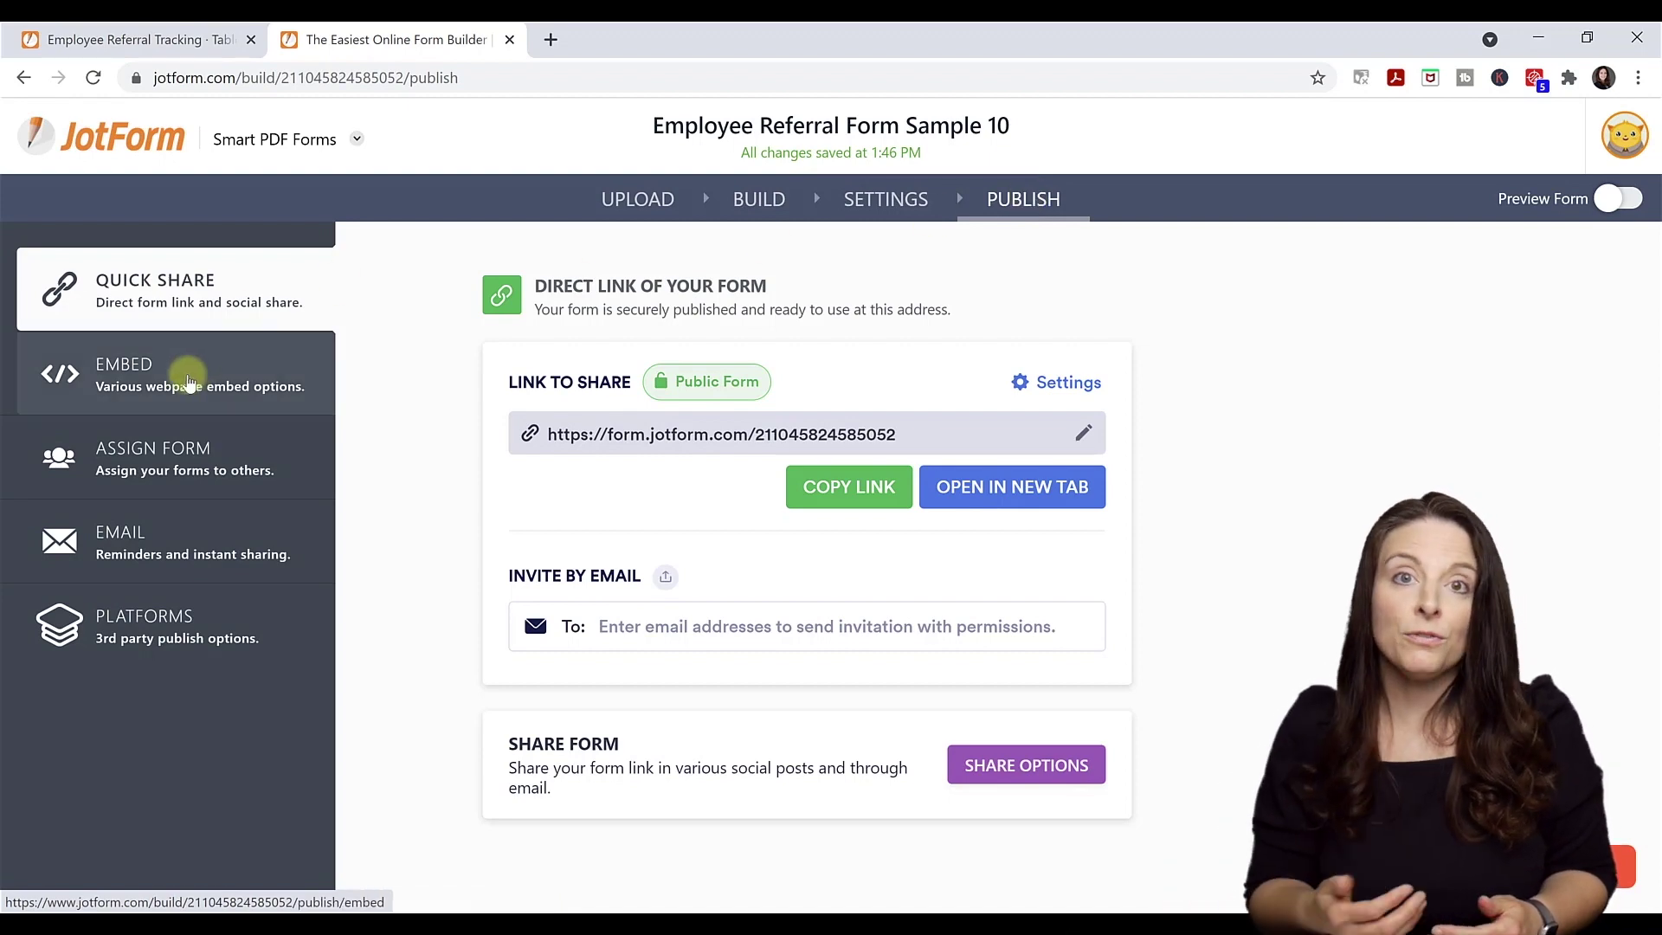